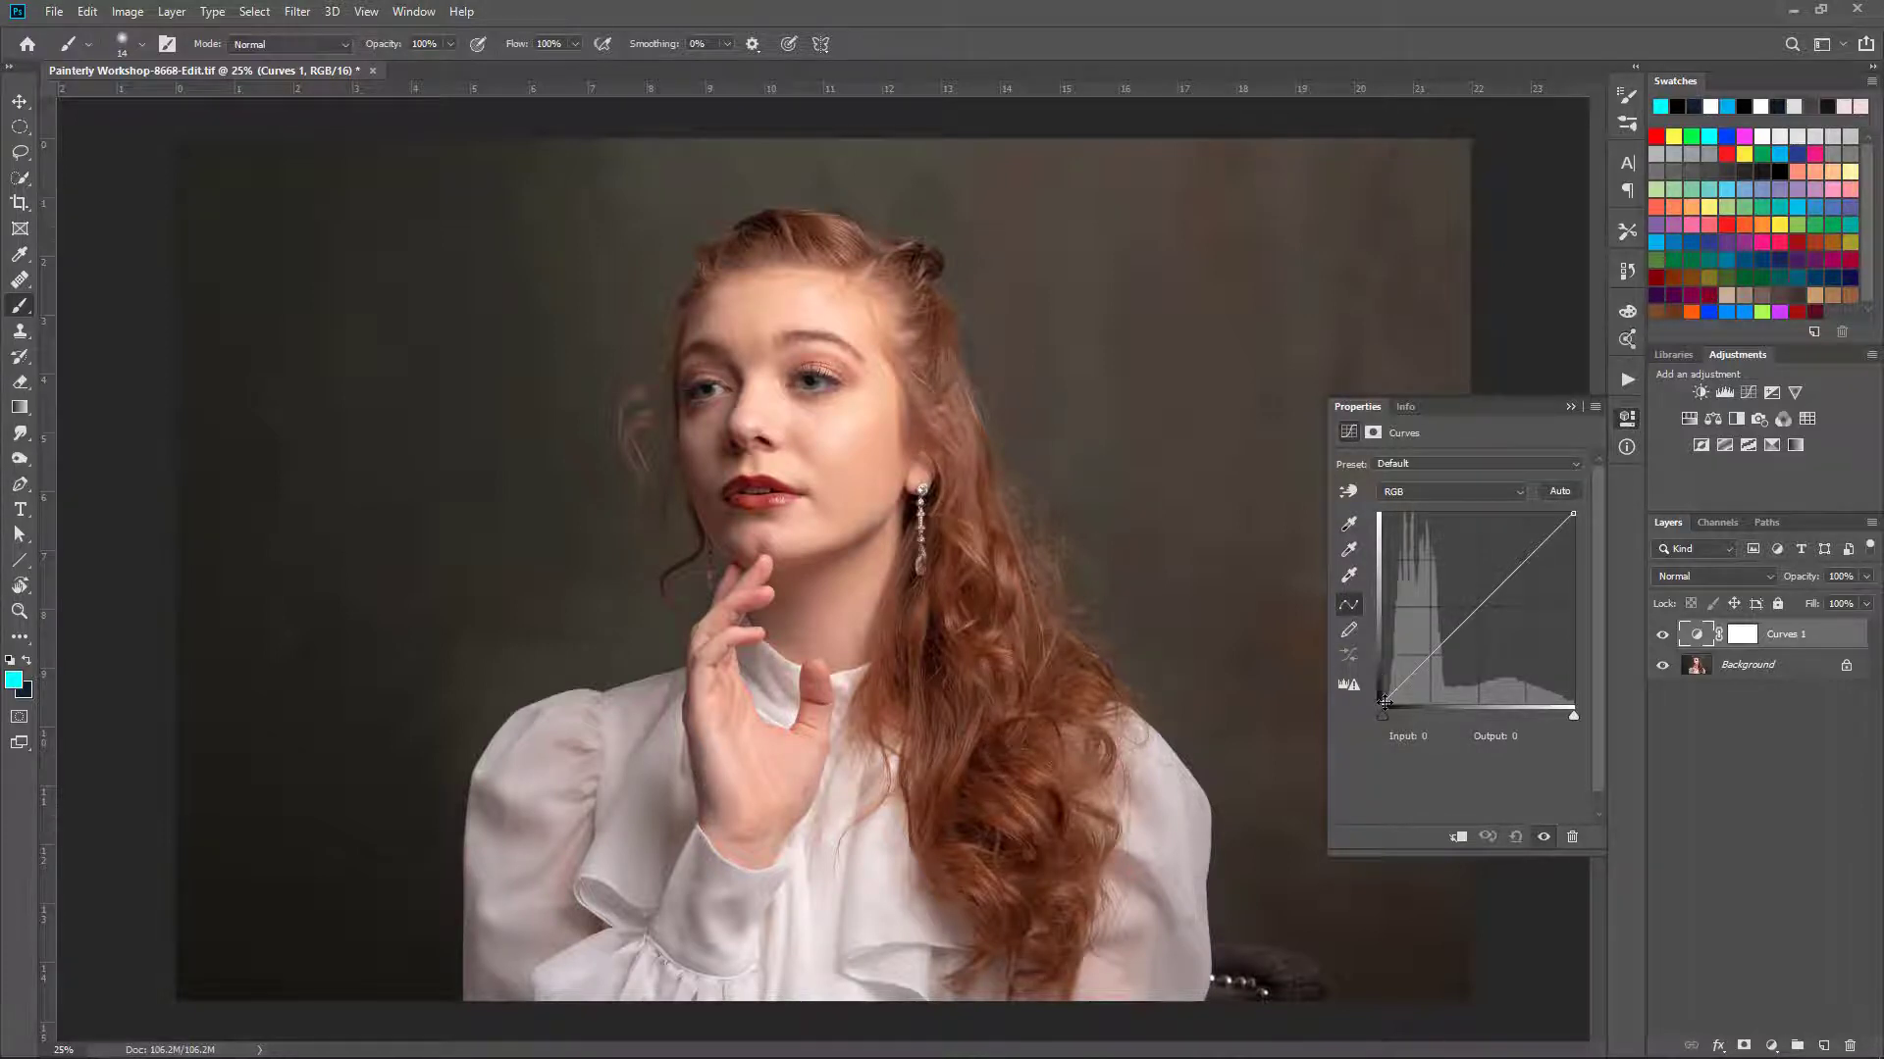
# Step: Try raising the RGB curve's black point to output 22, and return it to output 0
pyautogui.moveTo(1382, 703)
pyautogui.mouseDown()
pyautogui.moveTo(1383, 677)
pyautogui.moveTo(1382, 714)
pyautogui.mouseUp()
pyautogui.moveTo(1373, 713); pyautogui.dragTo(1373, 686)
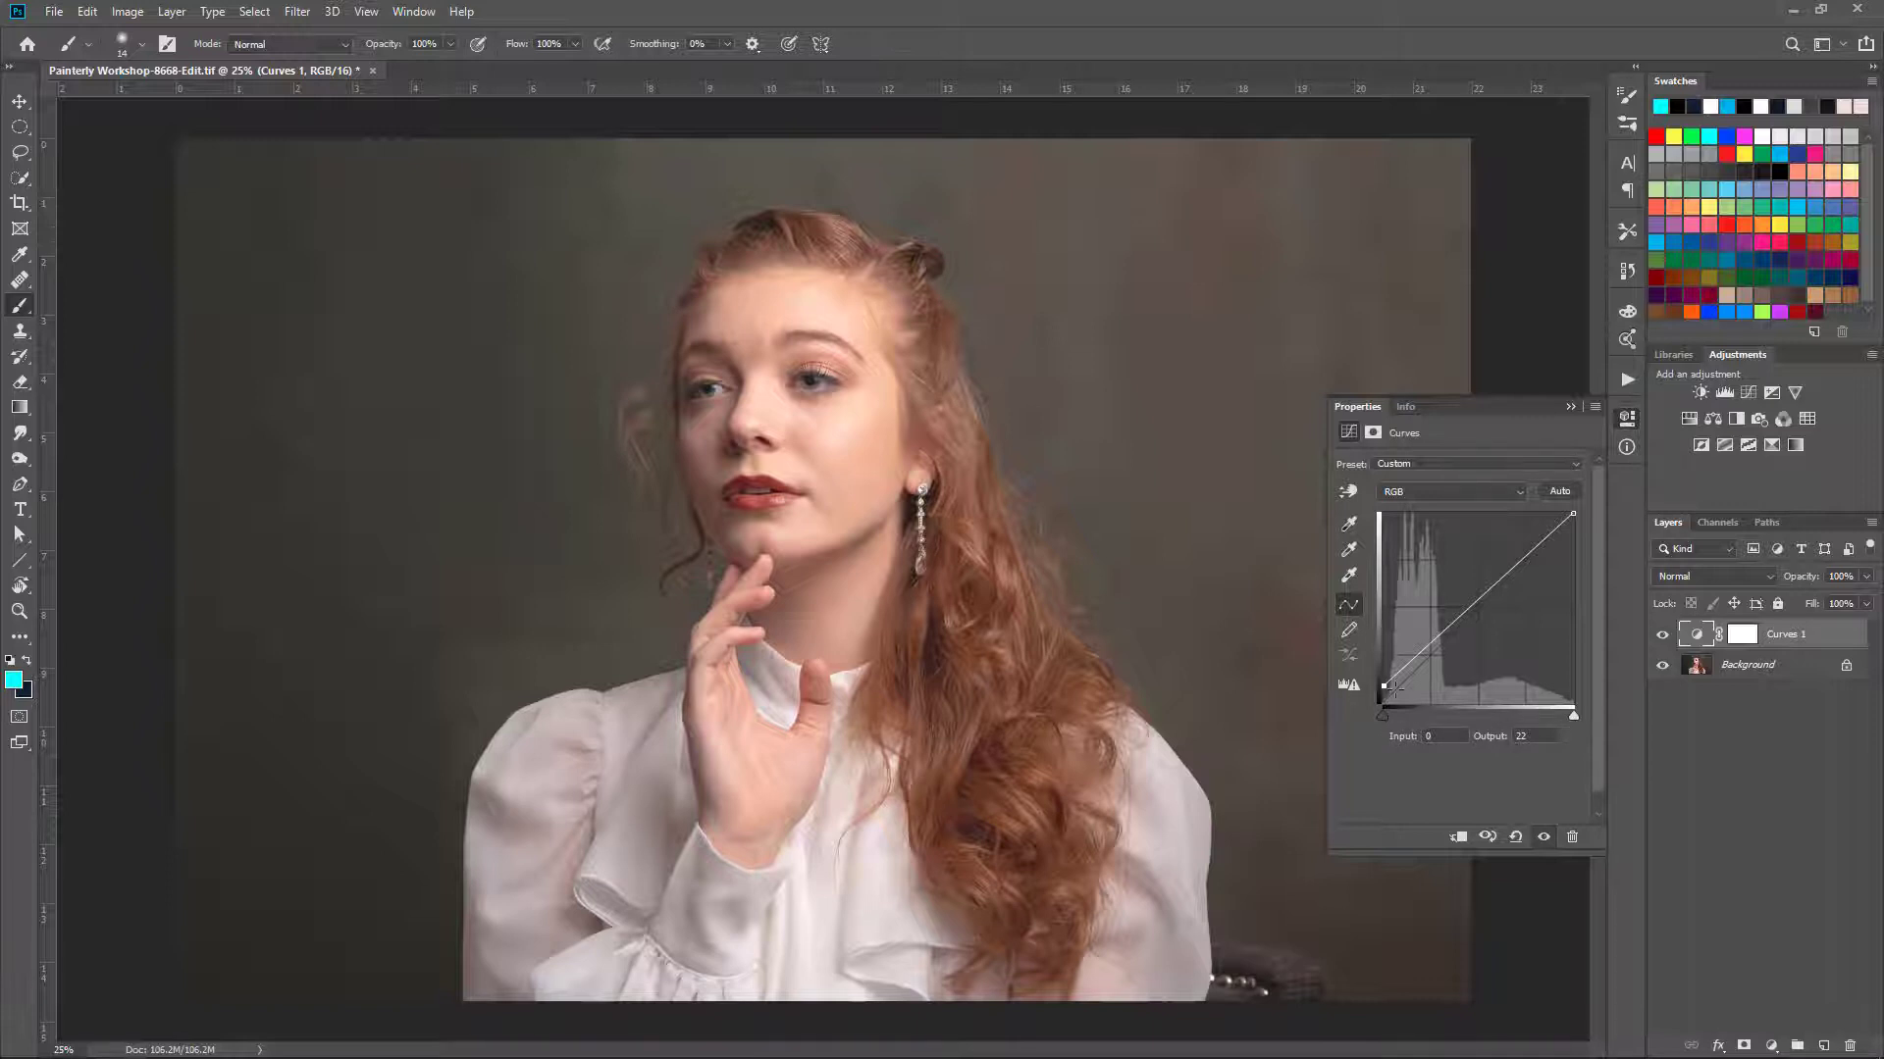
pyautogui.moveTo(1383, 686); pyautogui.dragTo(1369, 724)
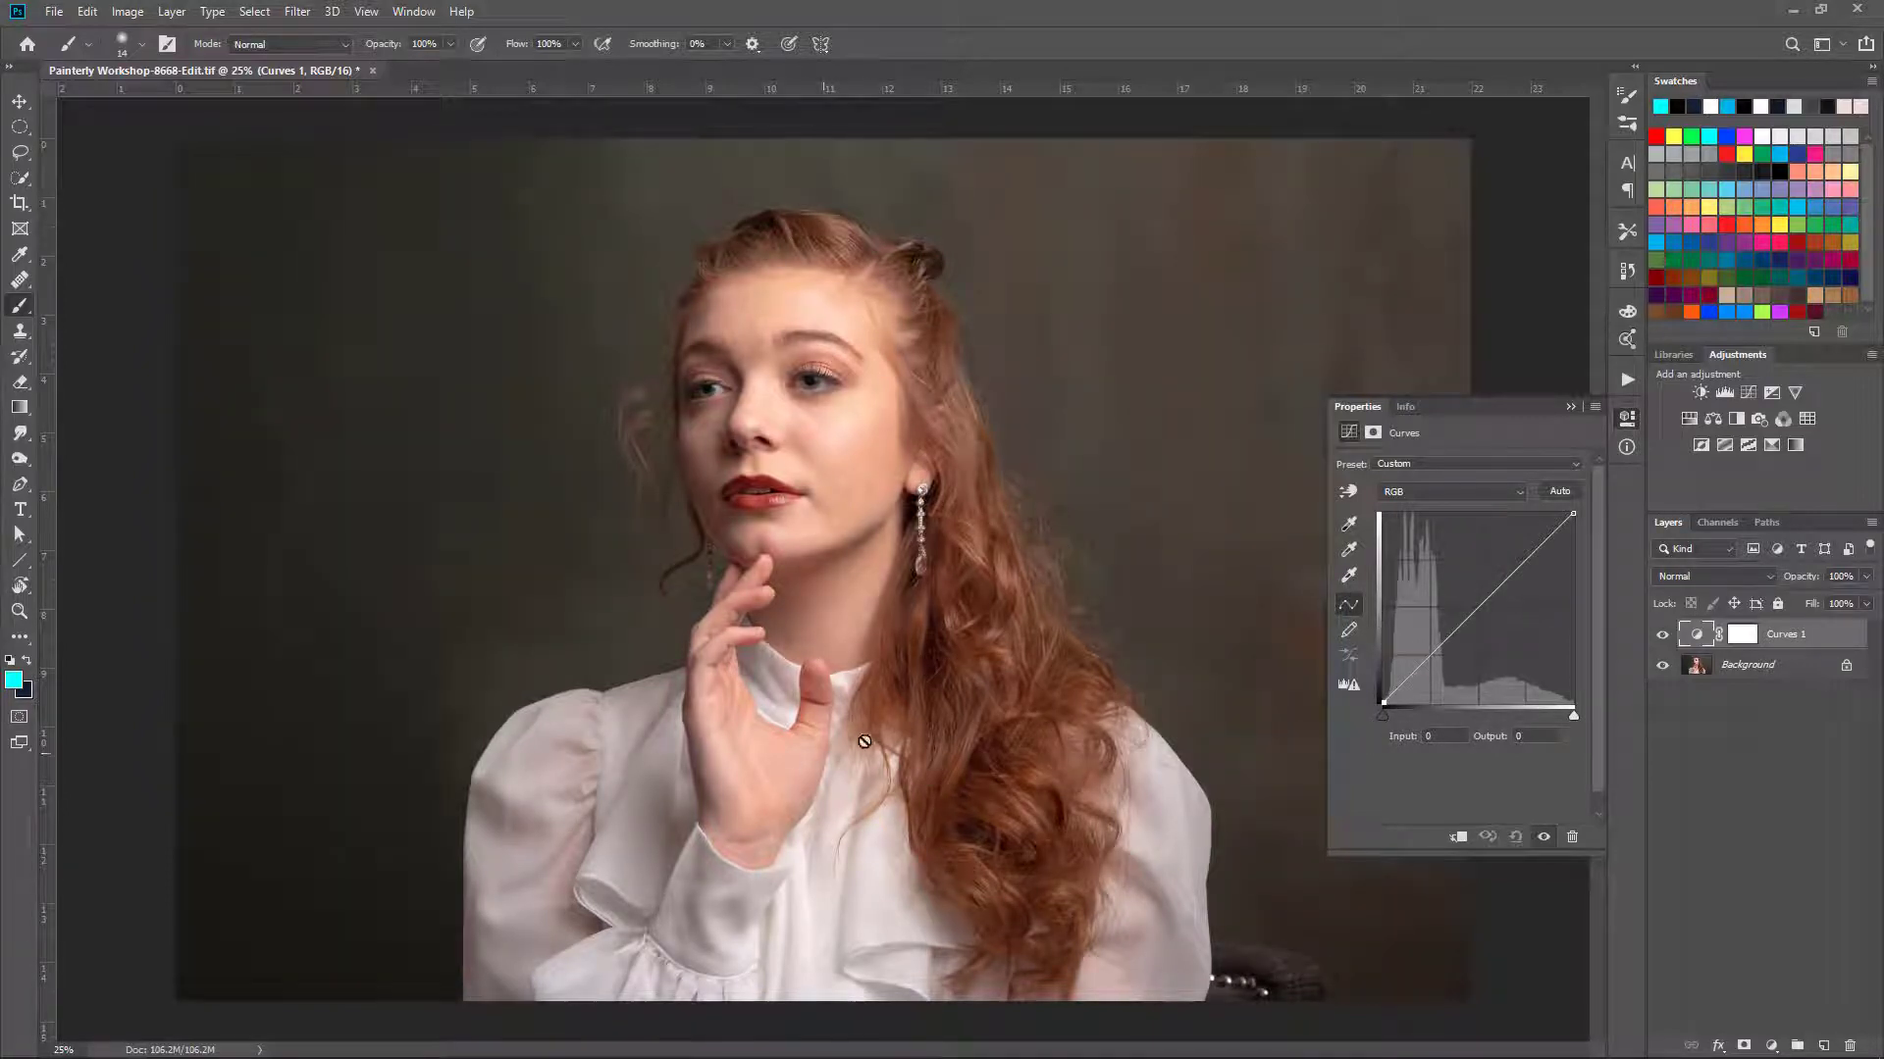
# Step: Try lowering the RGB curve's white point to output 144, and restore it to output 255
pyautogui.moveTo(1574, 514)
pyautogui.mouseDown()
pyautogui.moveTo(1595, 506)
pyautogui.moveTo(1557, 513)
pyautogui.moveTo(1573, 513)
pyautogui.mouseUp()
pyautogui.moveTo(1585, 514); pyautogui.dragTo(1605, 595)
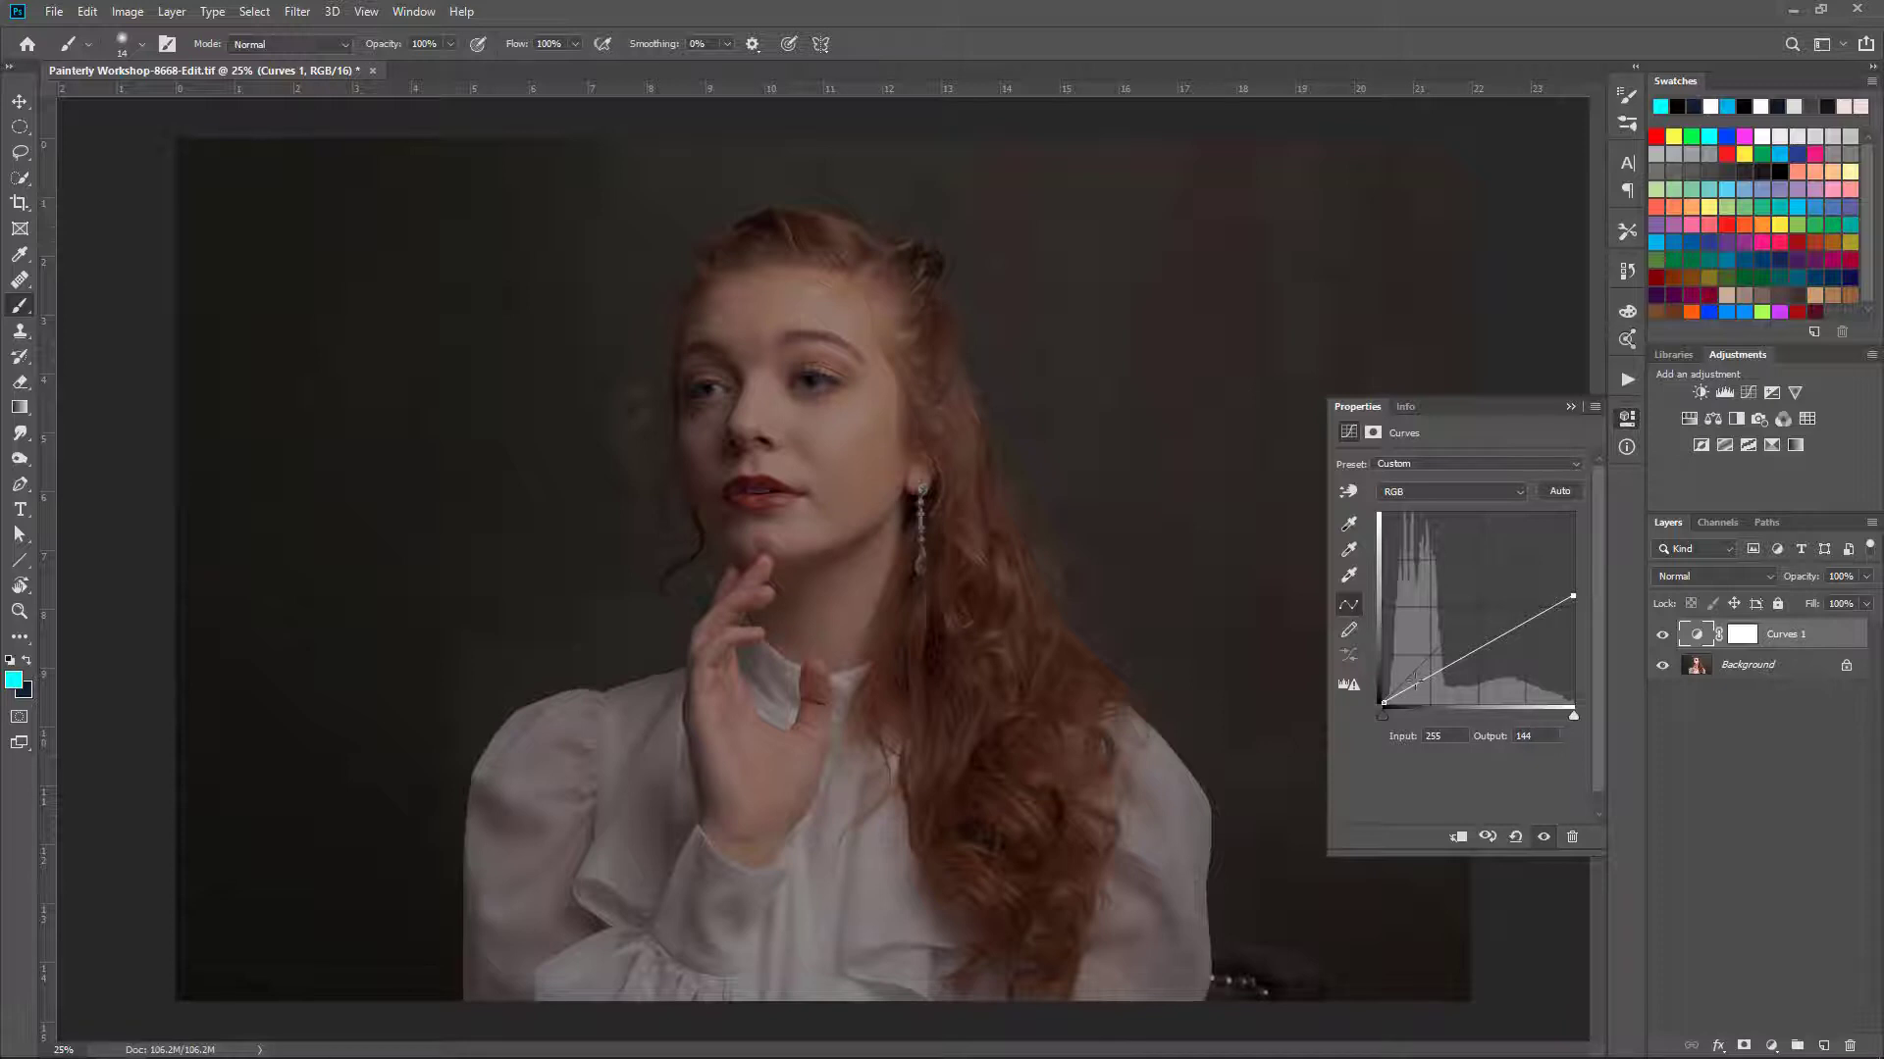
pyautogui.click(1524, 624)
pyautogui.keyDown('ctrl'); pyautogui.click(1525, 625); pyautogui.keyUp('ctrl')
pyautogui.moveTo(1573, 596); pyautogui.dragTo(1579, 500)
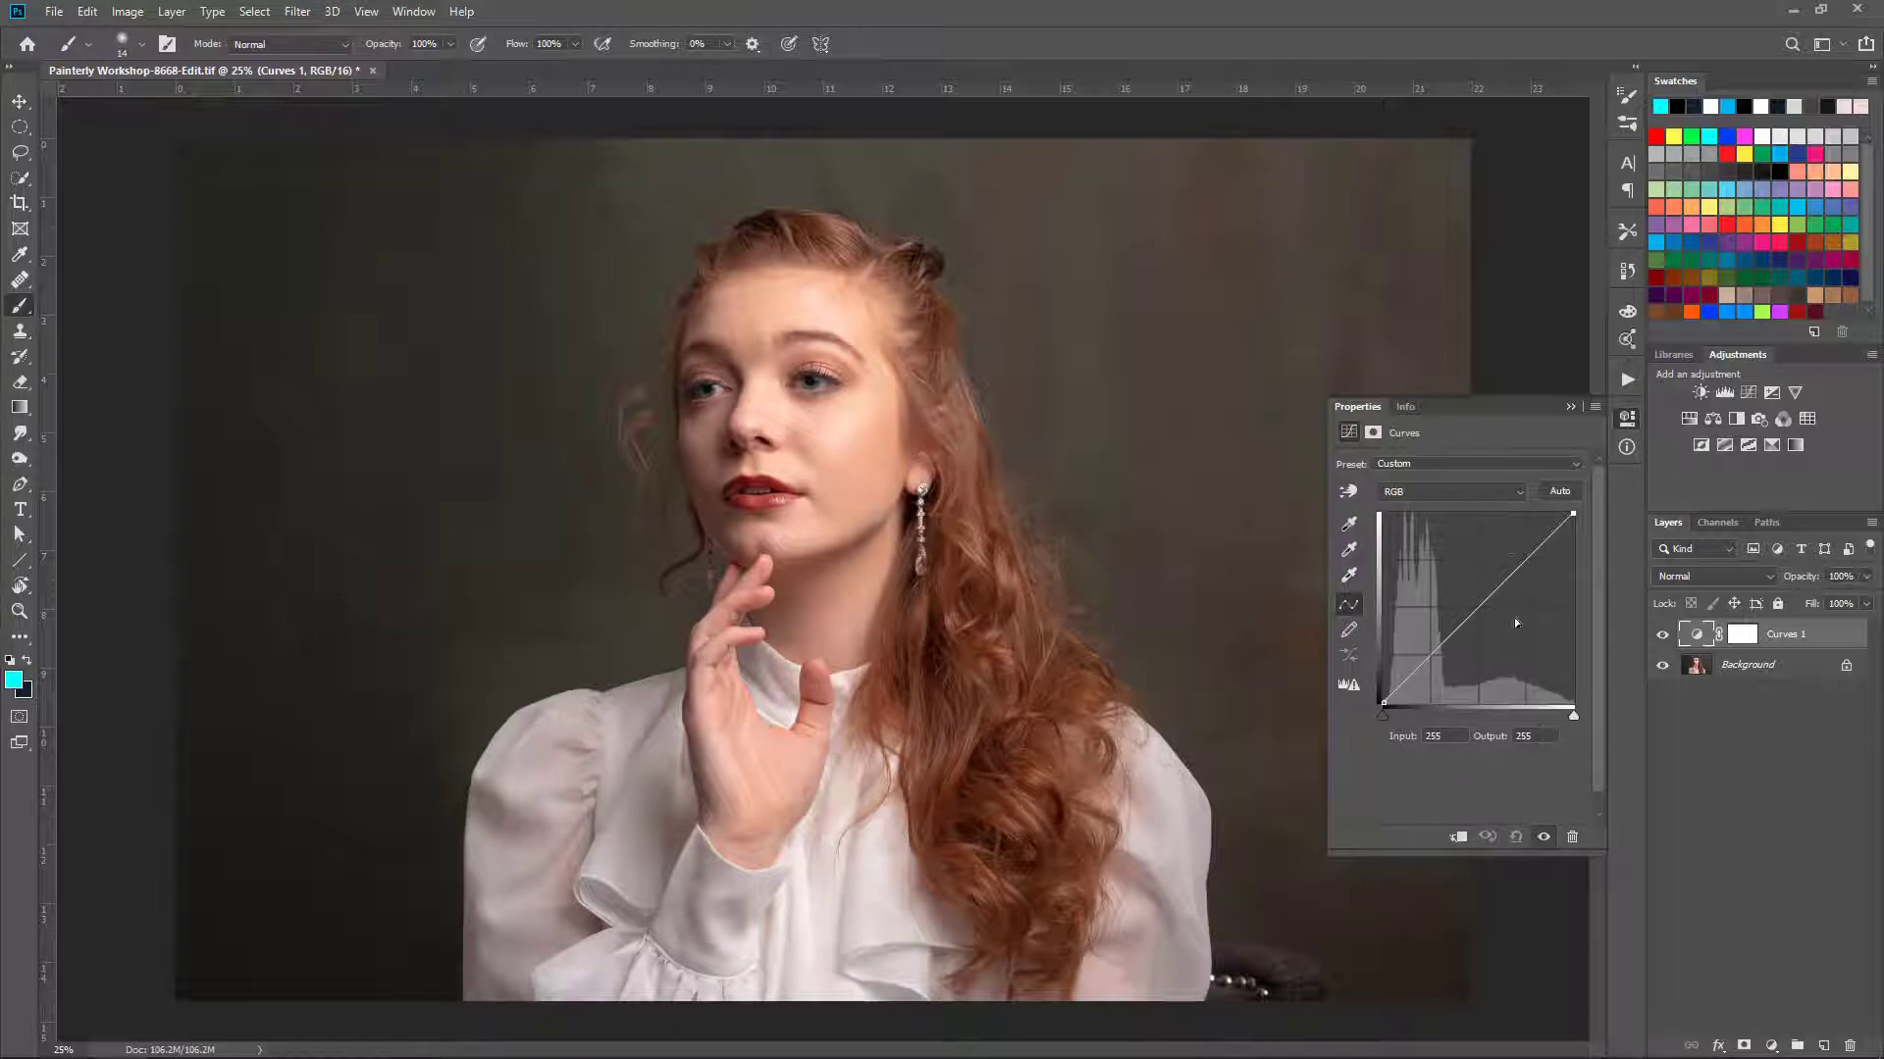
# Step: Try a brightening highlight point on the curve at input 184, output 204, and remove it
pyautogui.click(1521, 566)
pyautogui.moveTo(1520, 566); pyautogui.dragTo(1519, 551)
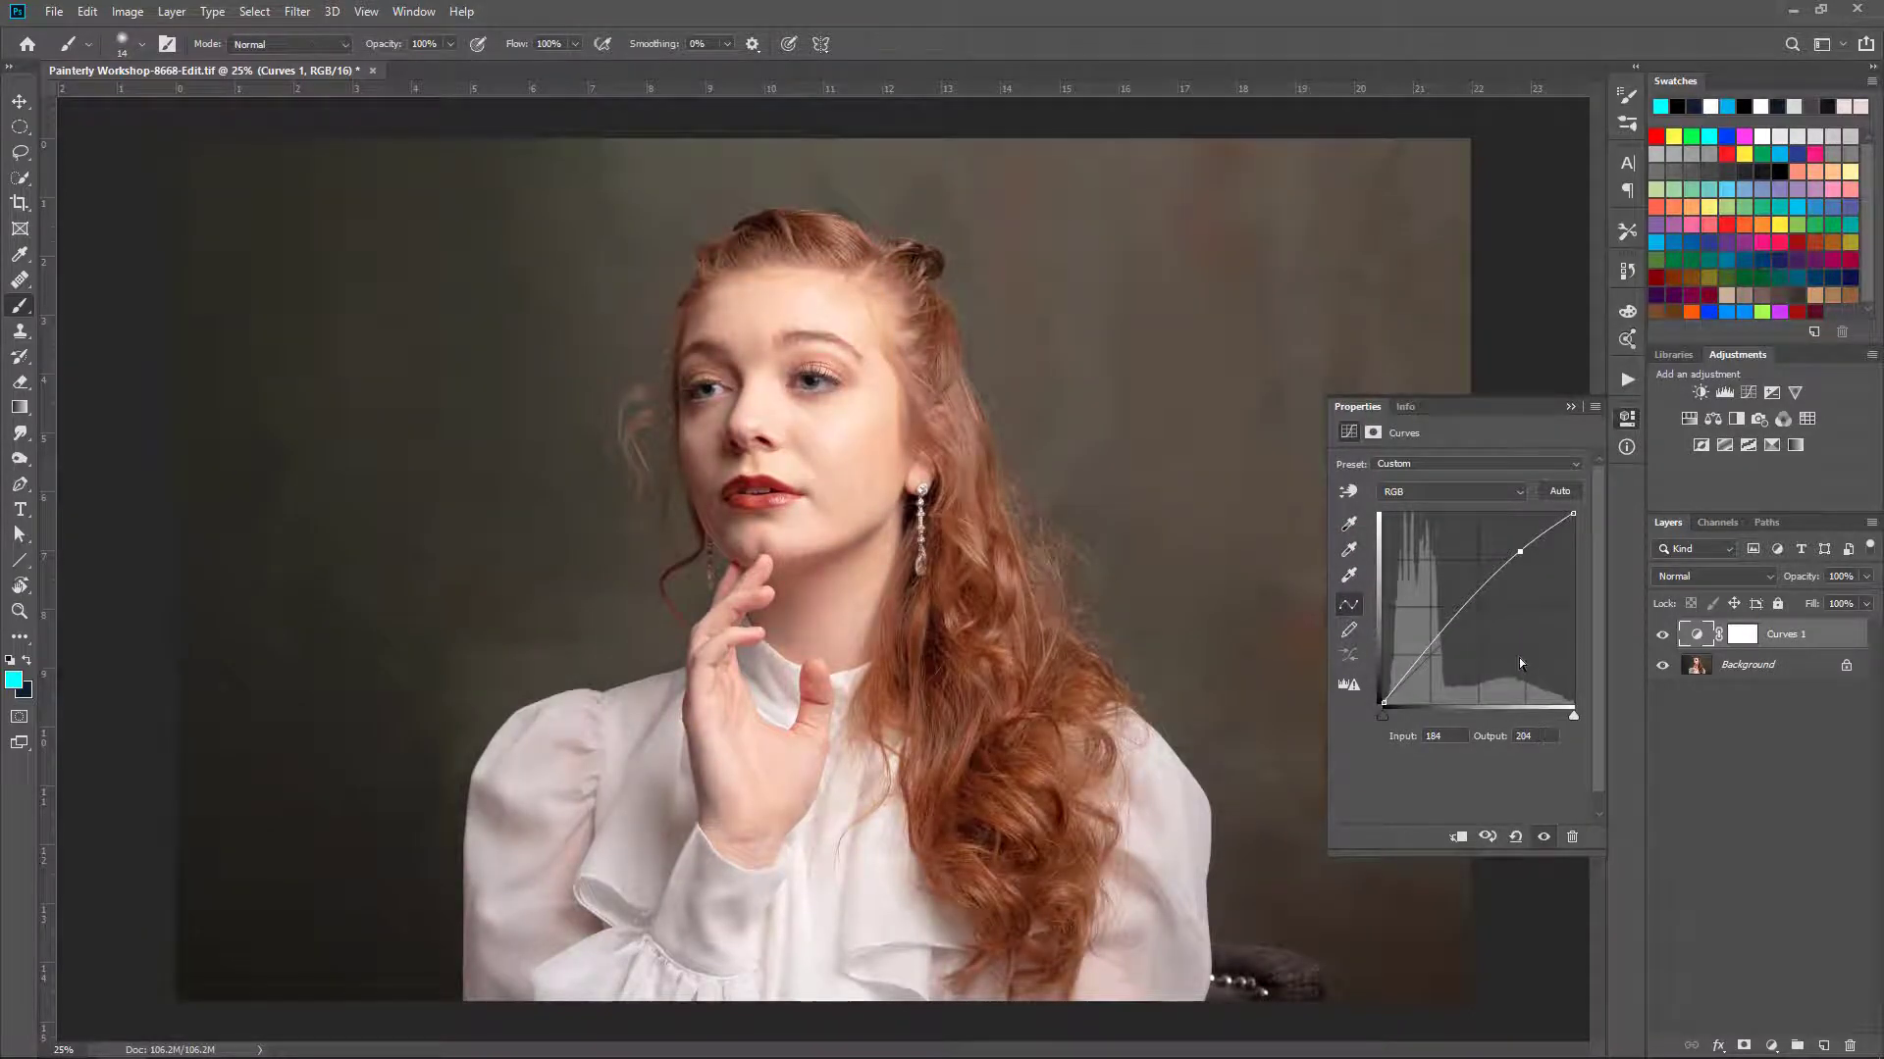
pyautogui.moveTo(1519, 554); pyautogui.dragTo(1587, 608)
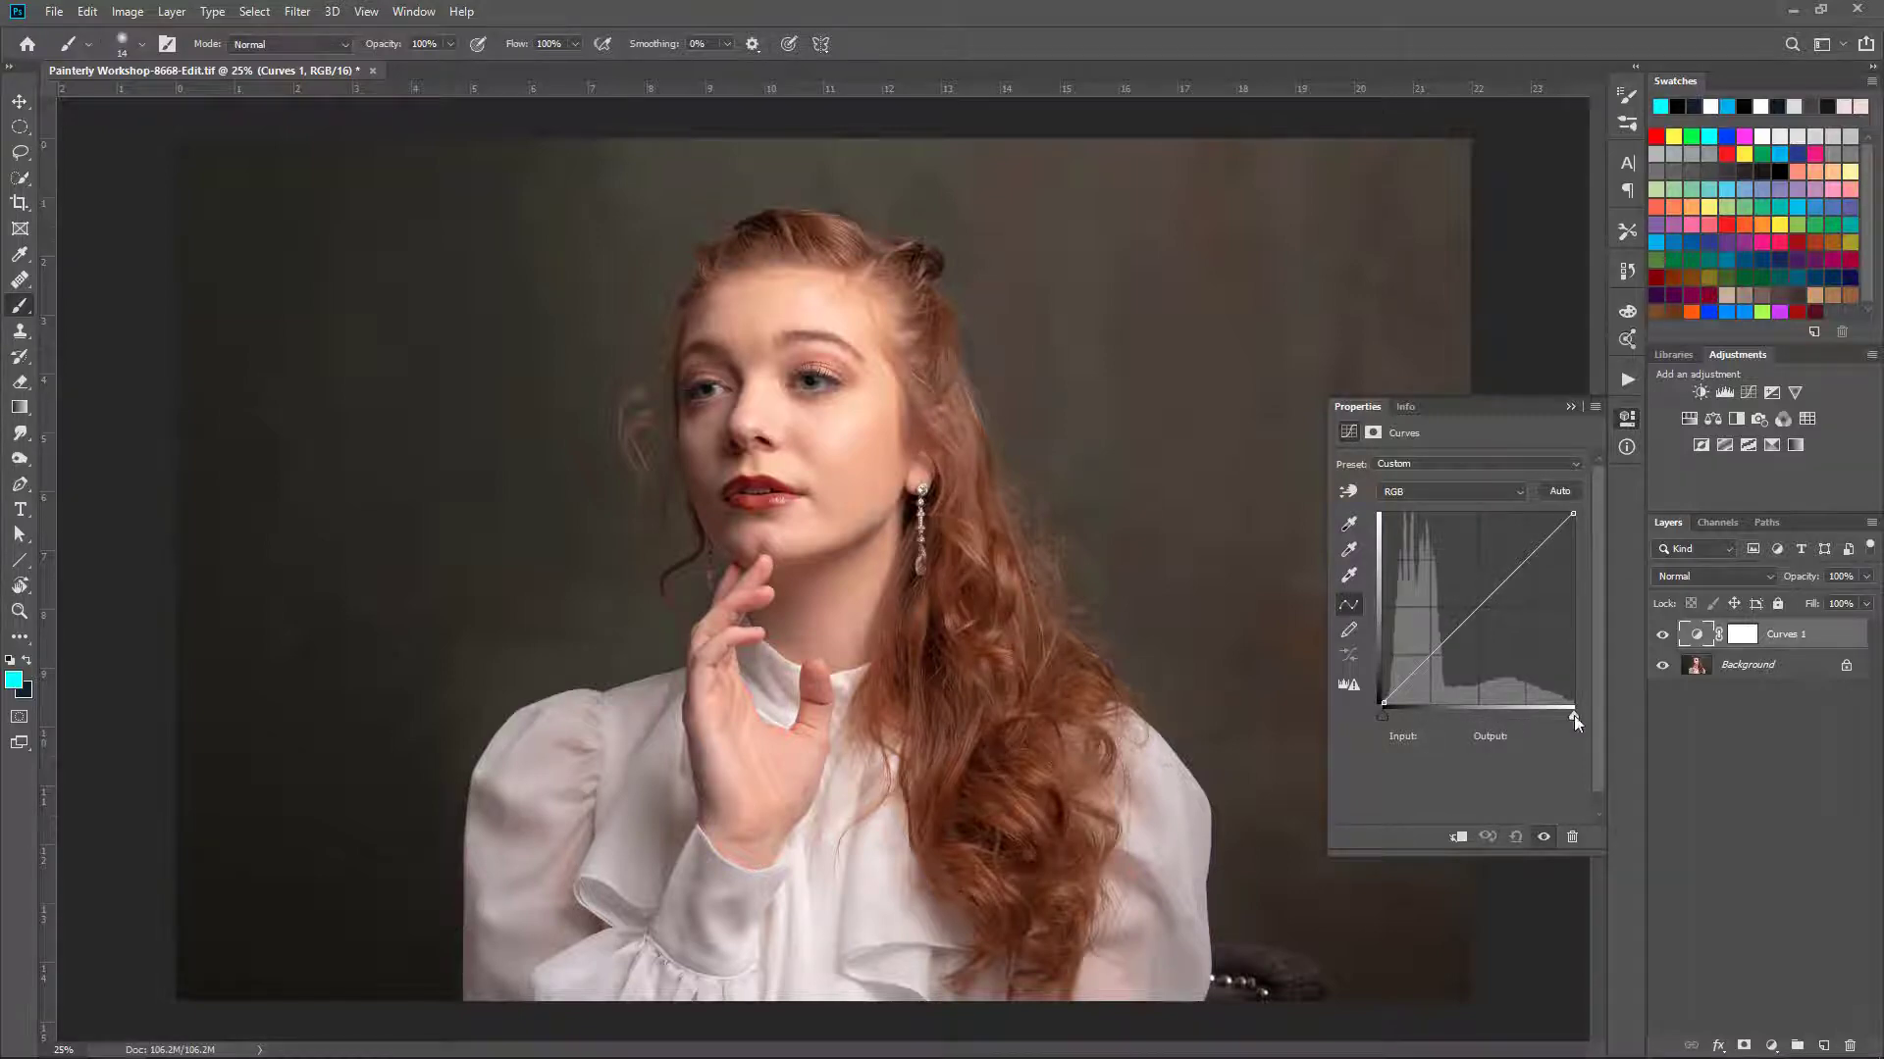
# Step: Try a midtone curve point at input 111, output 159 and at input 147, output 90, and remove it
pyautogui.moveTo(1471, 602); pyautogui.dragTo(1469, 590)
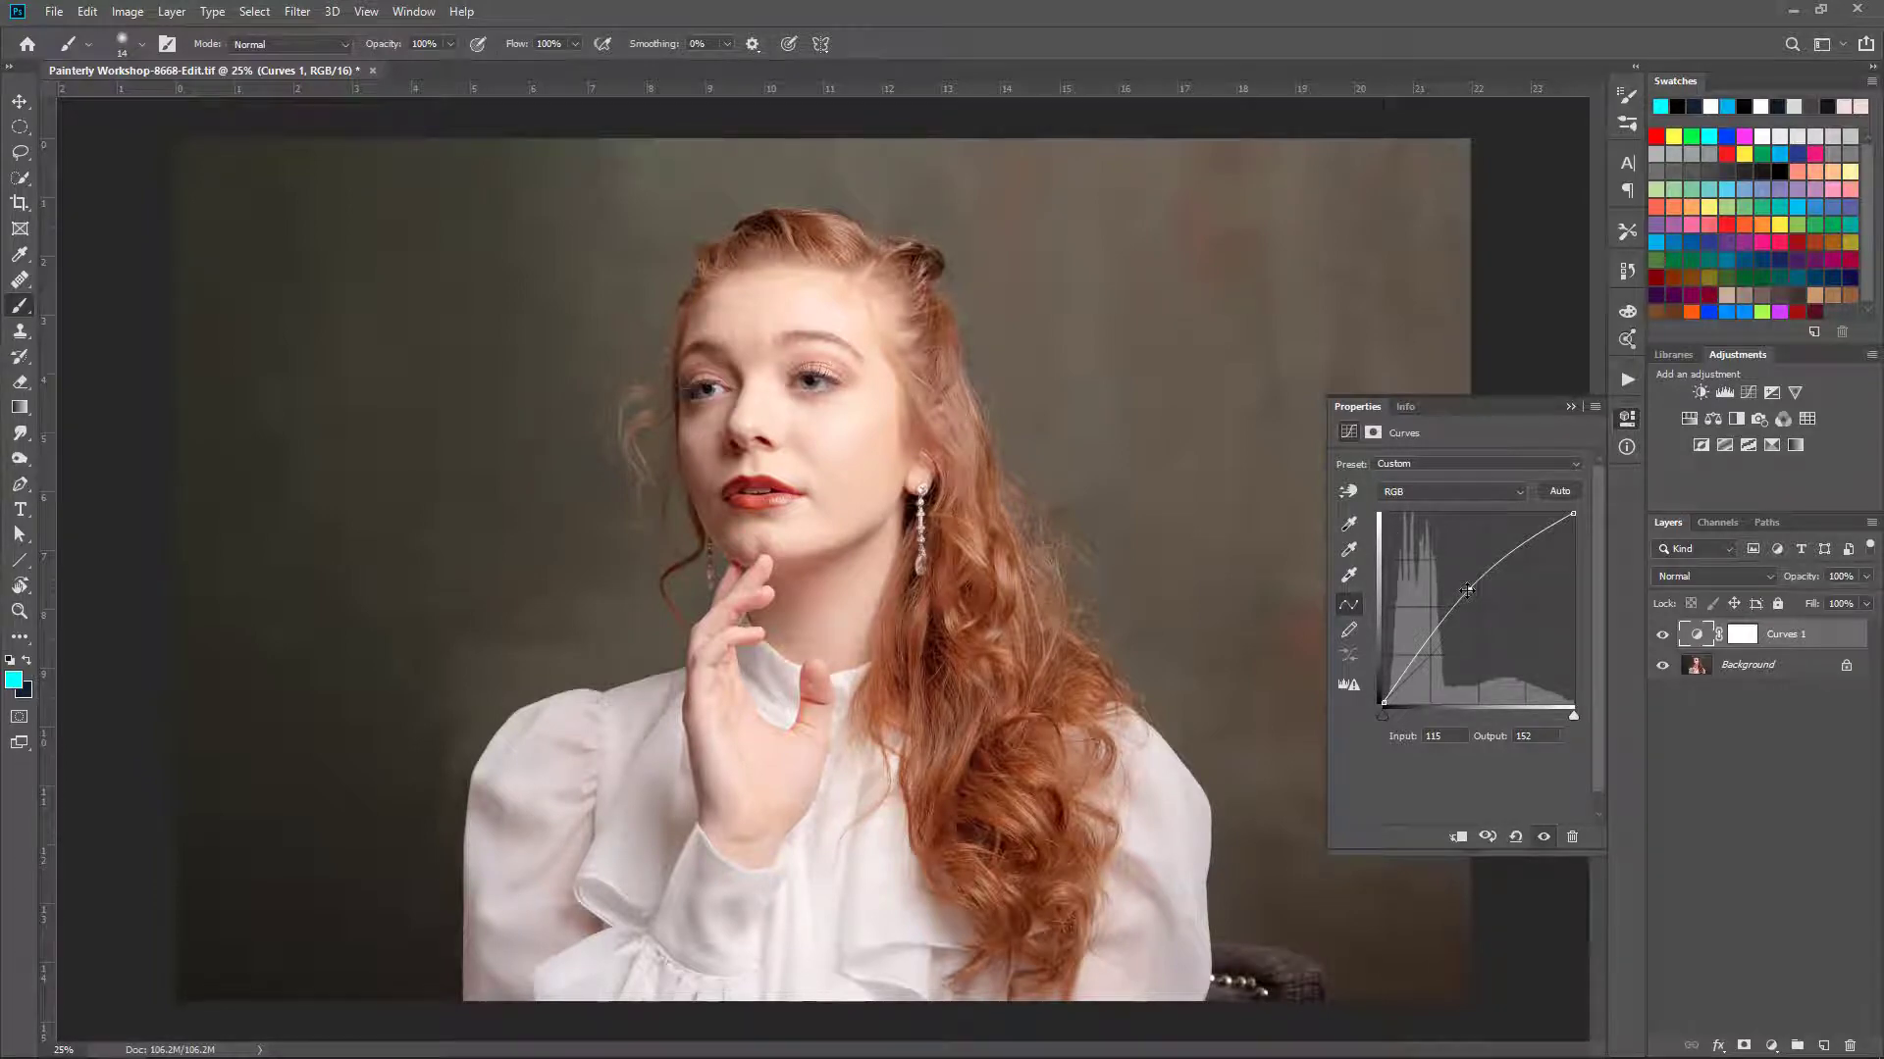
pyautogui.moveTo(1467, 590); pyautogui.dragTo(1465, 585)
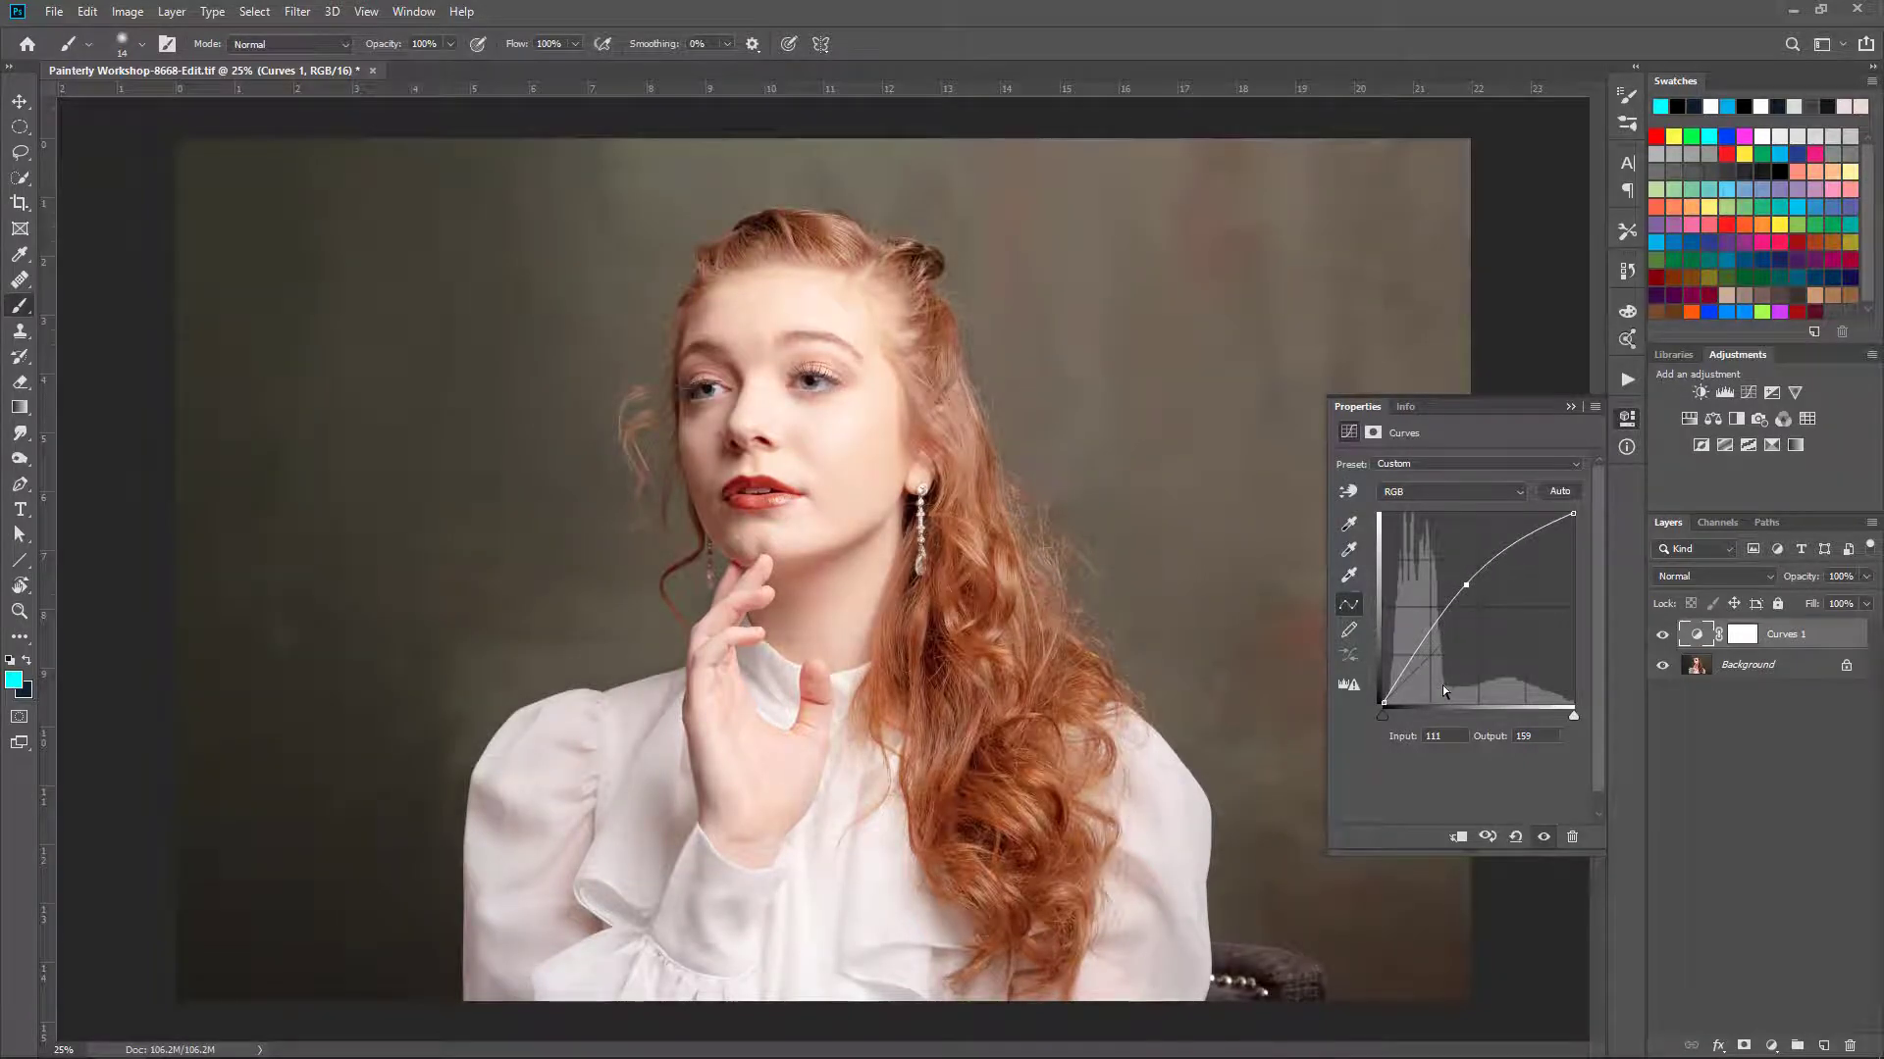
pyautogui.moveTo(1466, 586); pyautogui.dragTo(1493, 636)
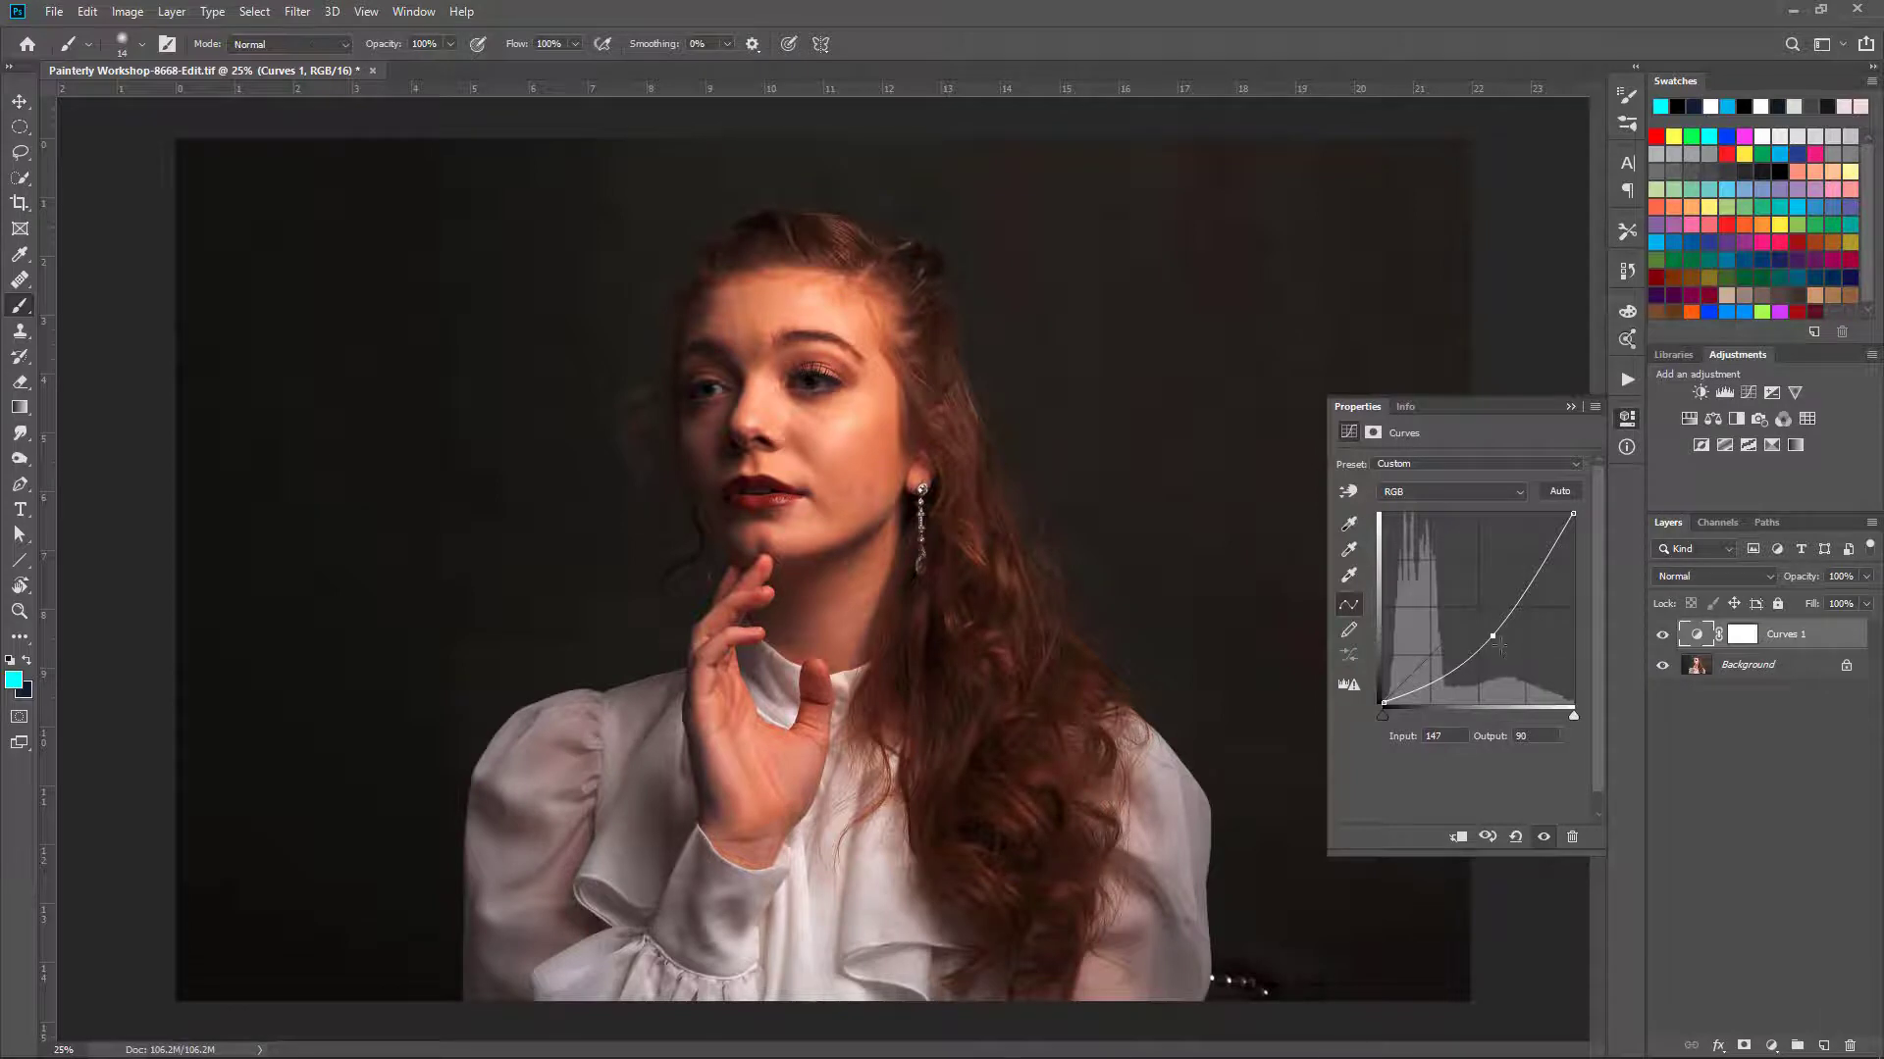
pyautogui.moveTo(1492, 636); pyautogui.dragTo(1386, 790)
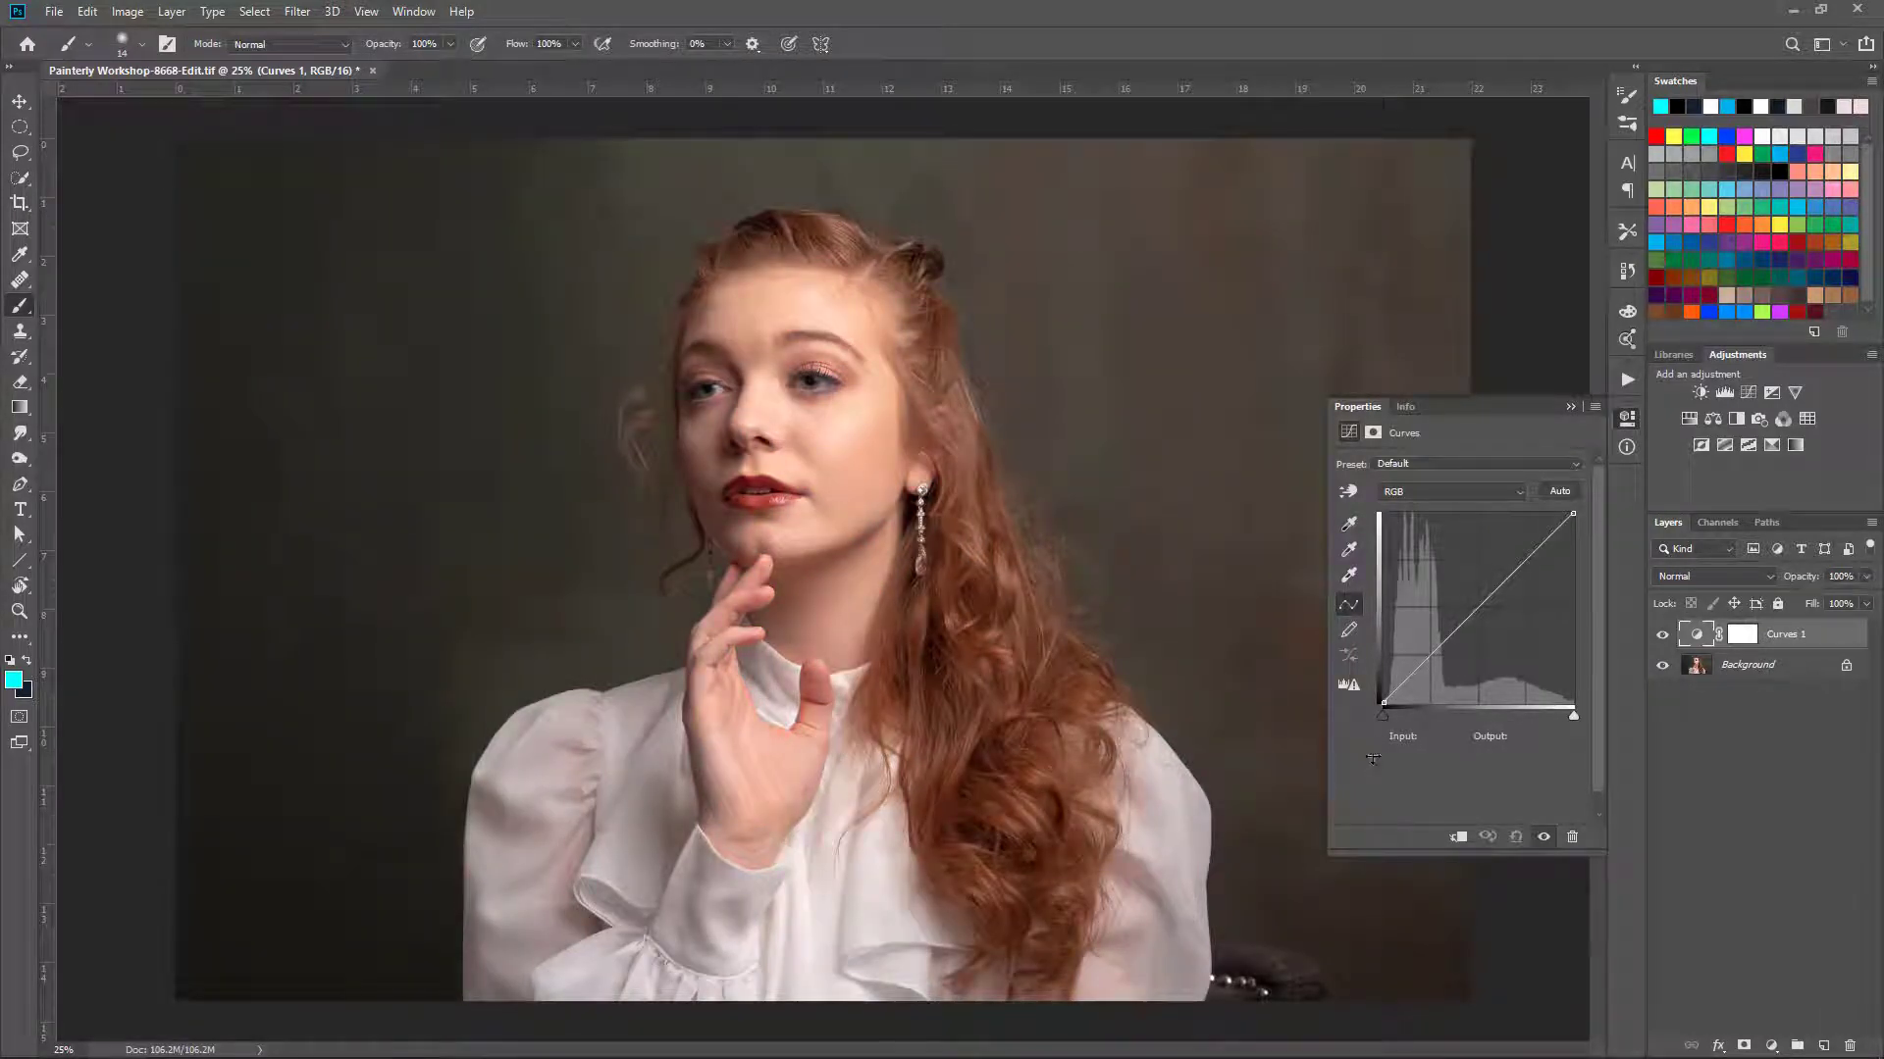
# Step: Raise the curve's black point to output 17 and add a shadow point at input 71, output 74
pyautogui.click(1384, 705)
pyautogui.moveTo(1383, 702); pyautogui.dragTo(1380, 692)
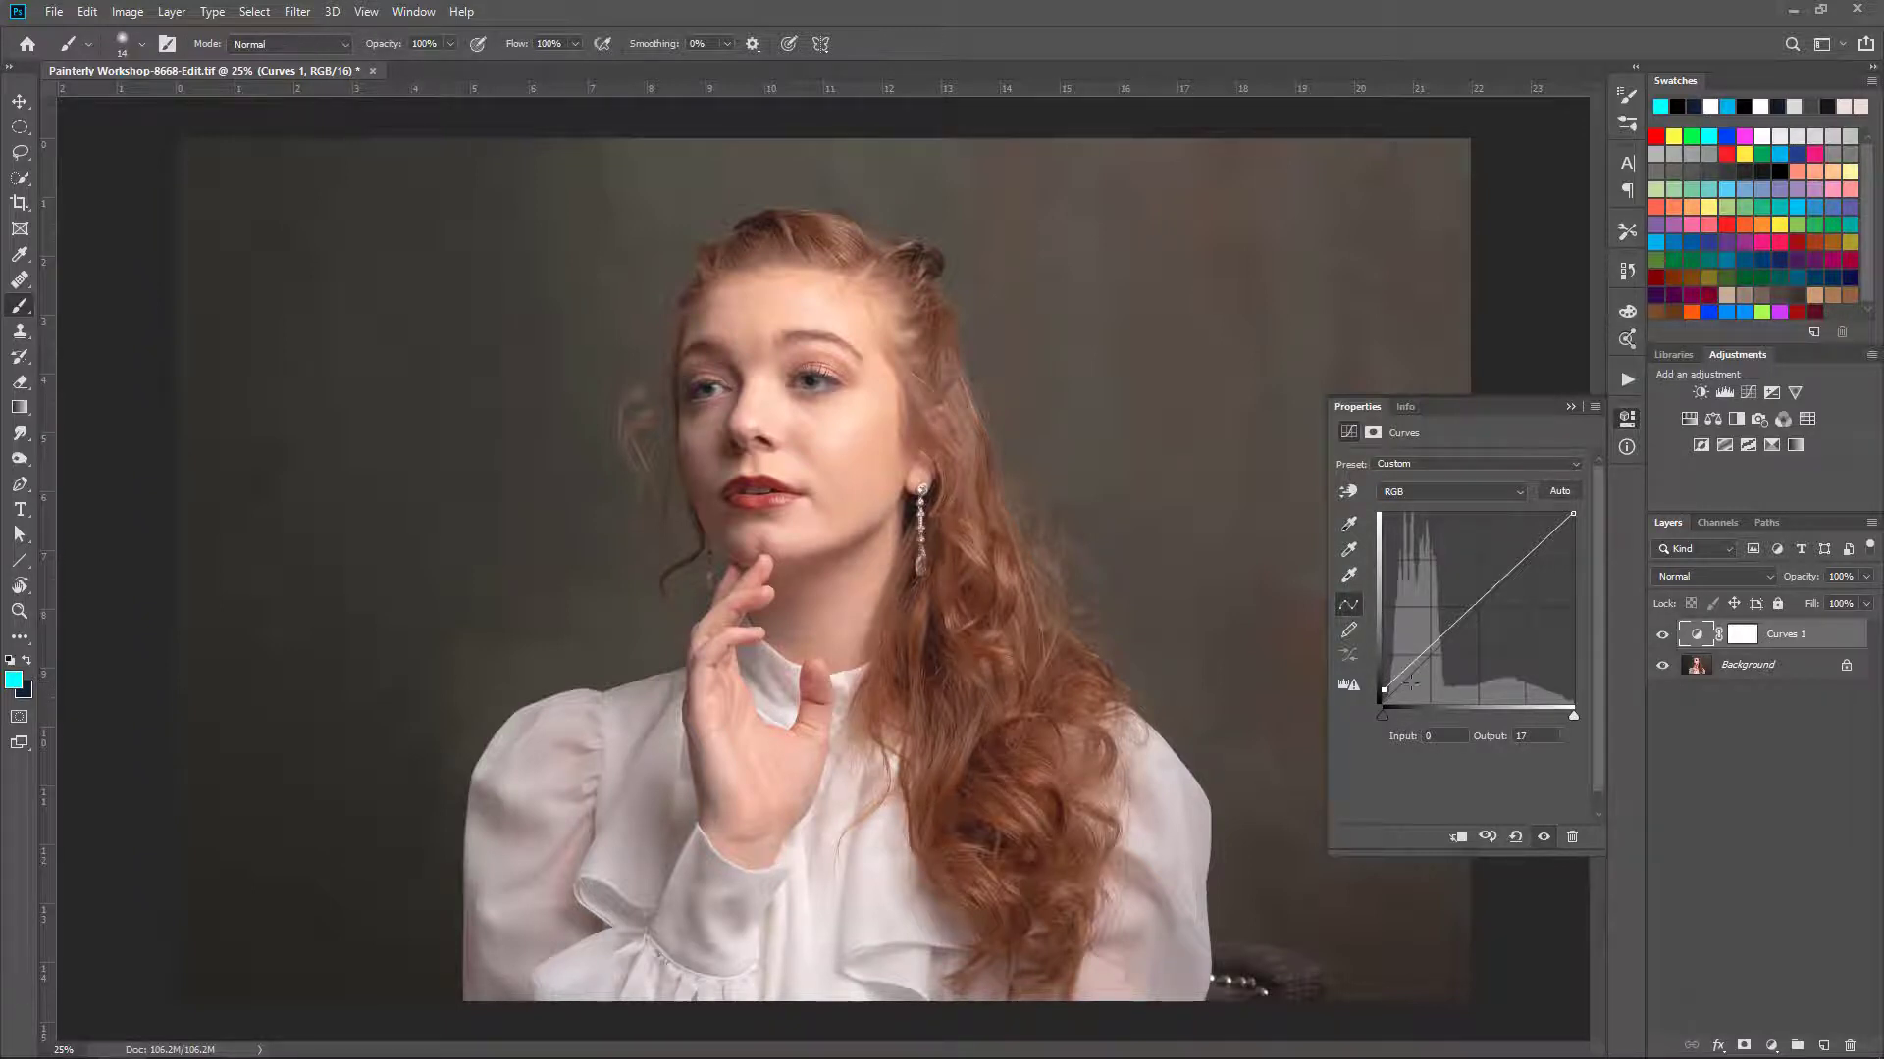
pyautogui.moveTo(1433, 642); pyautogui.dragTo(1436, 647)
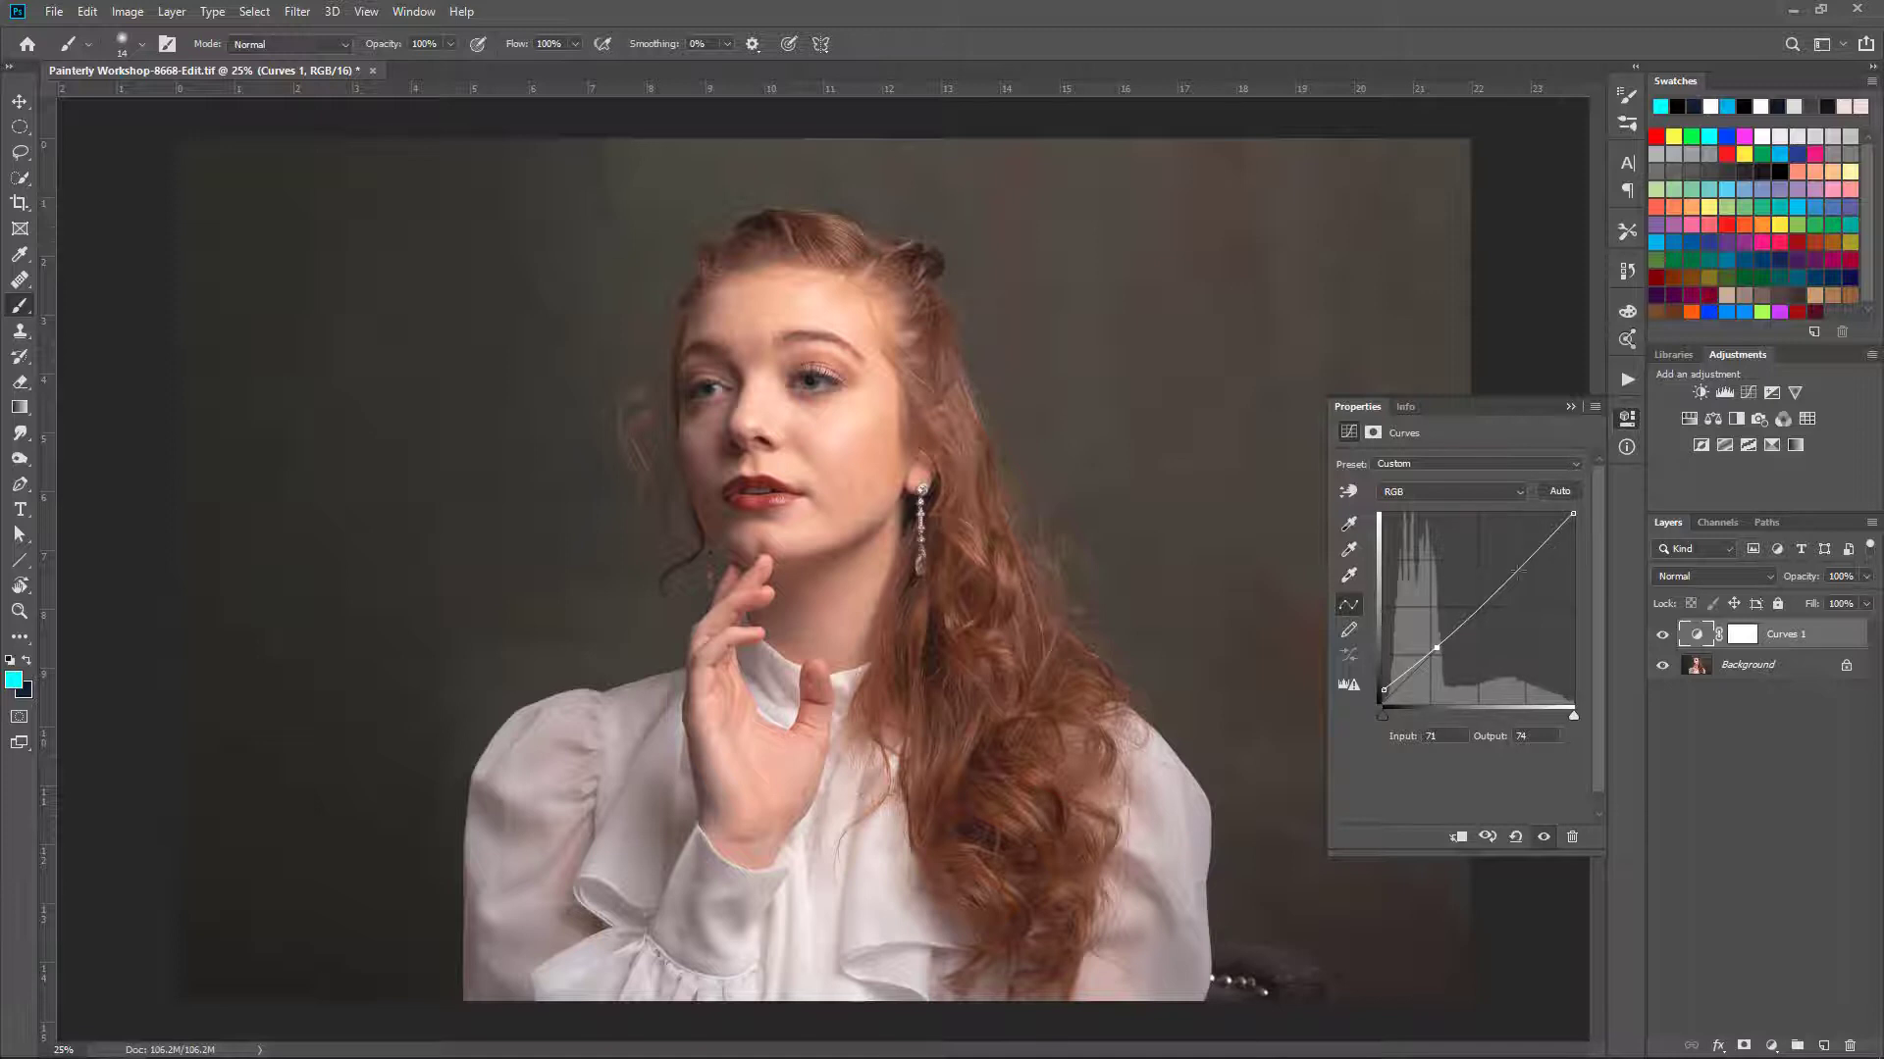
# Step: Compare the portrait with and without the Curves adjustment, and reset the curve to its default
pyautogui.click(1543, 838)
pyautogui.click(1543, 838)
pyautogui.click(1543, 838)
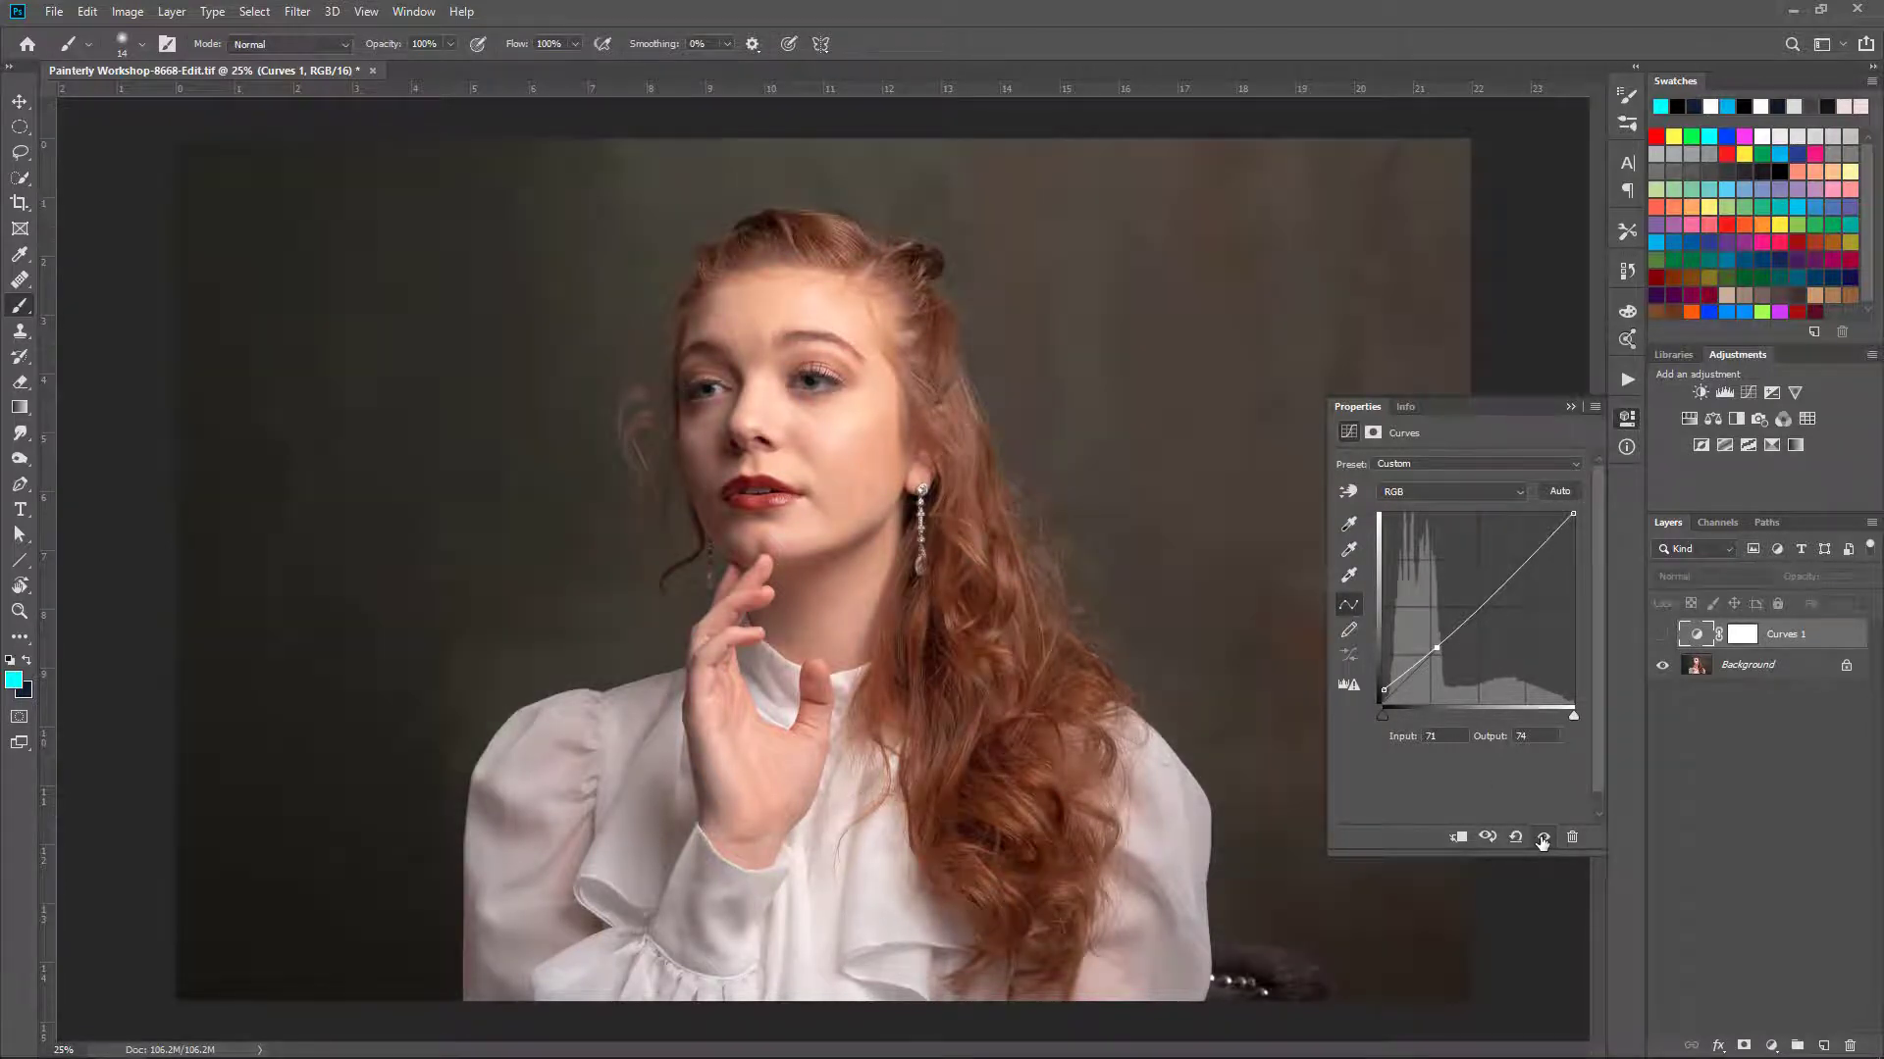
pyautogui.click(1543, 838)
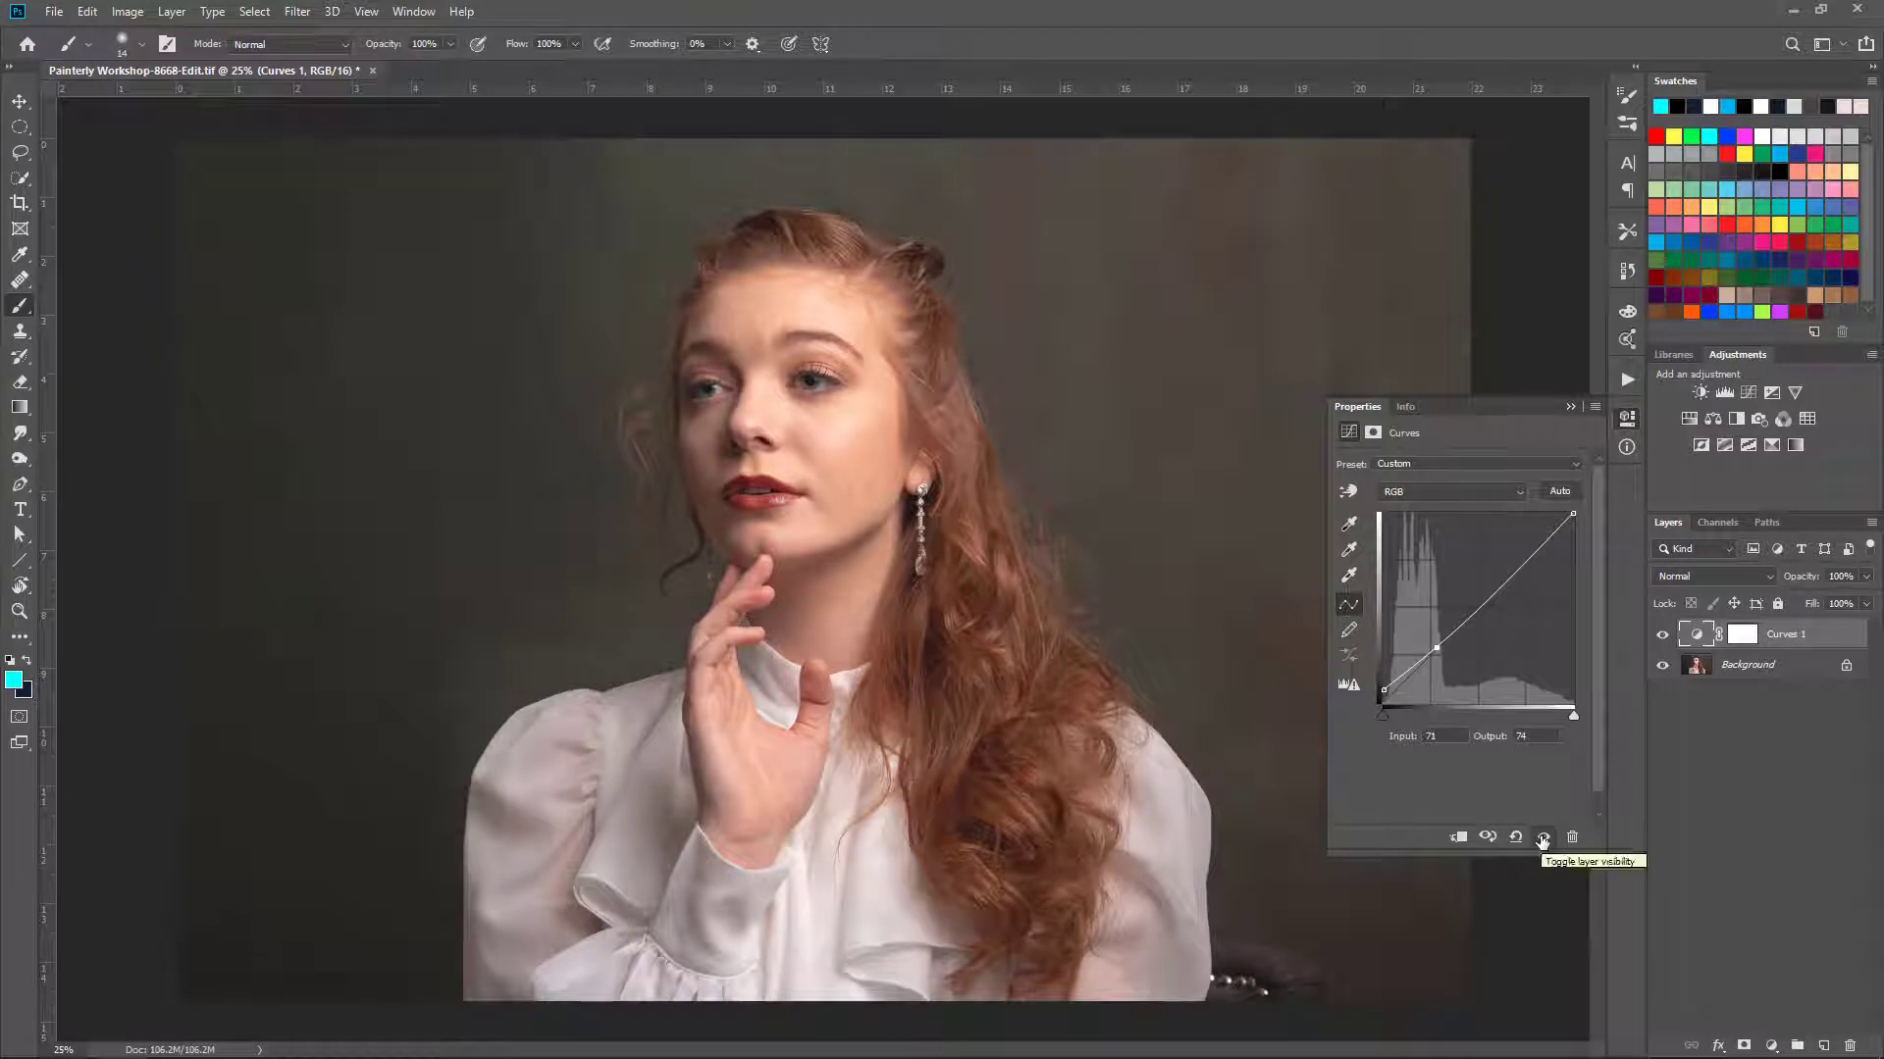
pyautogui.click(1543, 837)
pyautogui.click(1543, 838)
pyautogui.click(1516, 836)
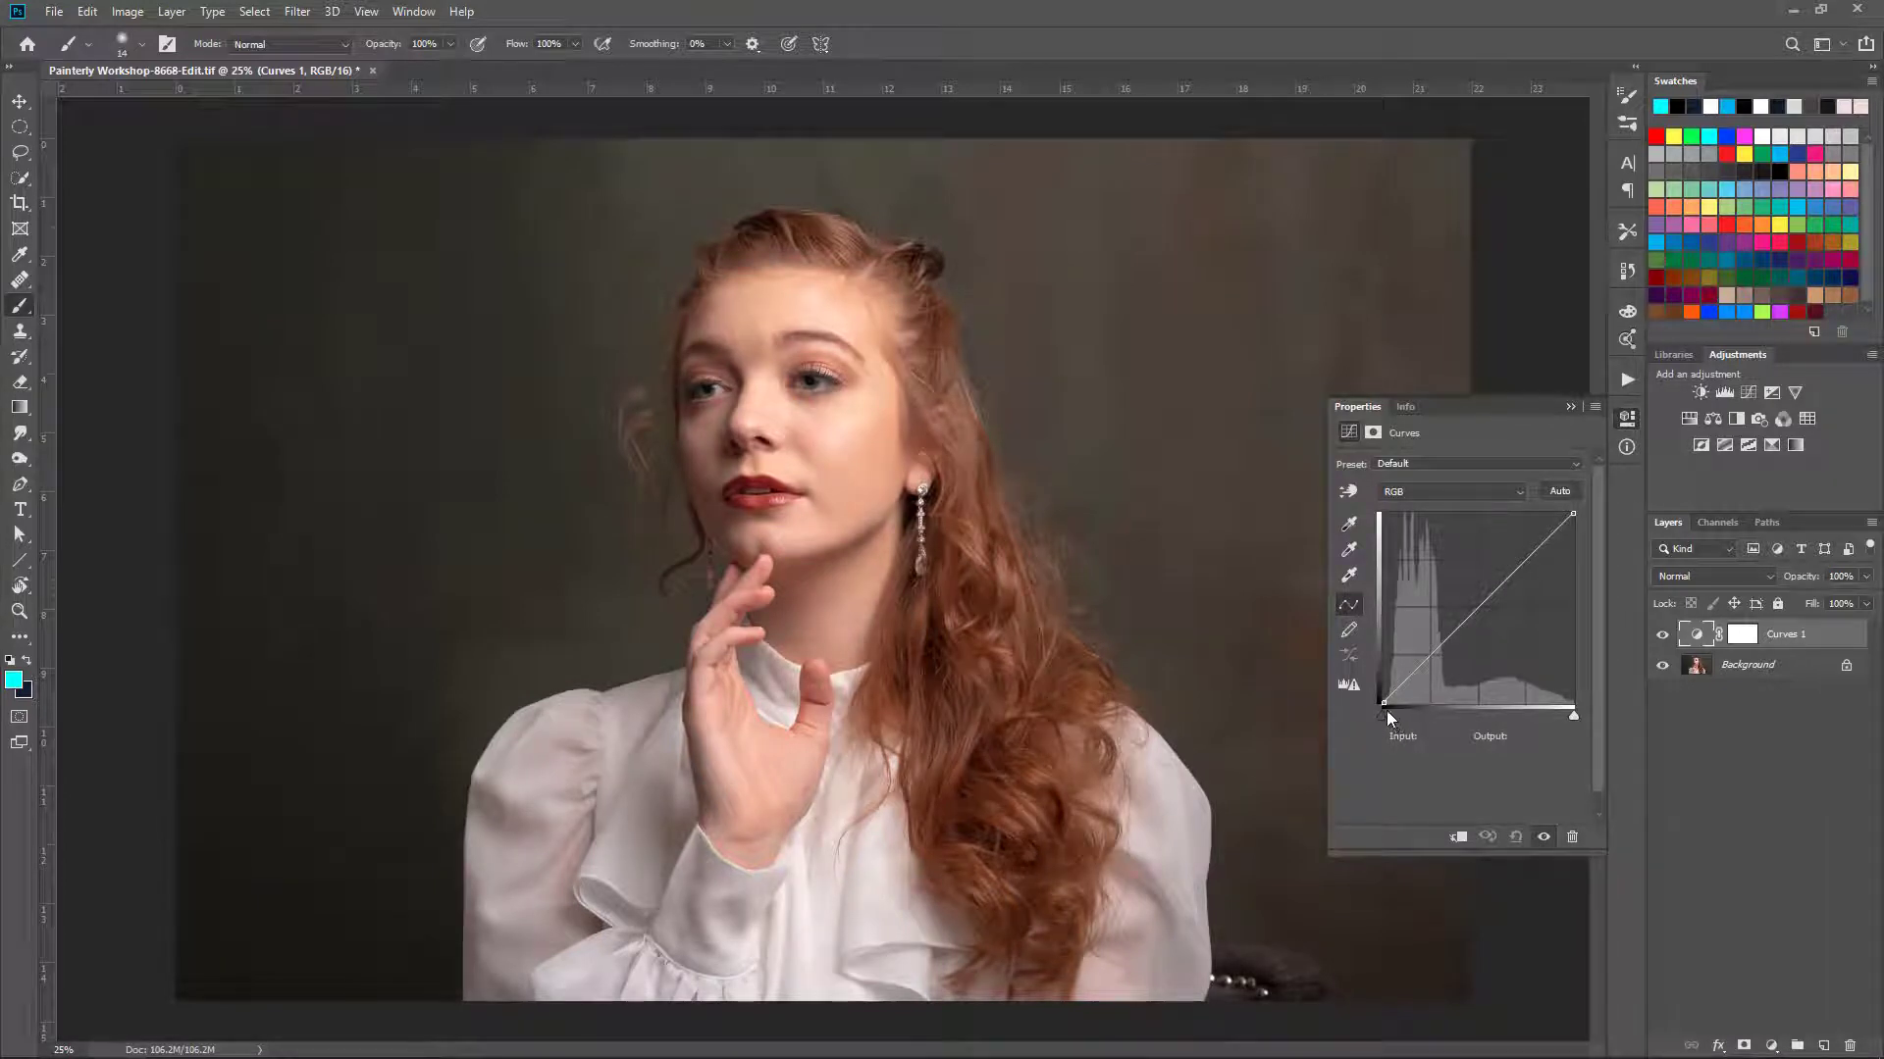
# Step: Set the curve's black point to input 16, add a shadow point at input 66, output 62, and compare before and after
pyautogui.moveTo(1382, 701); pyautogui.dragTo(1394, 709)
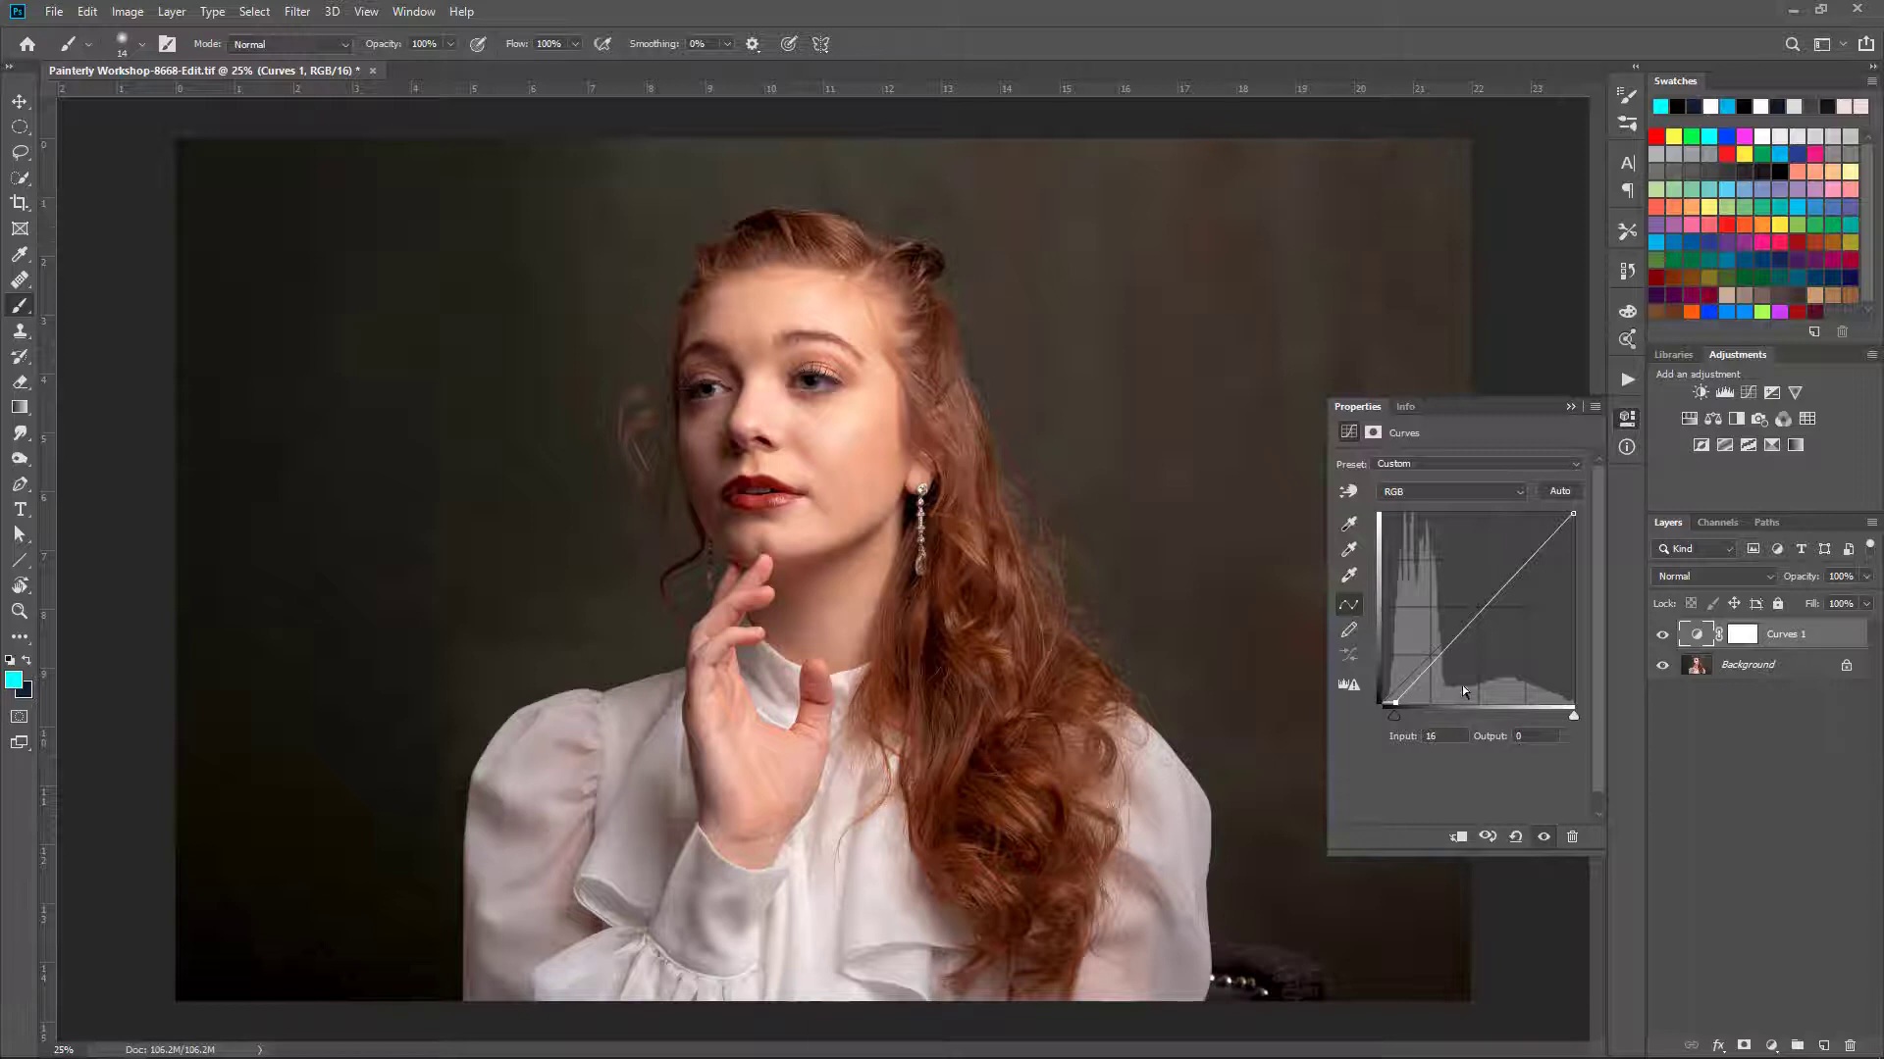
pyautogui.moveTo(1434, 662); pyautogui.dragTo(1432, 657)
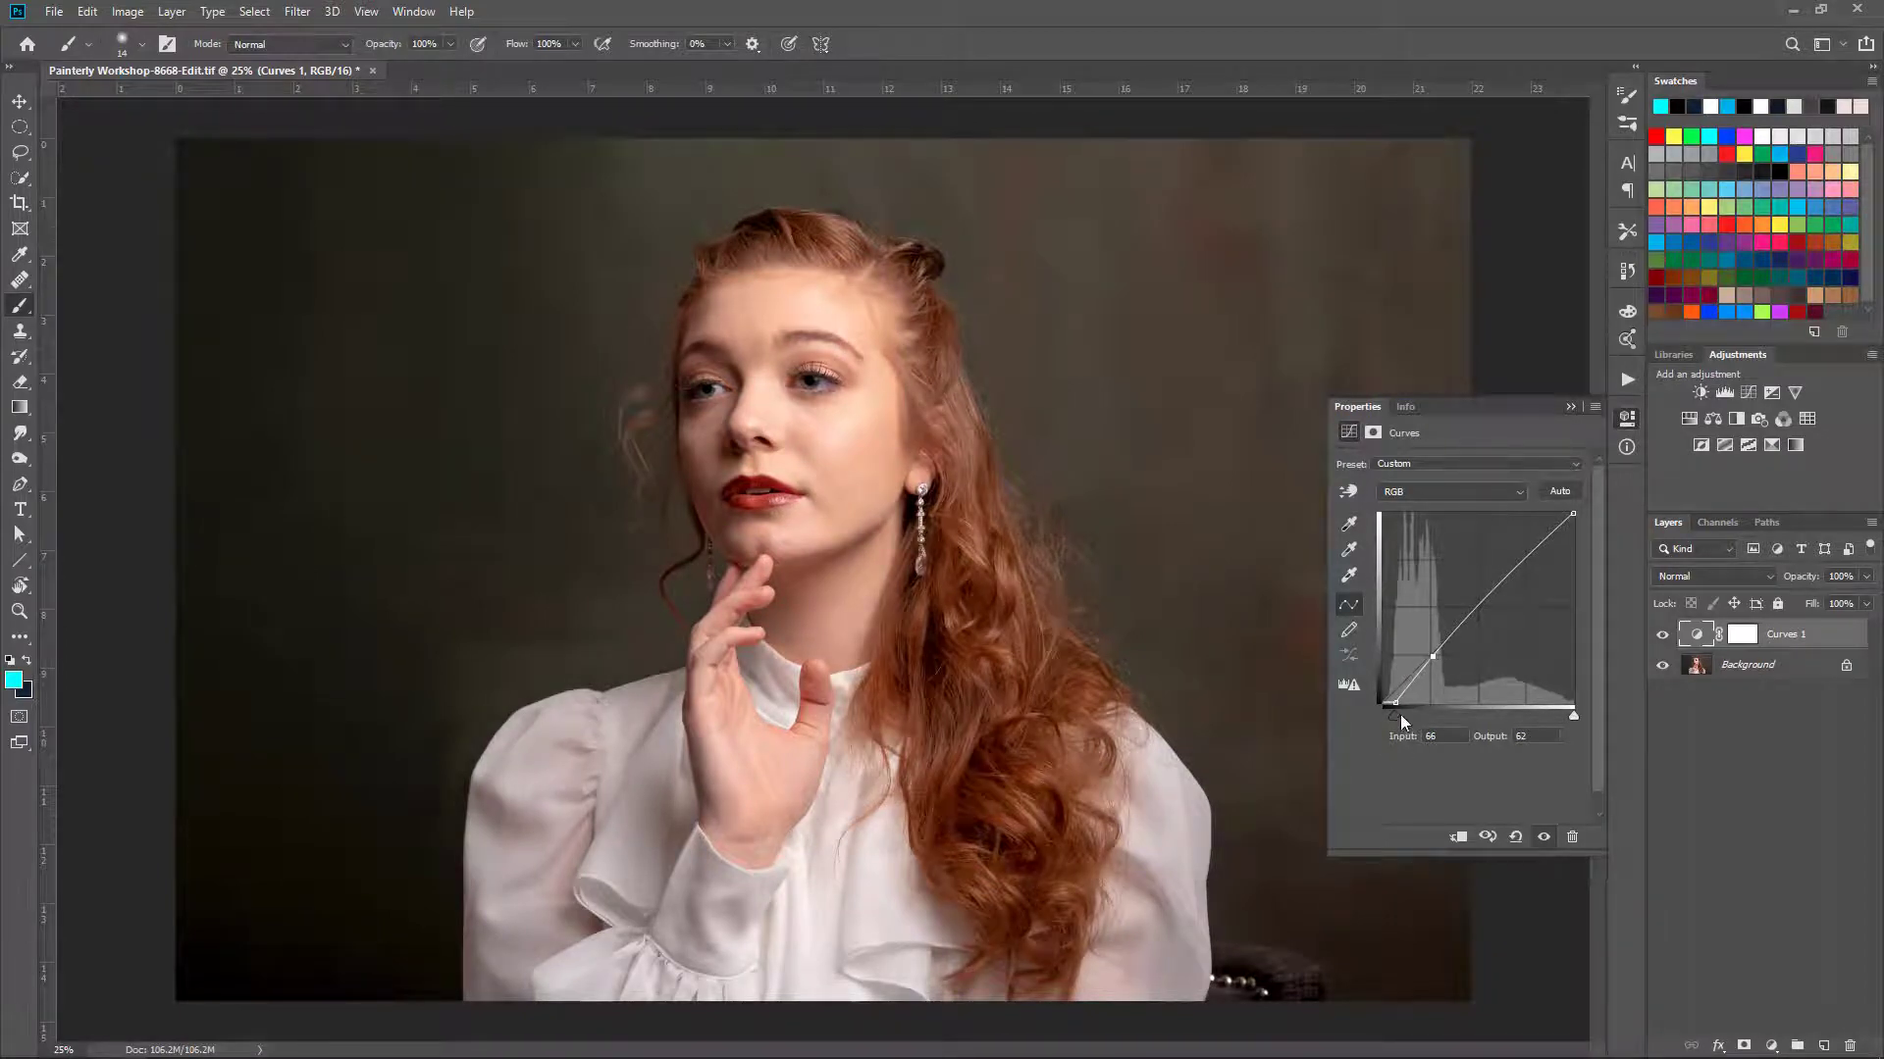
pyautogui.click(1542, 838)
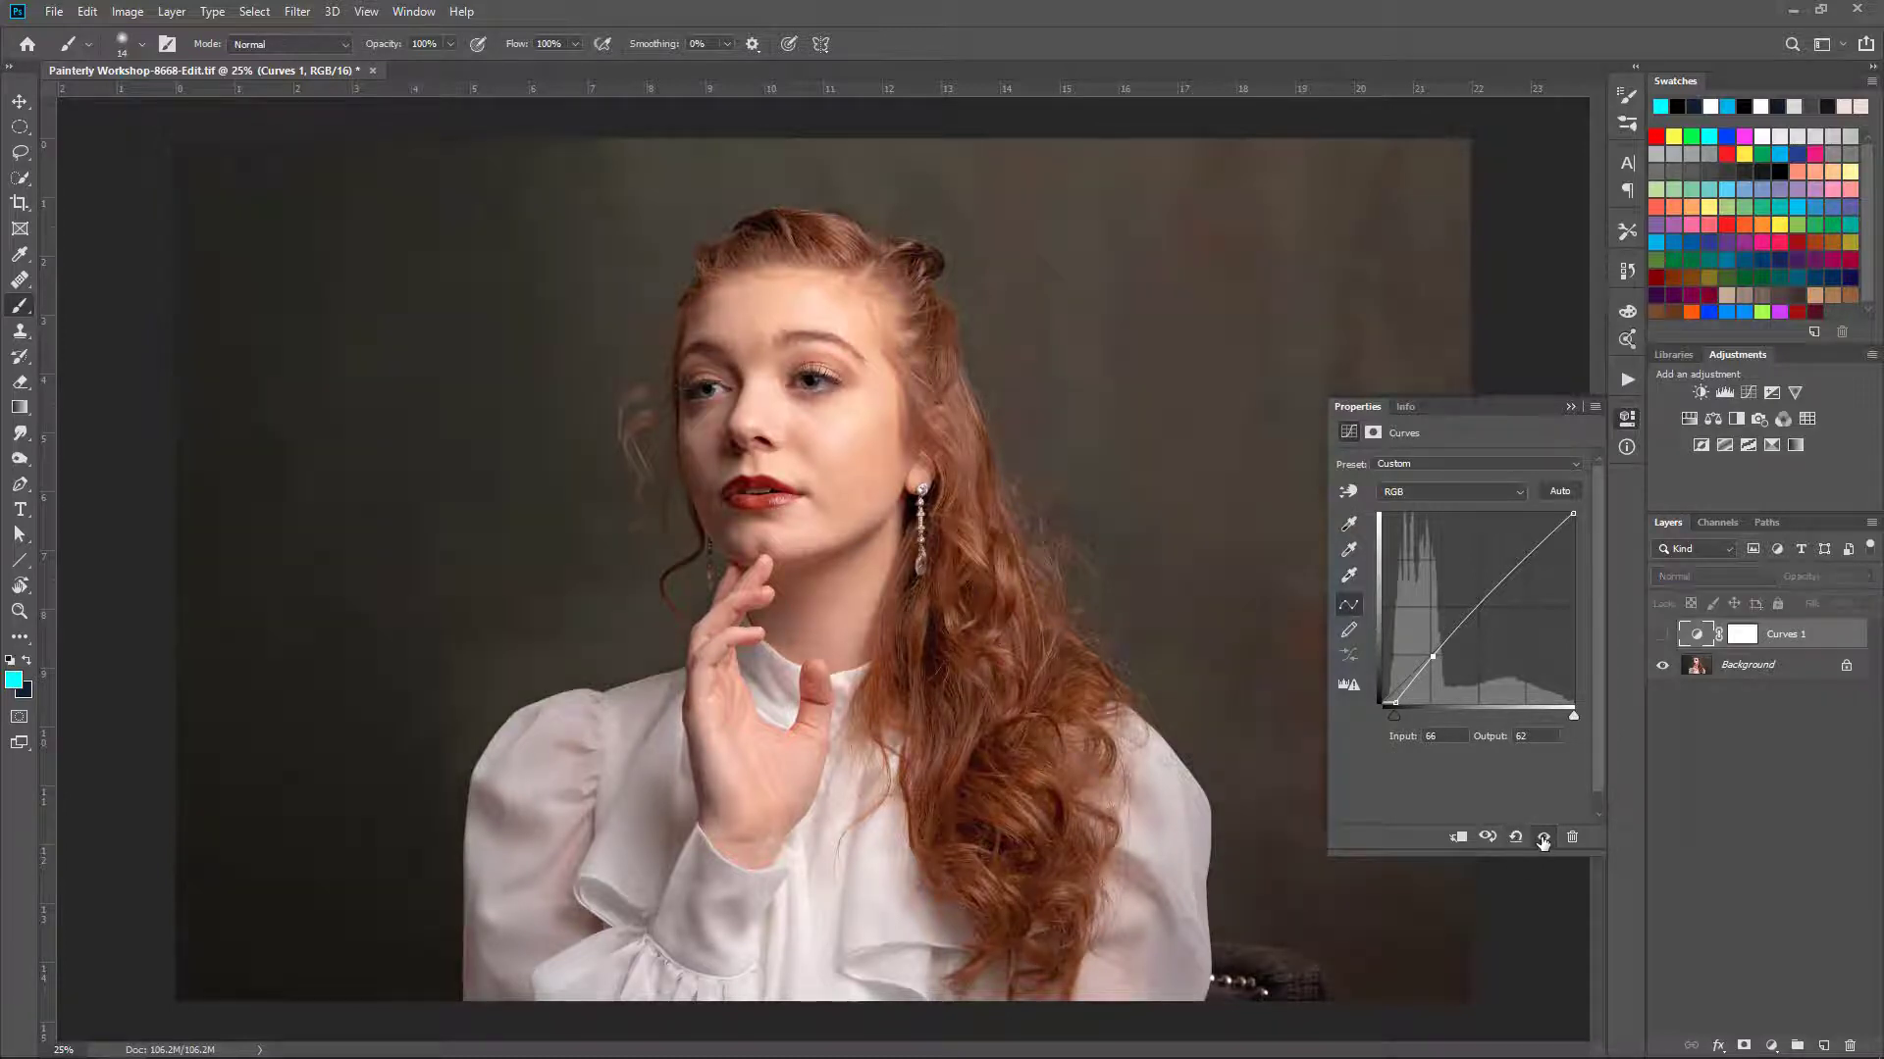
pyautogui.click(1542, 839)
pyautogui.click(1542, 838)
pyautogui.click(1542, 839)
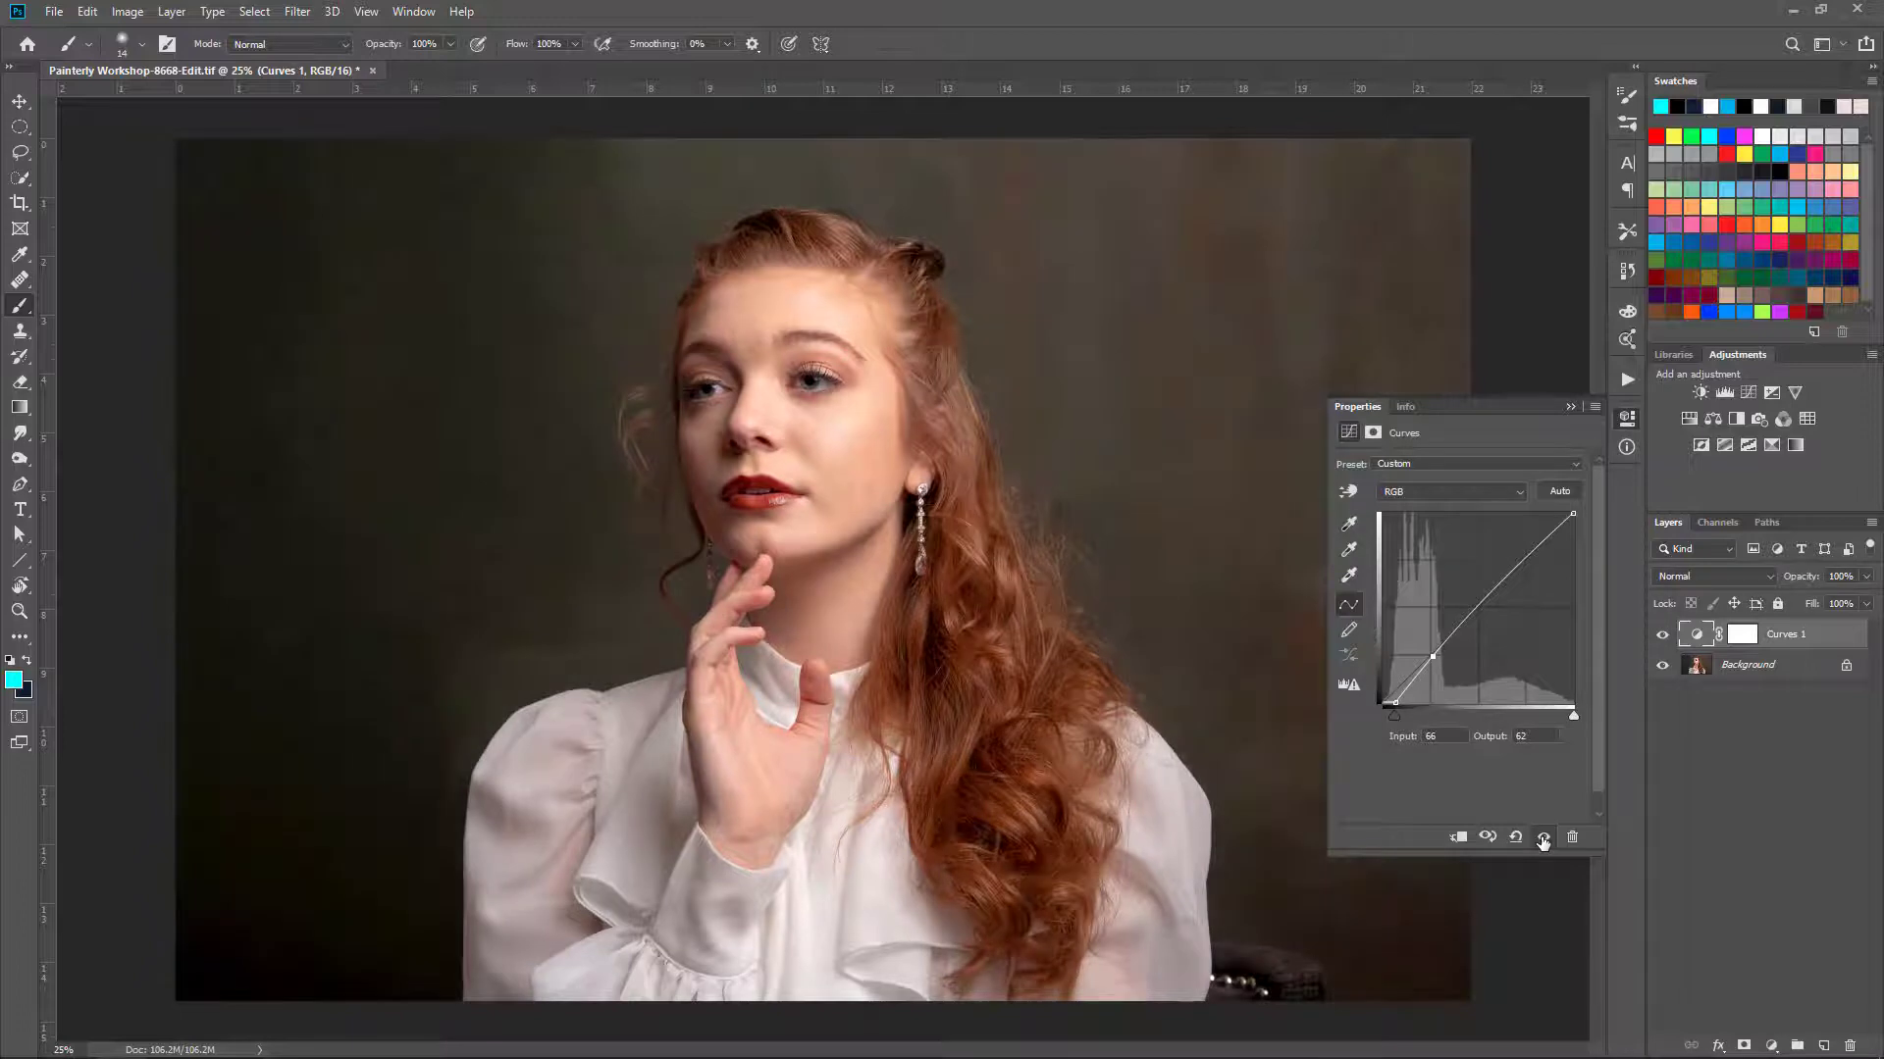
pyautogui.click(1542, 839)
pyautogui.click(1542, 838)
# Step: Lower the curve's white point, add a highlight point at input 207, output 201, and compare the portrait with and without the adjustment
pyautogui.moveTo(1573, 513); pyautogui.dragTo(1538, 553)
pyautogui.click(1540, 557)
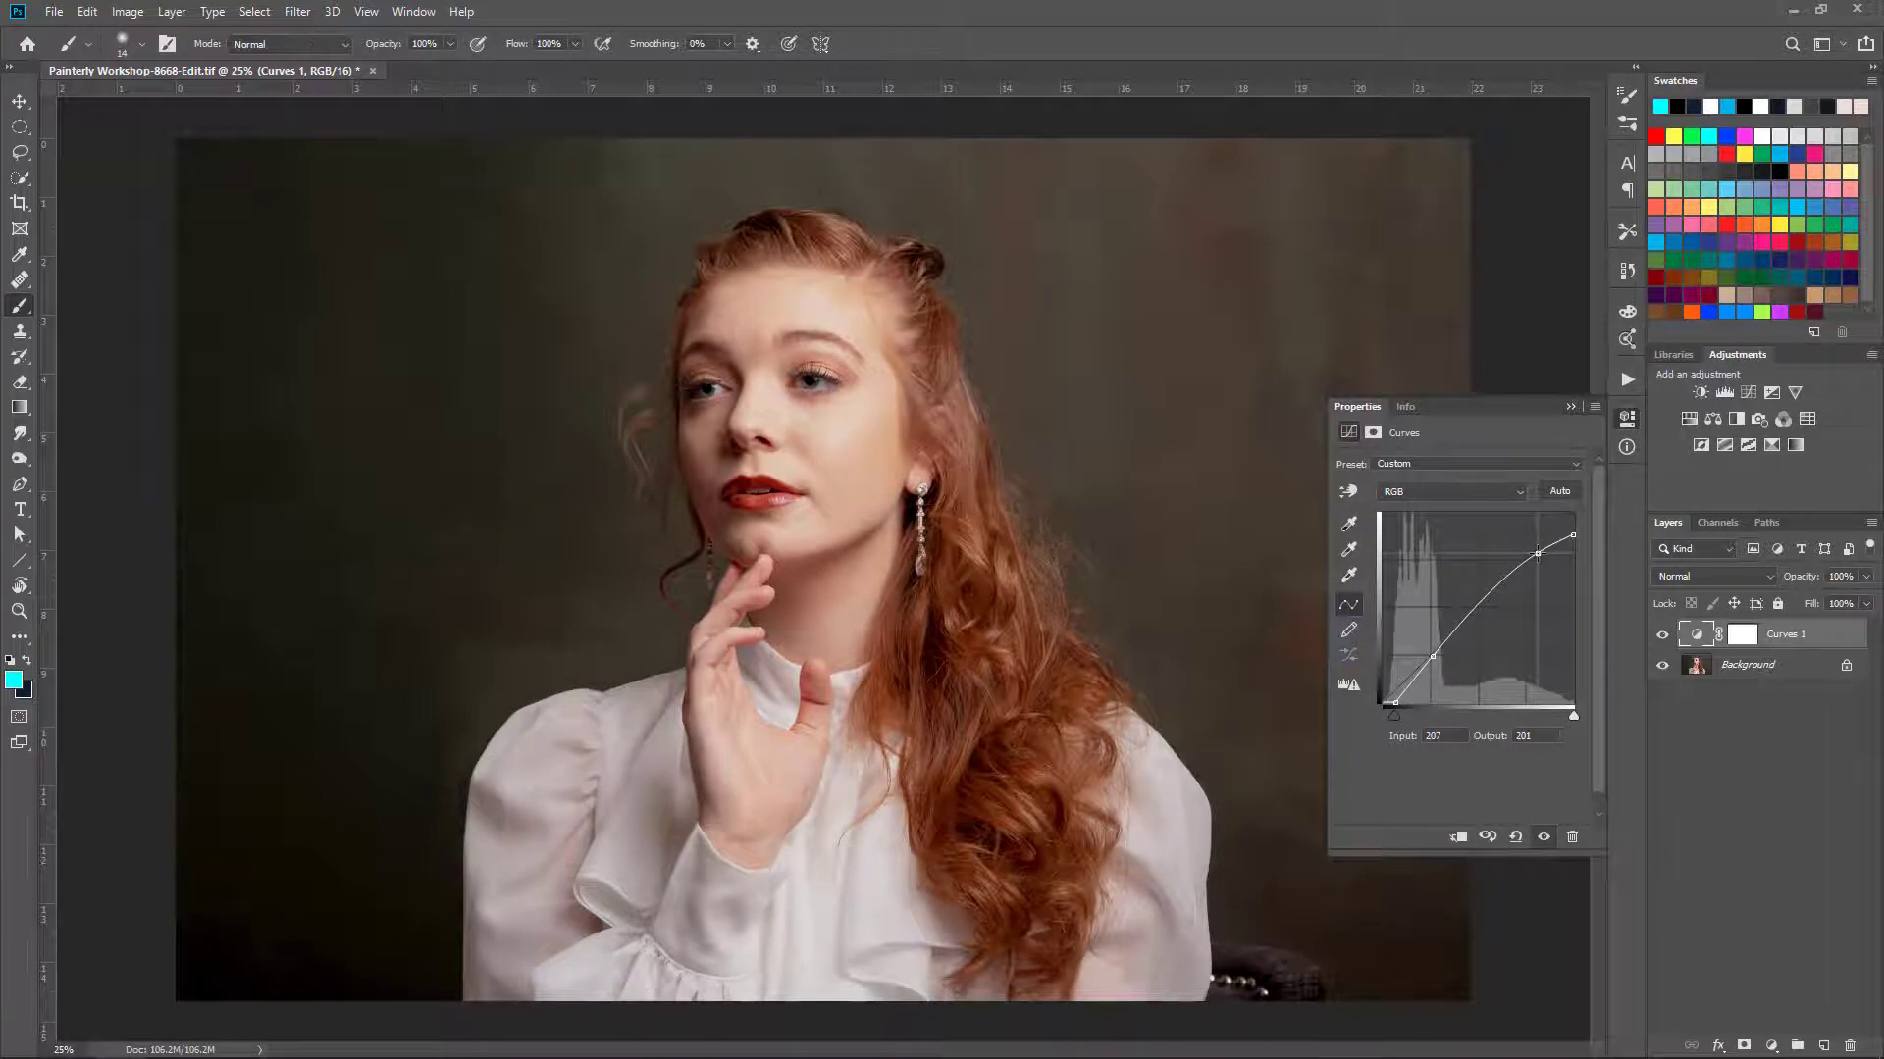
pyautogui.click(1542, 838)
pyautogui.click(1542, 839)
pyautogui.click(1542, 838)
pyautogui.click(1542, 839)
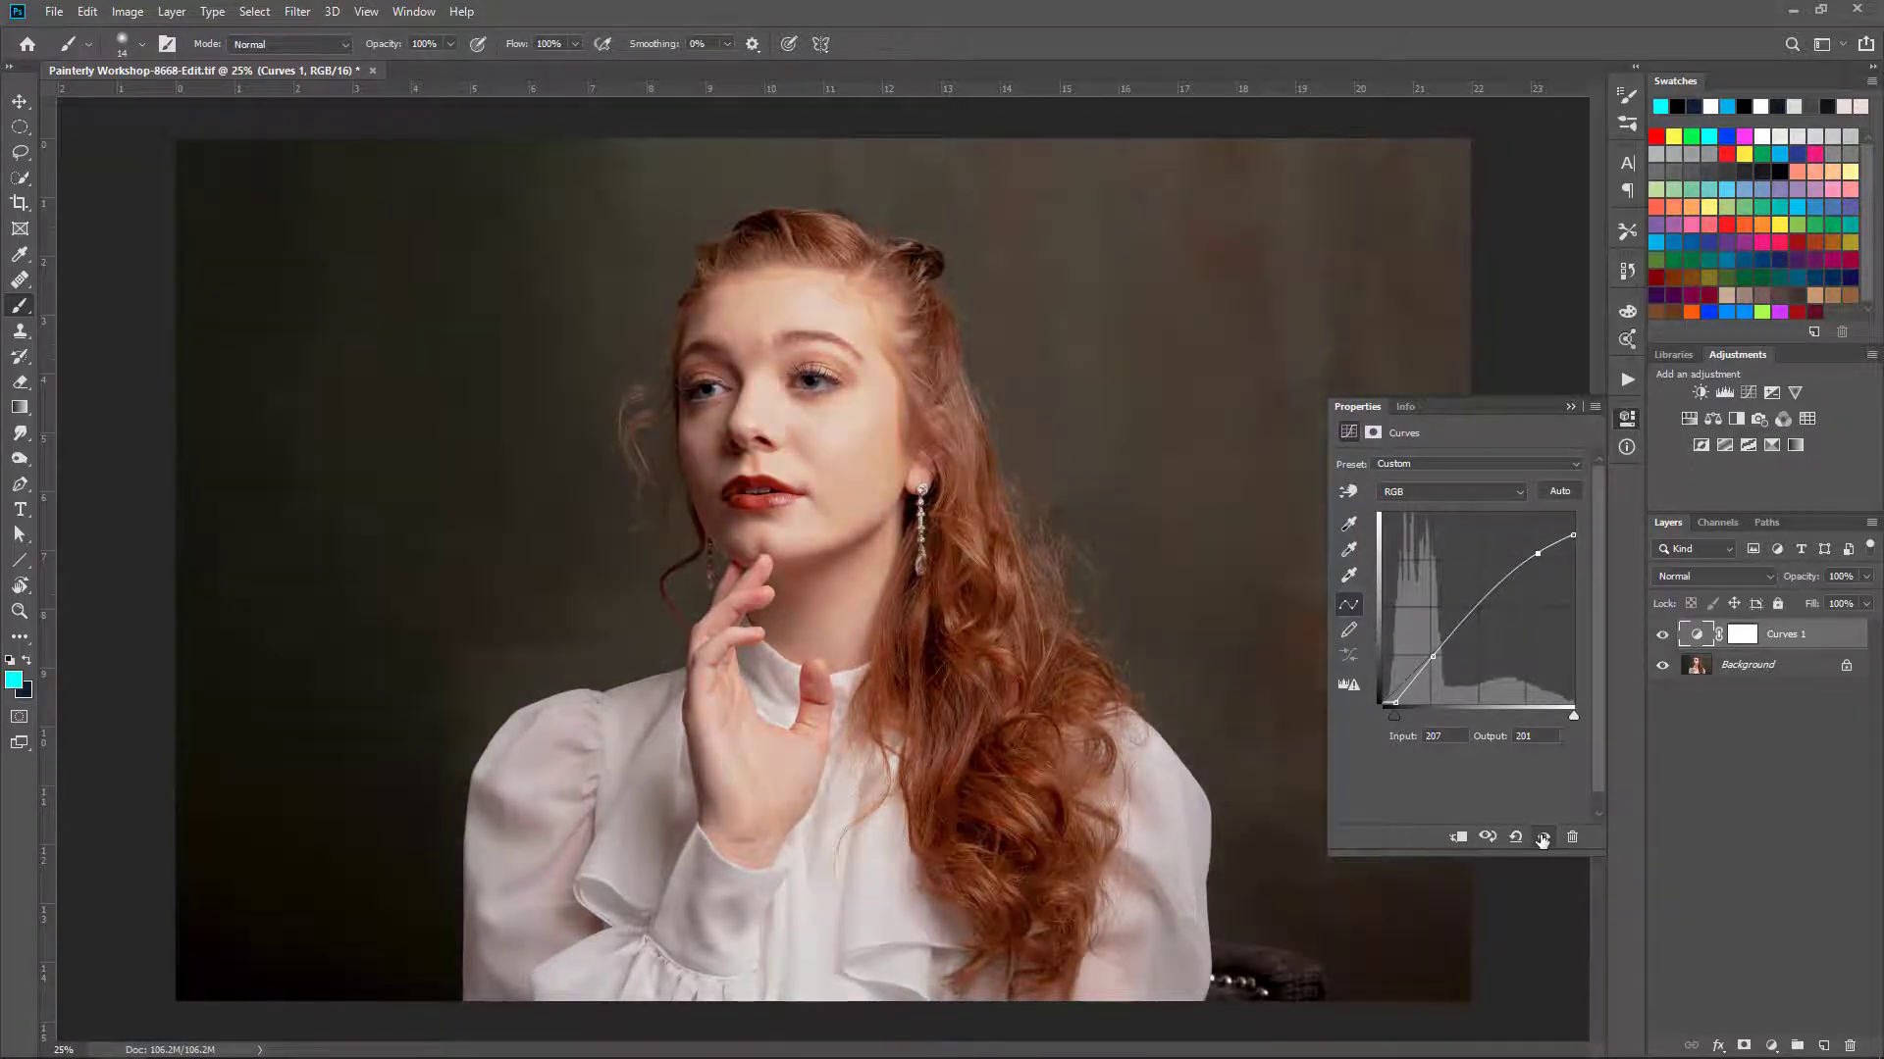
pyautogui.click(1573, 533)
pyautogui.moveTo(1572, 534); pyautogui.dragTo(1542, 545)
pyautogui.click(1538, 552)
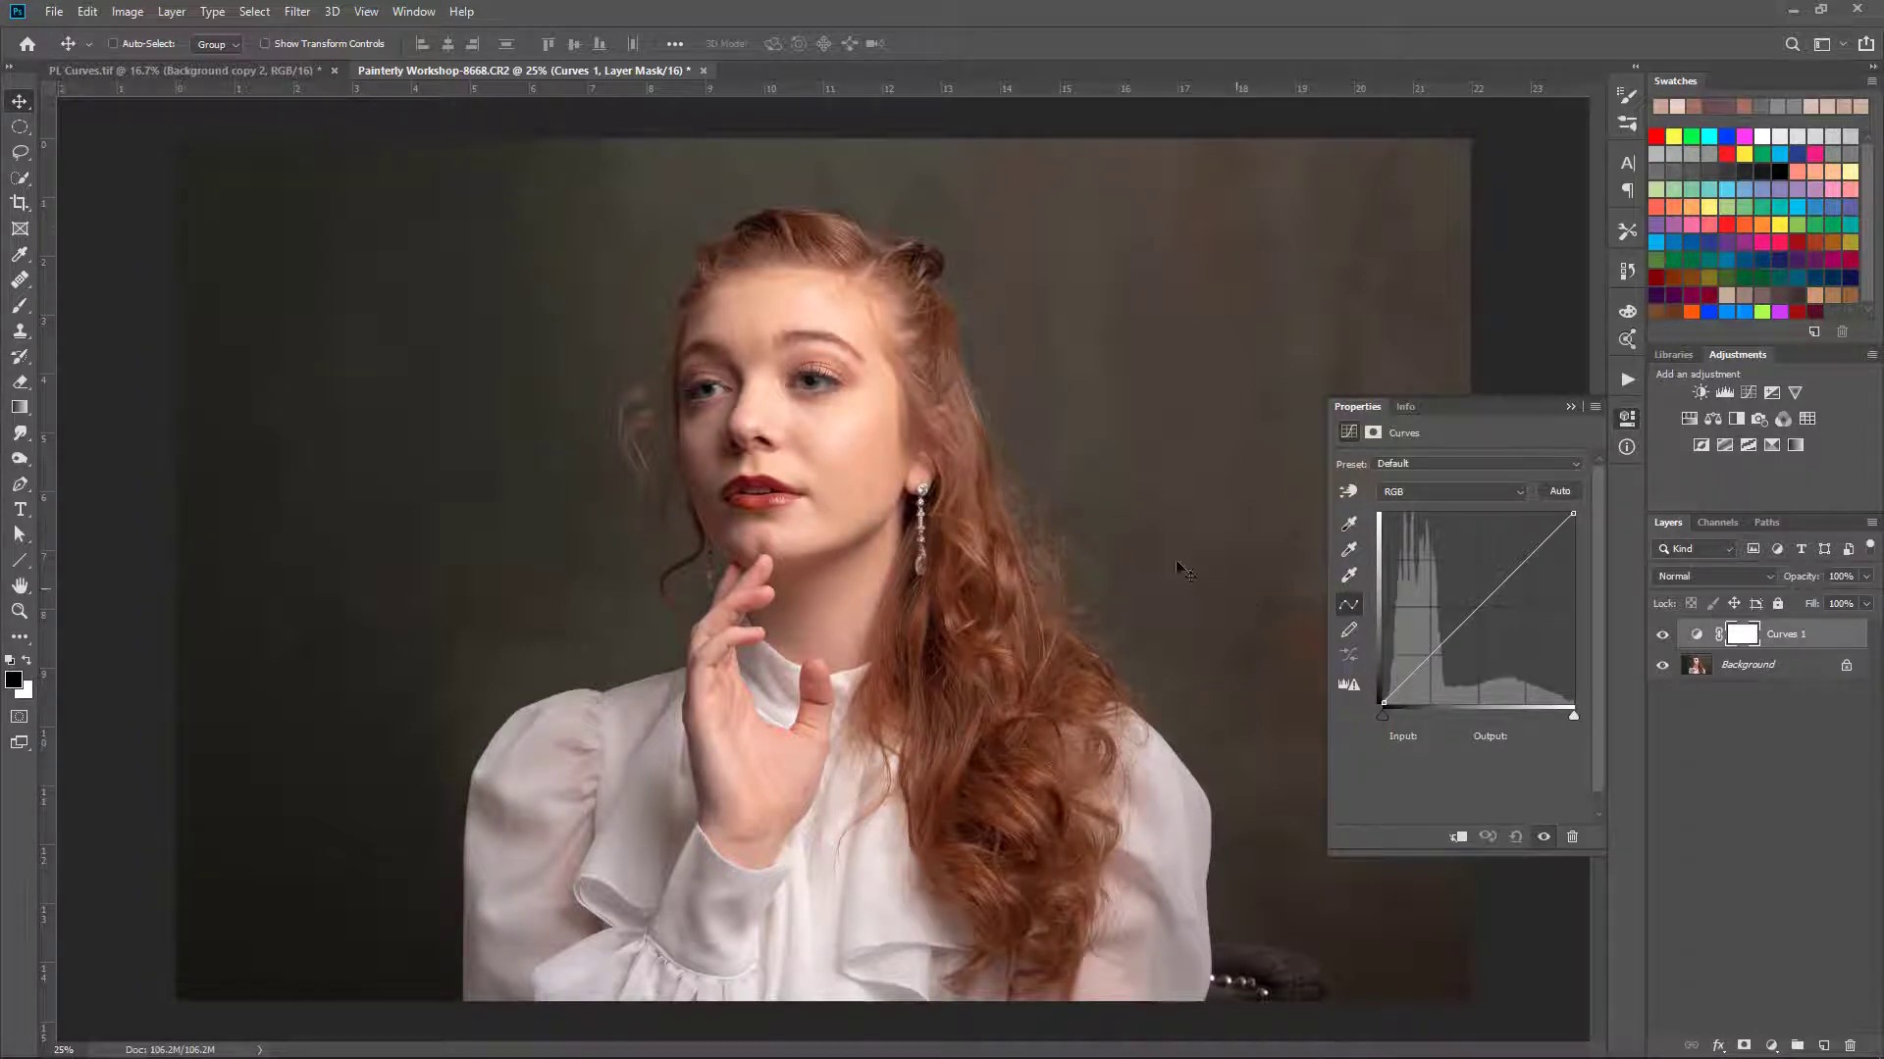
# Step: Darken the cheek by on-image adjustment to input 225, output 214, and add a curve point at input 165, output 159
pyautogui.moveTo(1470, 616)
pyautogui.mouseDown()
pyautogui.moveTo(1469, 591)
pyautogui.moveTo(1483, 609)
pyautogui.mouseUp()
pyautogui.press('Delete')
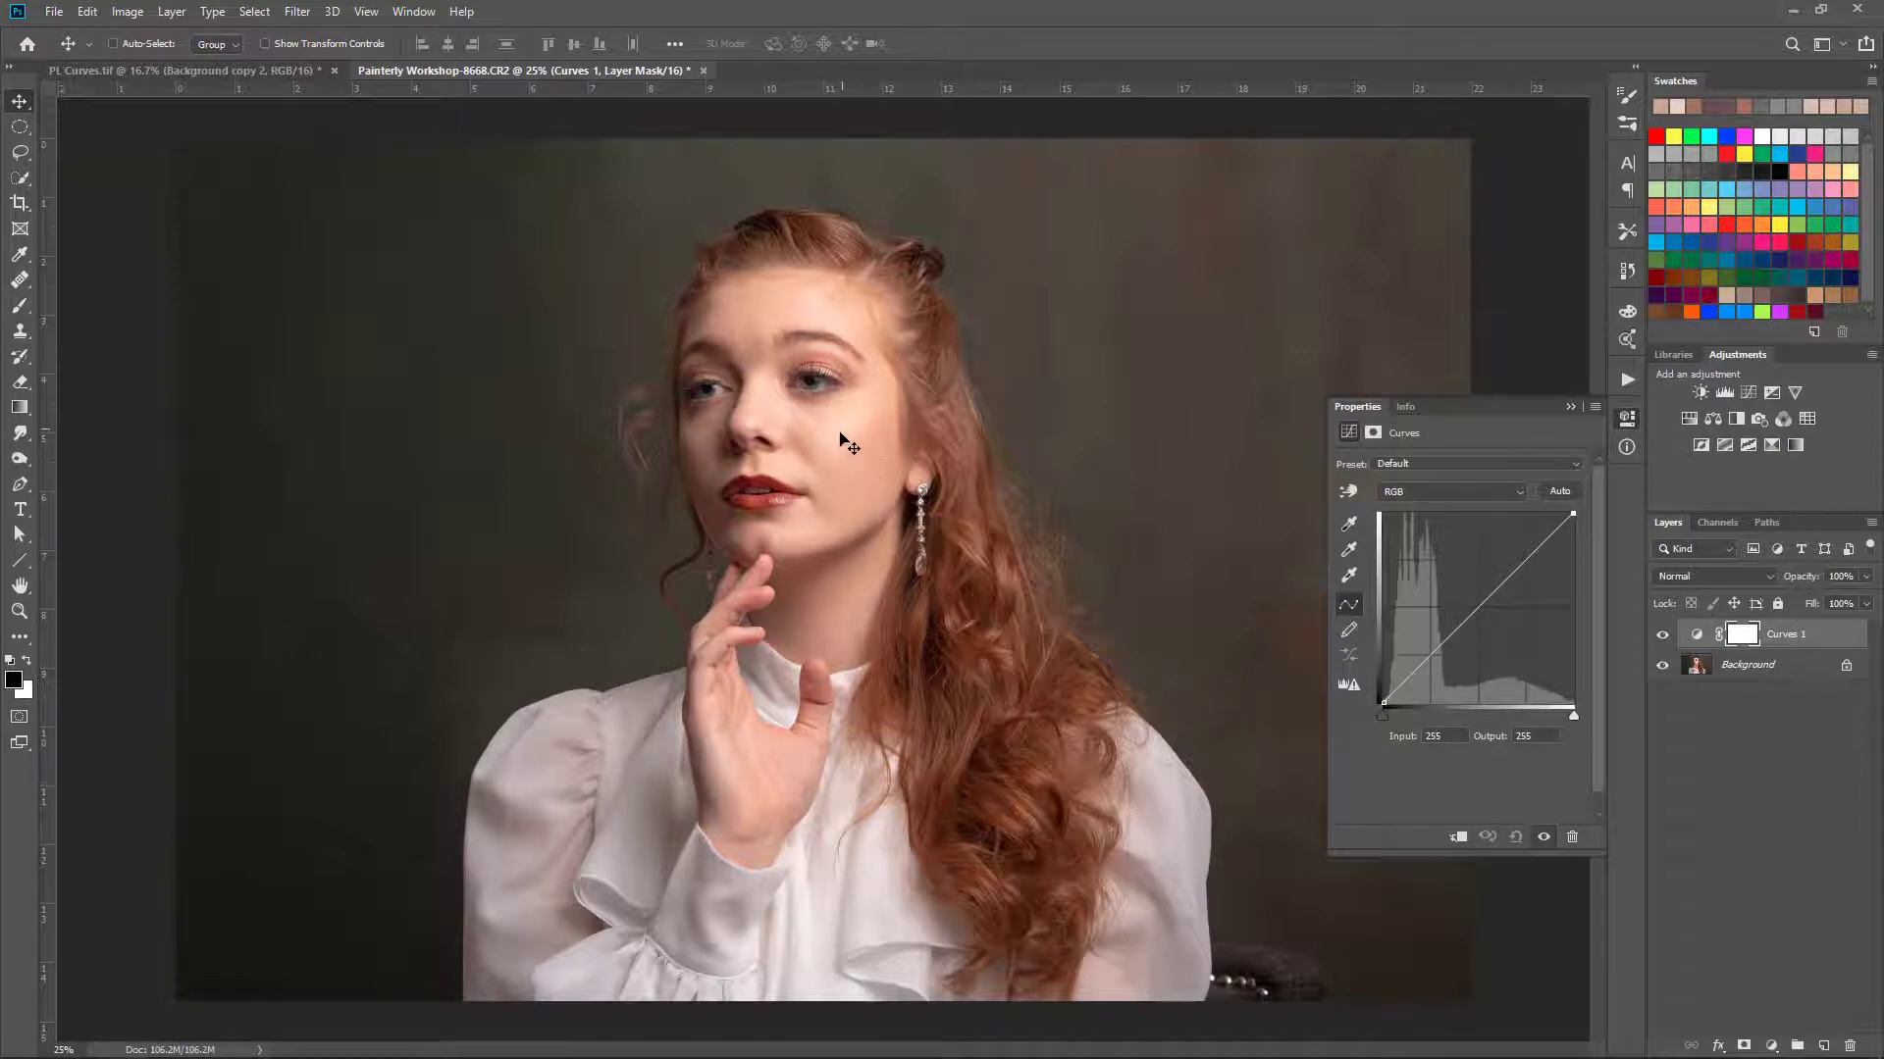
pyautogui.click(1350, 492)
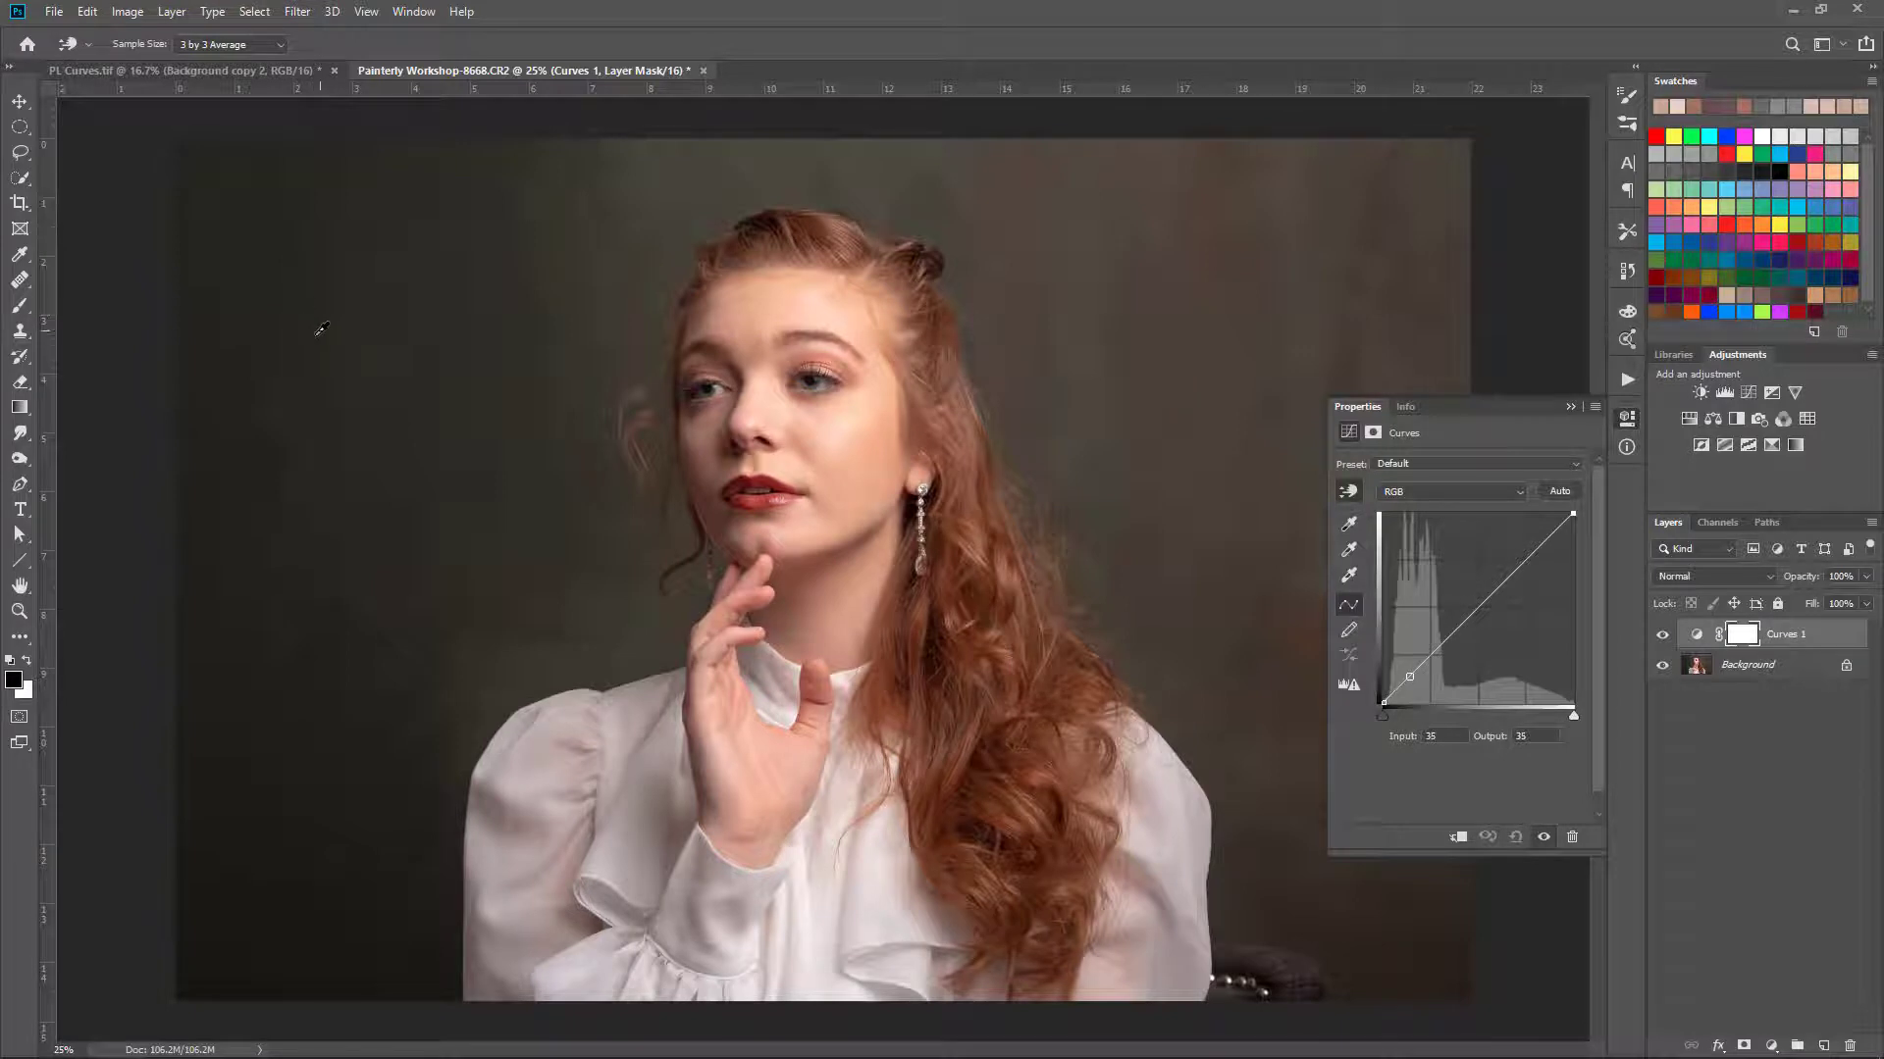
pyautogui.click(842, 432)
pyautogui.moveTo(842, 432)
pyautogui.mouseDown()
pyautogui.moveTo(841, 407)
pyautogui.moveTo(846, 449)
pyautogui.mouseUp()
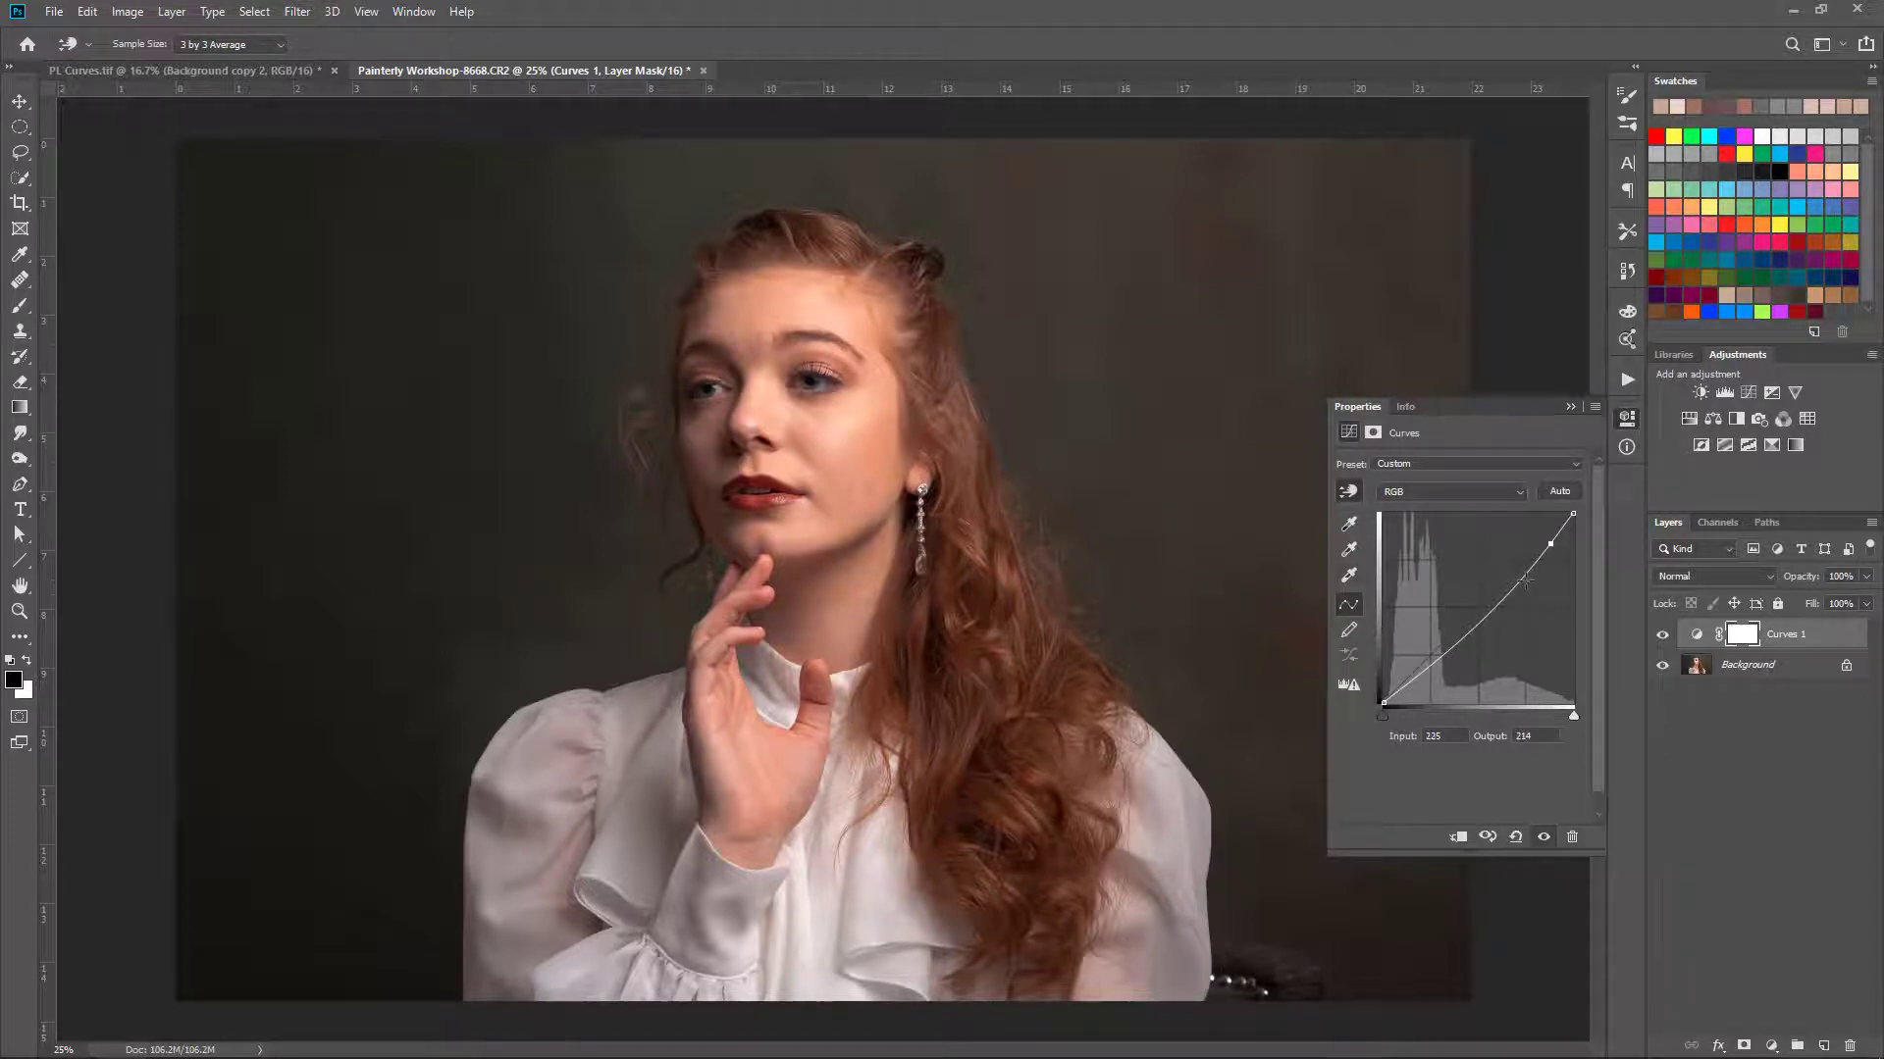
pyautogui.moveTo(1519, 582); pyautogui.dragTo(1505, 585)
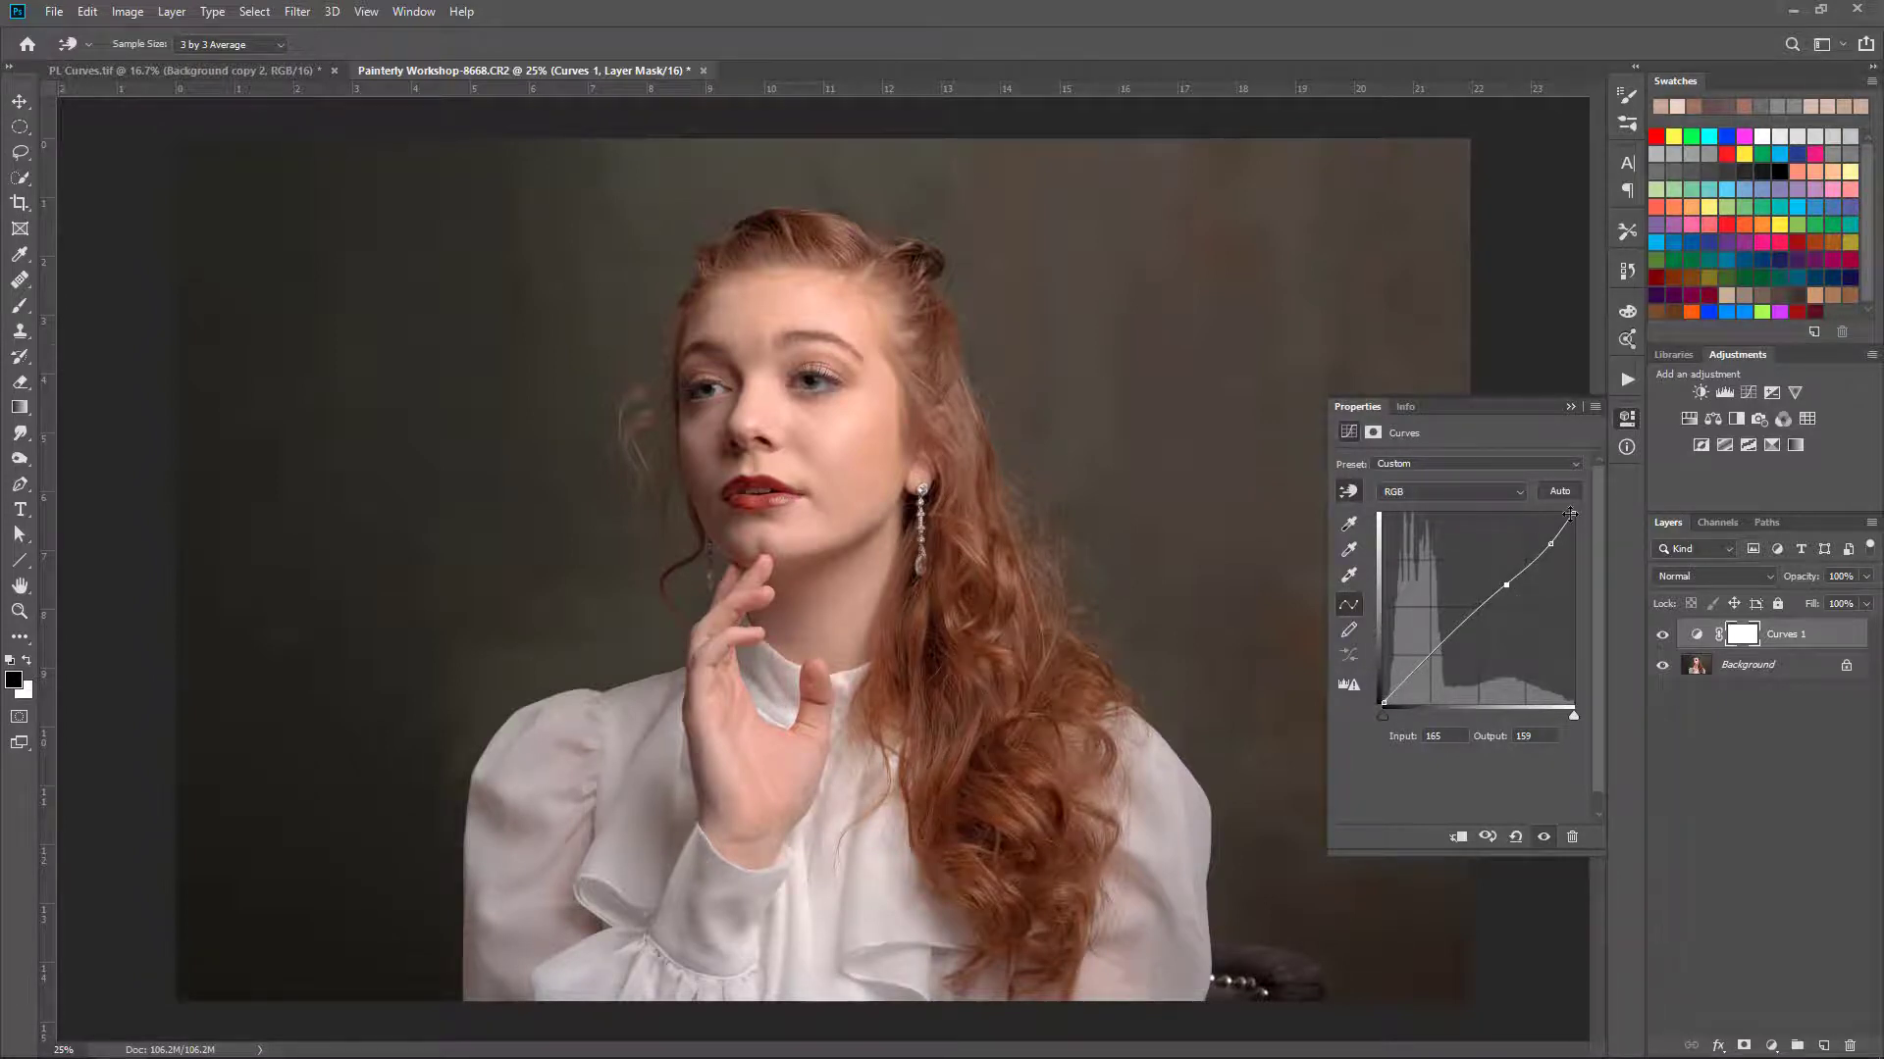
# Step: Collapse the curve settings and compare the portrait with the Curves 1 layer hidden and shown
pyautogui.click(1569, 406)
pyautogui.click(1696, 636)
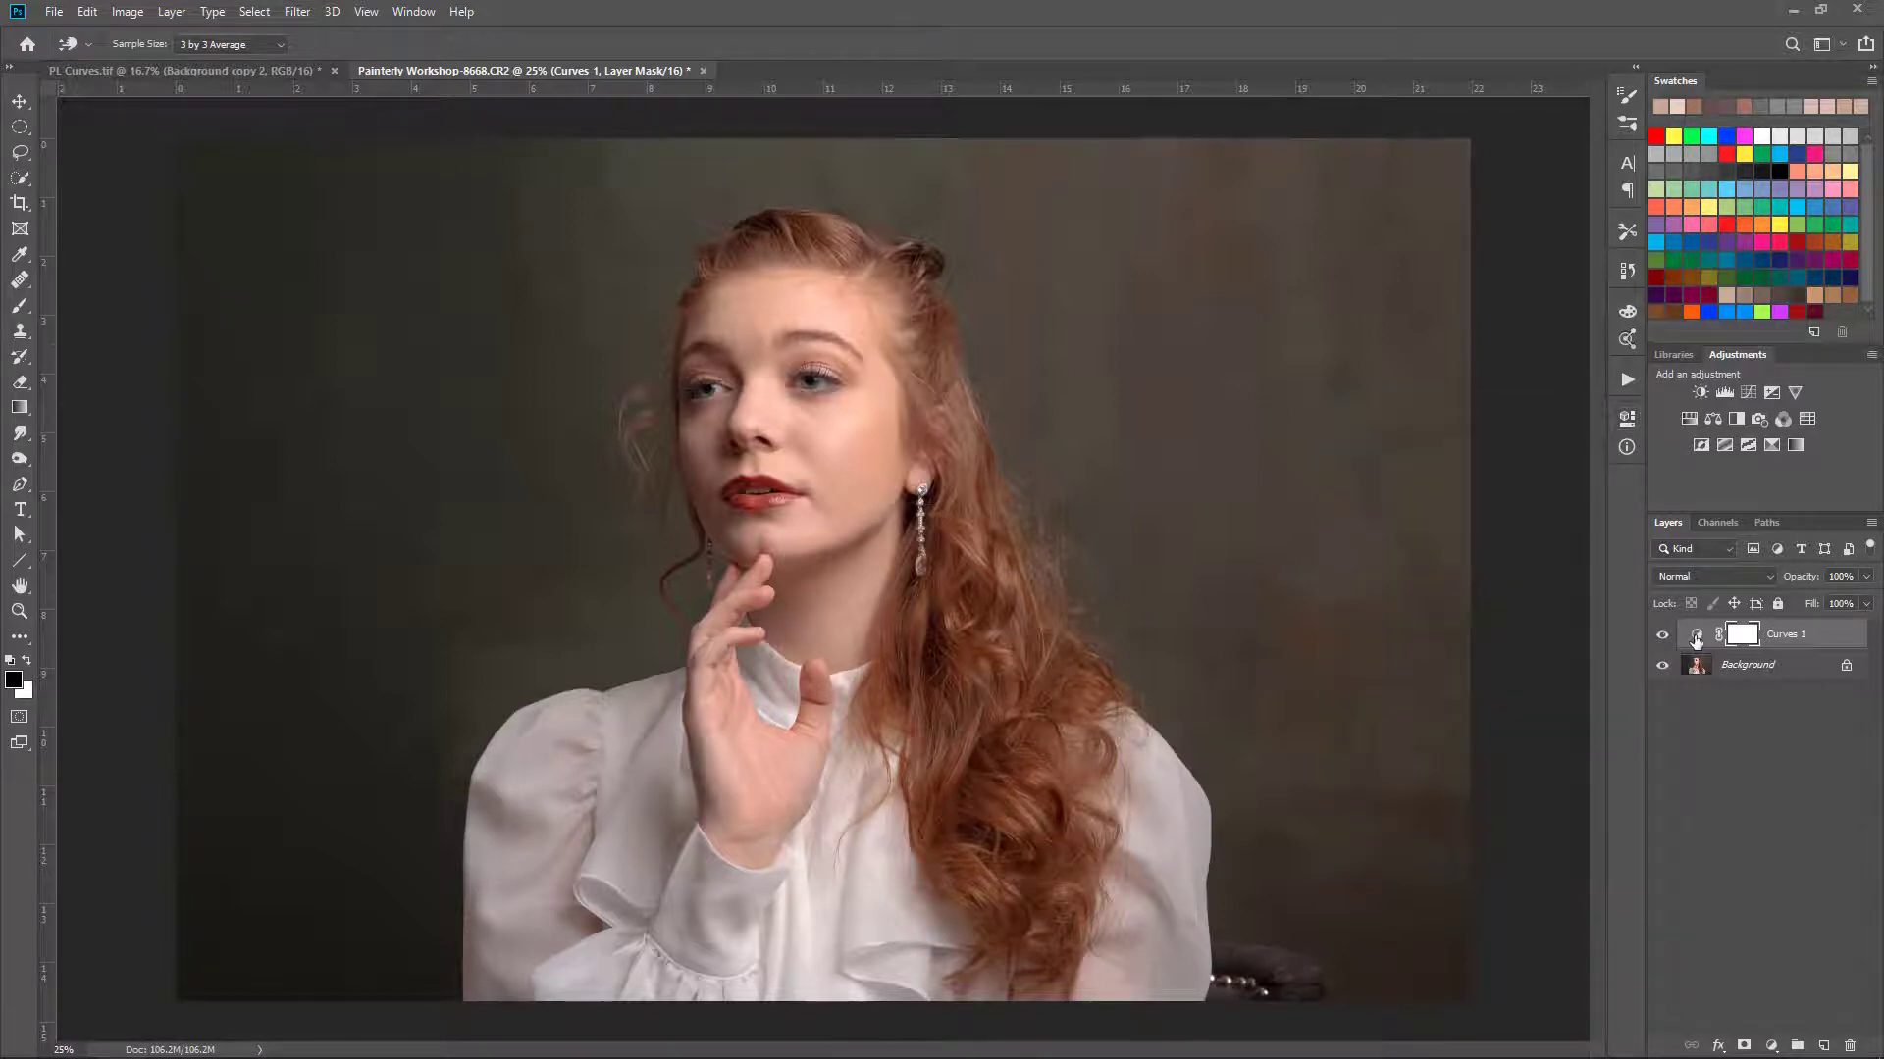
pyautogui.press('v')
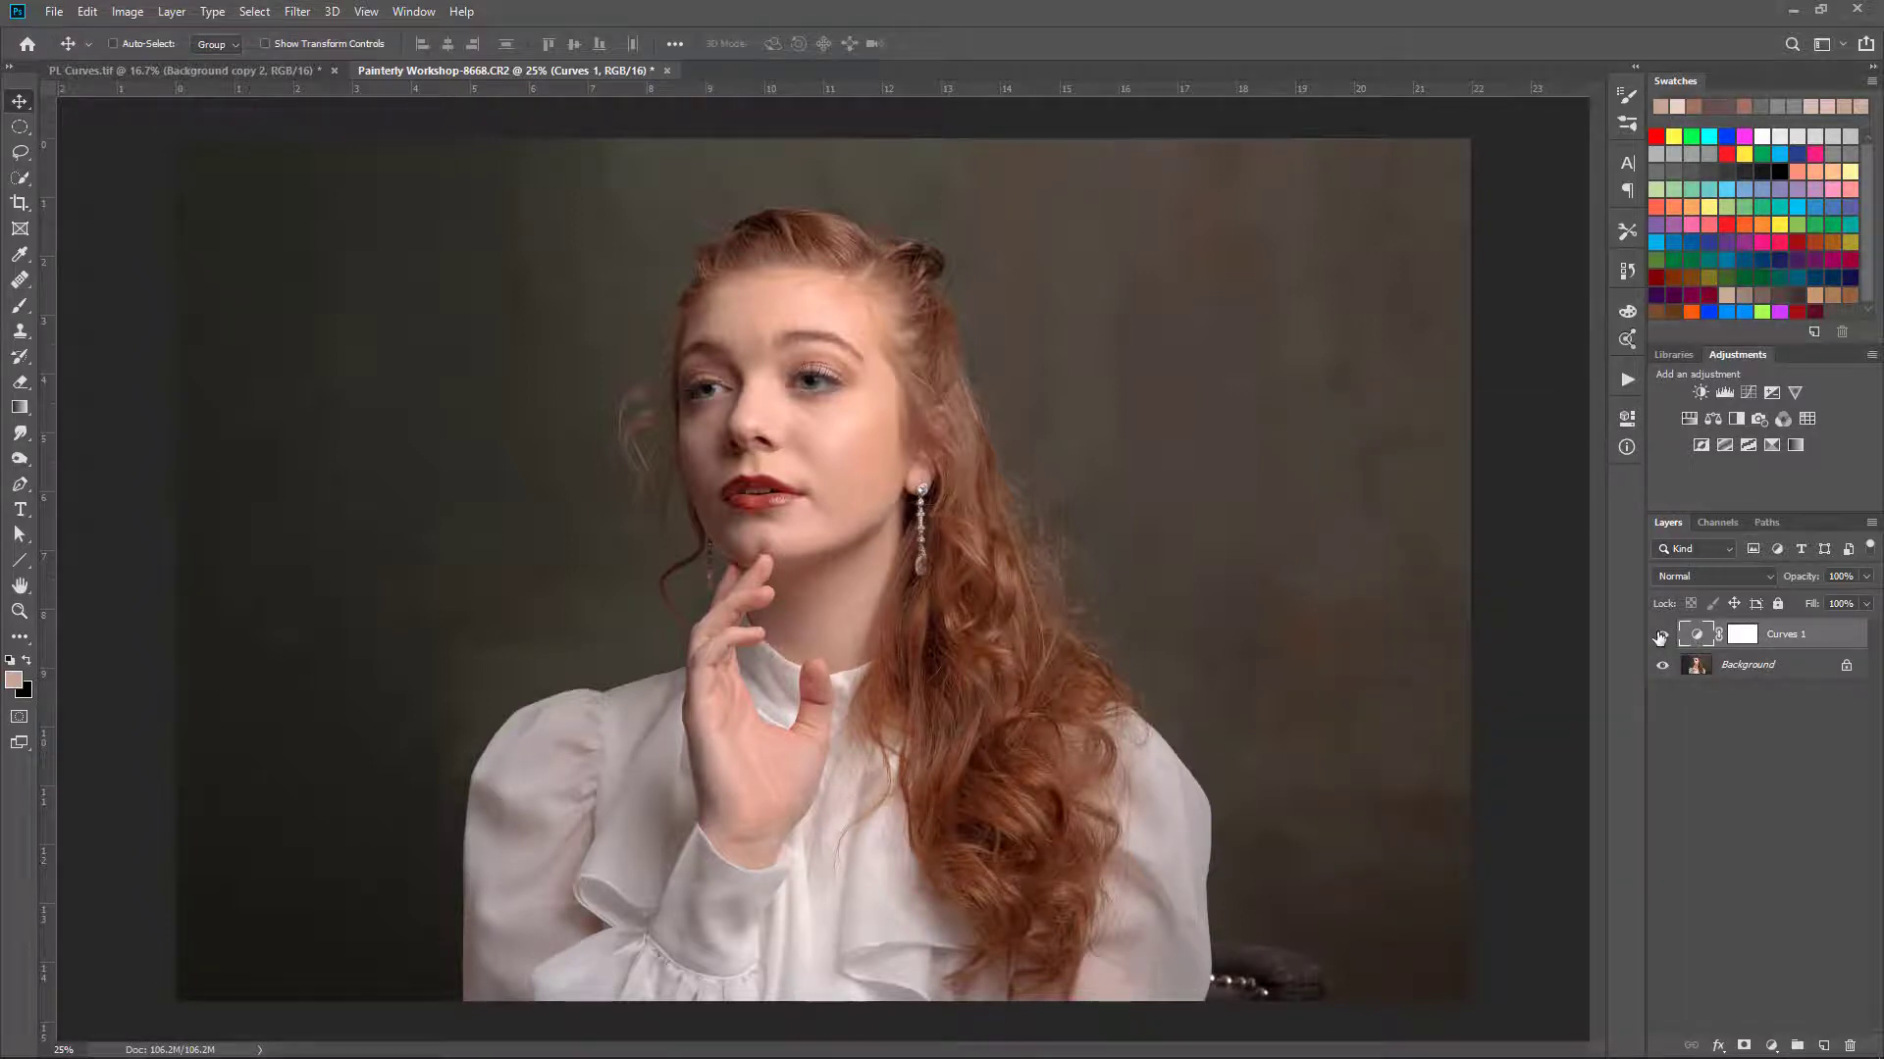
pyautogui.click(1660, 636)
pyautogui.click(1659, 636)
pyautogui.click(1659, 636)
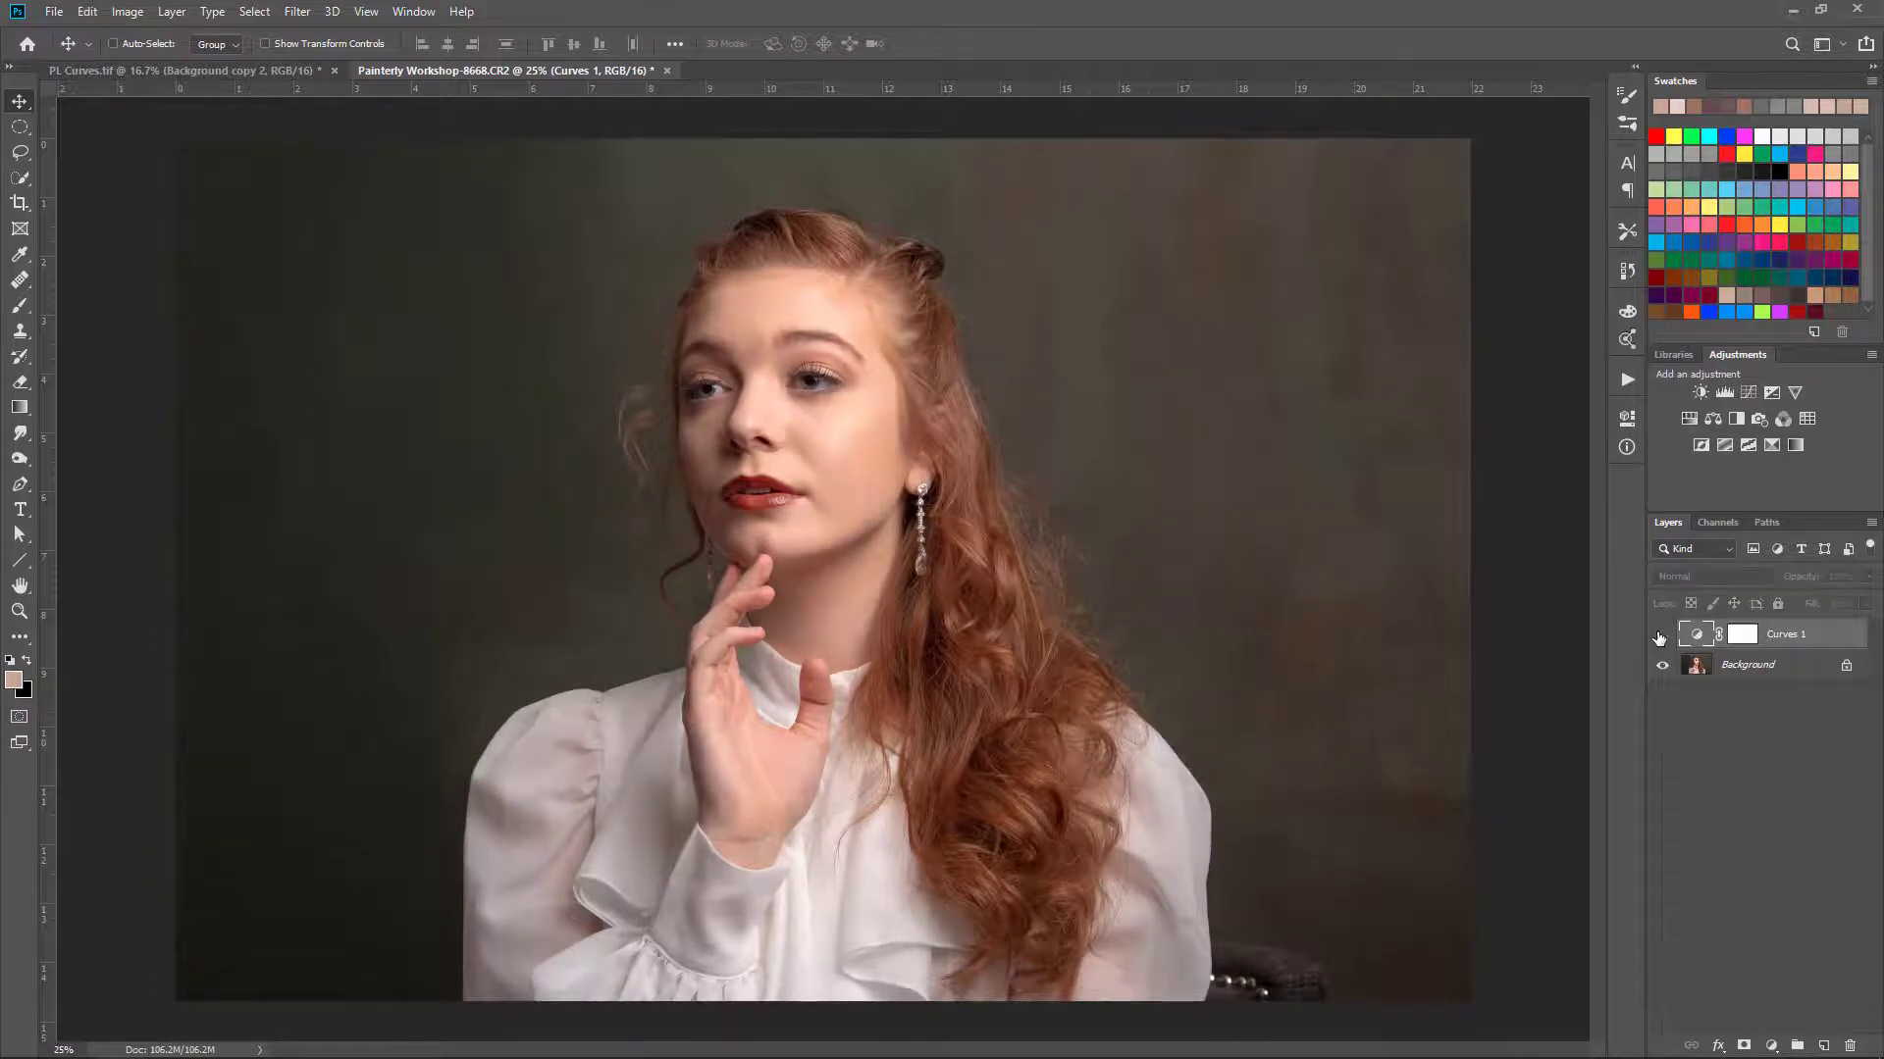
pyautogui.click(1660, 636)
pyautogui.click(1660, 635)
pyautogui.click(1660, 636)
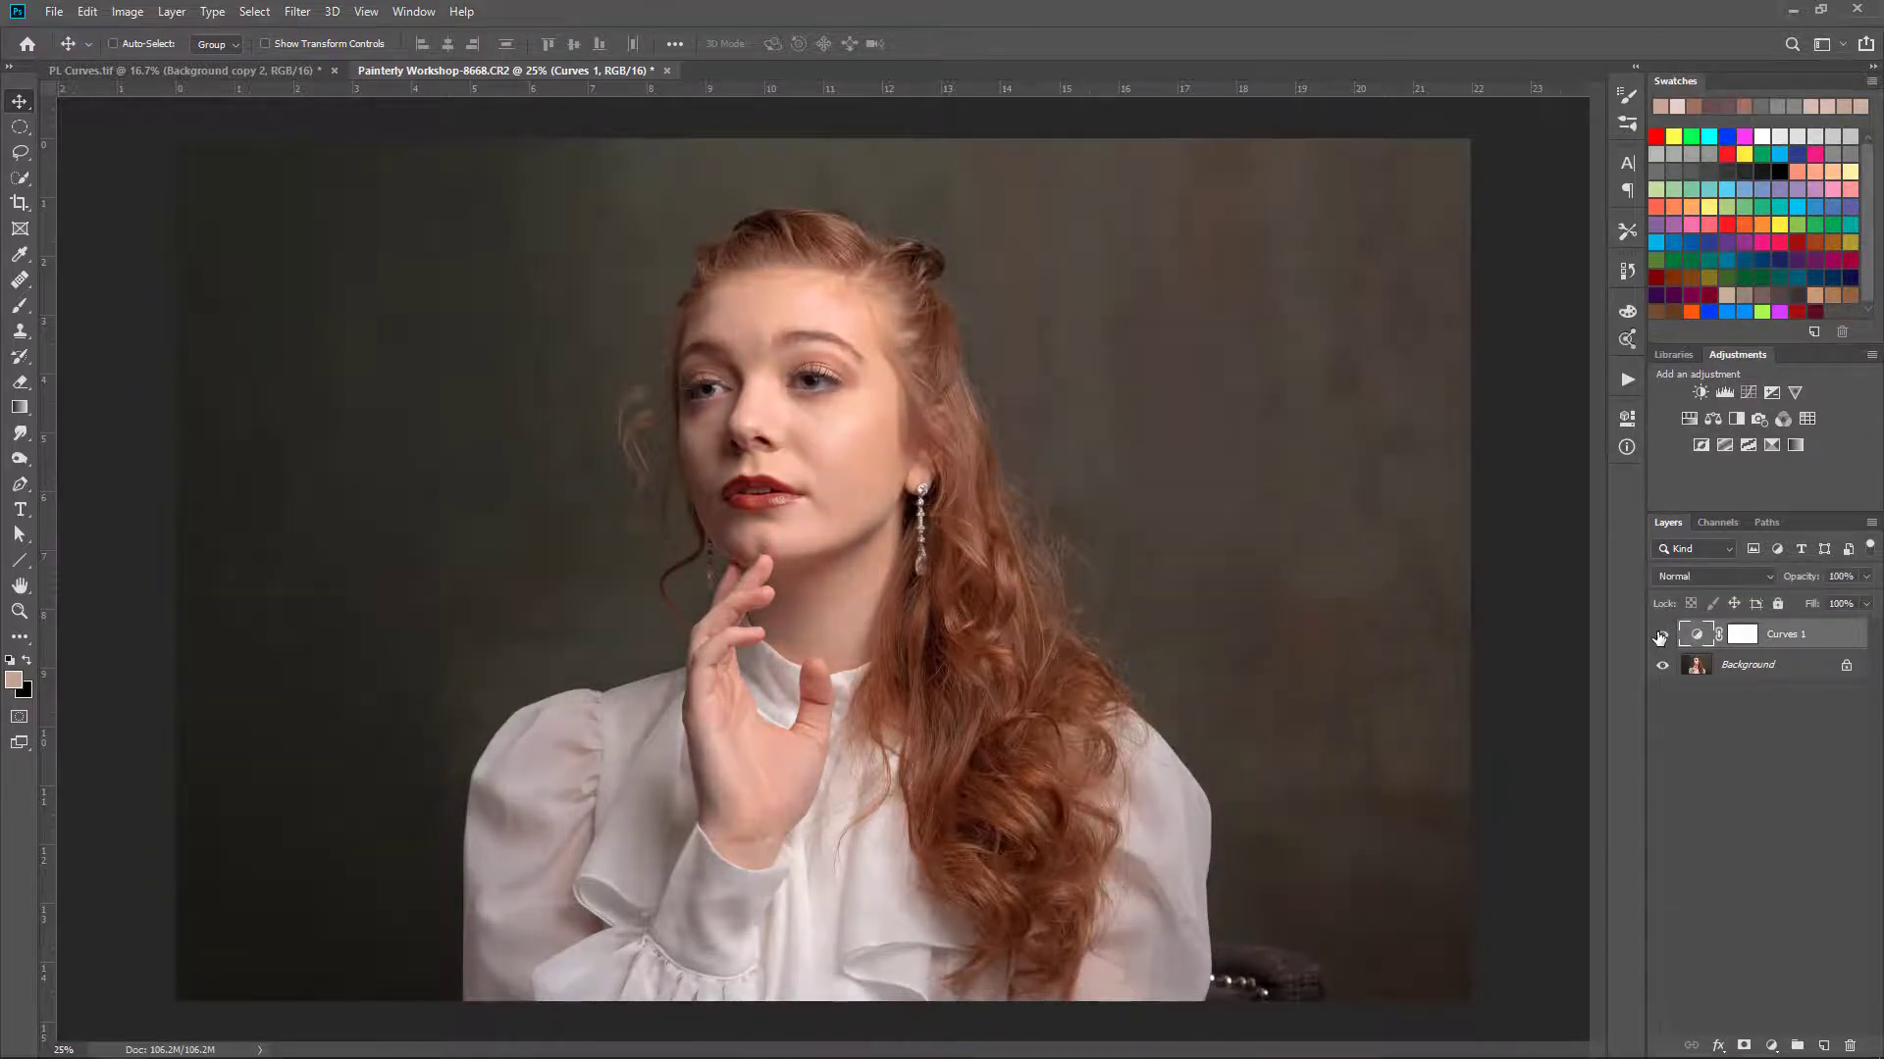
pyautogui.click(1660, 636)
pyautogui.click(1660, 636)
pyautogui.click(1662, 636)
pyautogui.click(1662, 635)
# Step: Reopen the Curves 1 settings, compare before and after once more, and reset the curve to its default
pyautogui.doubleClick(1696, 637)
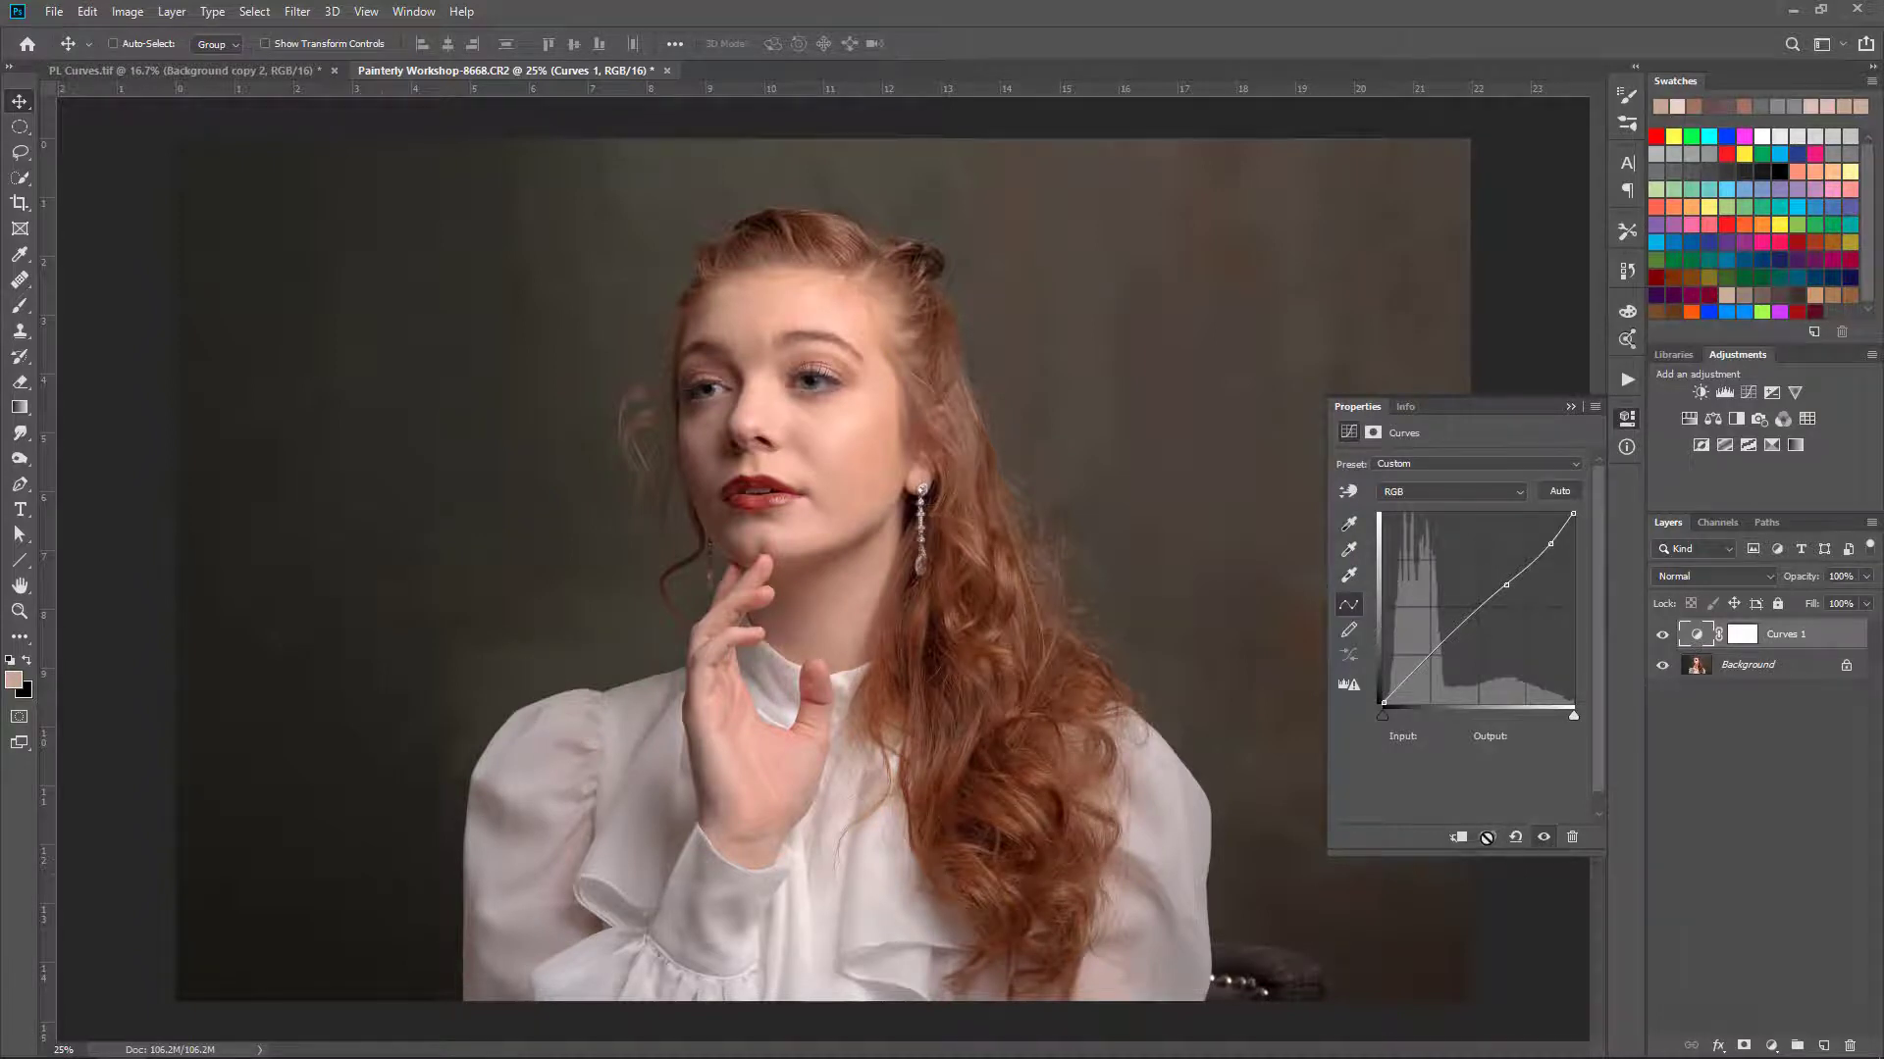
pyautogui.click(1543, 838)
pyautogui.click(1543, 837)
pyautogui.click(1543, 838)
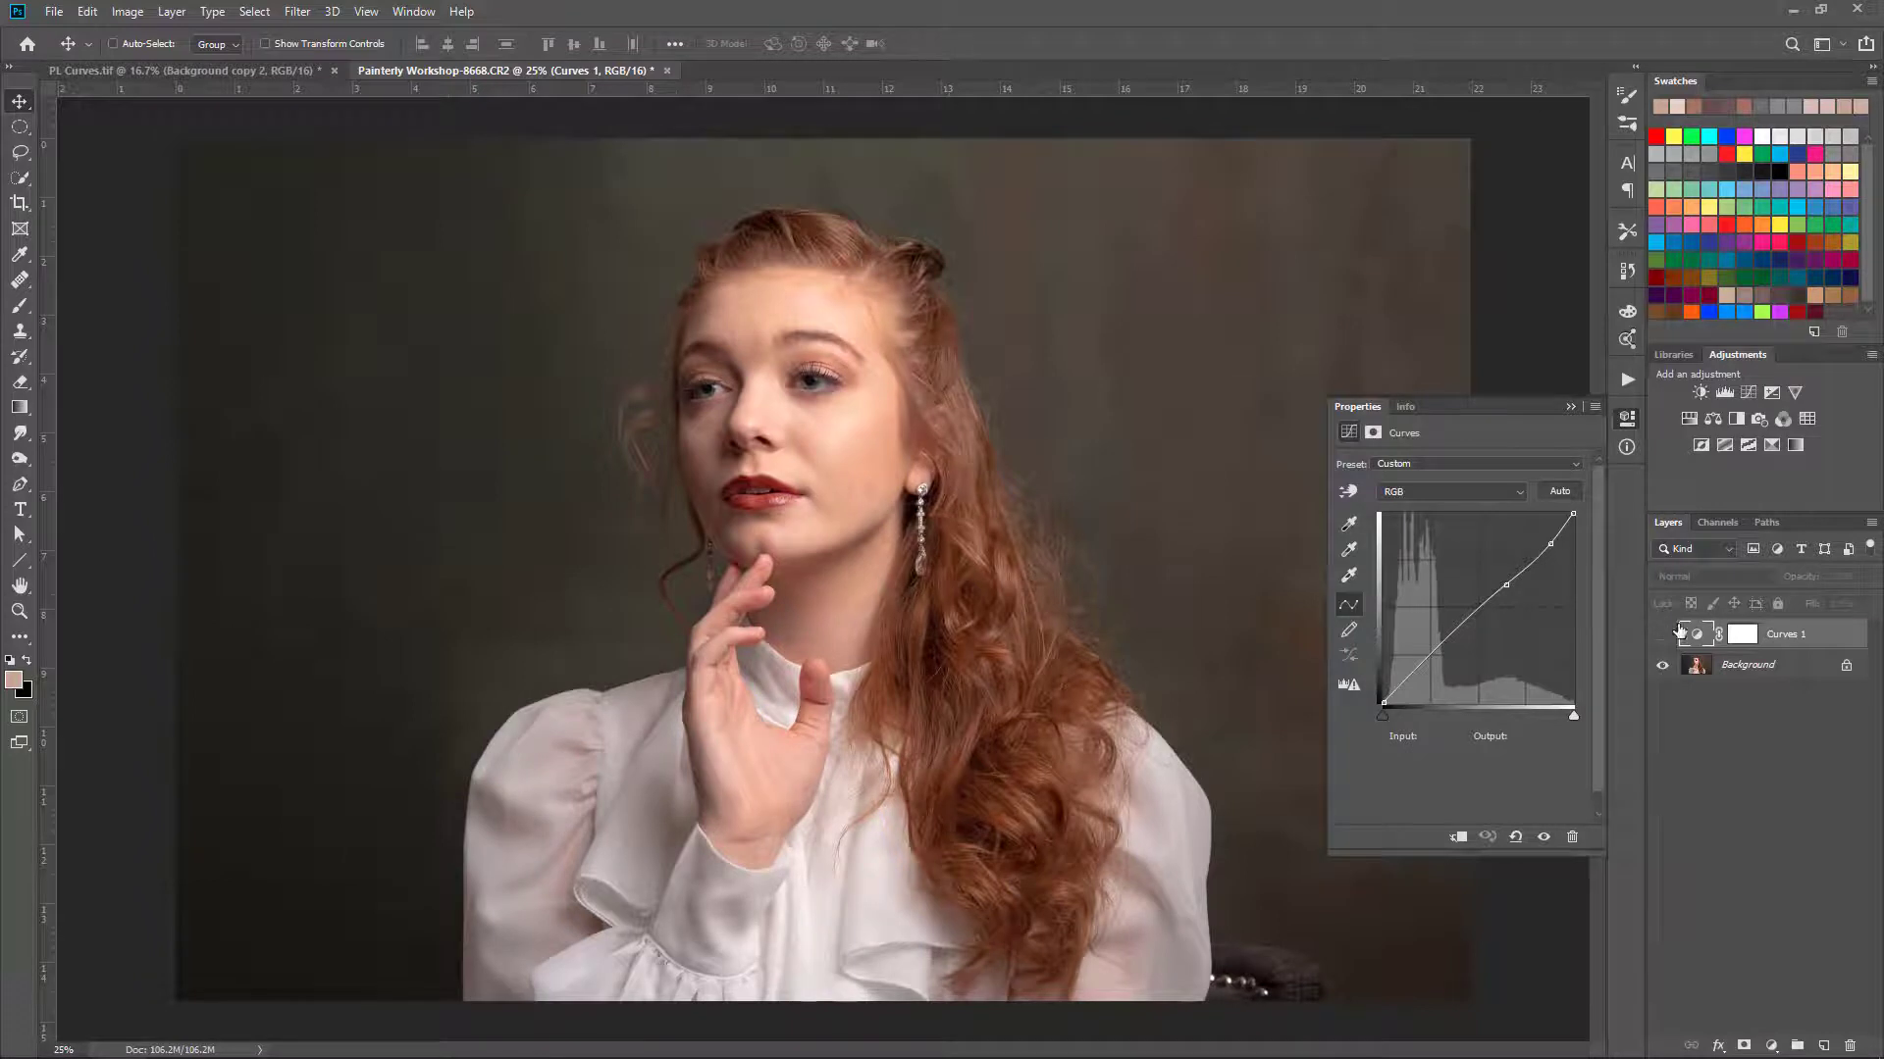
pyautogui.click(1544, 838)
pyautogui.click(1517, 837)
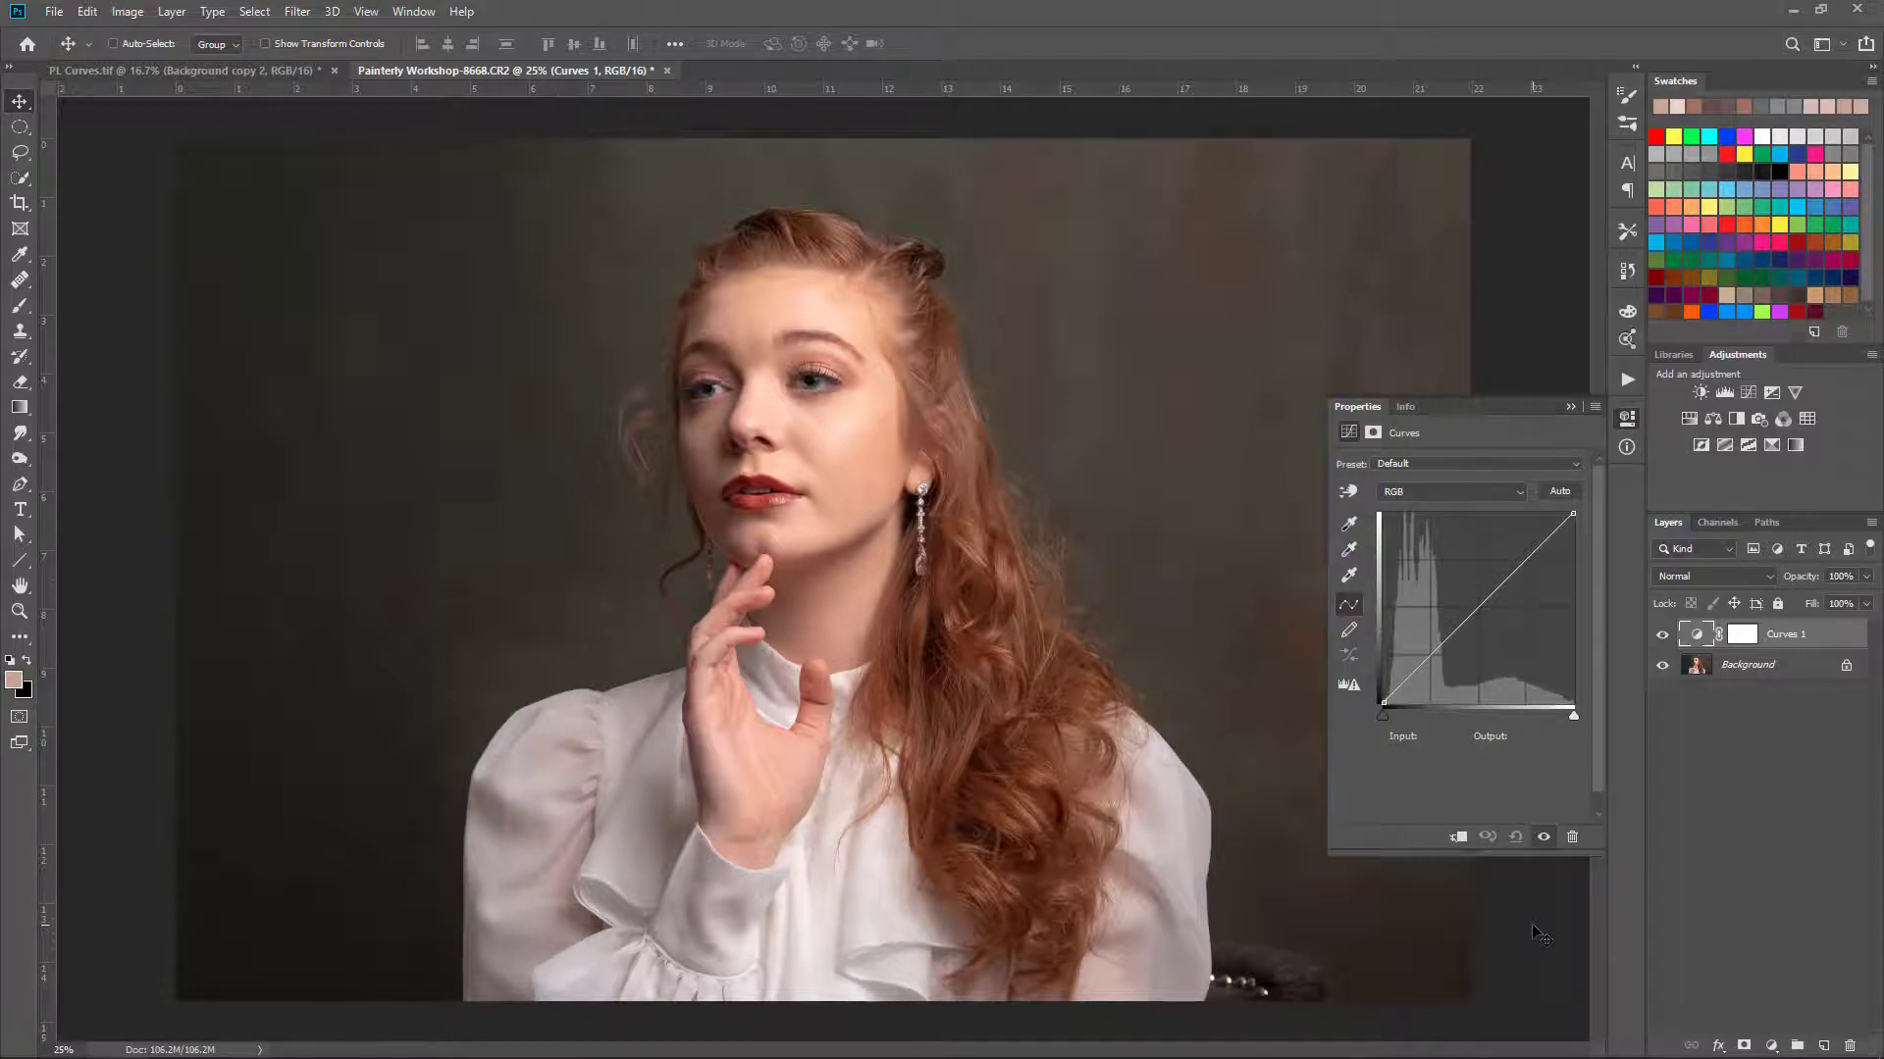
# Step: Lower the curve's white point to output 119 and move its black point to input 33, output 0
pyautogui.click(1572, 514)
pyautogui.moveTo(1571, 510); pyautogui.dragTo(1611, 617)
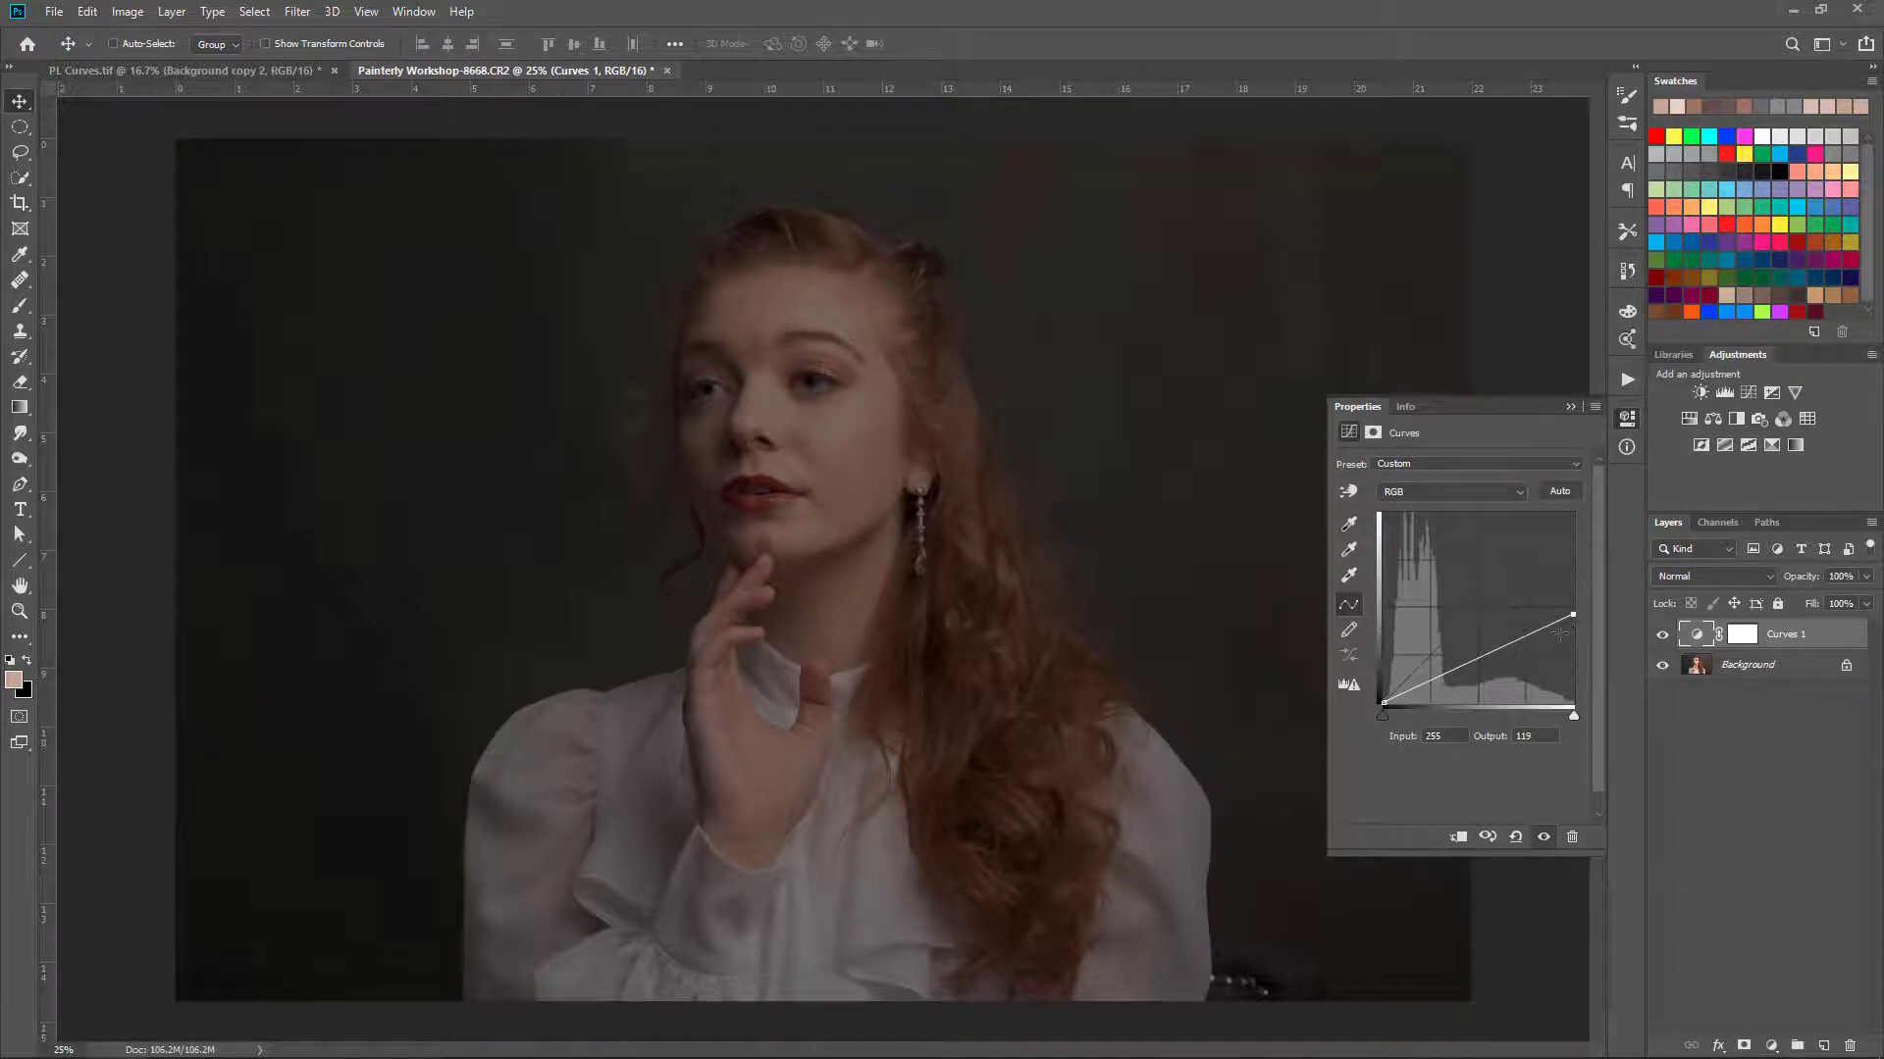
pyautogui.moveTo(1386, 705); pyautogui.dragTo(1406, 736)
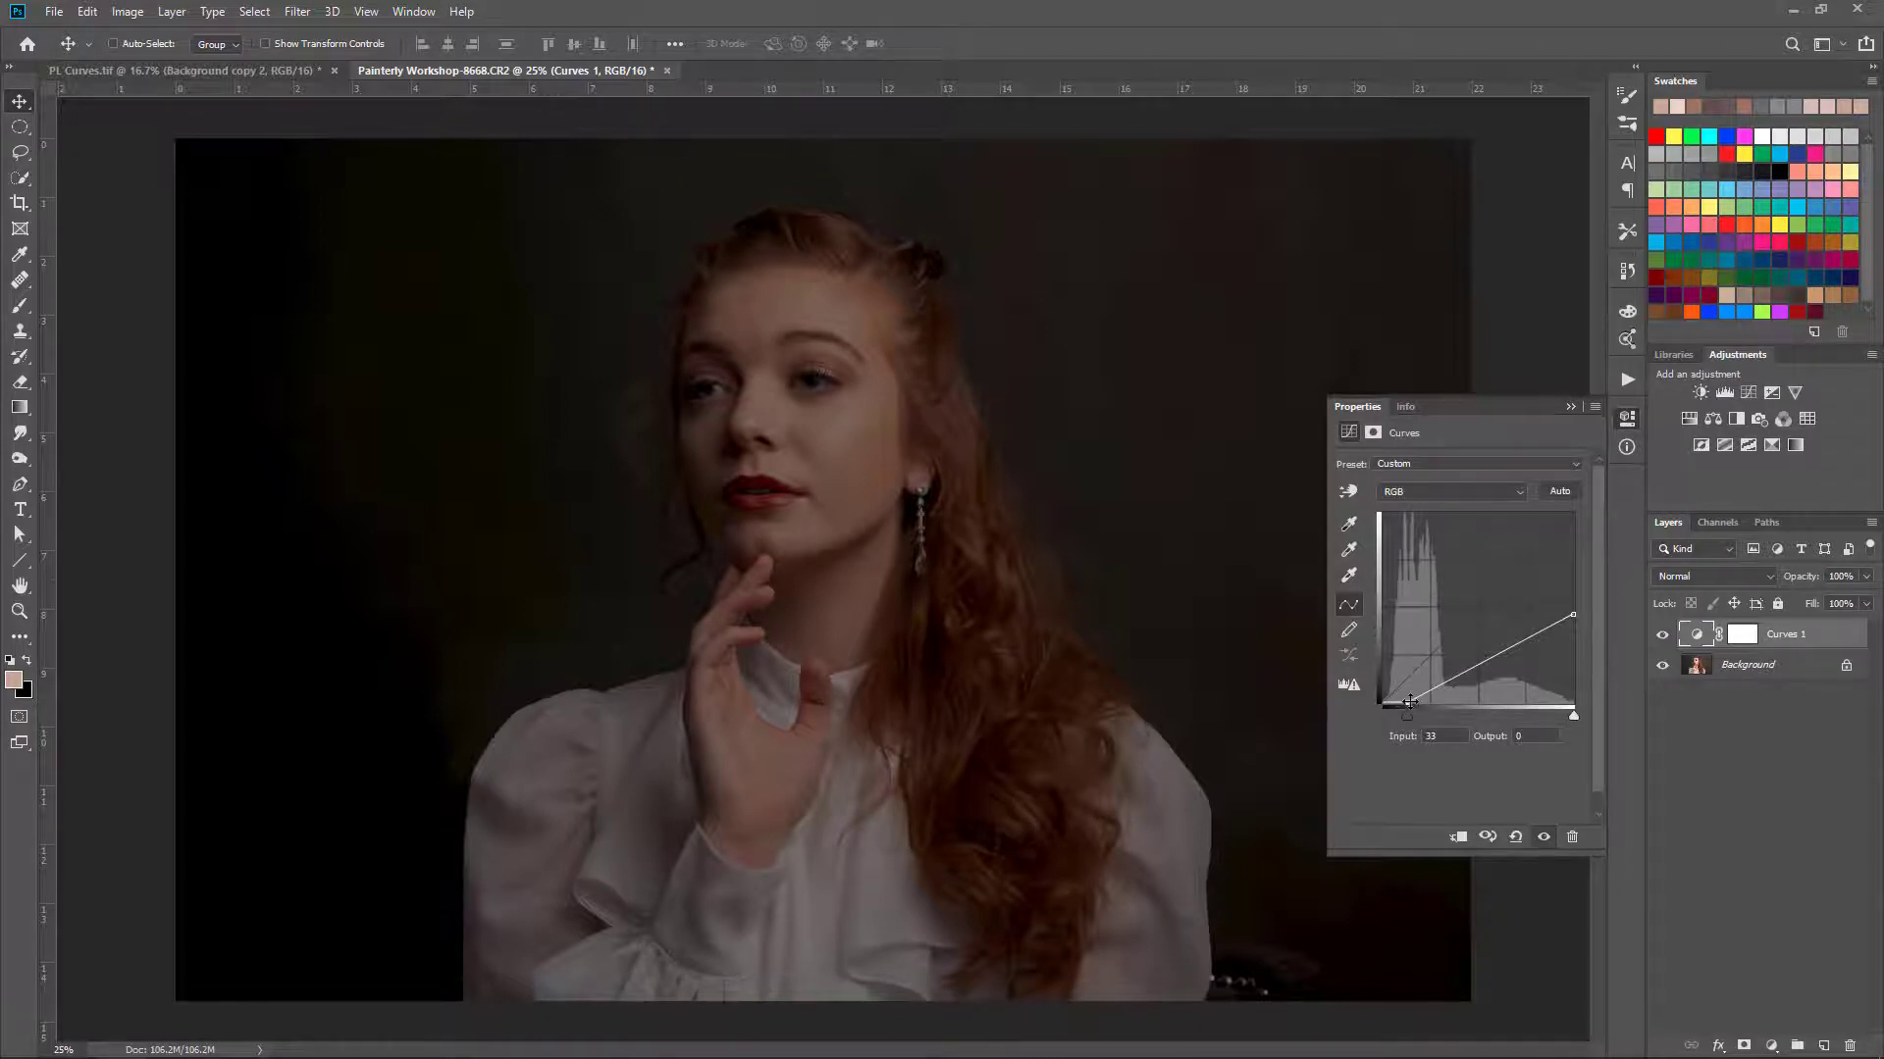
# Step: Add a midtone anchor point to the Blue channel's curve and raise its black point to input 0, output 37
pyautogui.click(1520, 493)
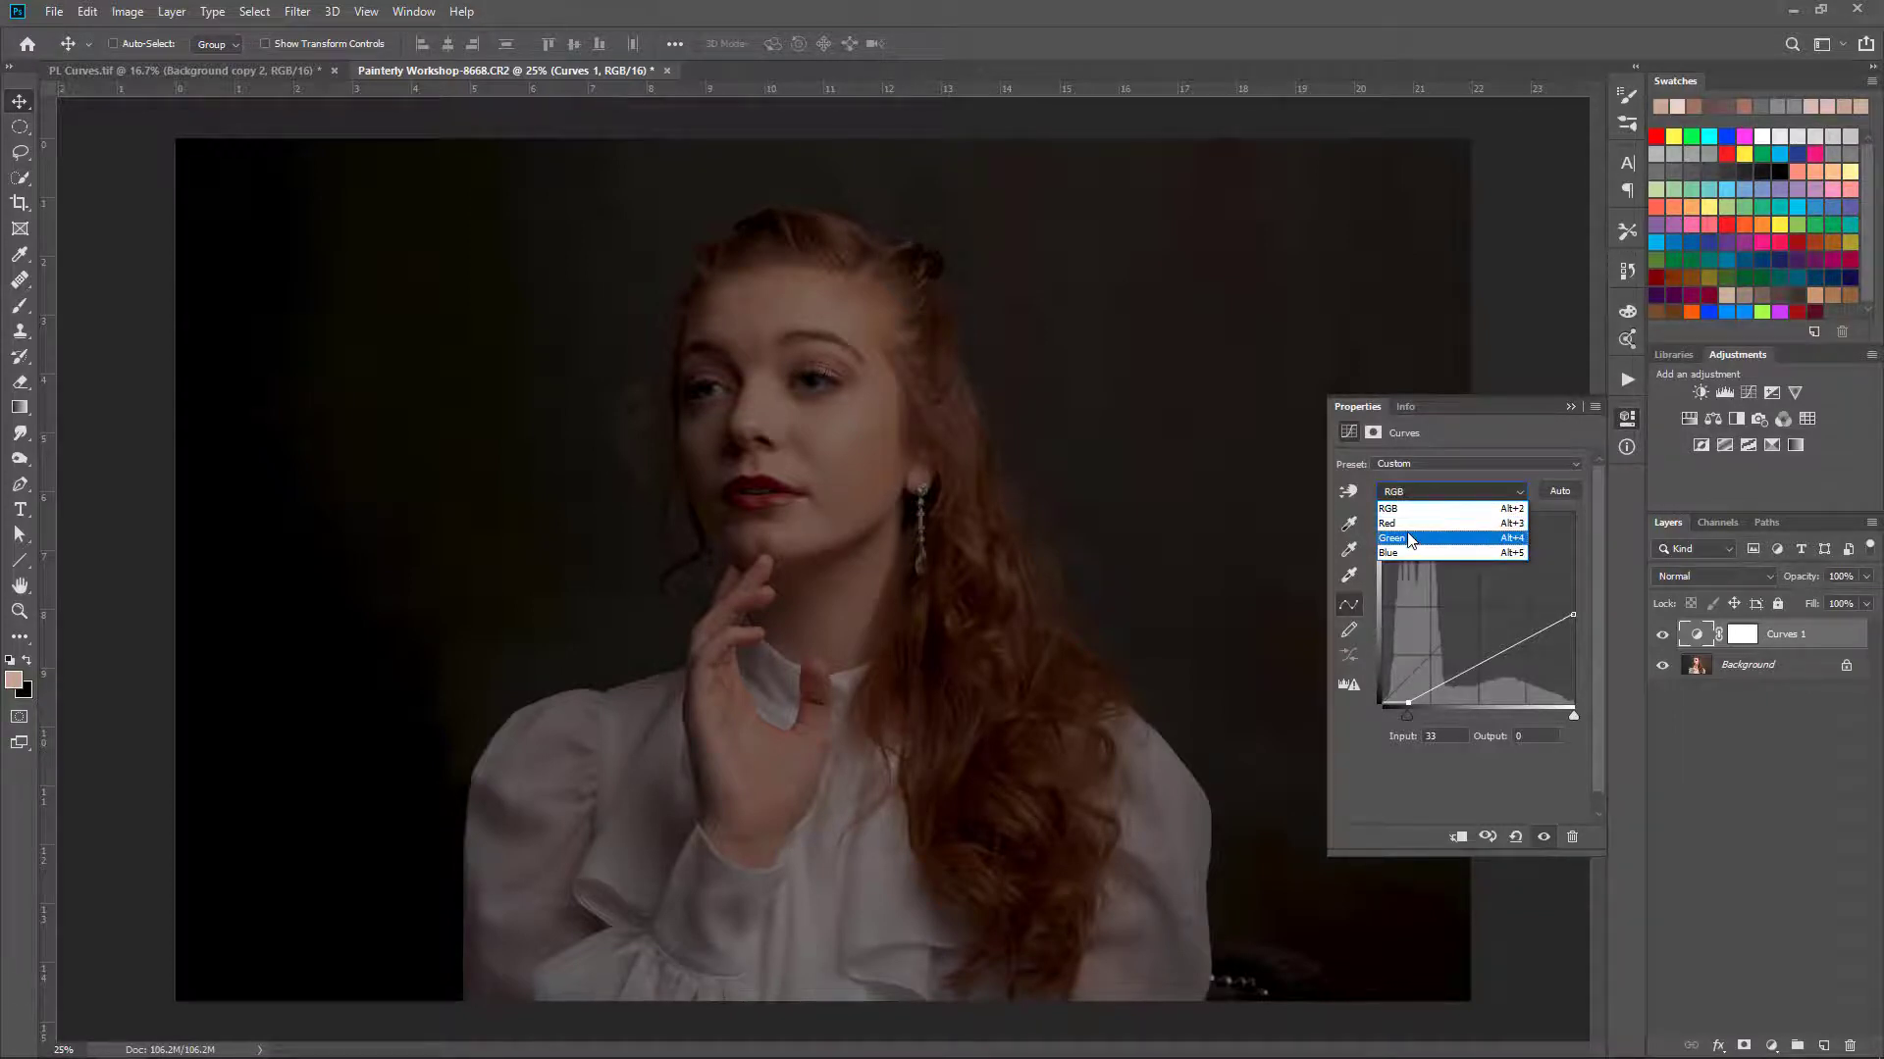
pyautogui.click(1396, 553)
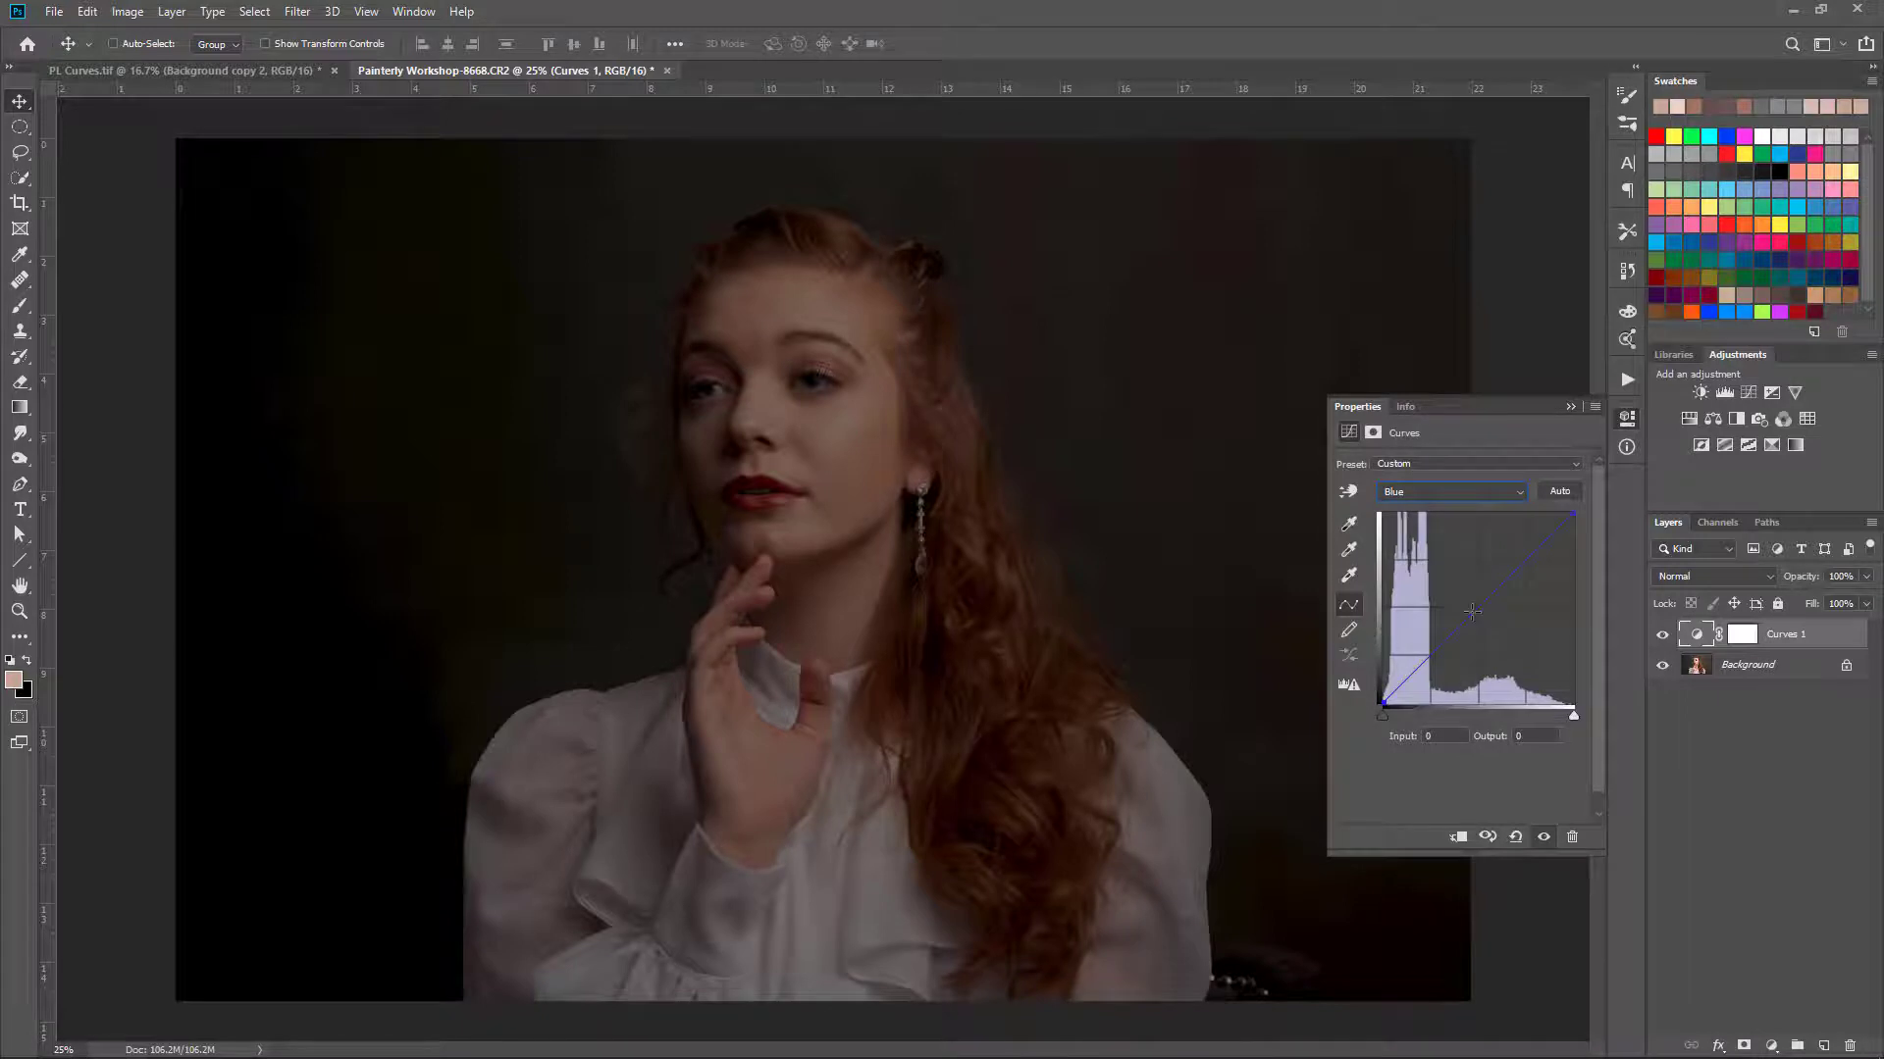
pyautogui.moveTo(1473, 612); pyautogui.dragTo(1462, 605)
pyautogui.moveTo(1383, 703); pyautogui.dragTo(1383, 687)
pyautogui.moveTo(1461, 611); pyautogui.dragTo(1463, 614)
pyautogui.moveTo(1382, 689); pyautogui.dragTo(1374, 676)
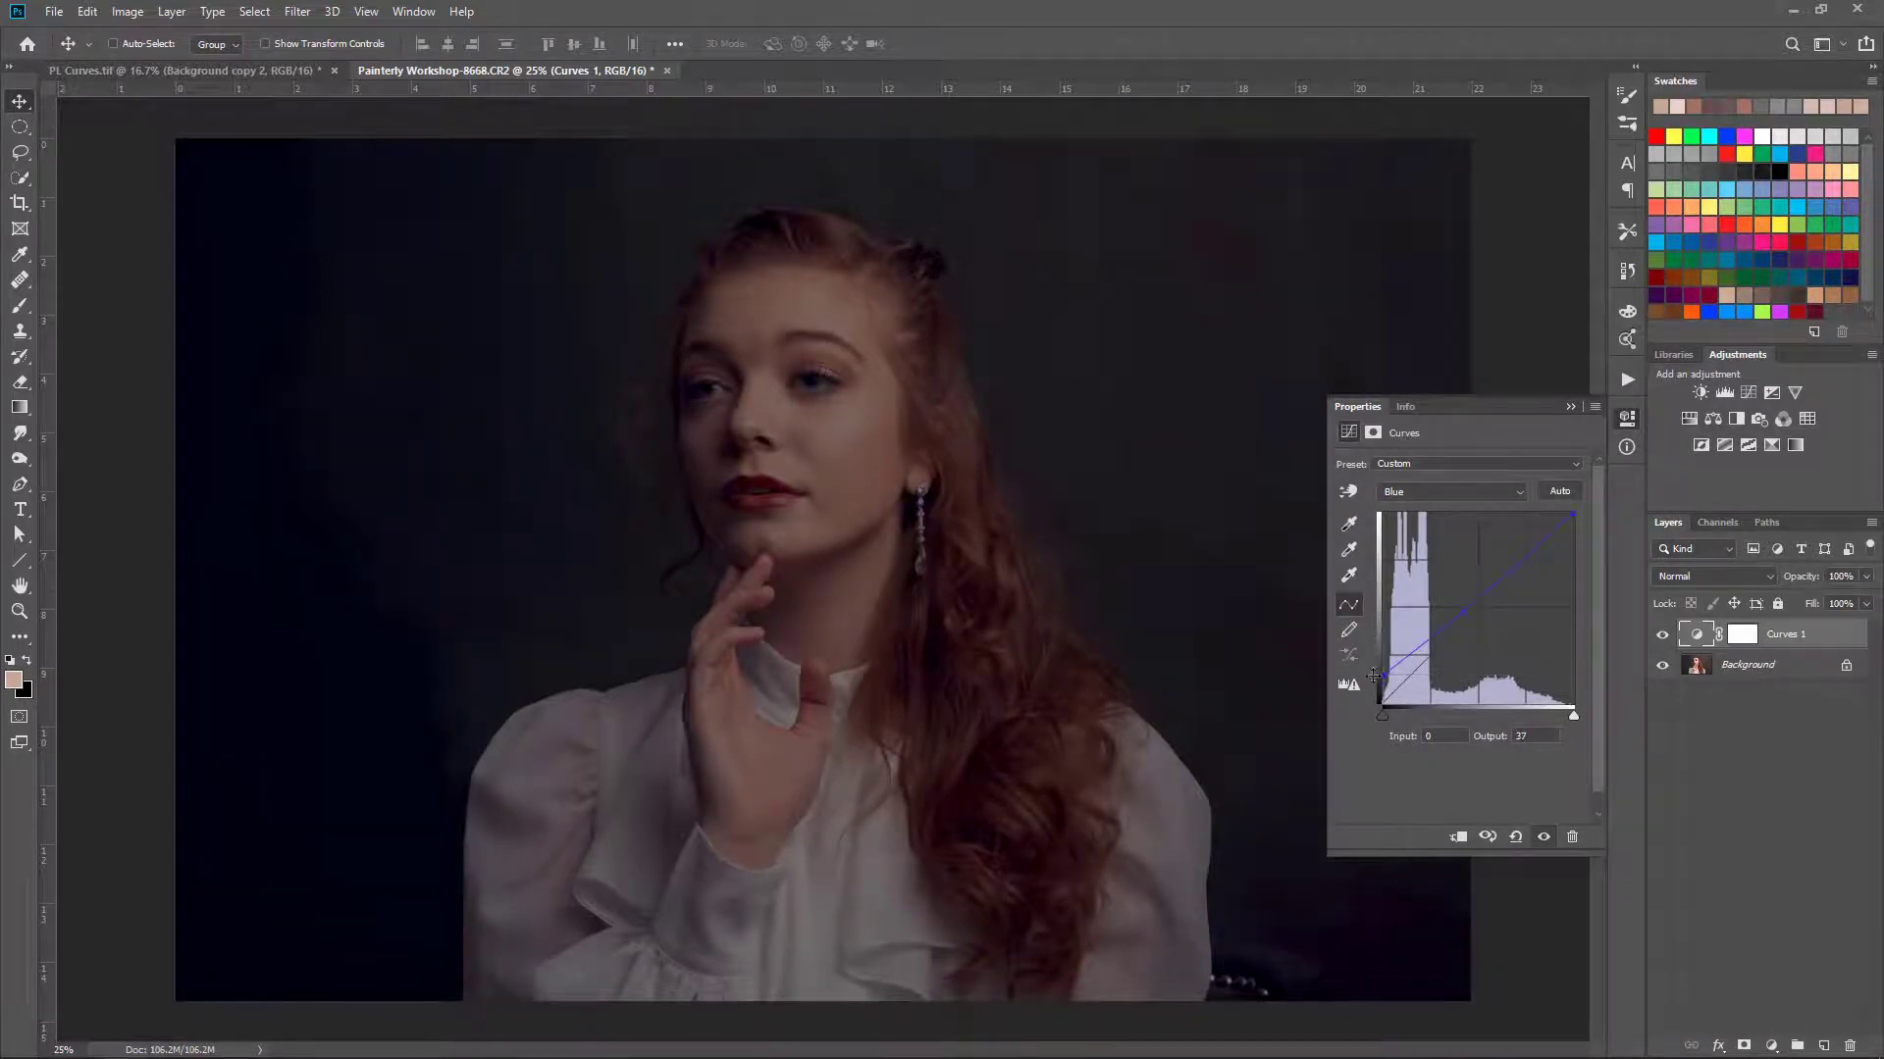
pyautogui.click(1571, 404)
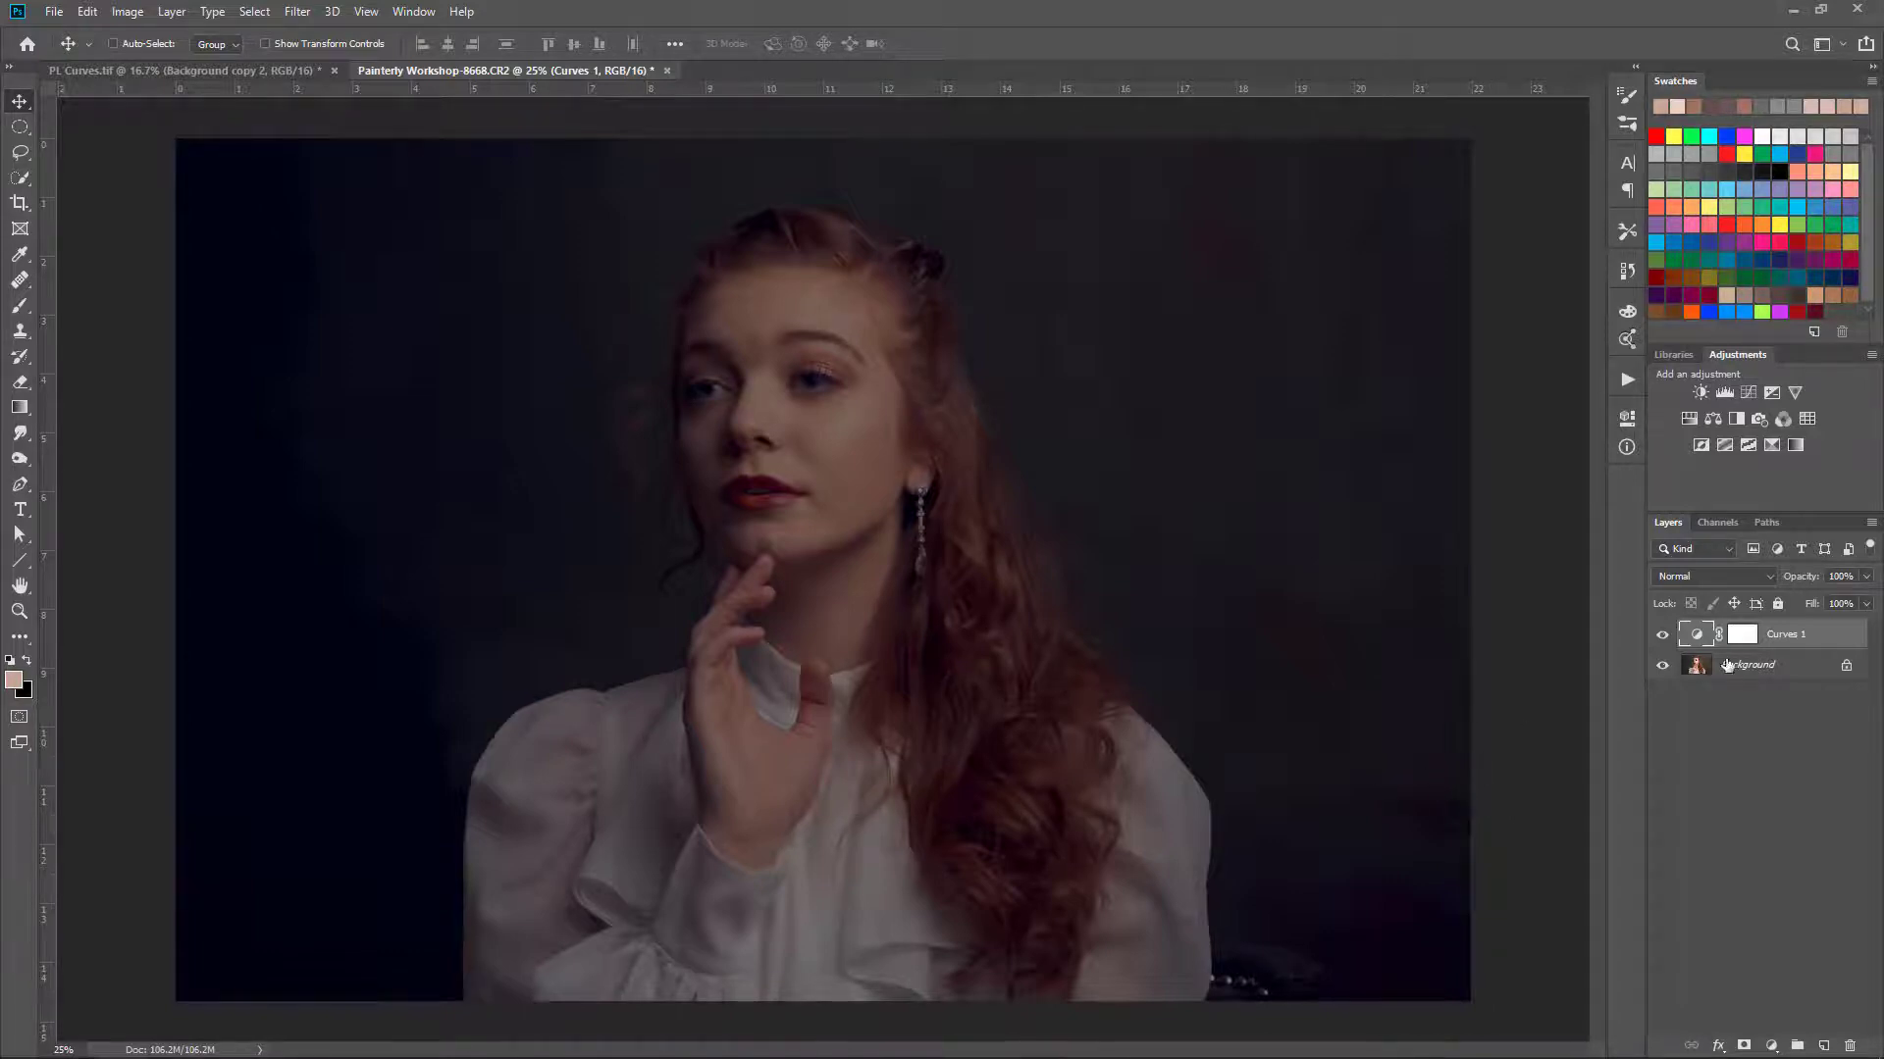
# Step: Reopen the Curves 1 settings and move the RGB black point to 0, 0 and the white point to 255, 255
pyautogui.doubleClick(1697, 635)
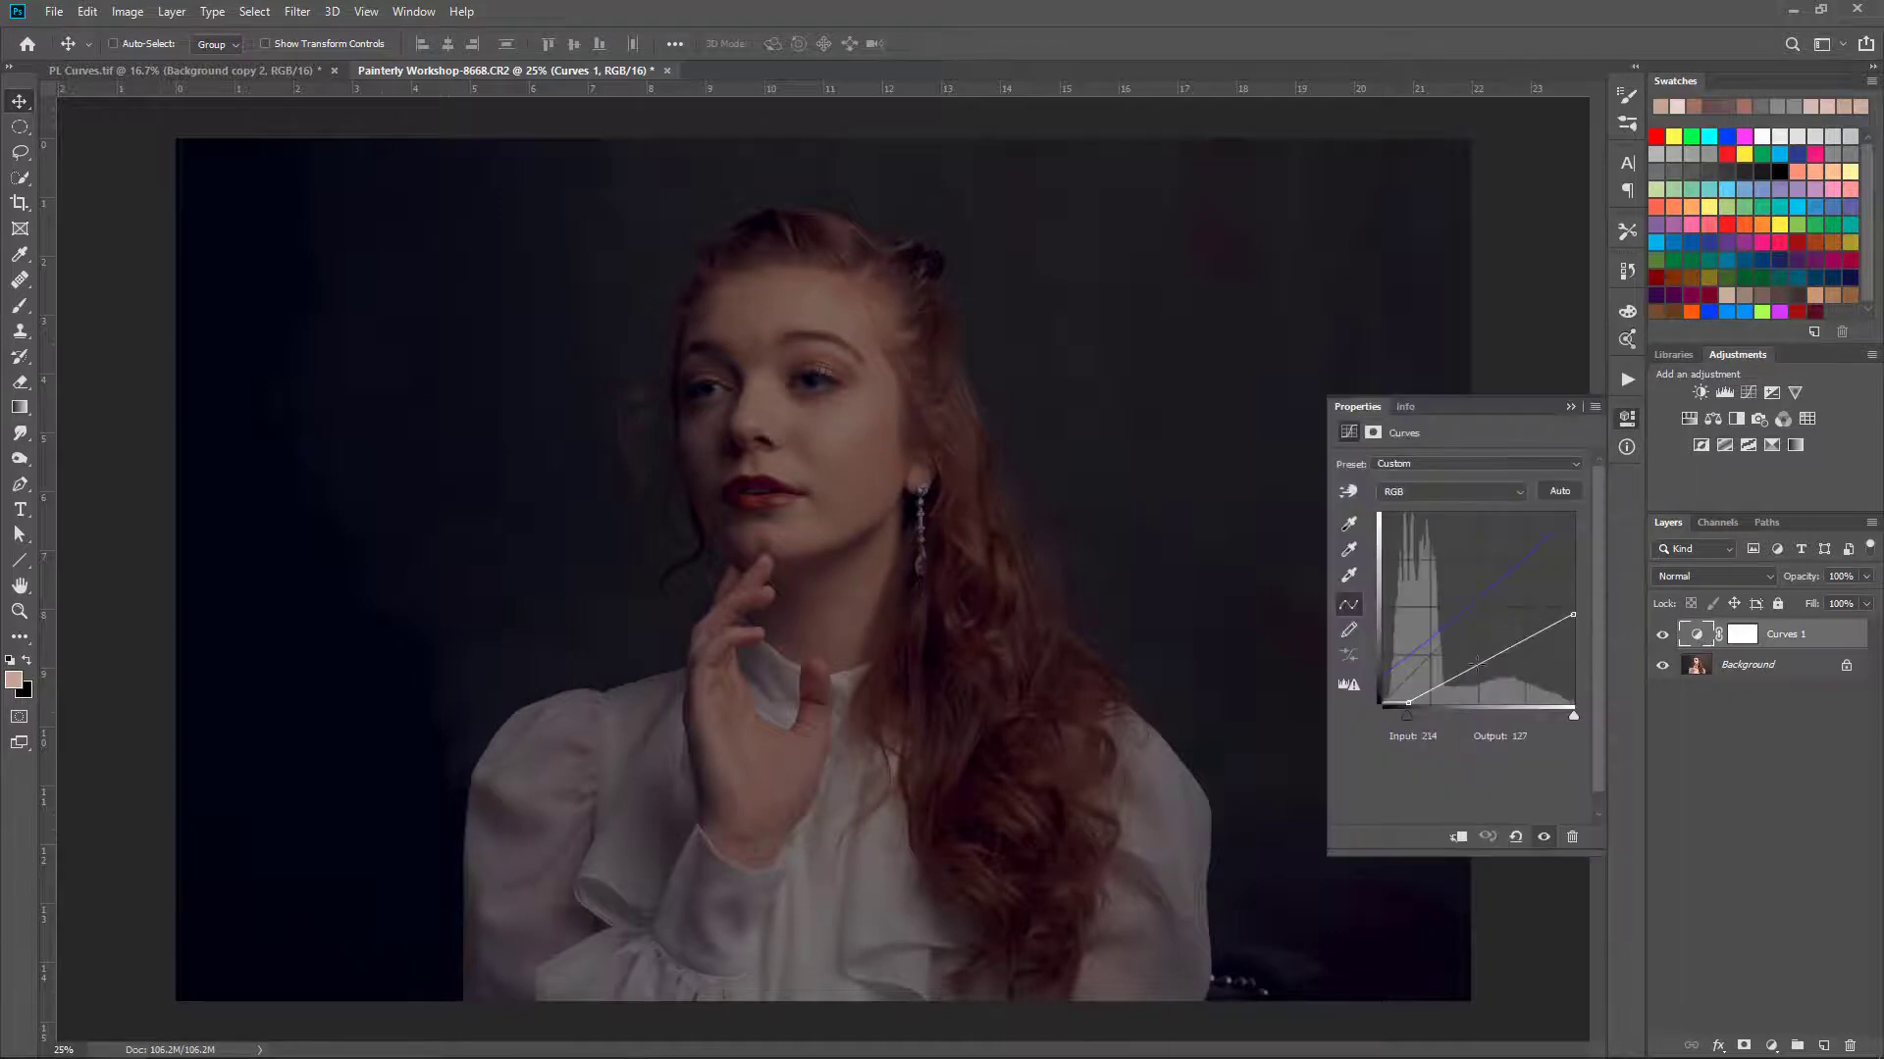
pyautogui.moveTo(1407, 702); pyautogui.dragTo(1383, 702)
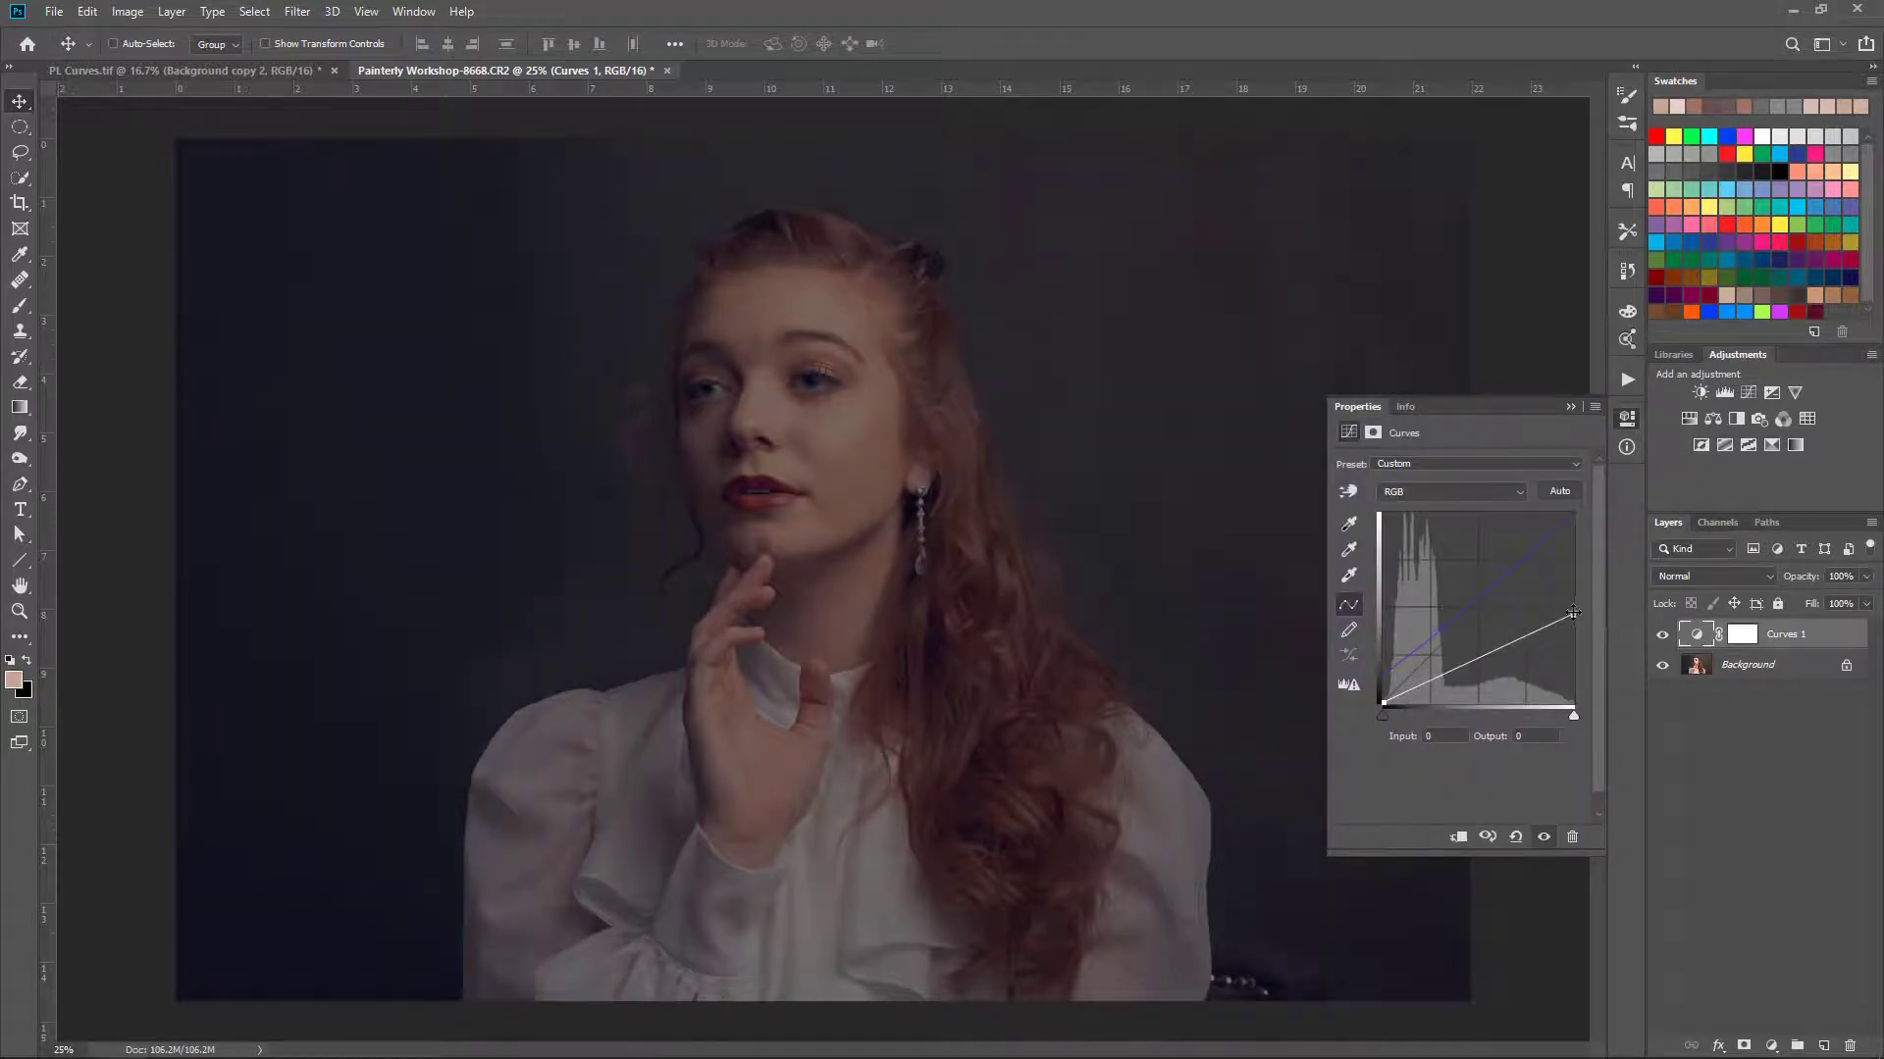
pyautogui.moveTo(1572, 613); pyautogui.dragTo(1588, 500)
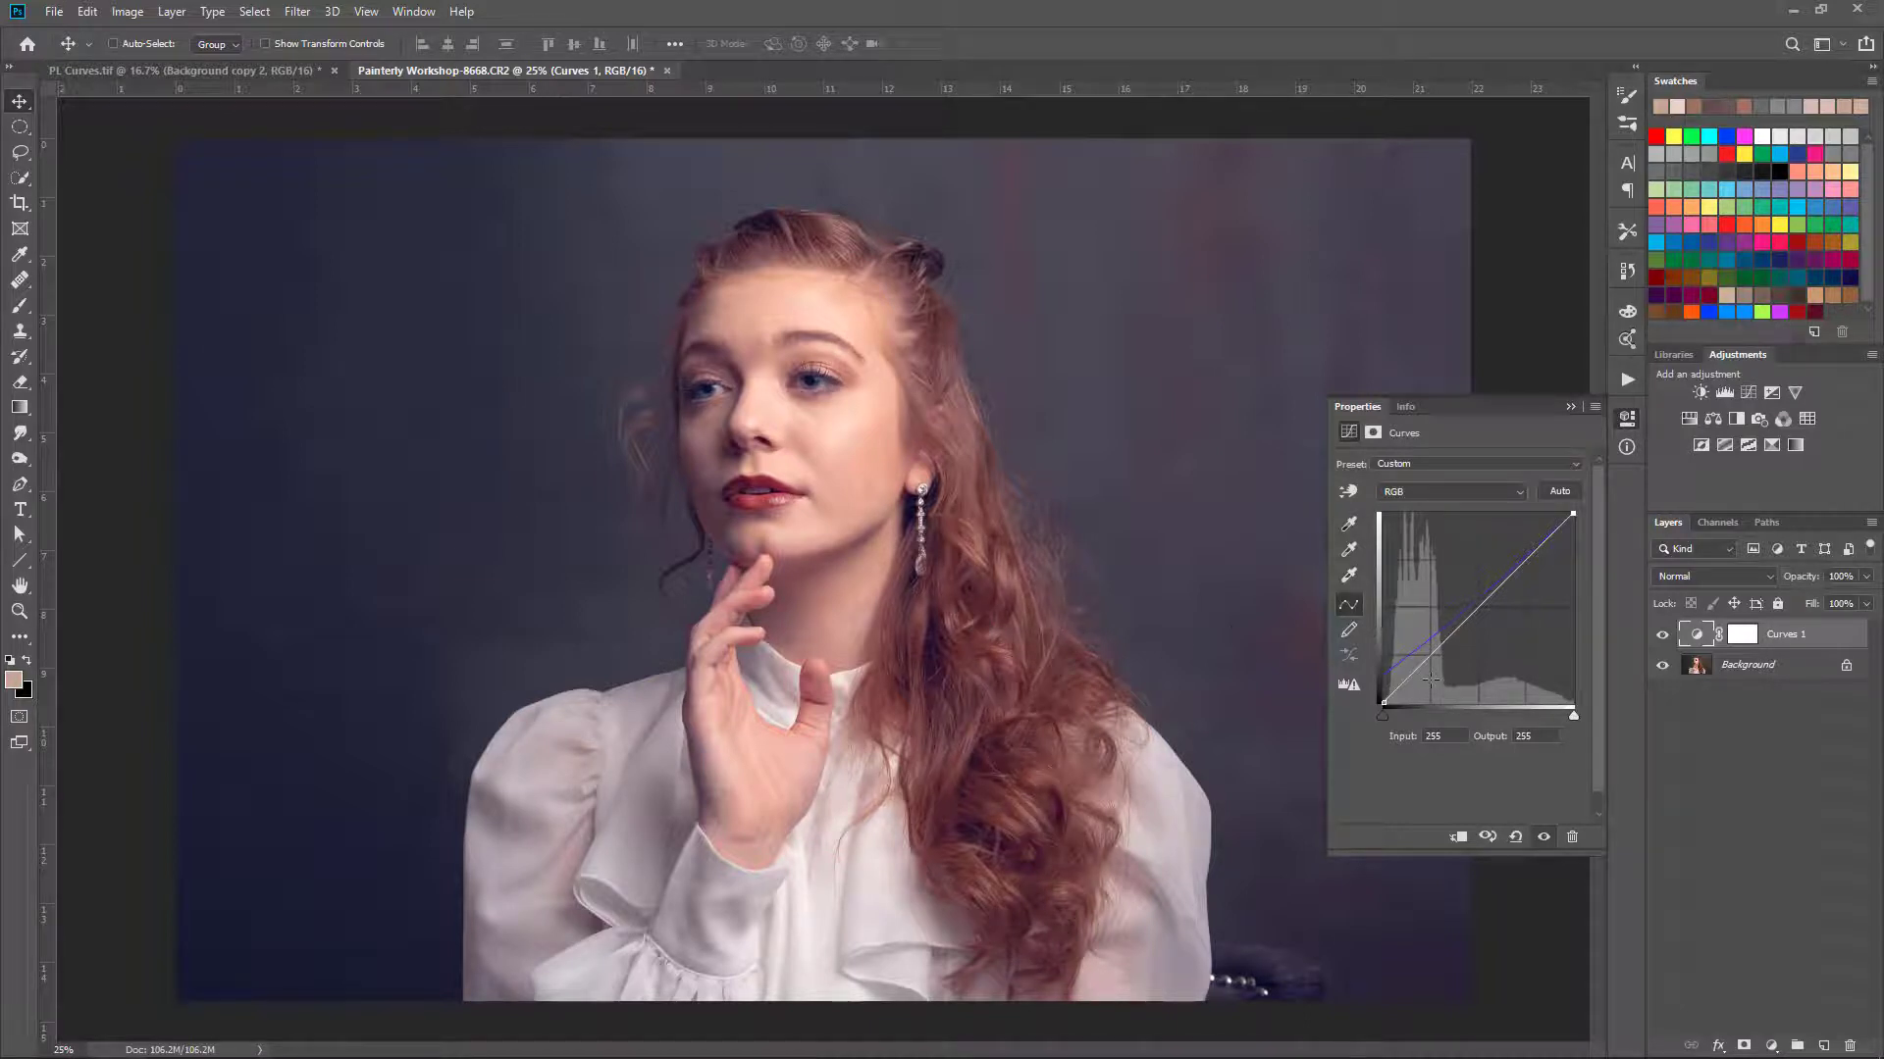
# Step: Look at the Red channel's curve and reset the whole Curves adjustment to its default
pyautogui.click(1498, 493)
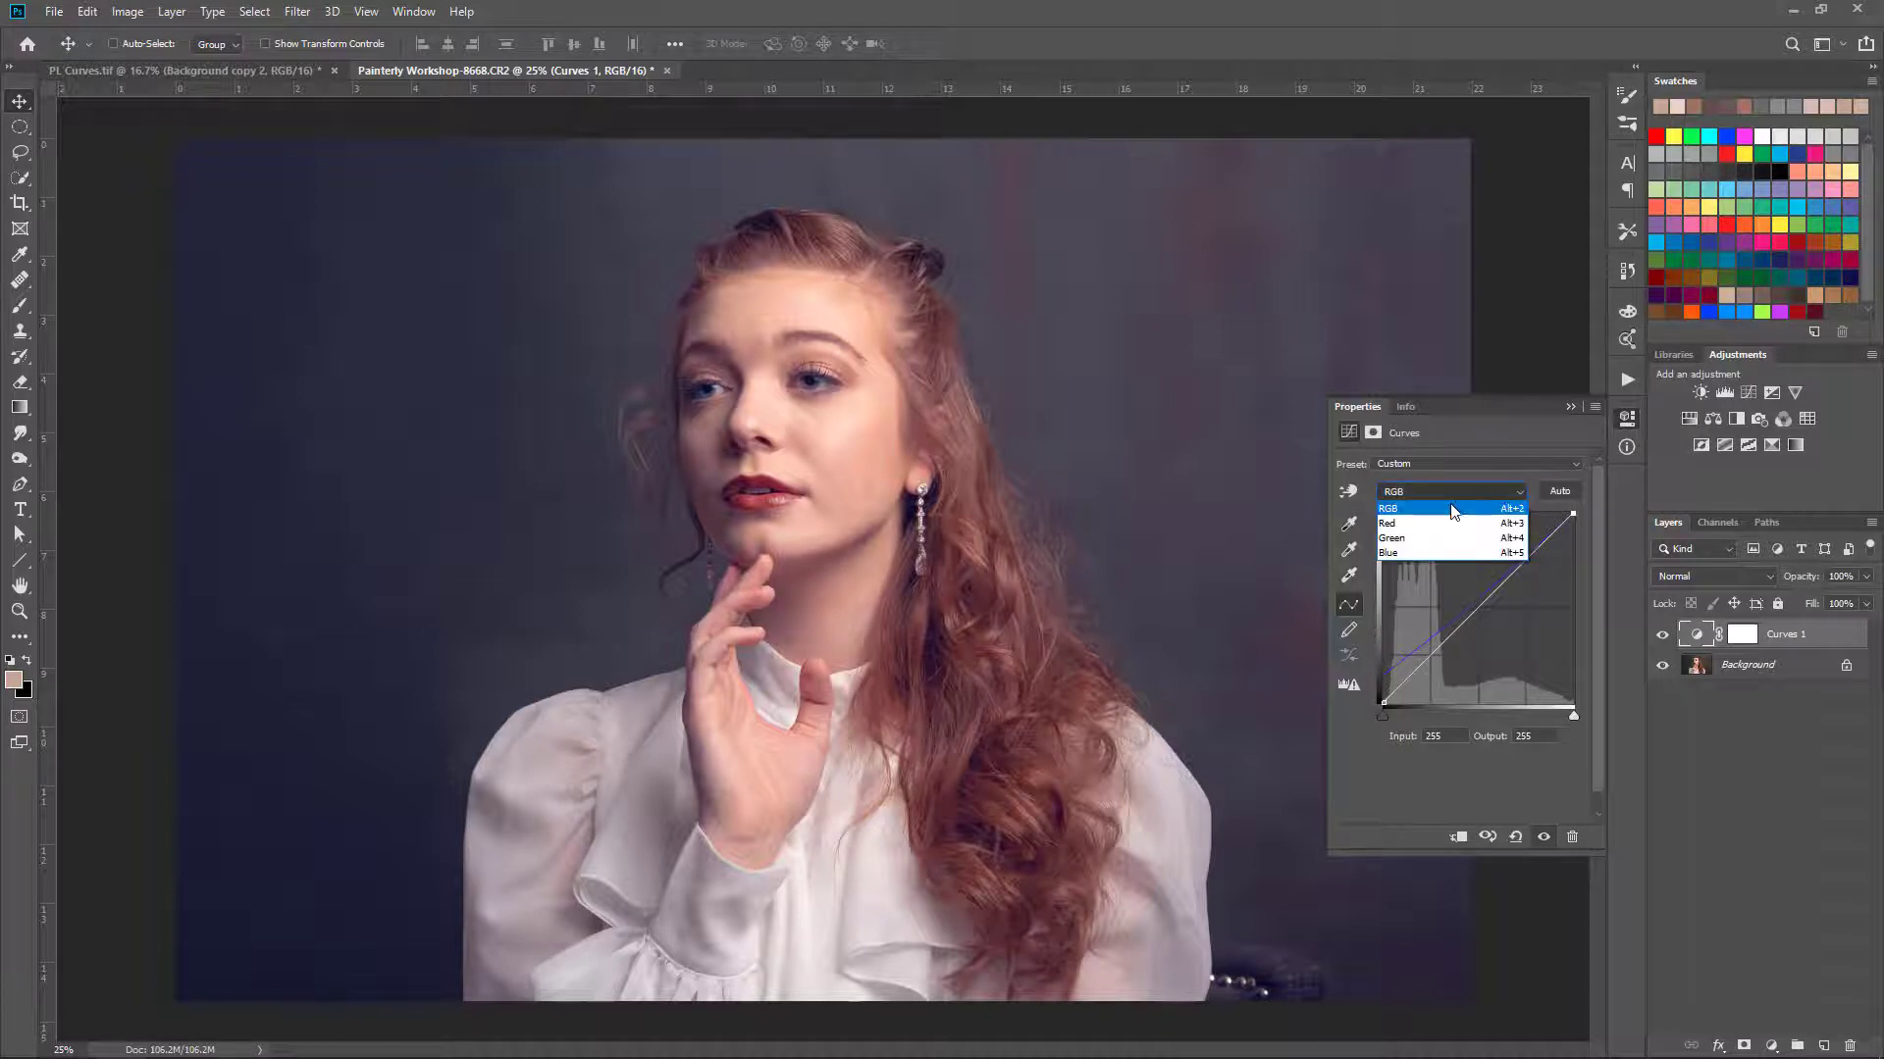
pyautogui.click(1437, 508)
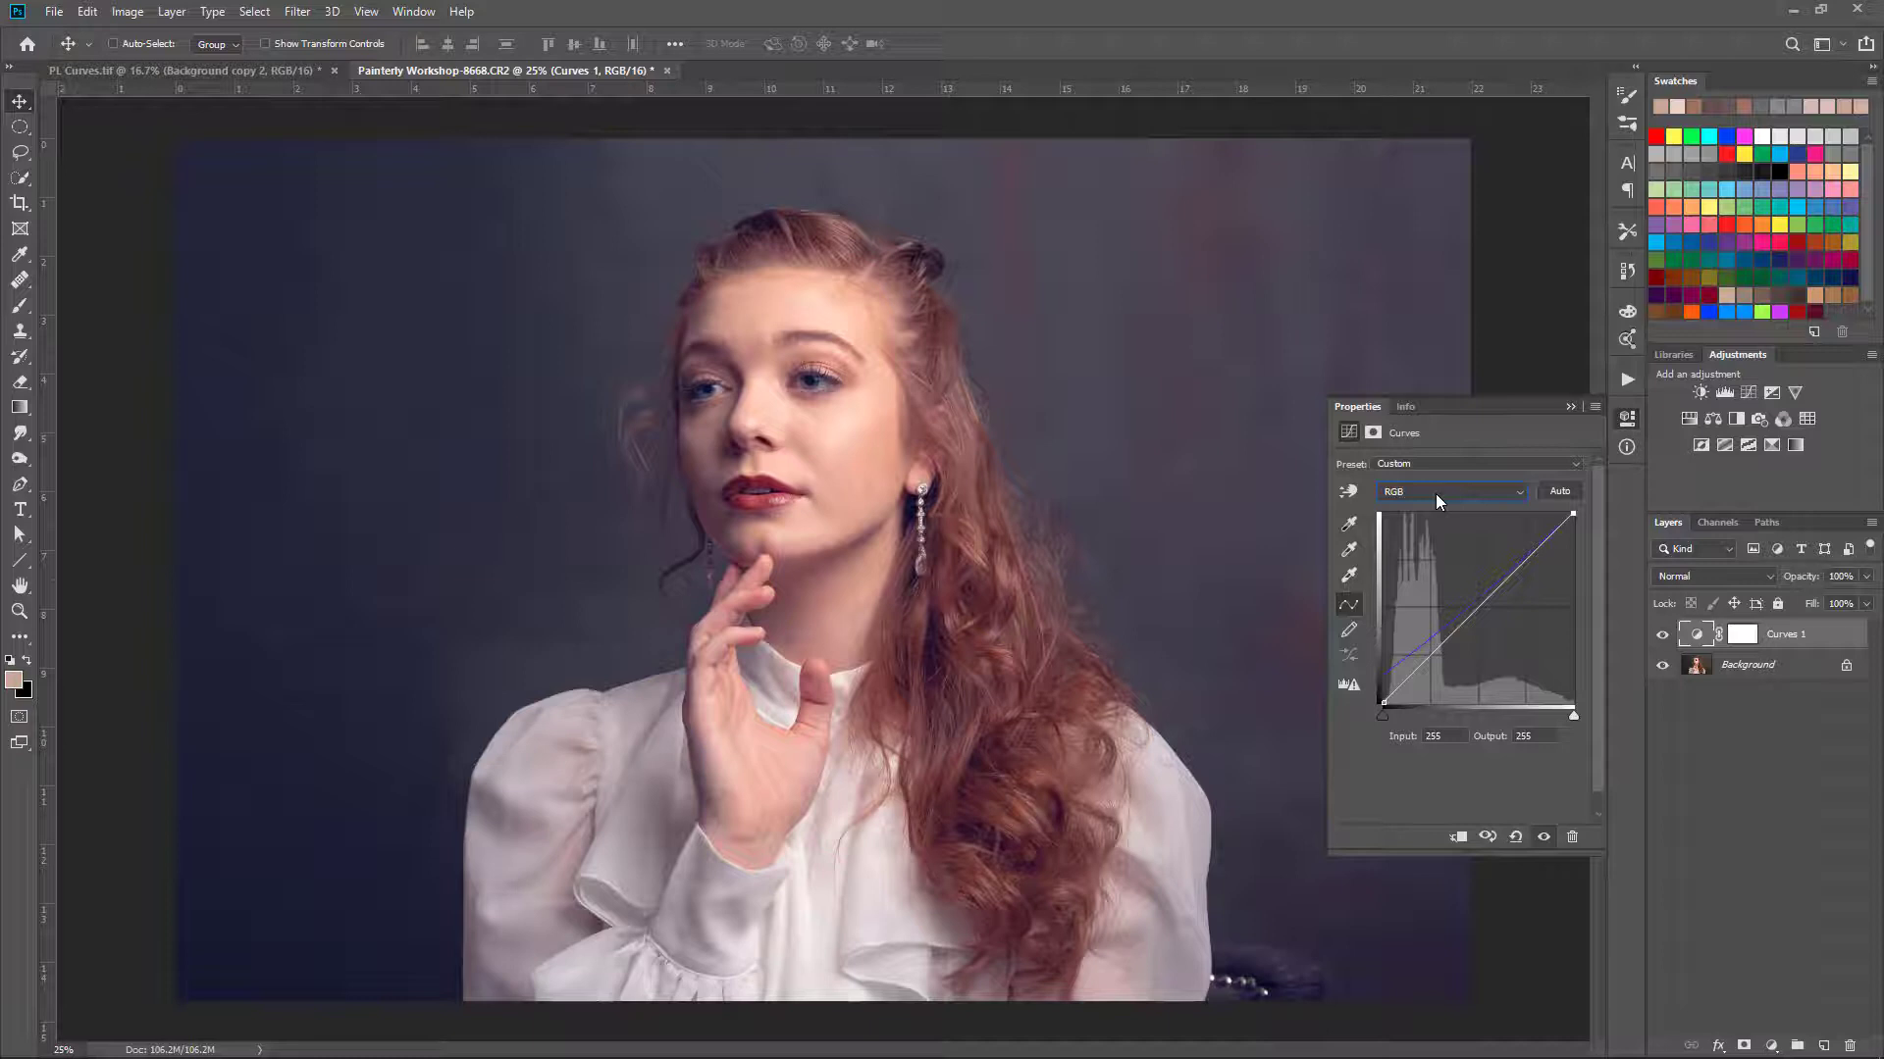
pyautogui.click(1434, 493)
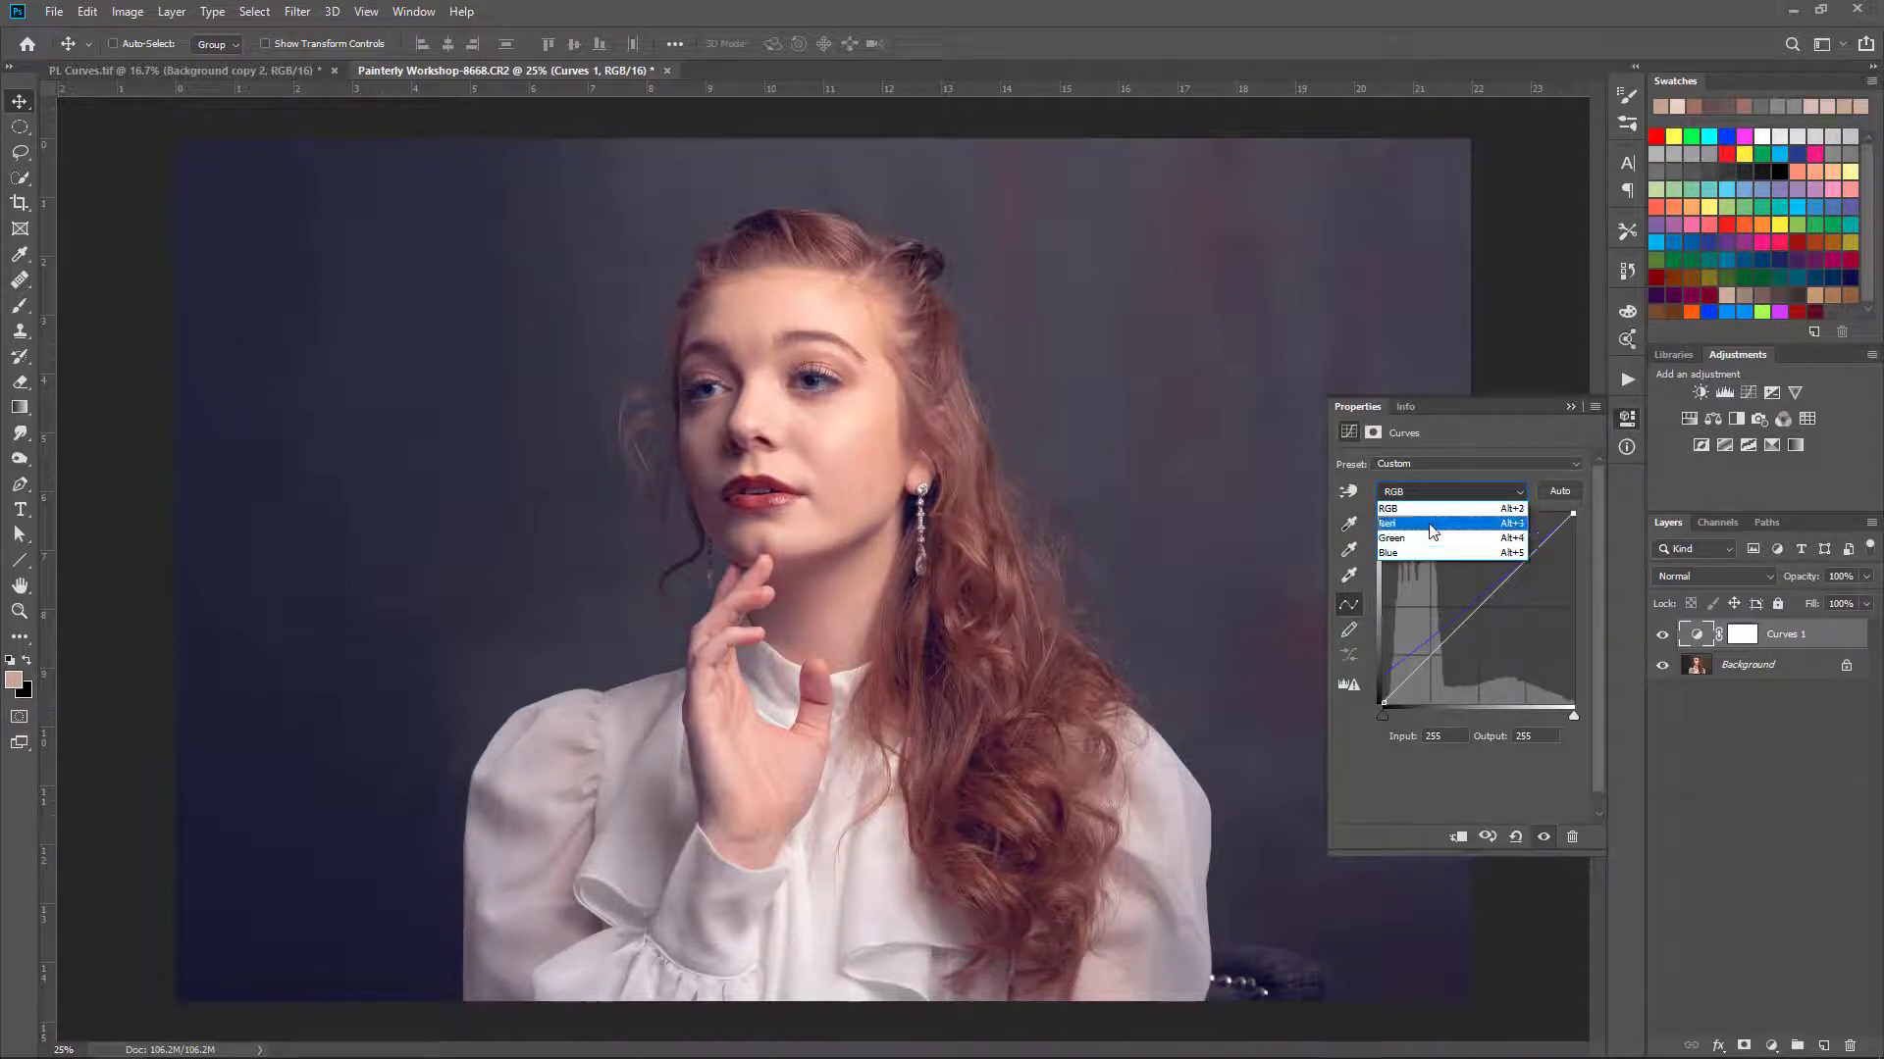
pyautogui.click(1431, 530)
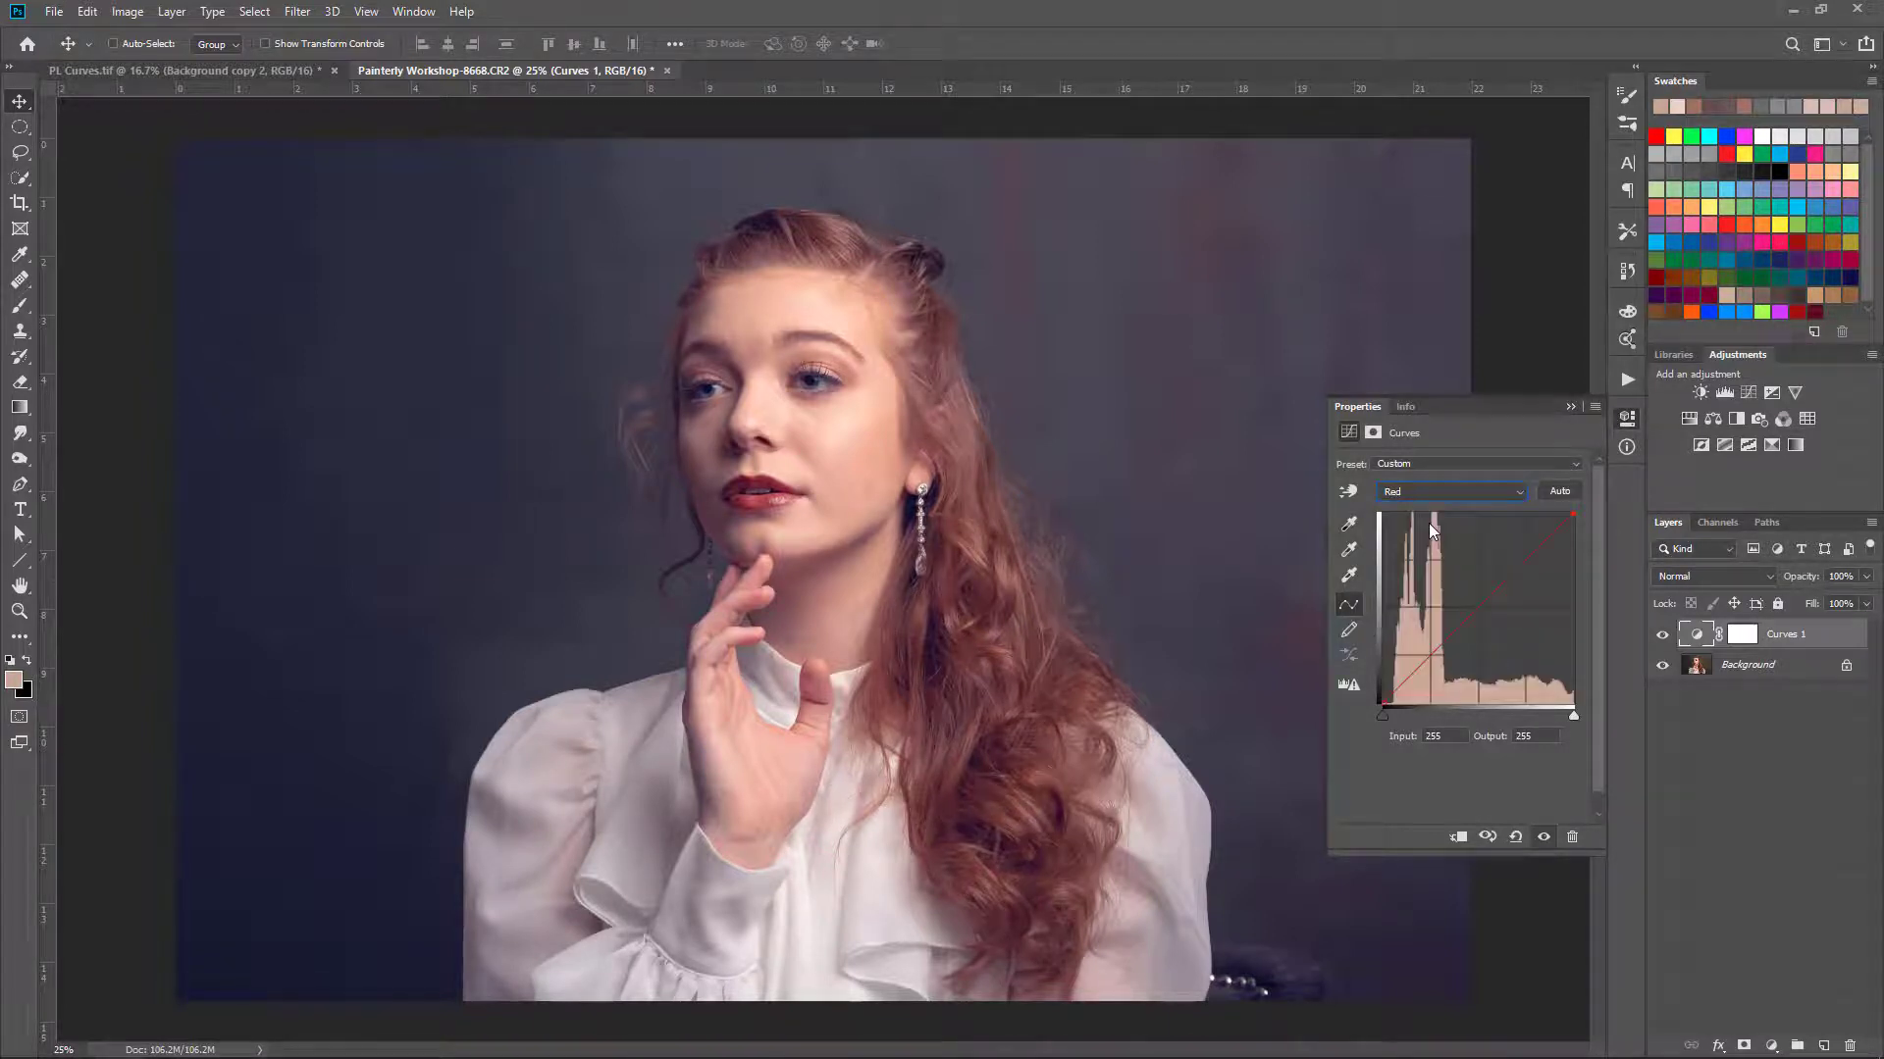
pyautogui.click(1520, 496)
pyautogui.click(1519, 837)
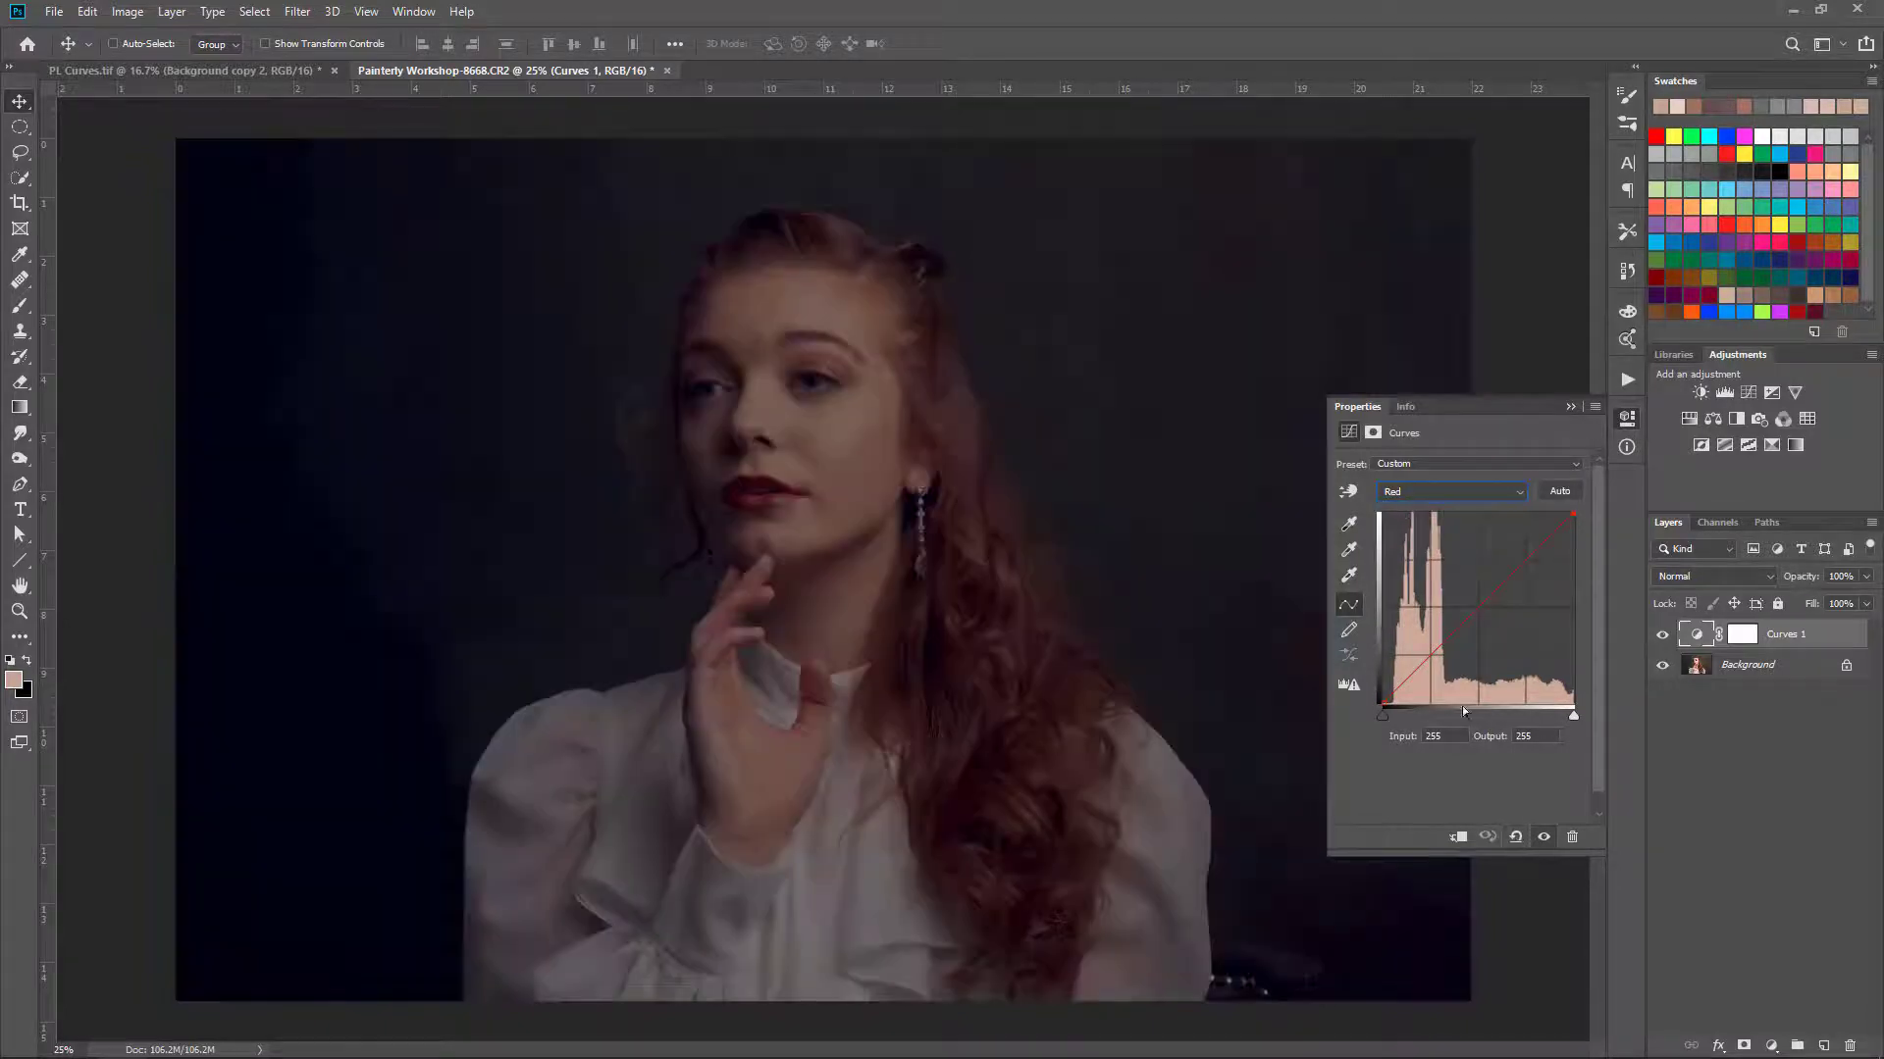
pyautogui.click(1515, 838)
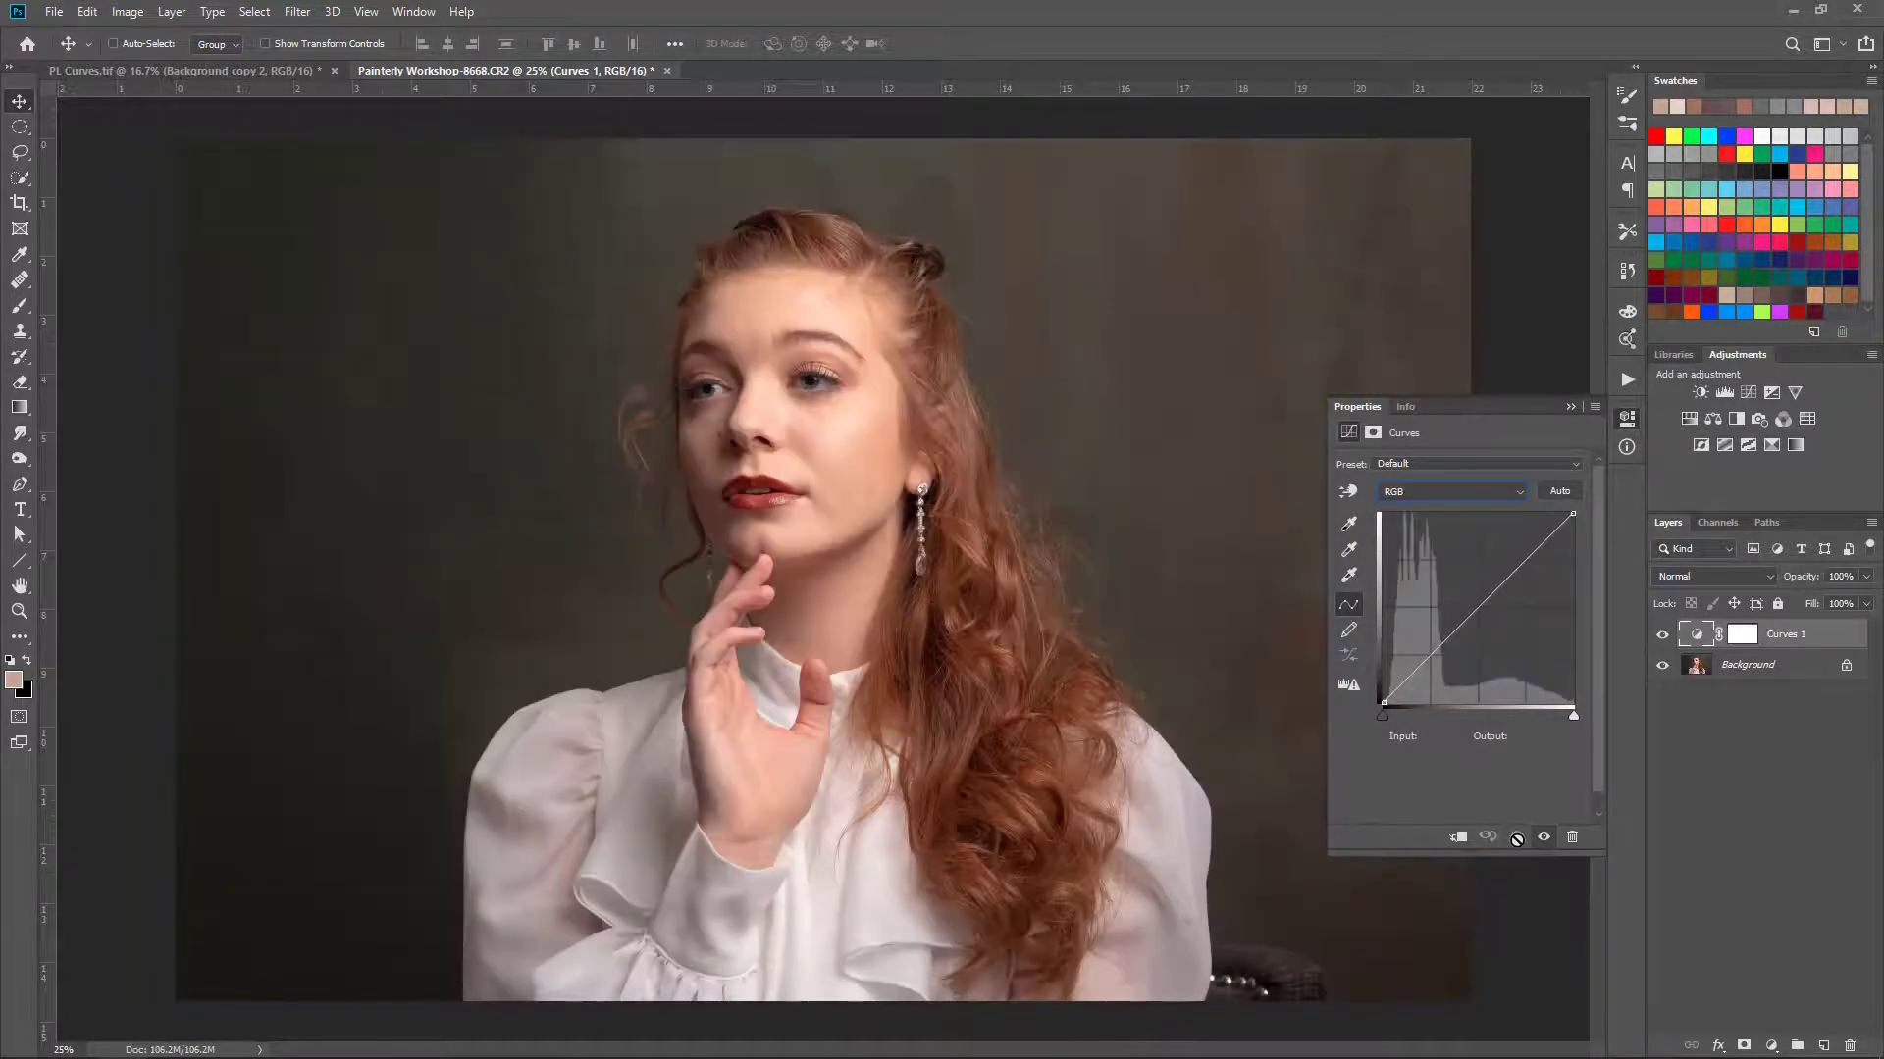
# Step: Pull the Red channel's midtones down to input 154, output 80, and reset the curves to their default
pyautogui.click(1403, 491)
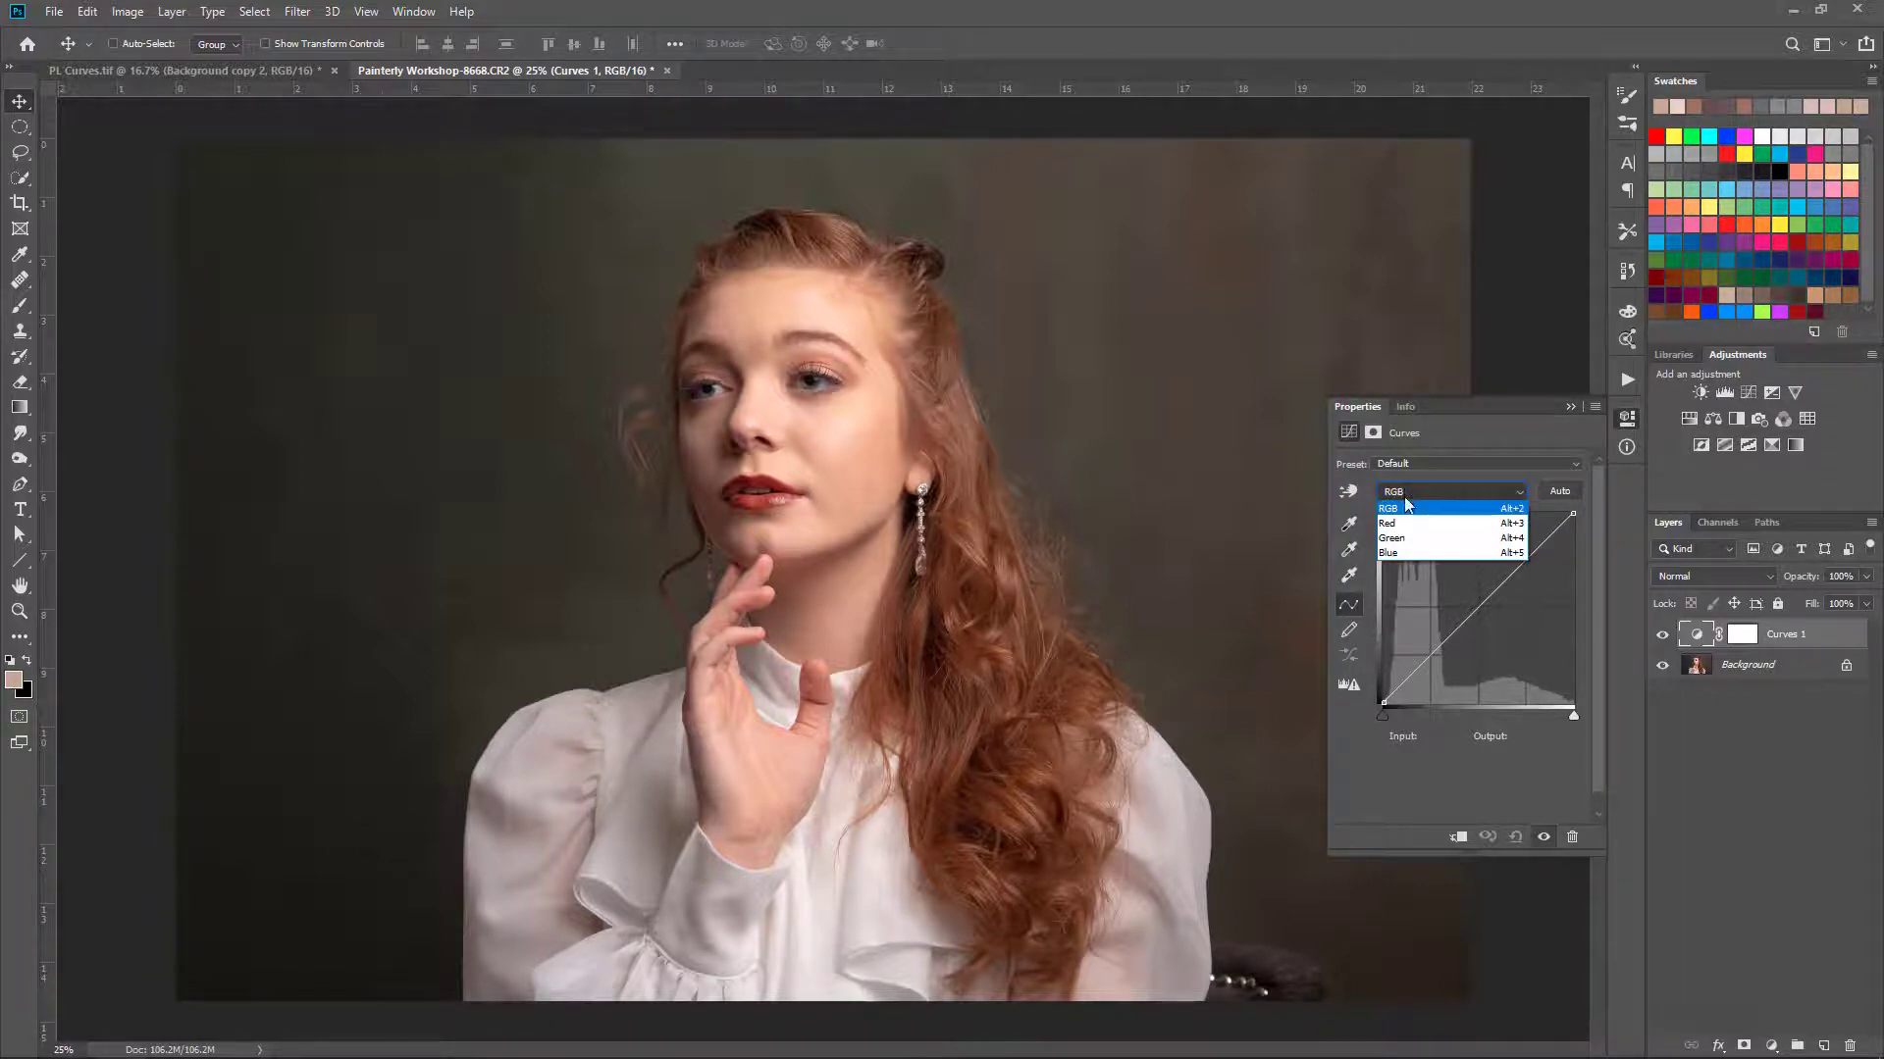
pyautogui.click(1413, 518)
pyautogui.moveTo(1467, 620); pyautogui.dragTo(1500, 641)
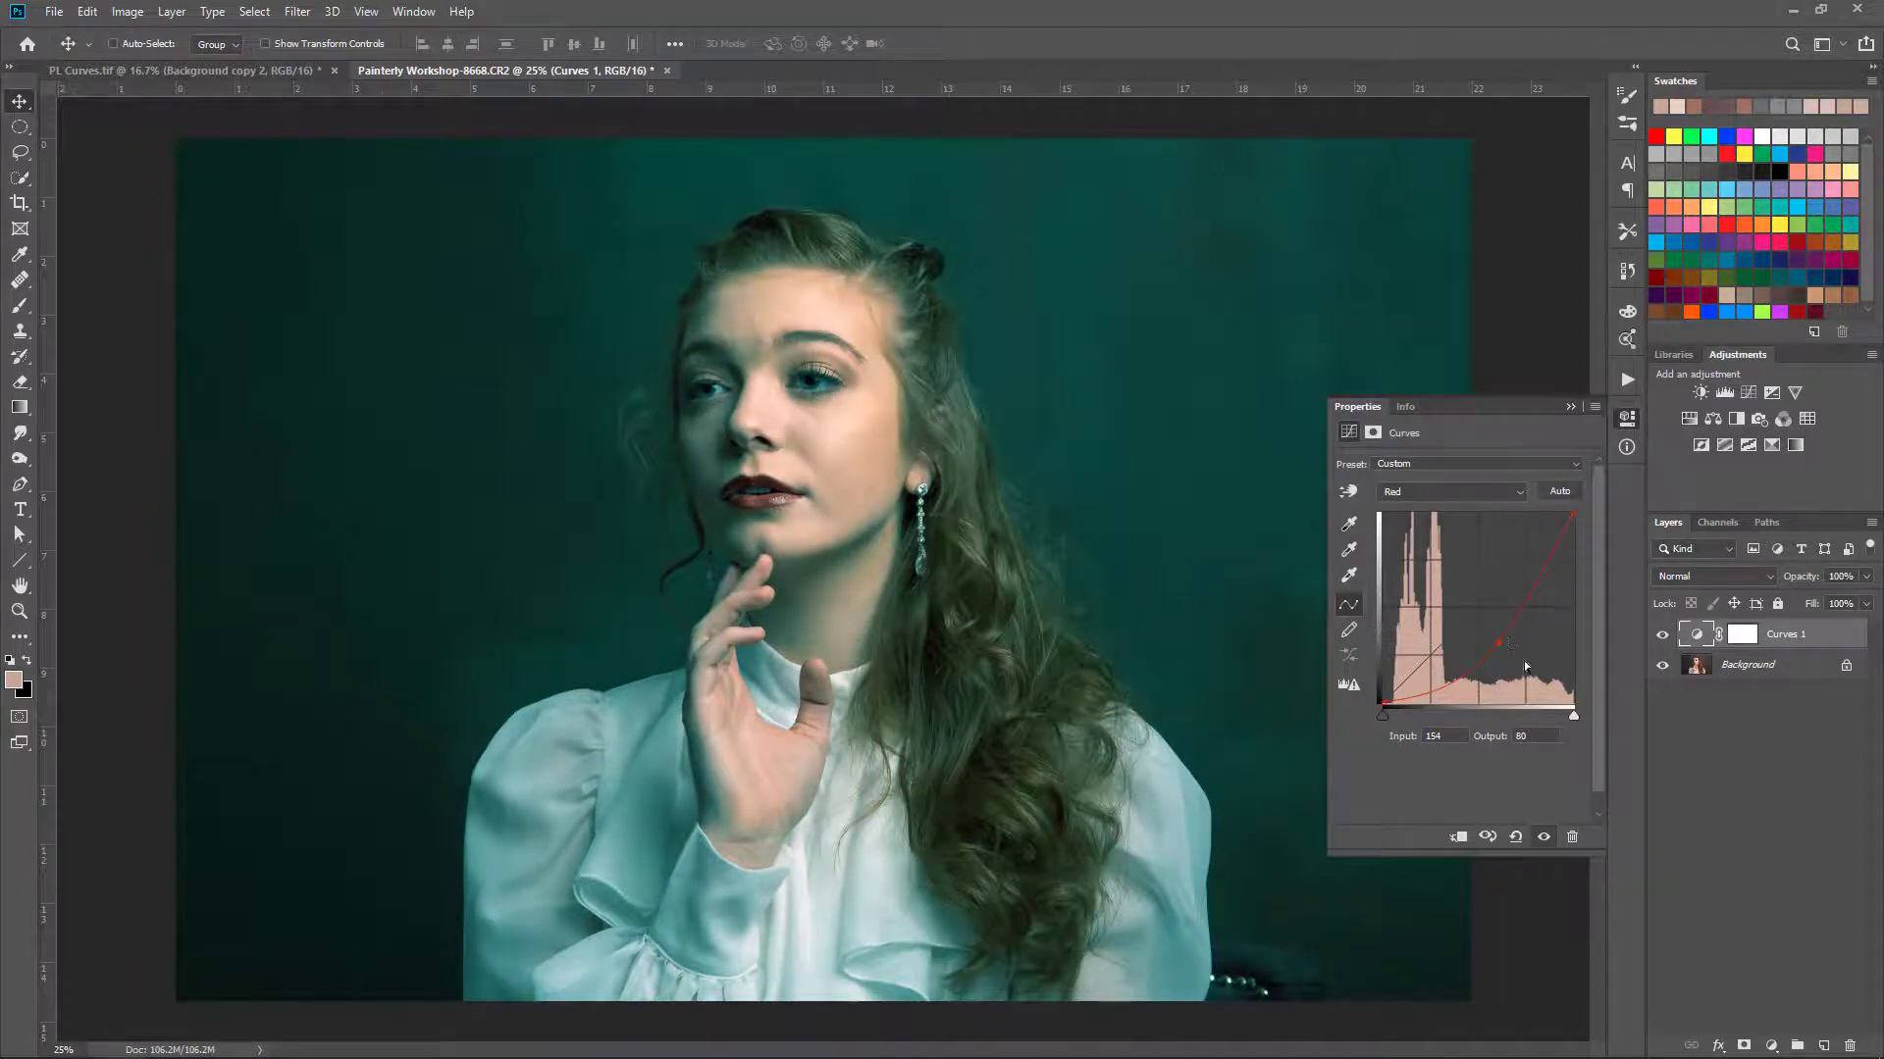
pyautogui.click(1515, 837)
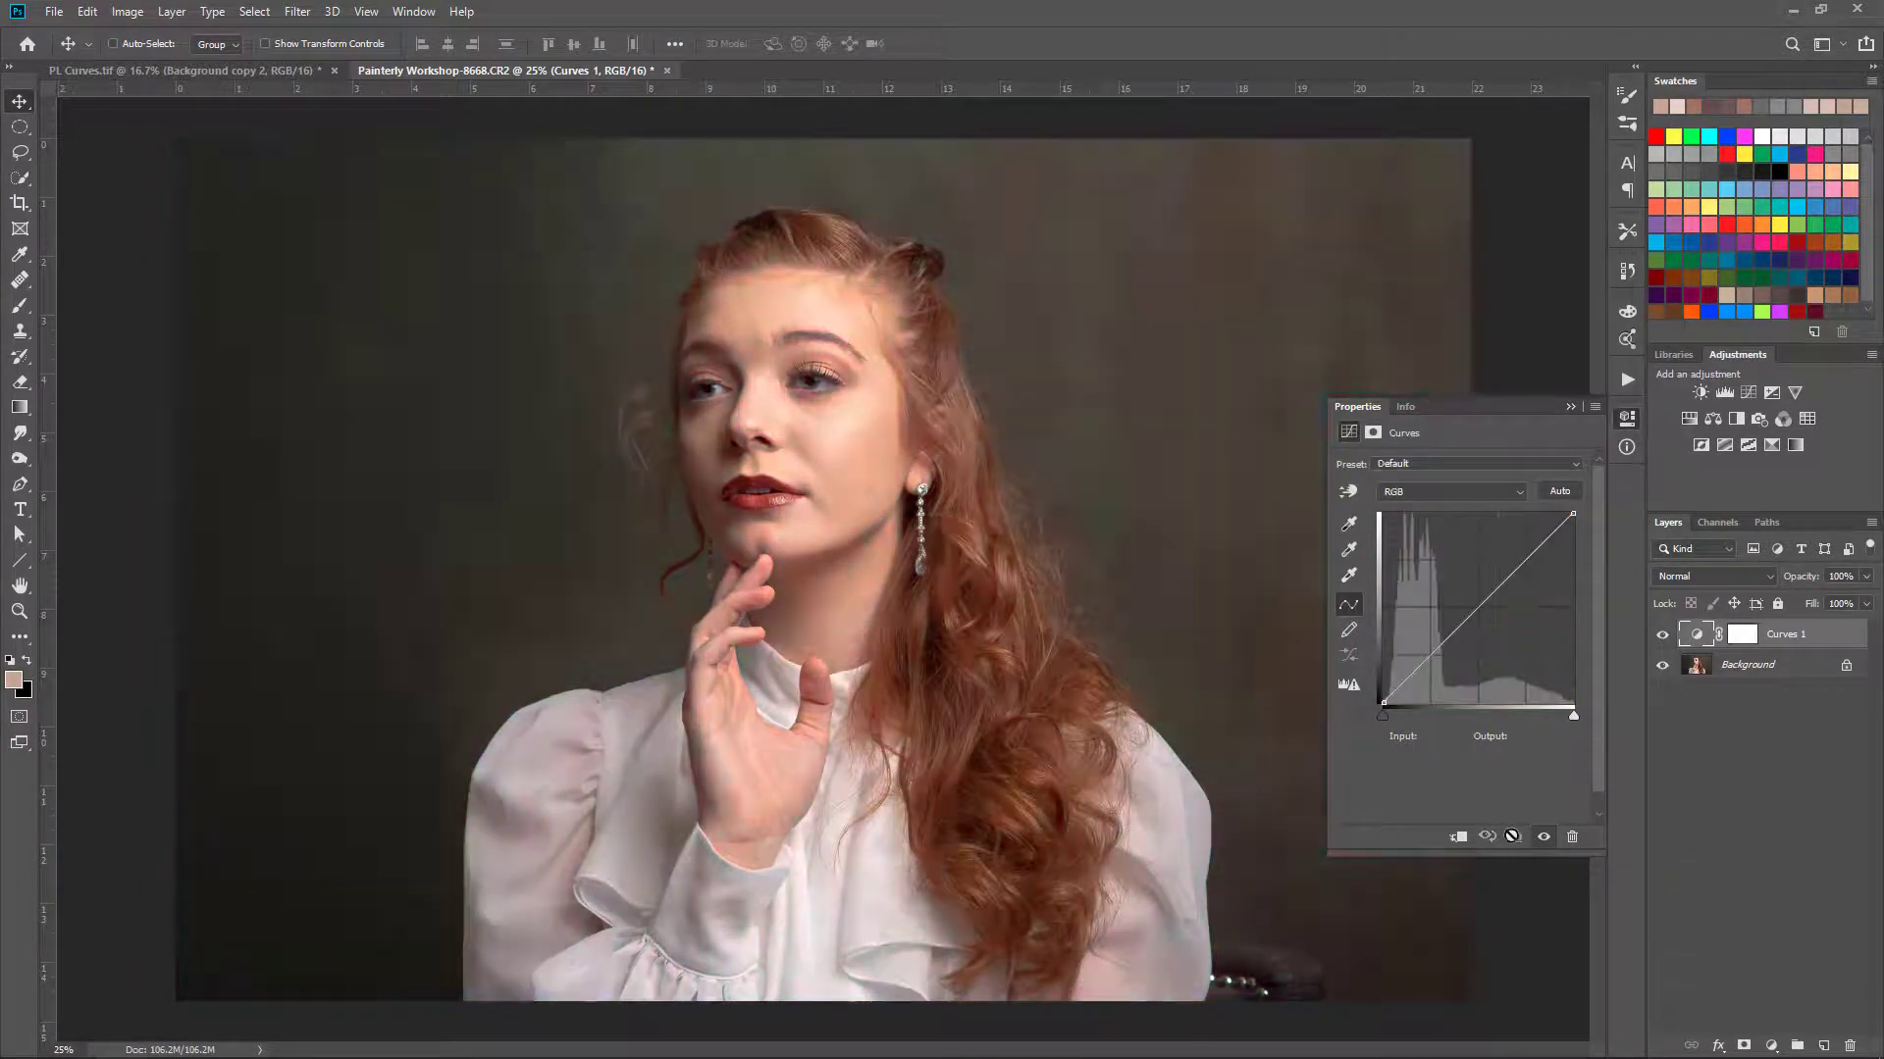
# Step: Pull the Green channel's midtones down to tint the portrait magenta, and reset the curves to their default
pyautogui.click(1446, 493)
pyautogui.click(1452, 536)
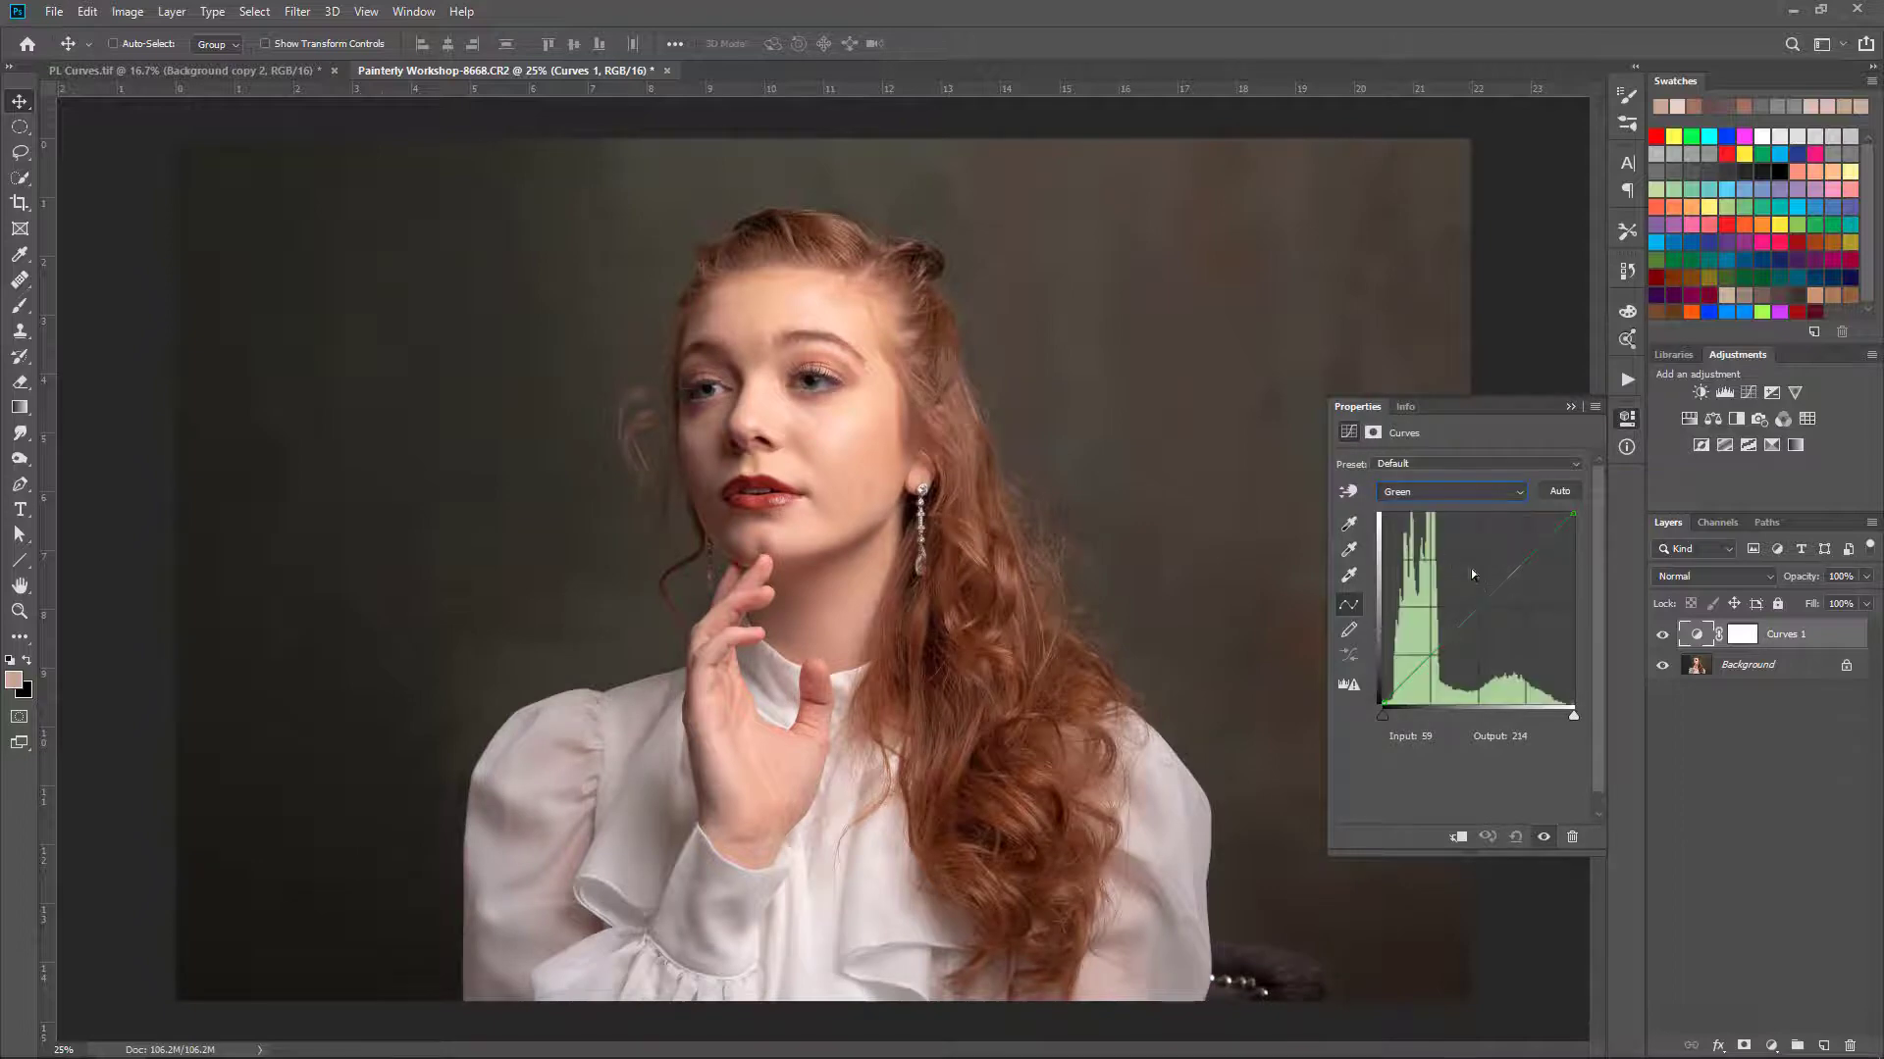
pyautogui.click(1465, 571)
pyautogui.moveTo(1465, 571); pyautogui.dragTo(1493, 621)
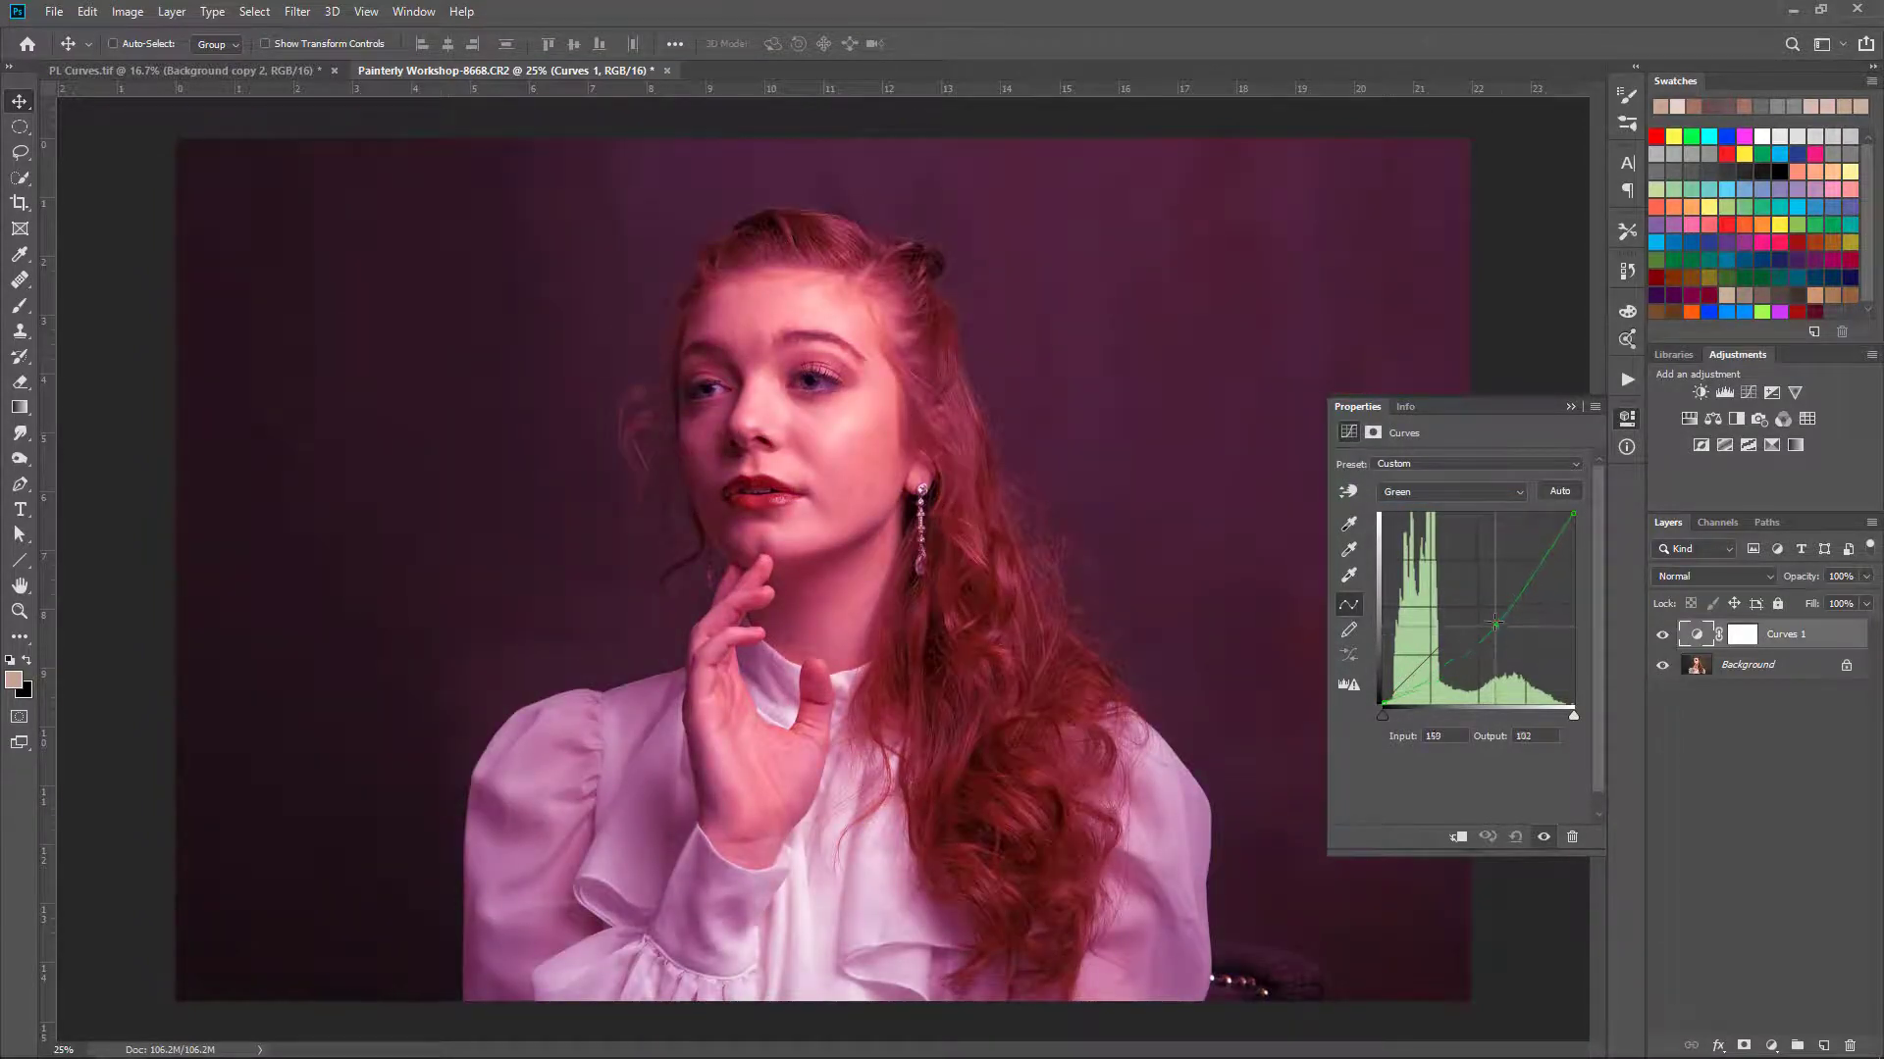
pyautogui.click(1515, 838)
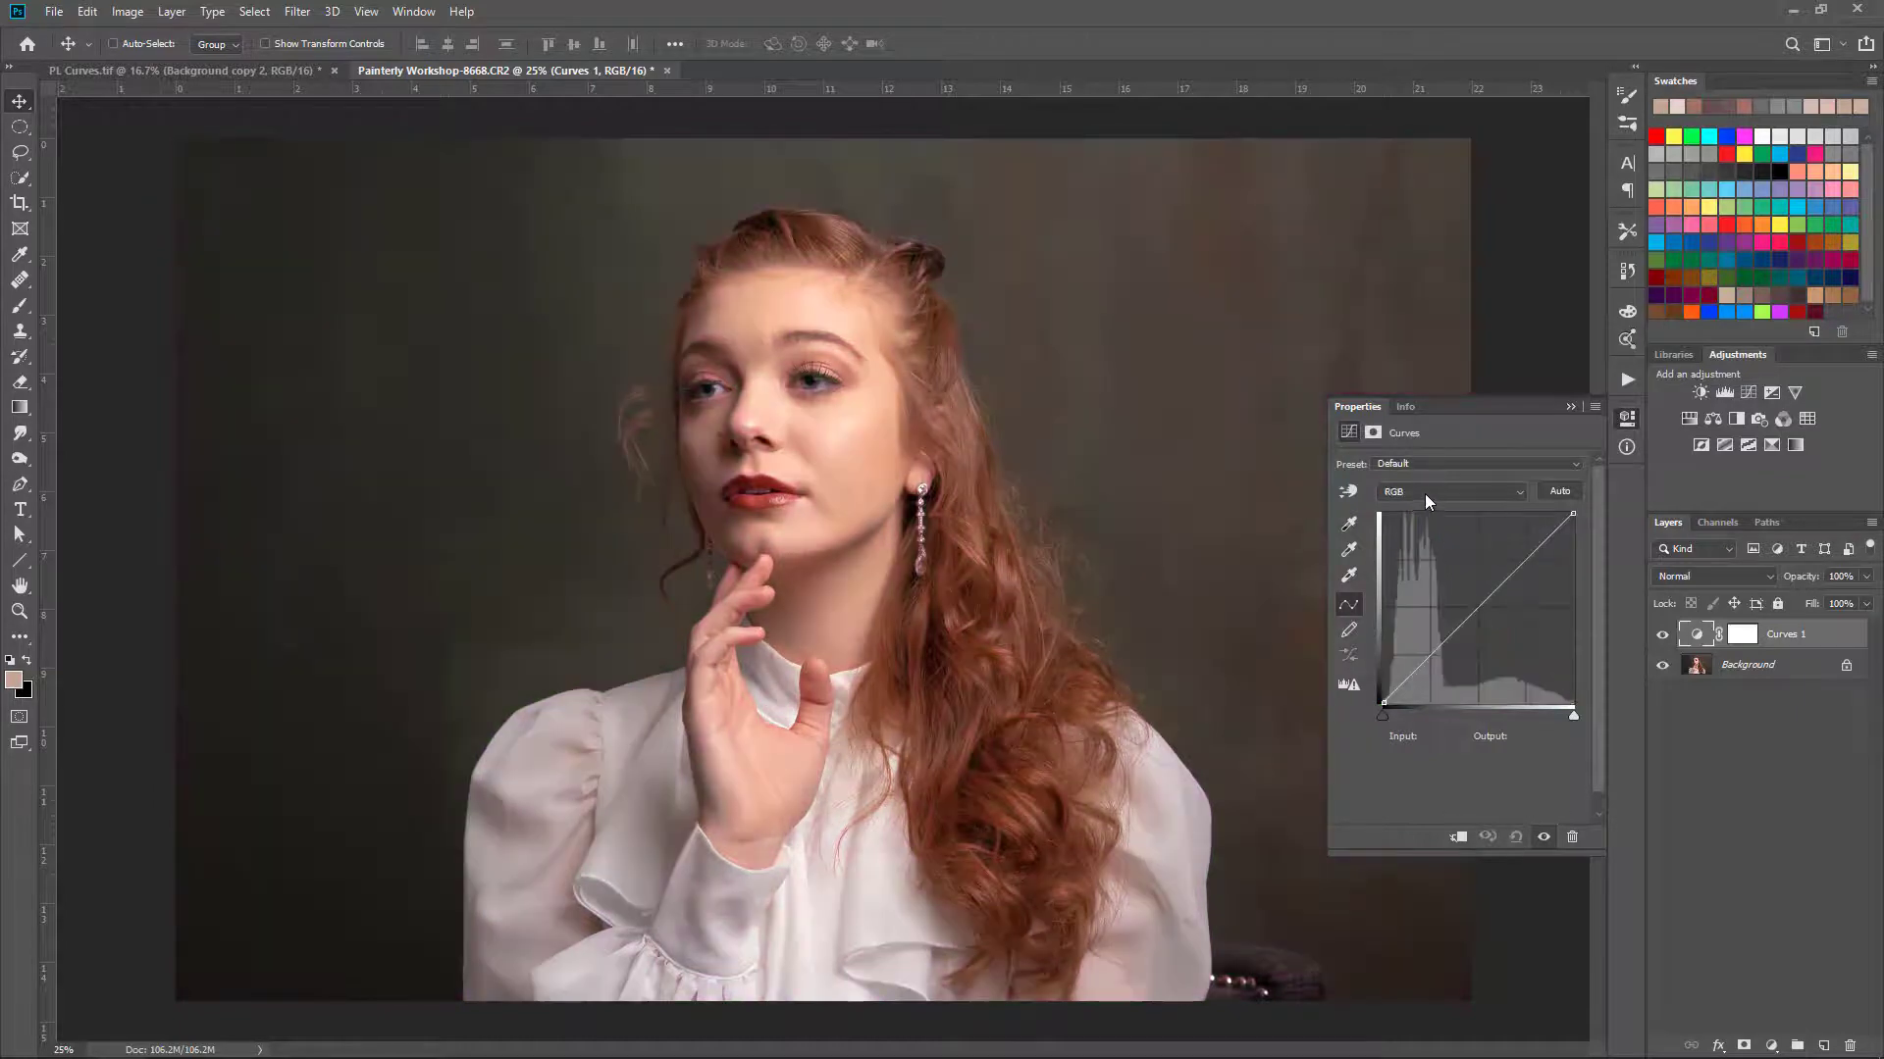
# Step: Anchor the Blue channel's midtones at input 125, output 123, and raise its black point to input 0, output 28
pyautogui.click(1425, 493)
pyautogui.click(1421, 540)
pyautogui.moveTo(1458, 630)
pyautogui.mouseDown()
pyautogui.moveTo(1459, 560)
pyautogui.moveTo(1477, 657)
pyautogui.moveTo(1503, 644)
pyautogui.moveTo(1478, 610)
pyautogui.mouseUp()
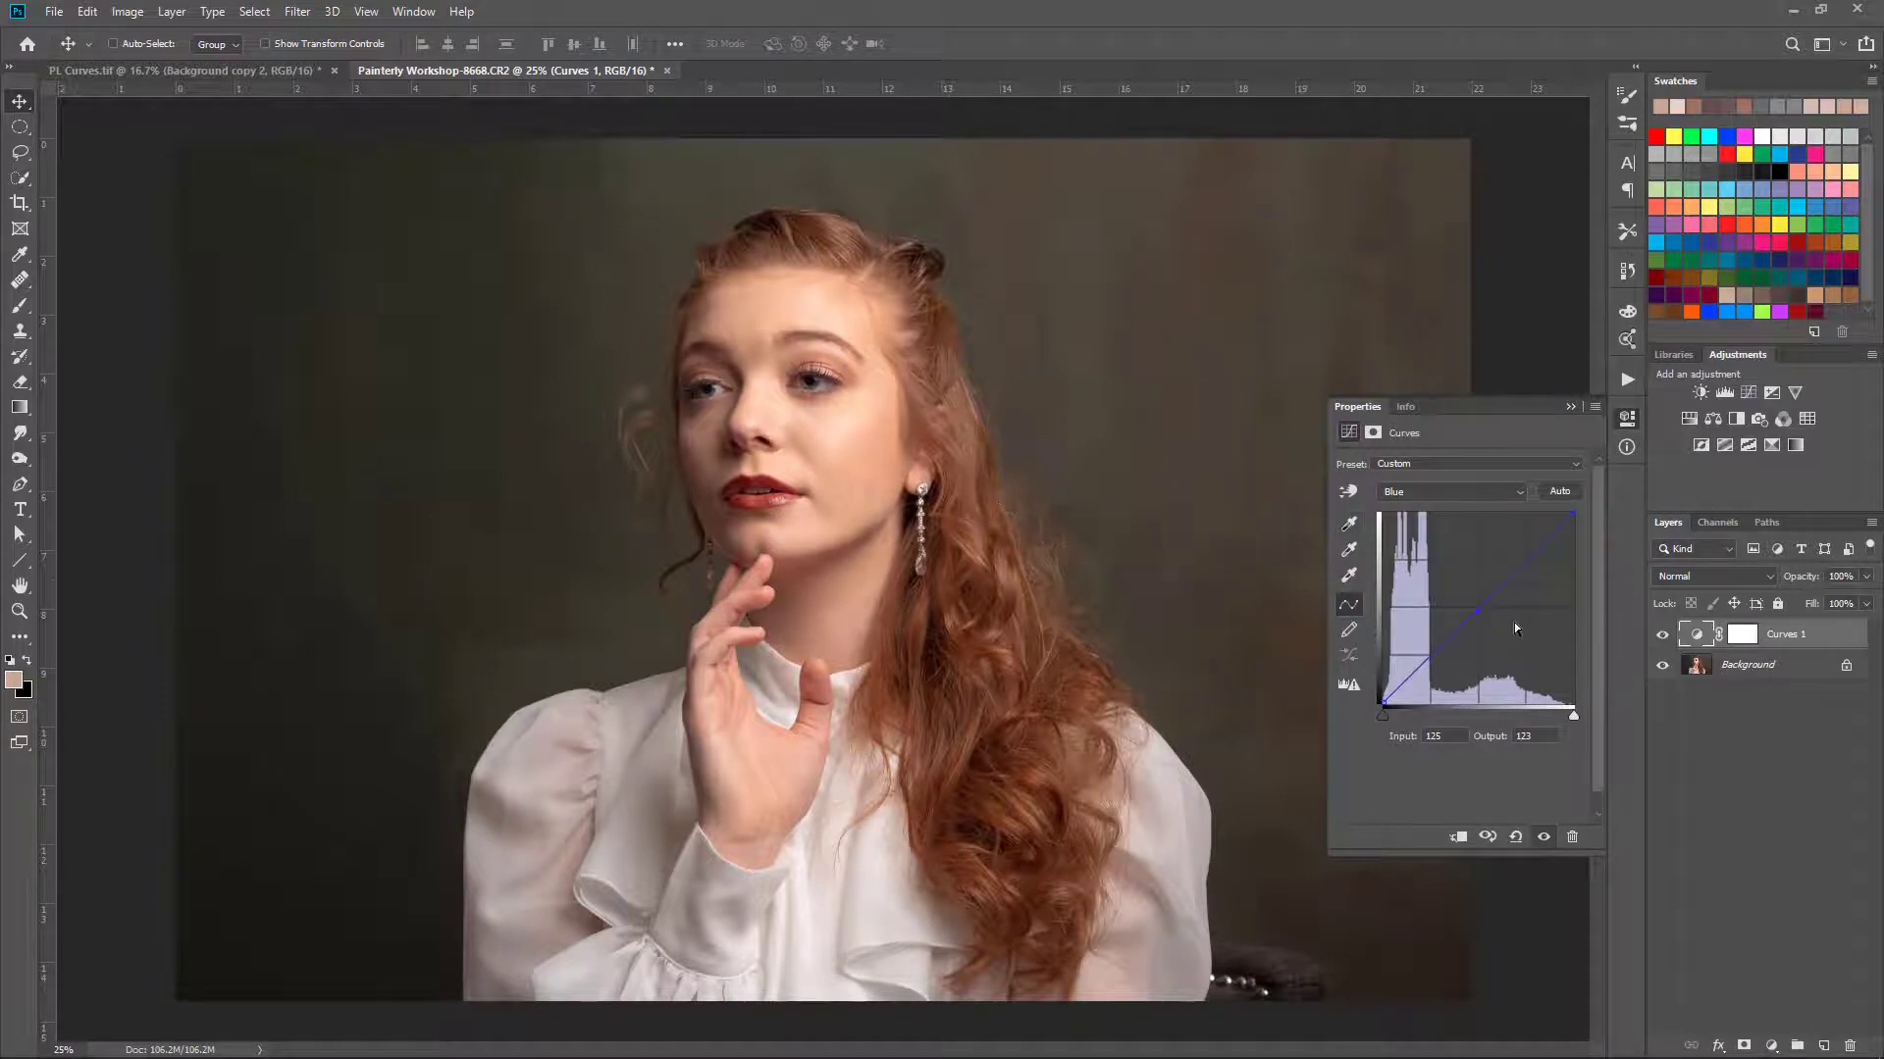
pyautogui.moveTo(1383, 703); pyautogui.dragTo(1370, 681)
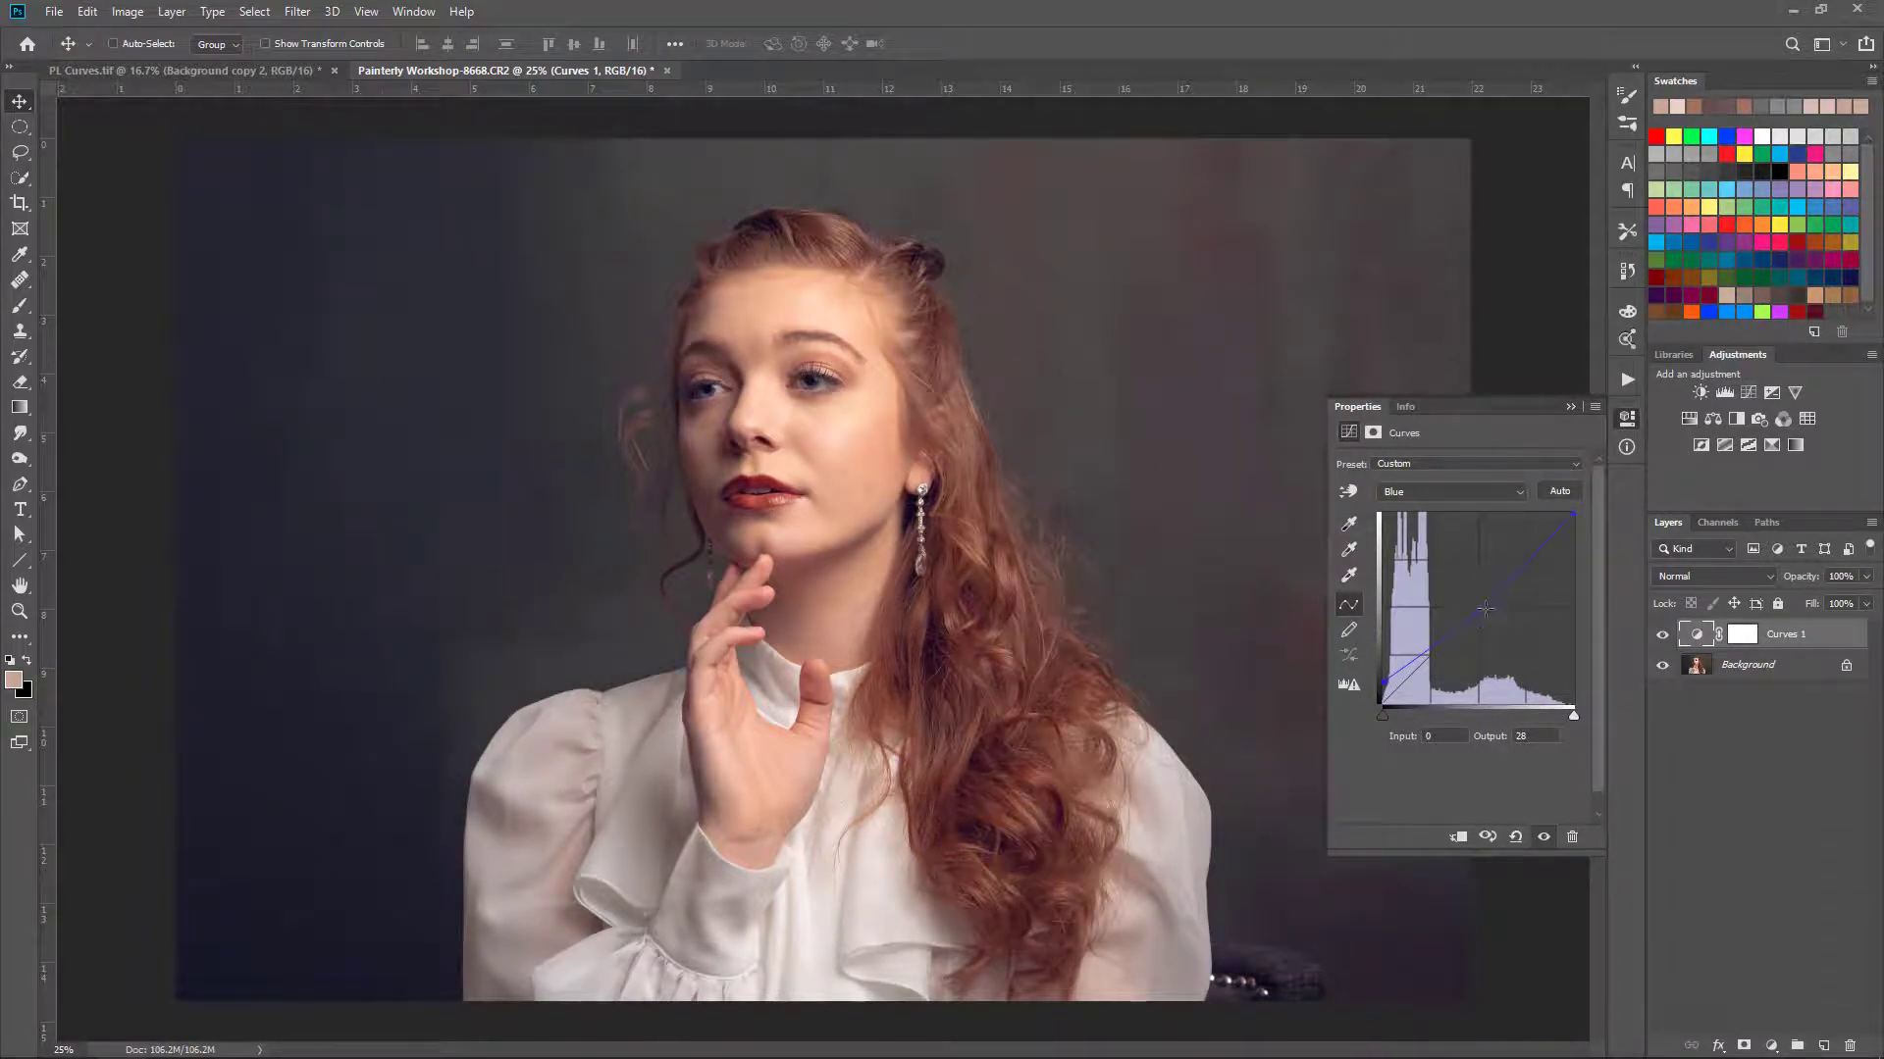
# Step: Raise the Green channel's black point to input 0, output 18
pyautogui.click(1521, 492)
pyautogui.click(1511, 527)
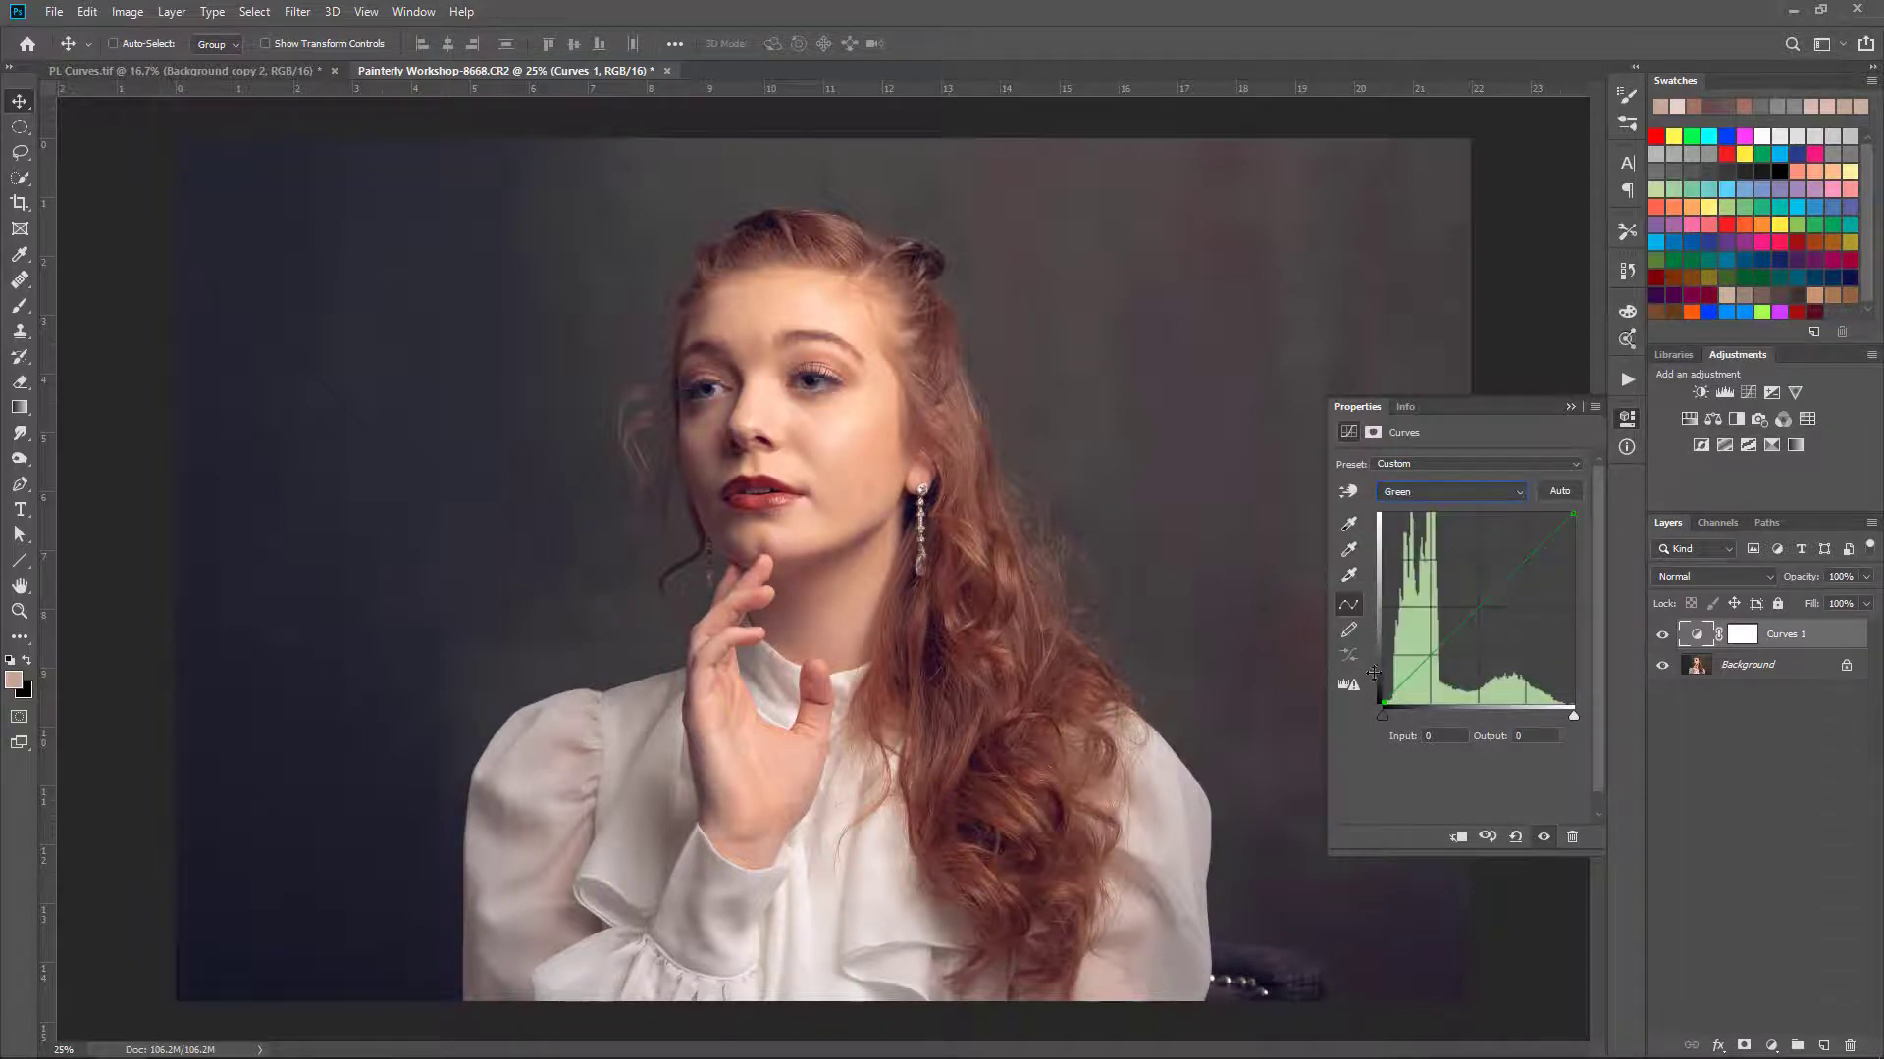
pyautogui.moveTo(1382, 703); pyautogui.dragTo(1371, 688)
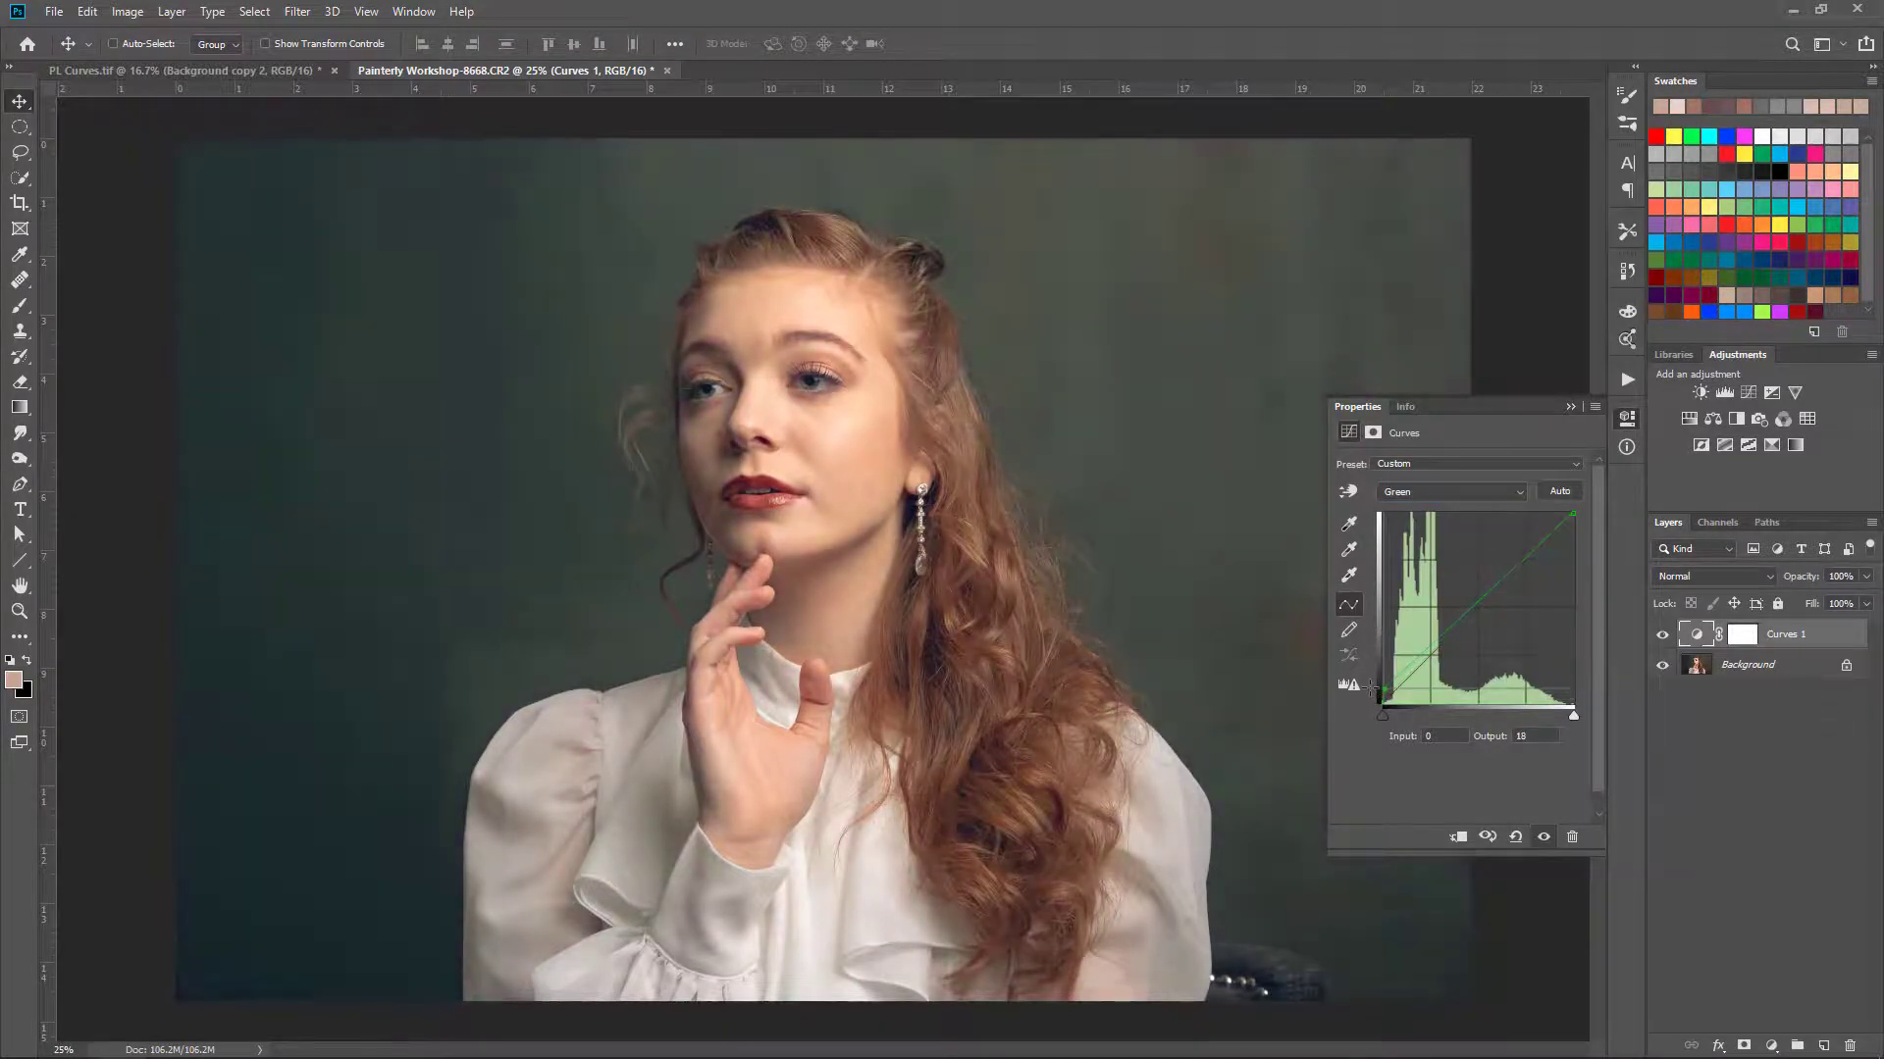
# Step: Pull the Red channel's midtones down to about input 156, output 126, and set a highlight point at input 218, output 226
pyautogui.click(1452, 493)
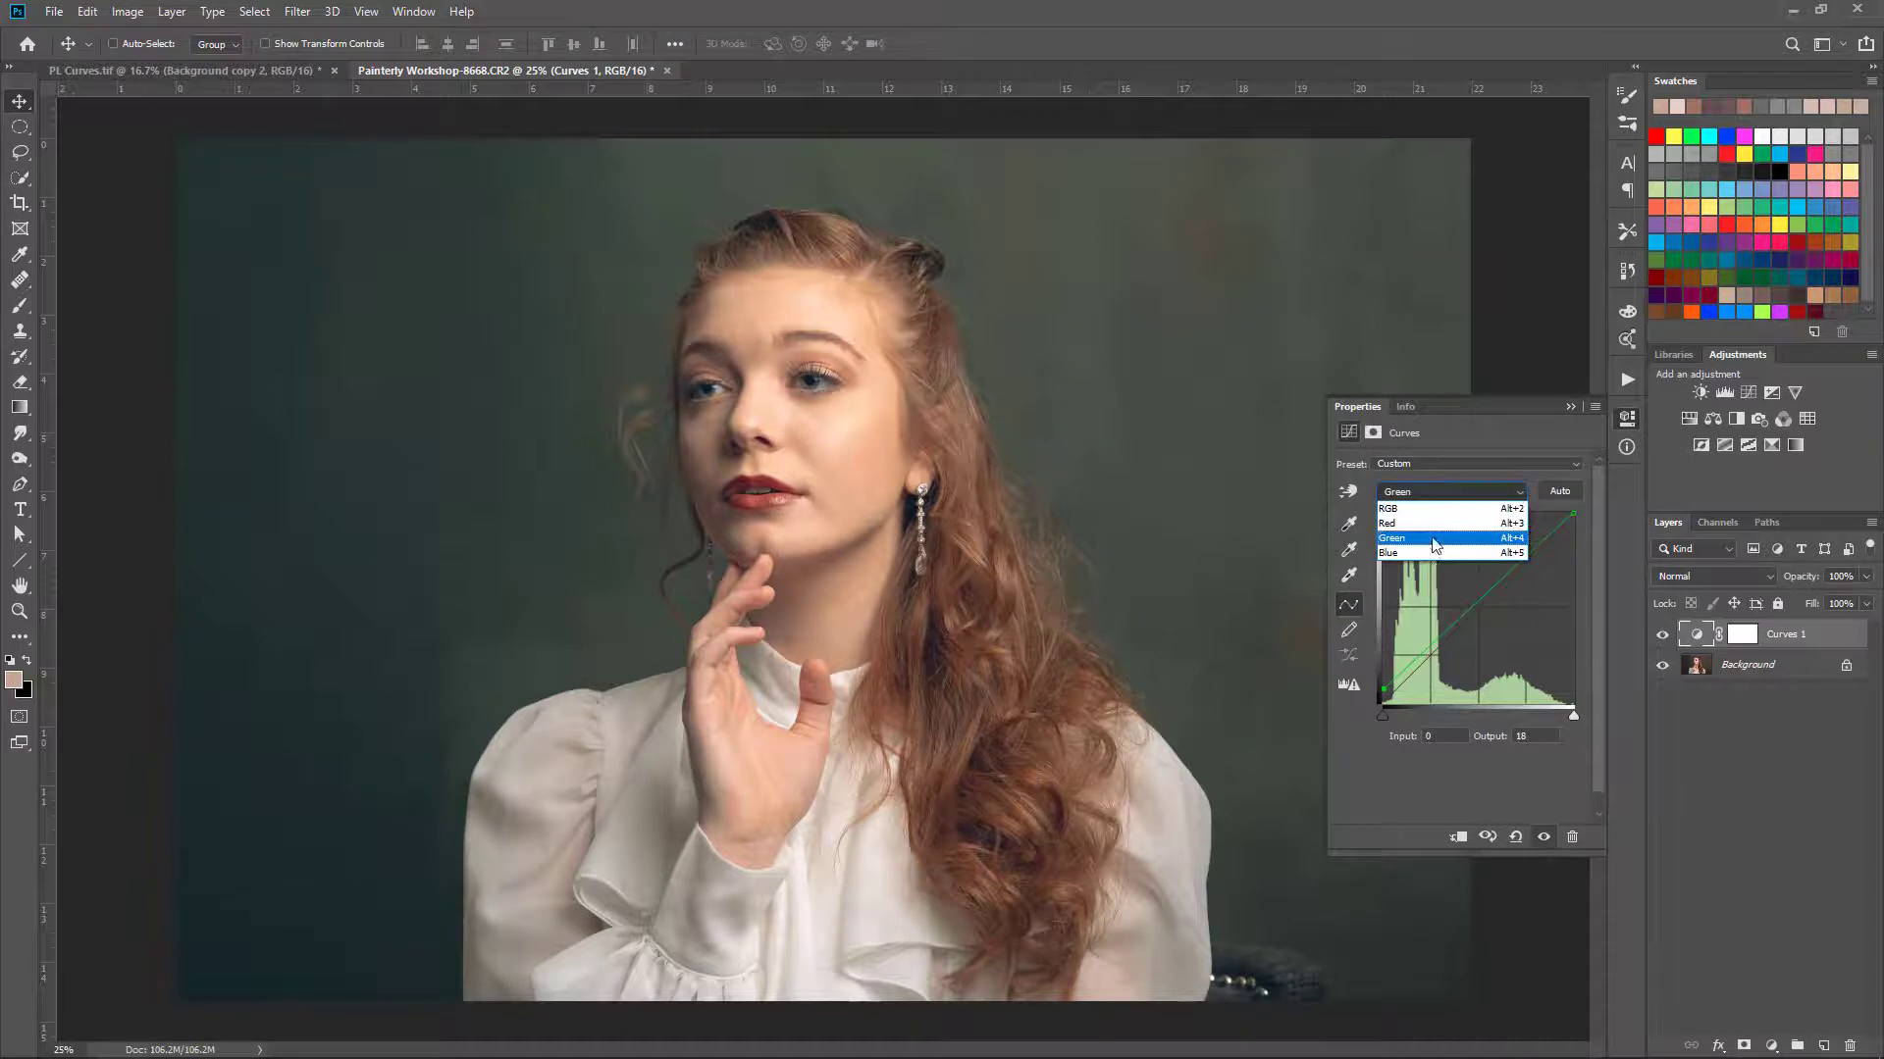
pyautogui.click(1422, 523)
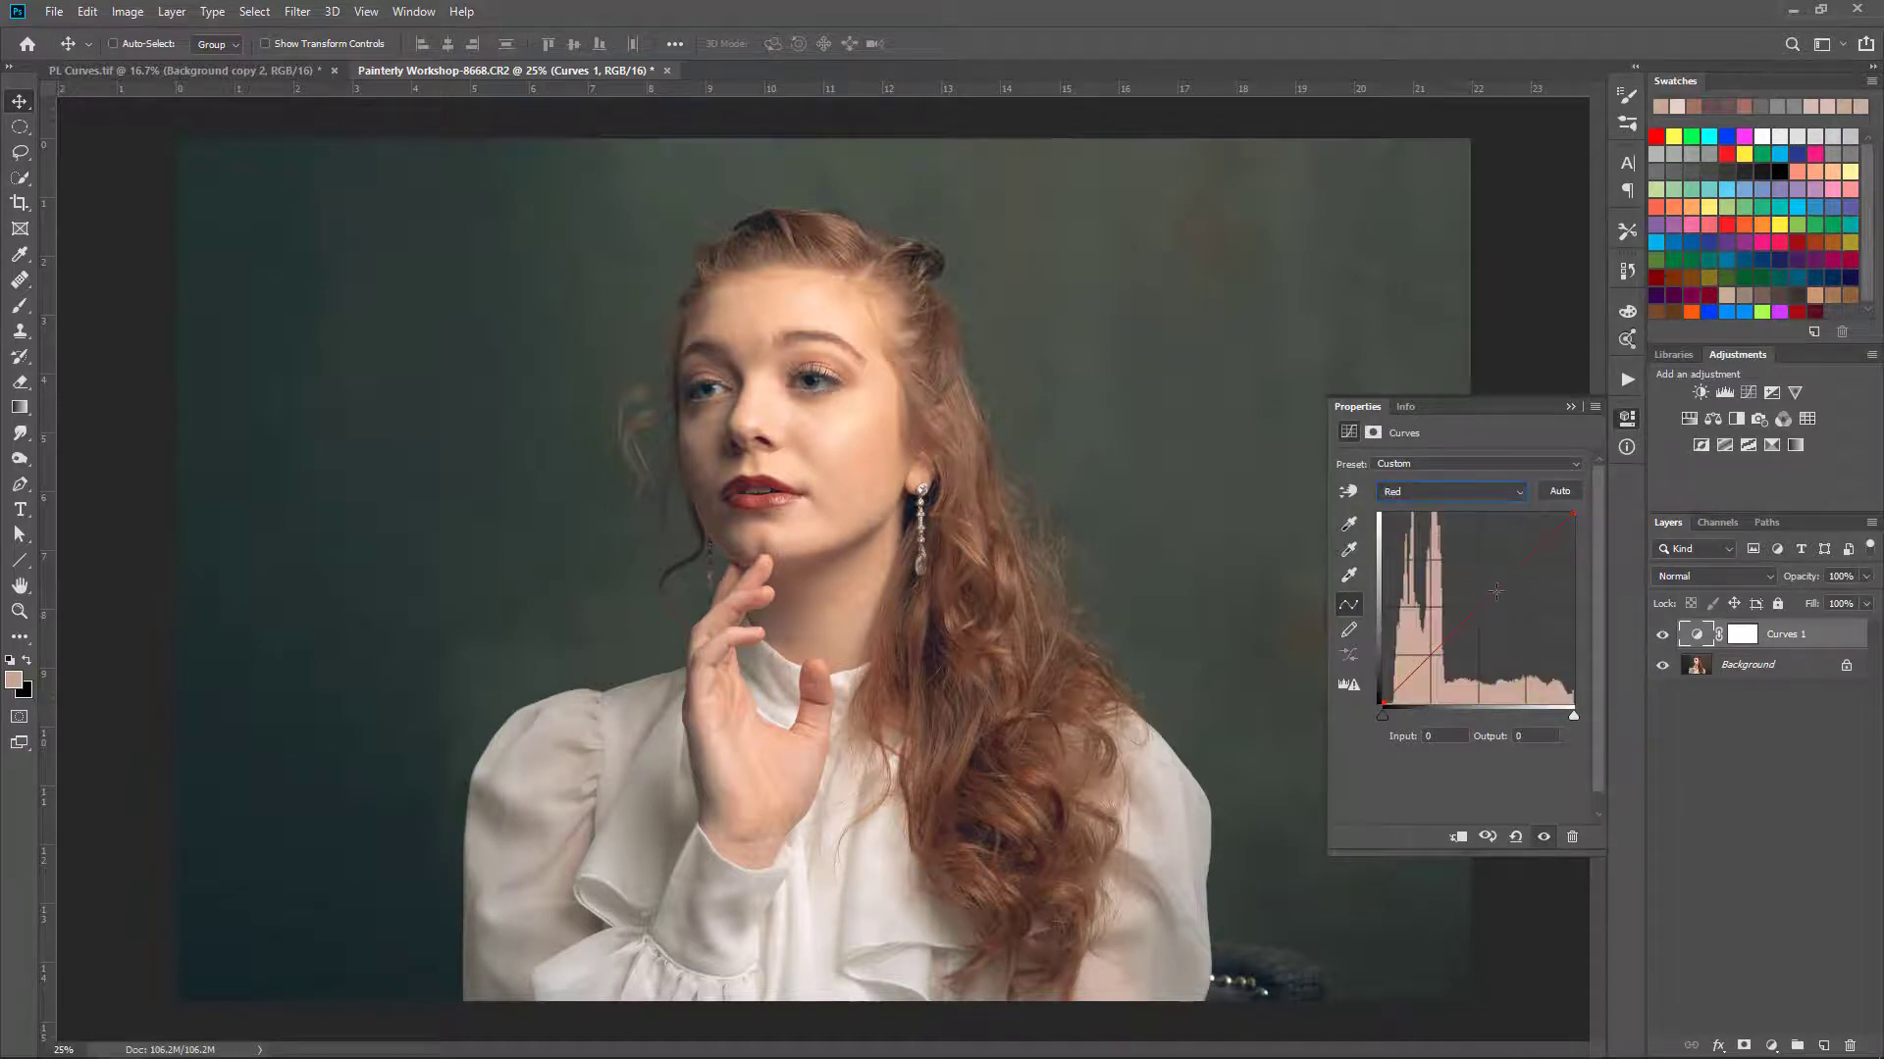
pyautogui.moveTo(1499, 589); pyautogui.dragTo(1499, 608)
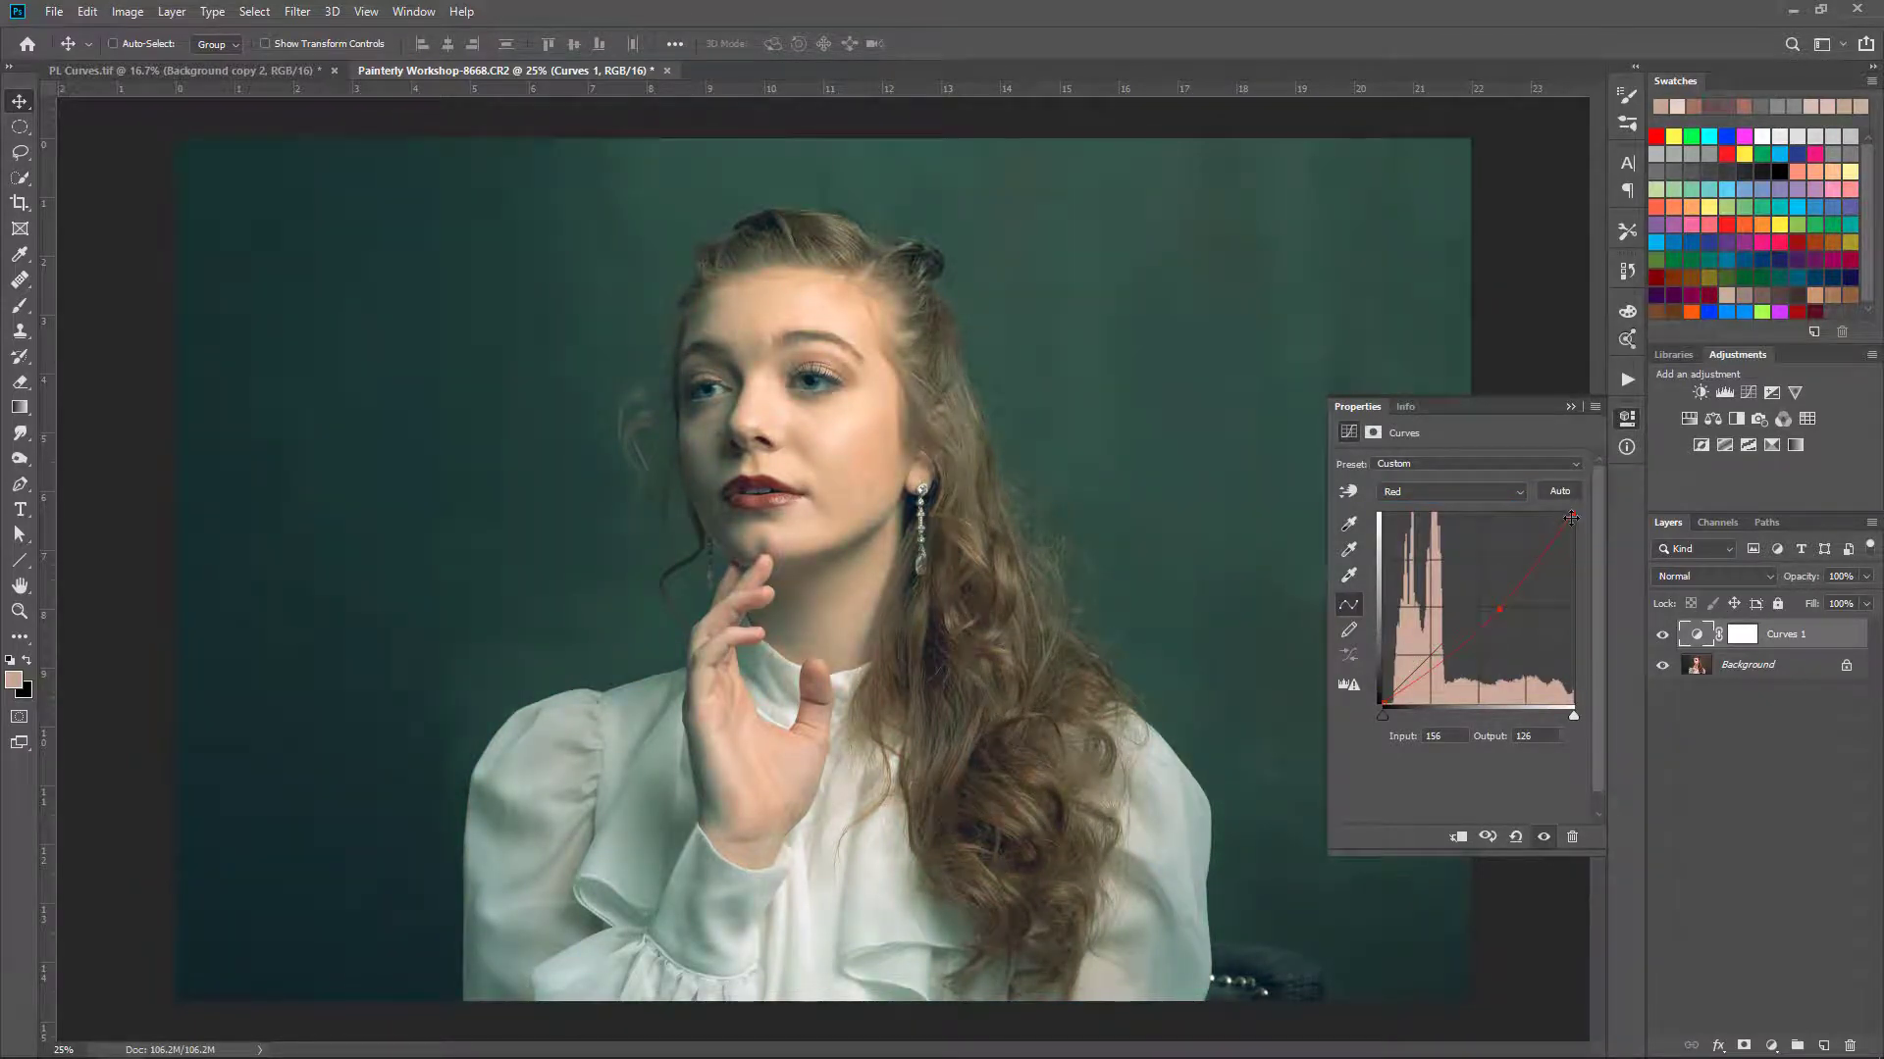
pyautogui.moveTo(1573, 513)
pyautogui.mouseDown()
pyautogui.moveTo(1574, 541)
pyautogui.moveTo(1554, 508)
pyautogui.moveTo(1582, 506)
pyautogui.moveTo(1548, 536)
pyautogui.mouseUp()
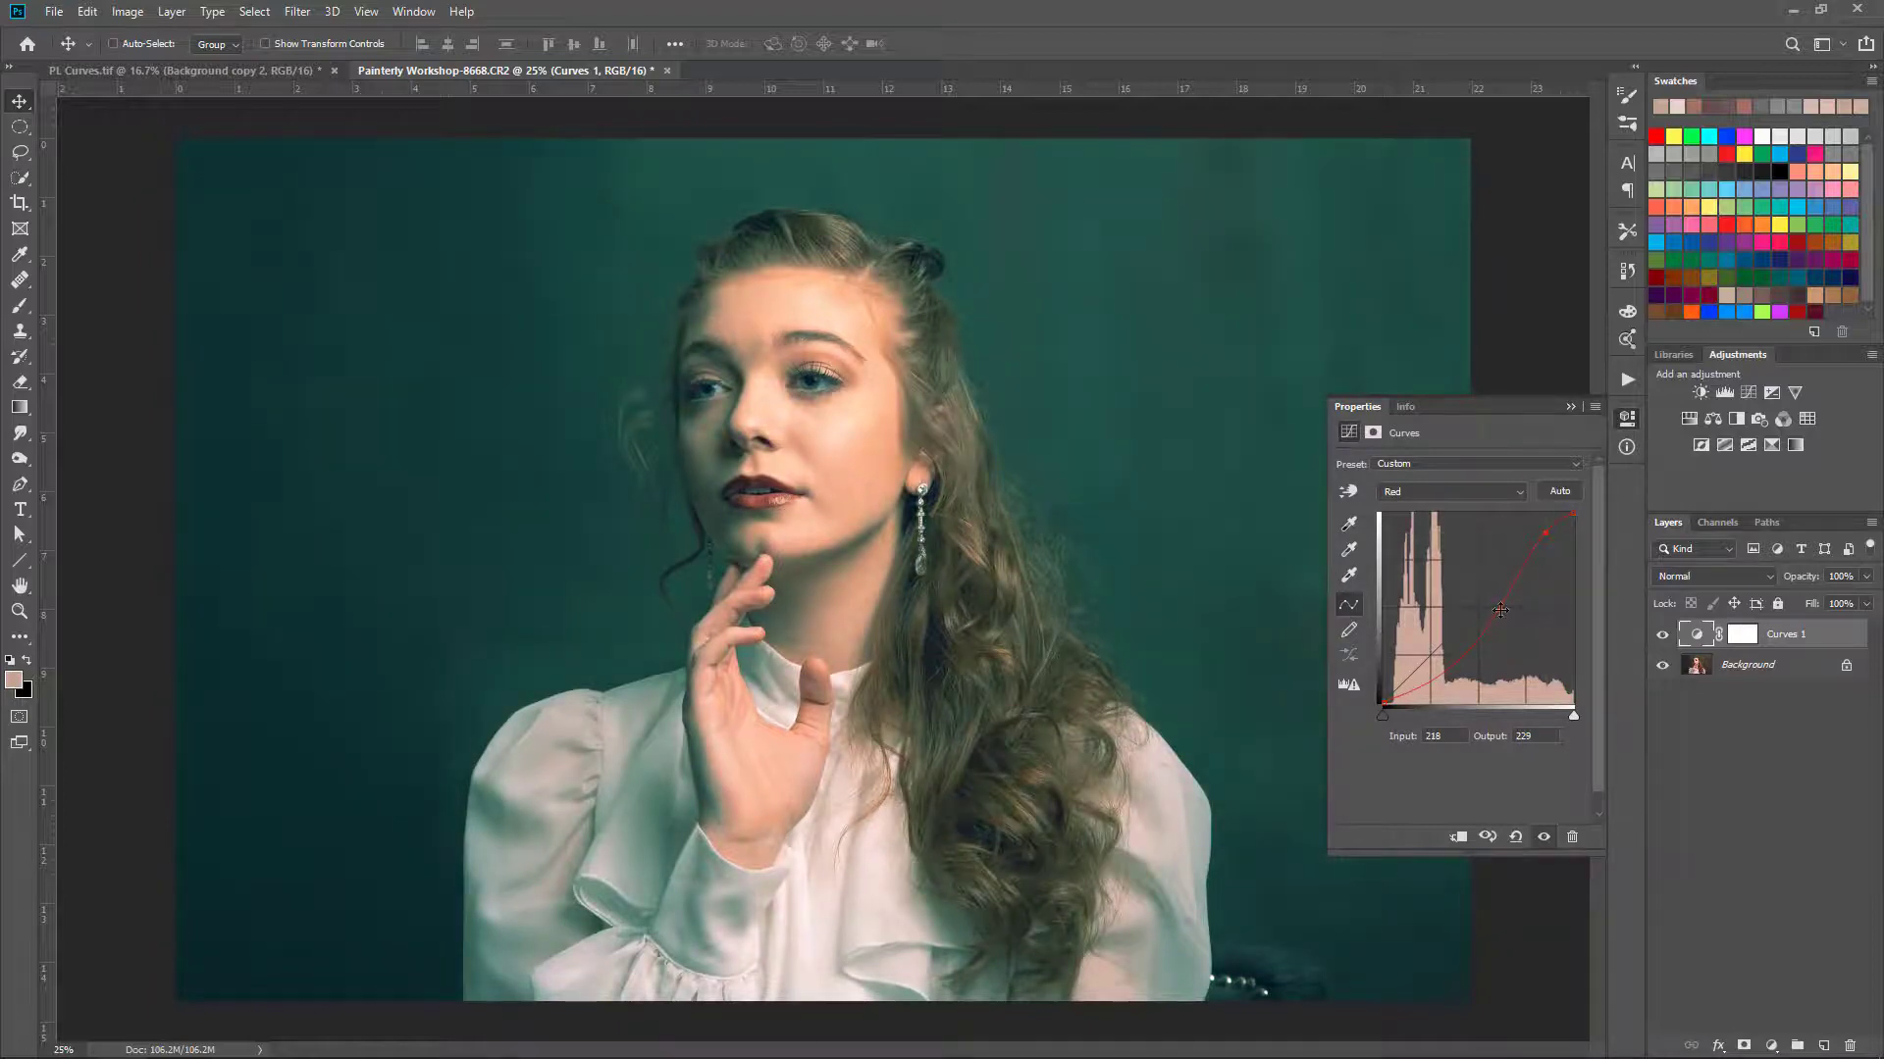
pyautogui.moveTo(1500, 608); pyautogui.dragTo(1497, 610)
pyautogui.moveTo(1547, 536); pyautogui.dragTo(1549, 537)
# Step: Pull the Blue channel's highlights down slightly to warm them, and collapse the curve settings
pyautogui.click(1523, 493)
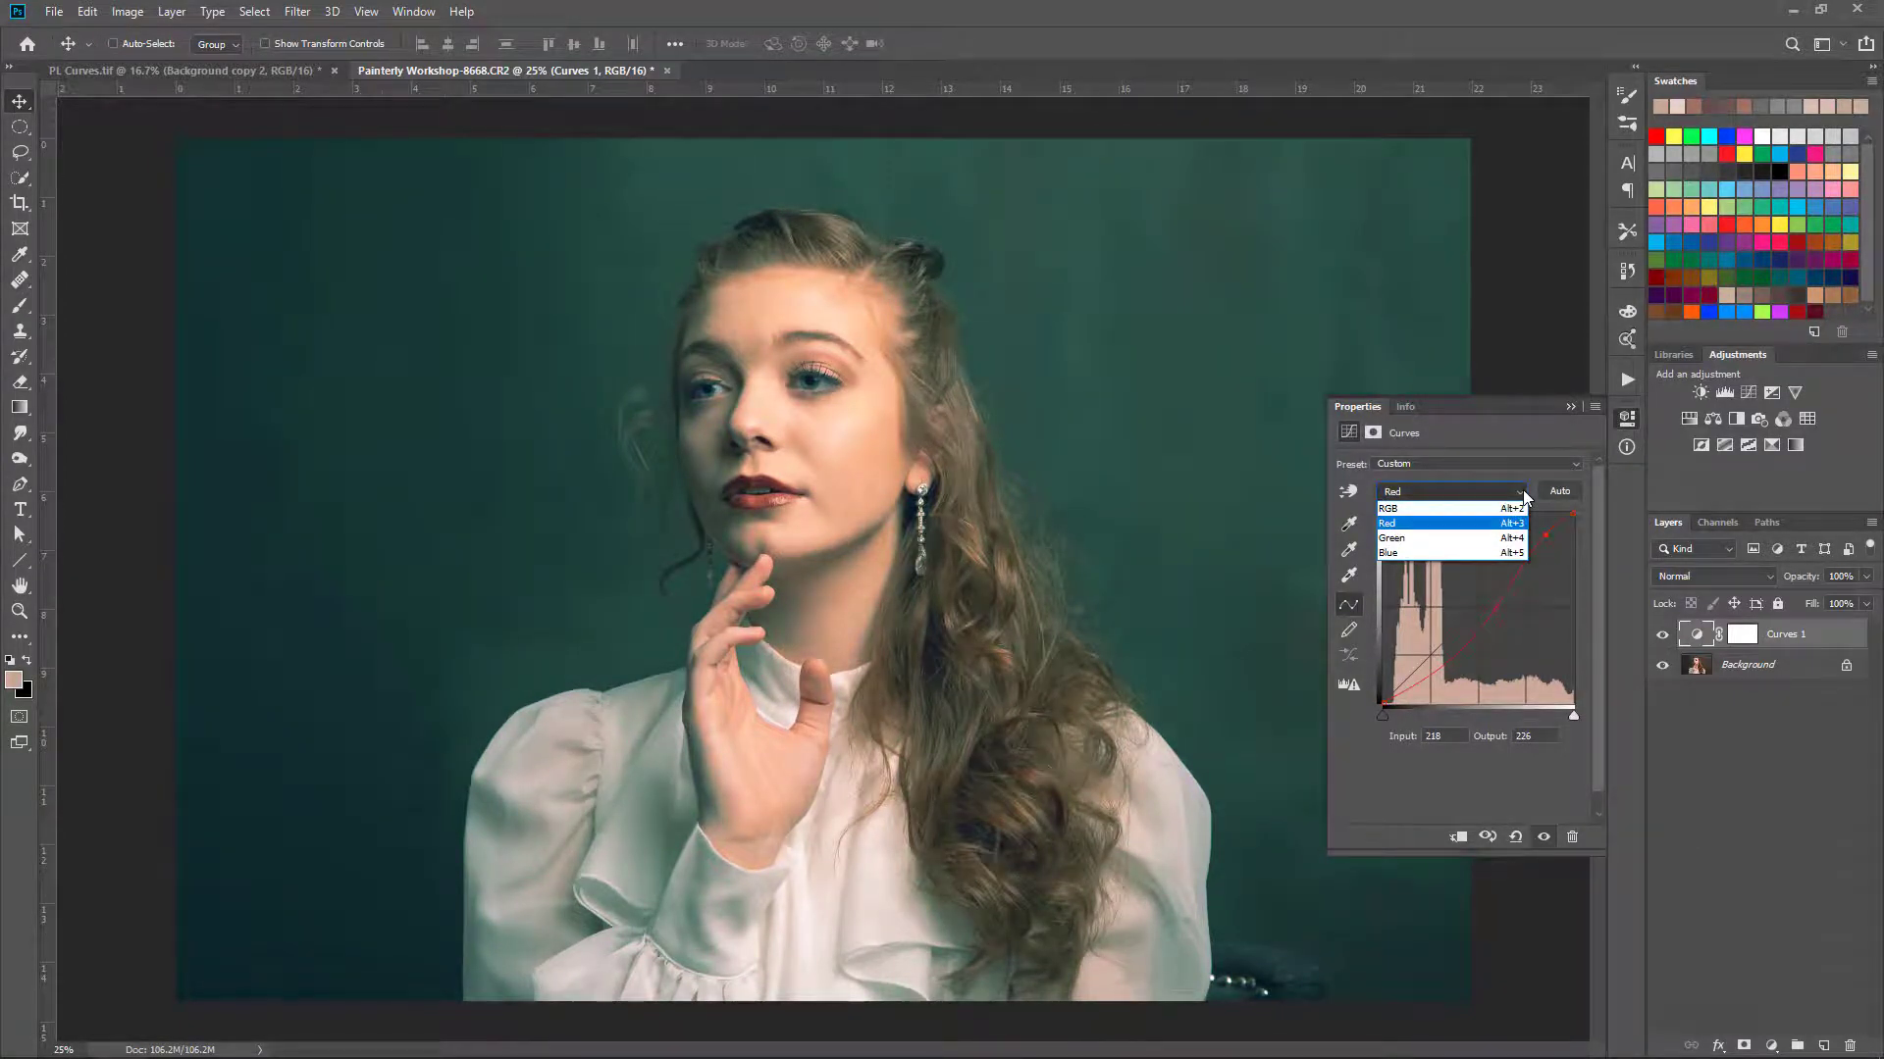
pyautogui.click(1459, 555)
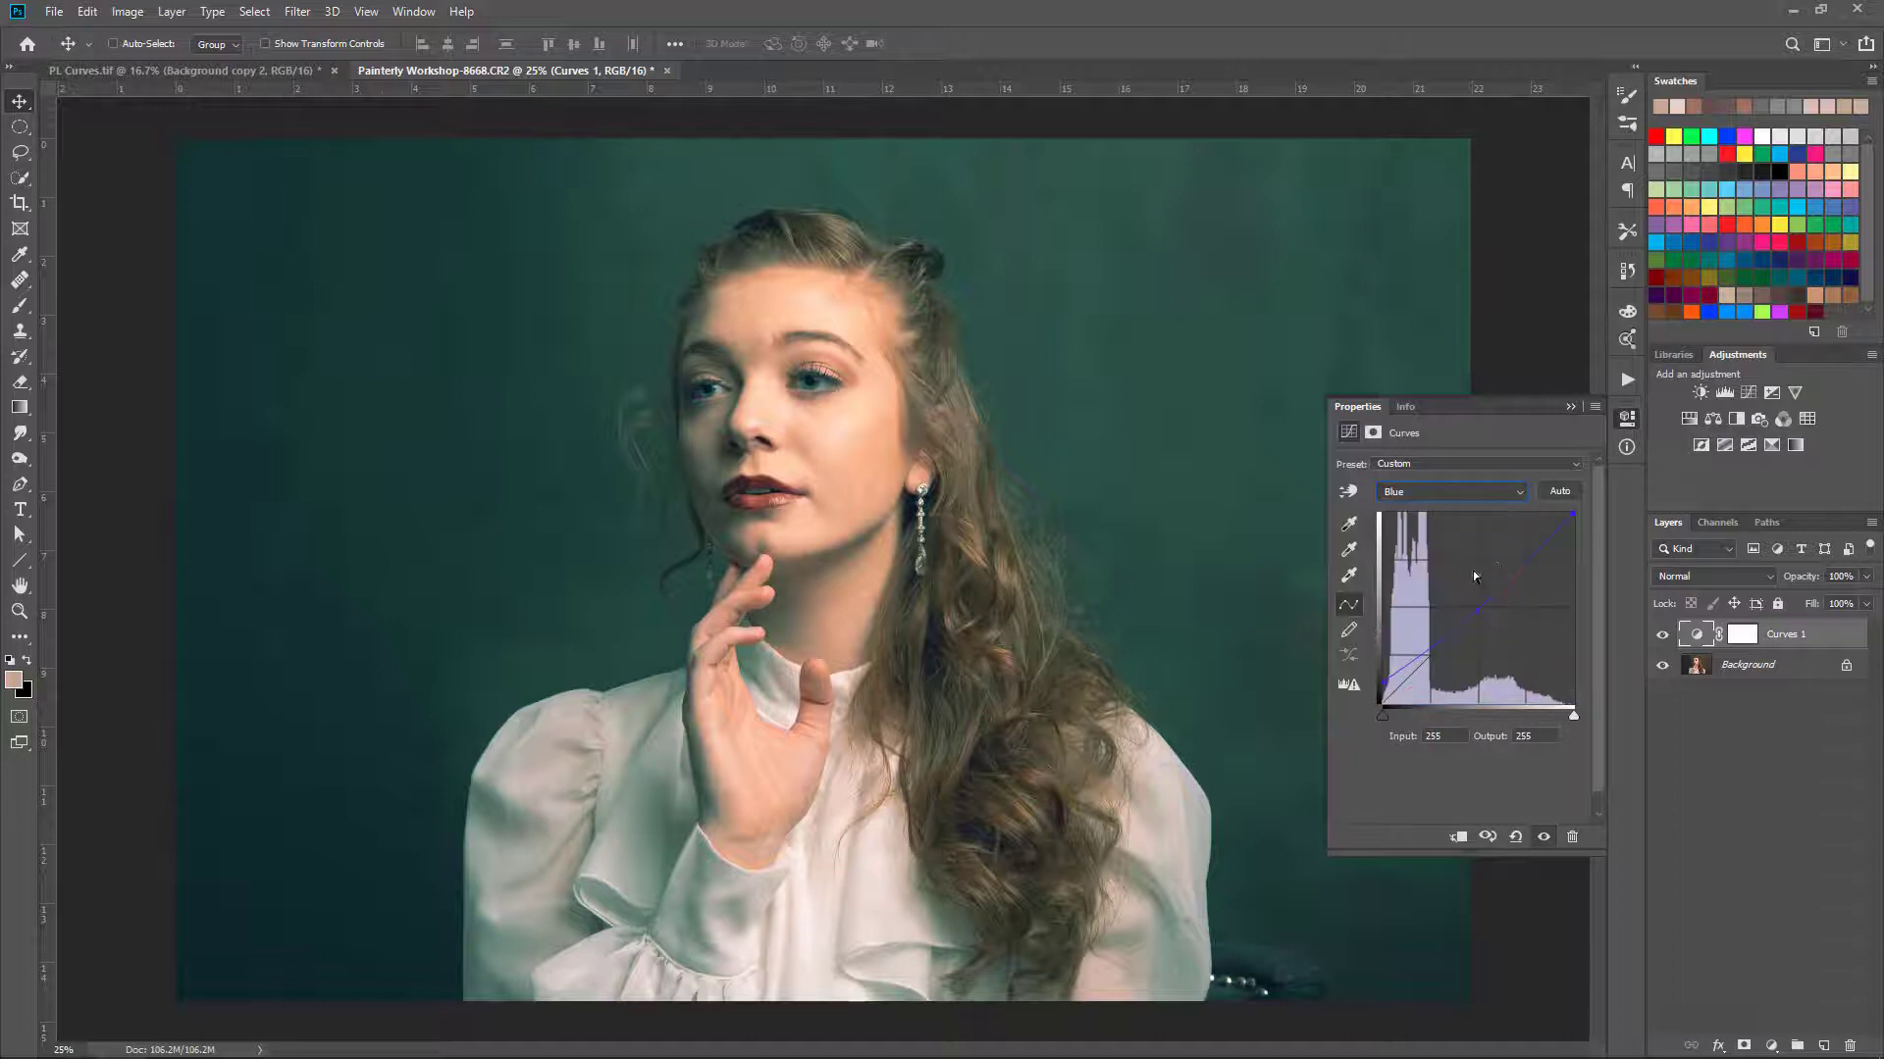
pyautogui.click(1541, 546)
pyautogui.moveTo(1544, 546); pyautogui.dragTo(1547, 554)
pyautogui.click(1569, 406)
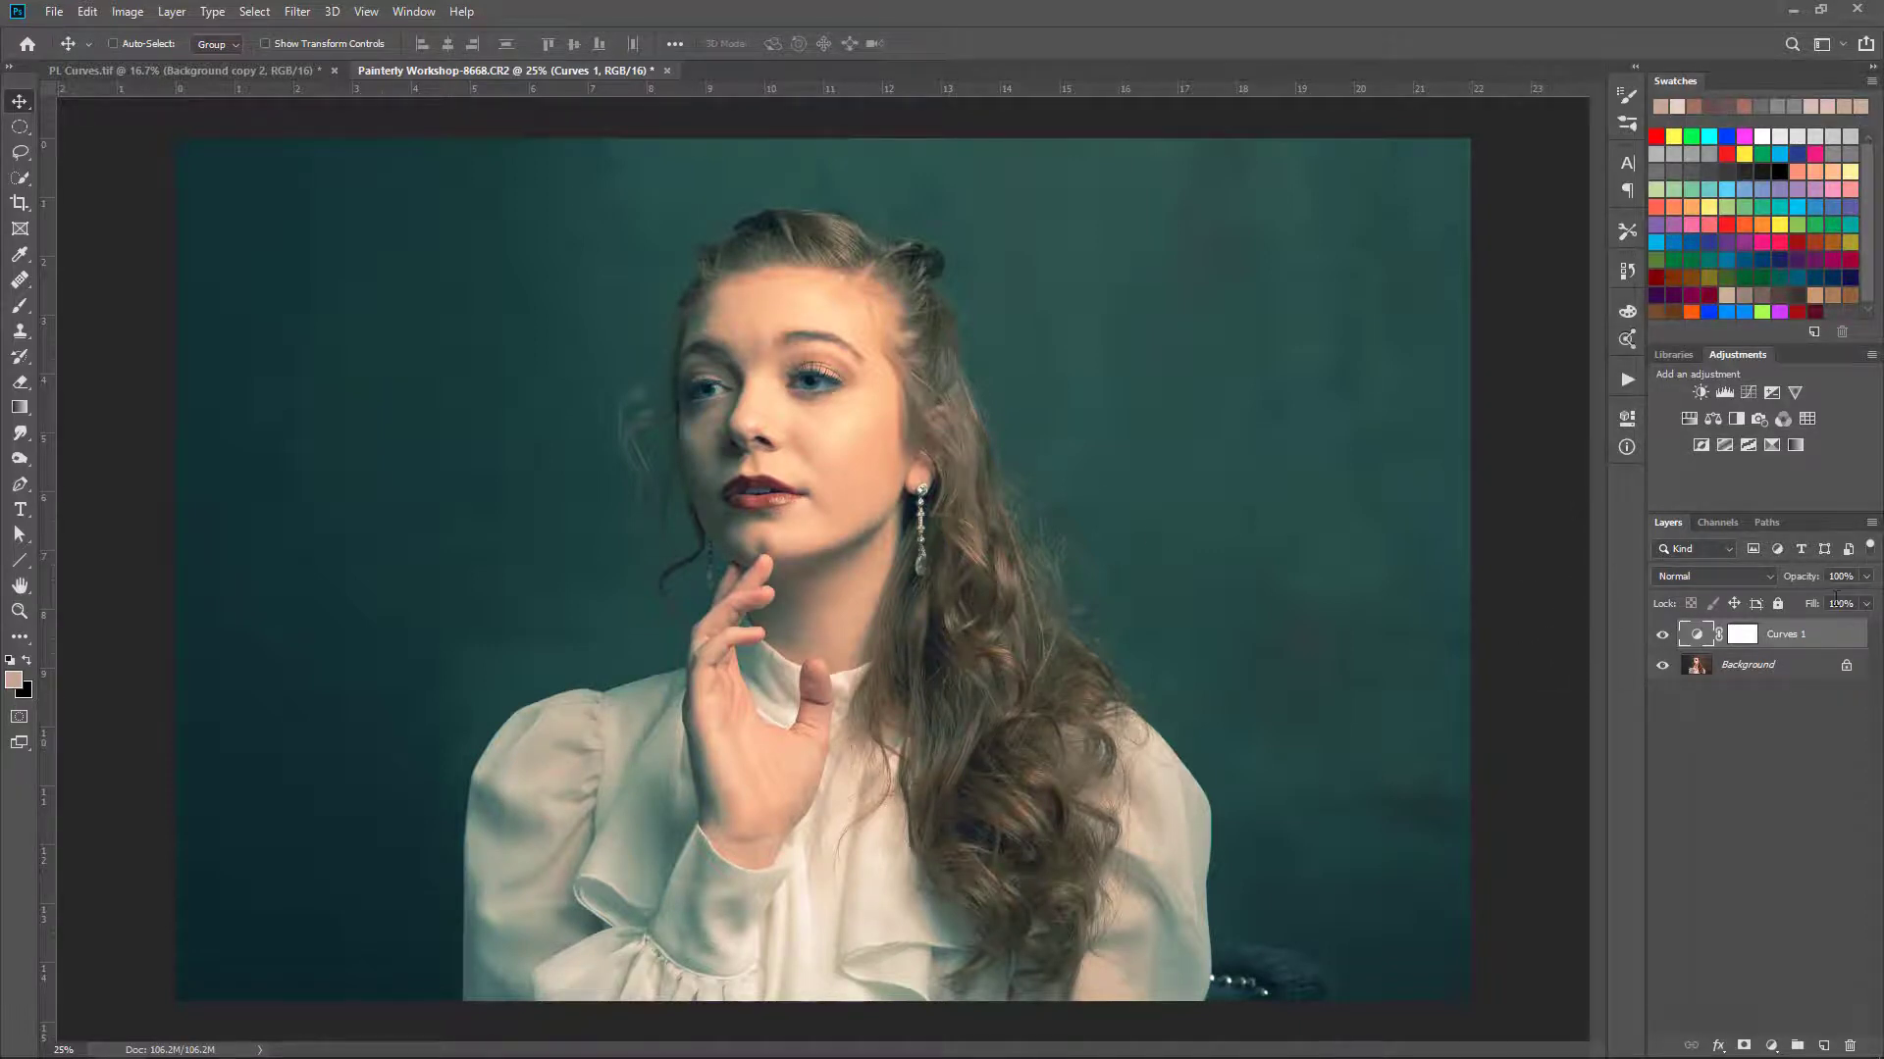
# Step: Reduce the Curves 1 layer's opacity to 67% and compare the portrait with the layer hidden and shown
pyautogui.click(1867, 578)
pyautogui.moveTo(1869, 601); pyautogui.dragTo(1841, 603)
pyautogui.click(1662, 635)
pyautogui.click(1663, 637)
pyautogui.click(1662, 637)
pyautogui.click(1663, 637)
# Step: Reopen the Curves 1 settings, try the Darker (RGB) preset, and replace it with Strong Contrast (RGB)
pyautogui.doubleClick(1696, 635)
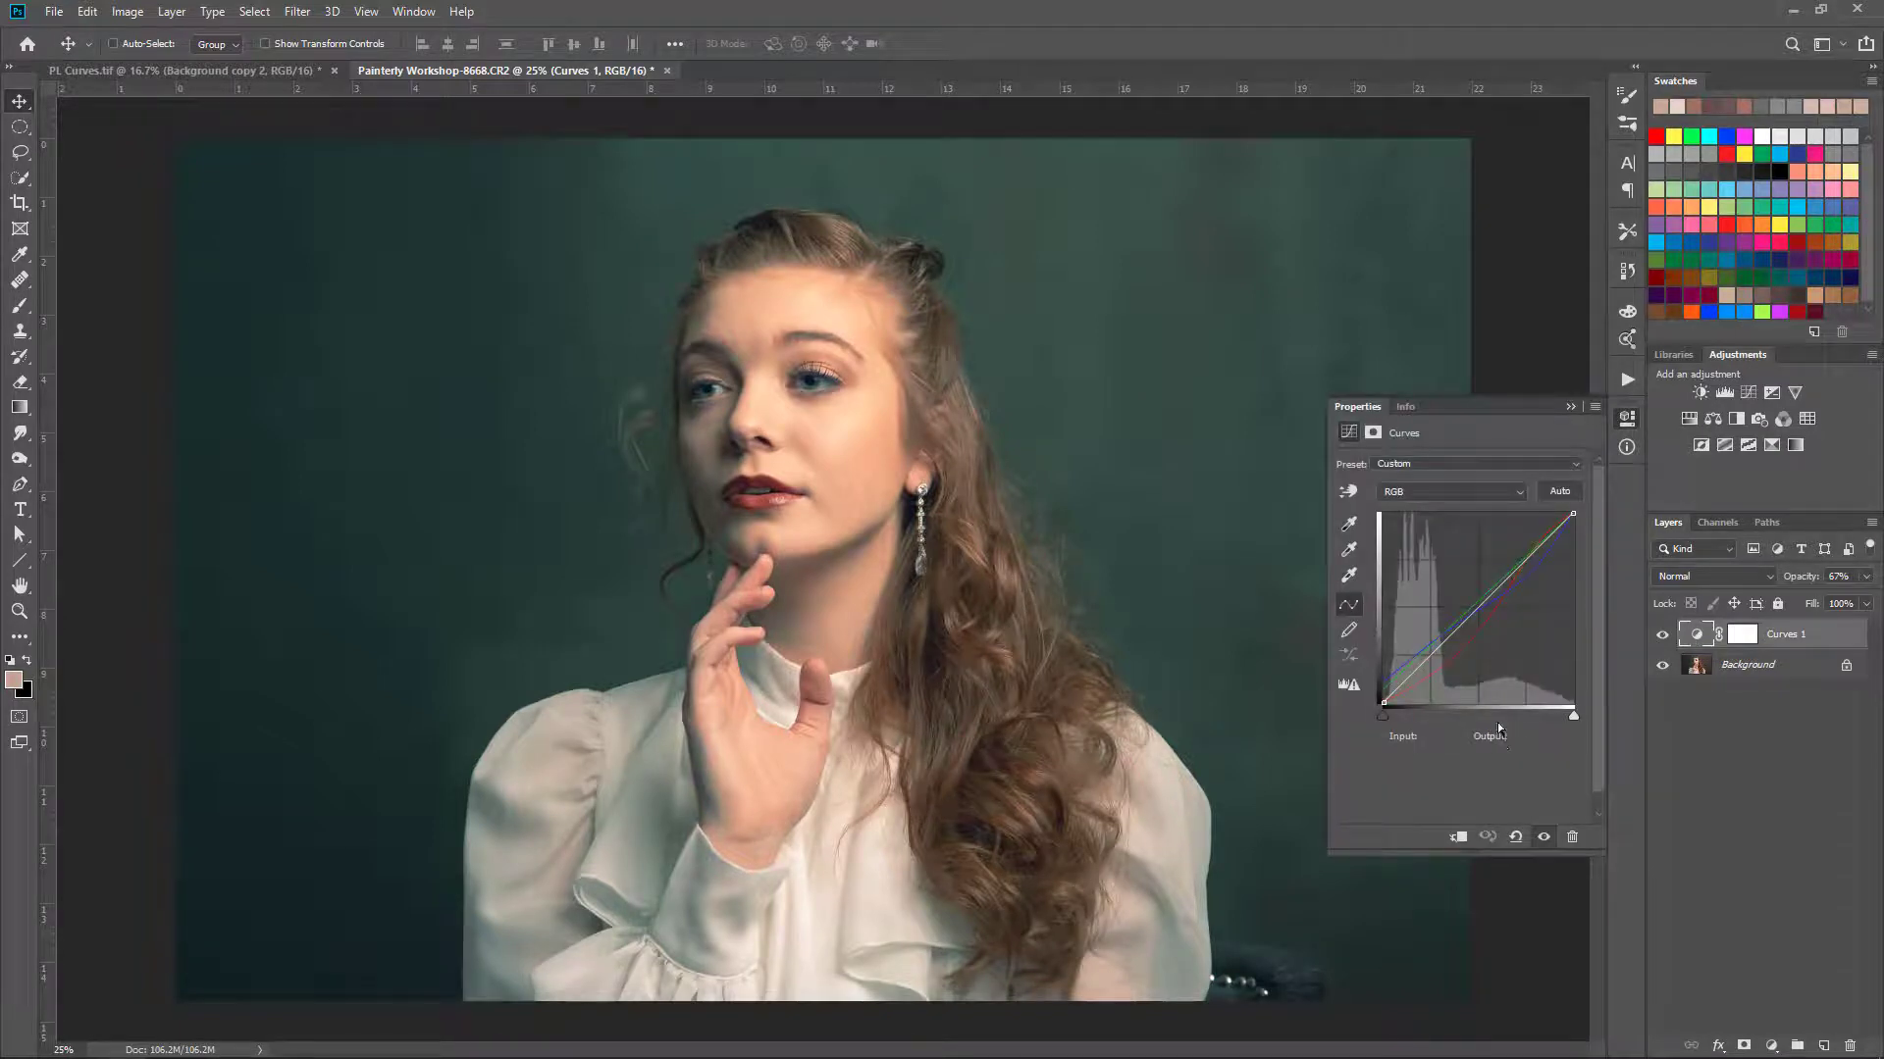
pyautogui.click(1575, 465)
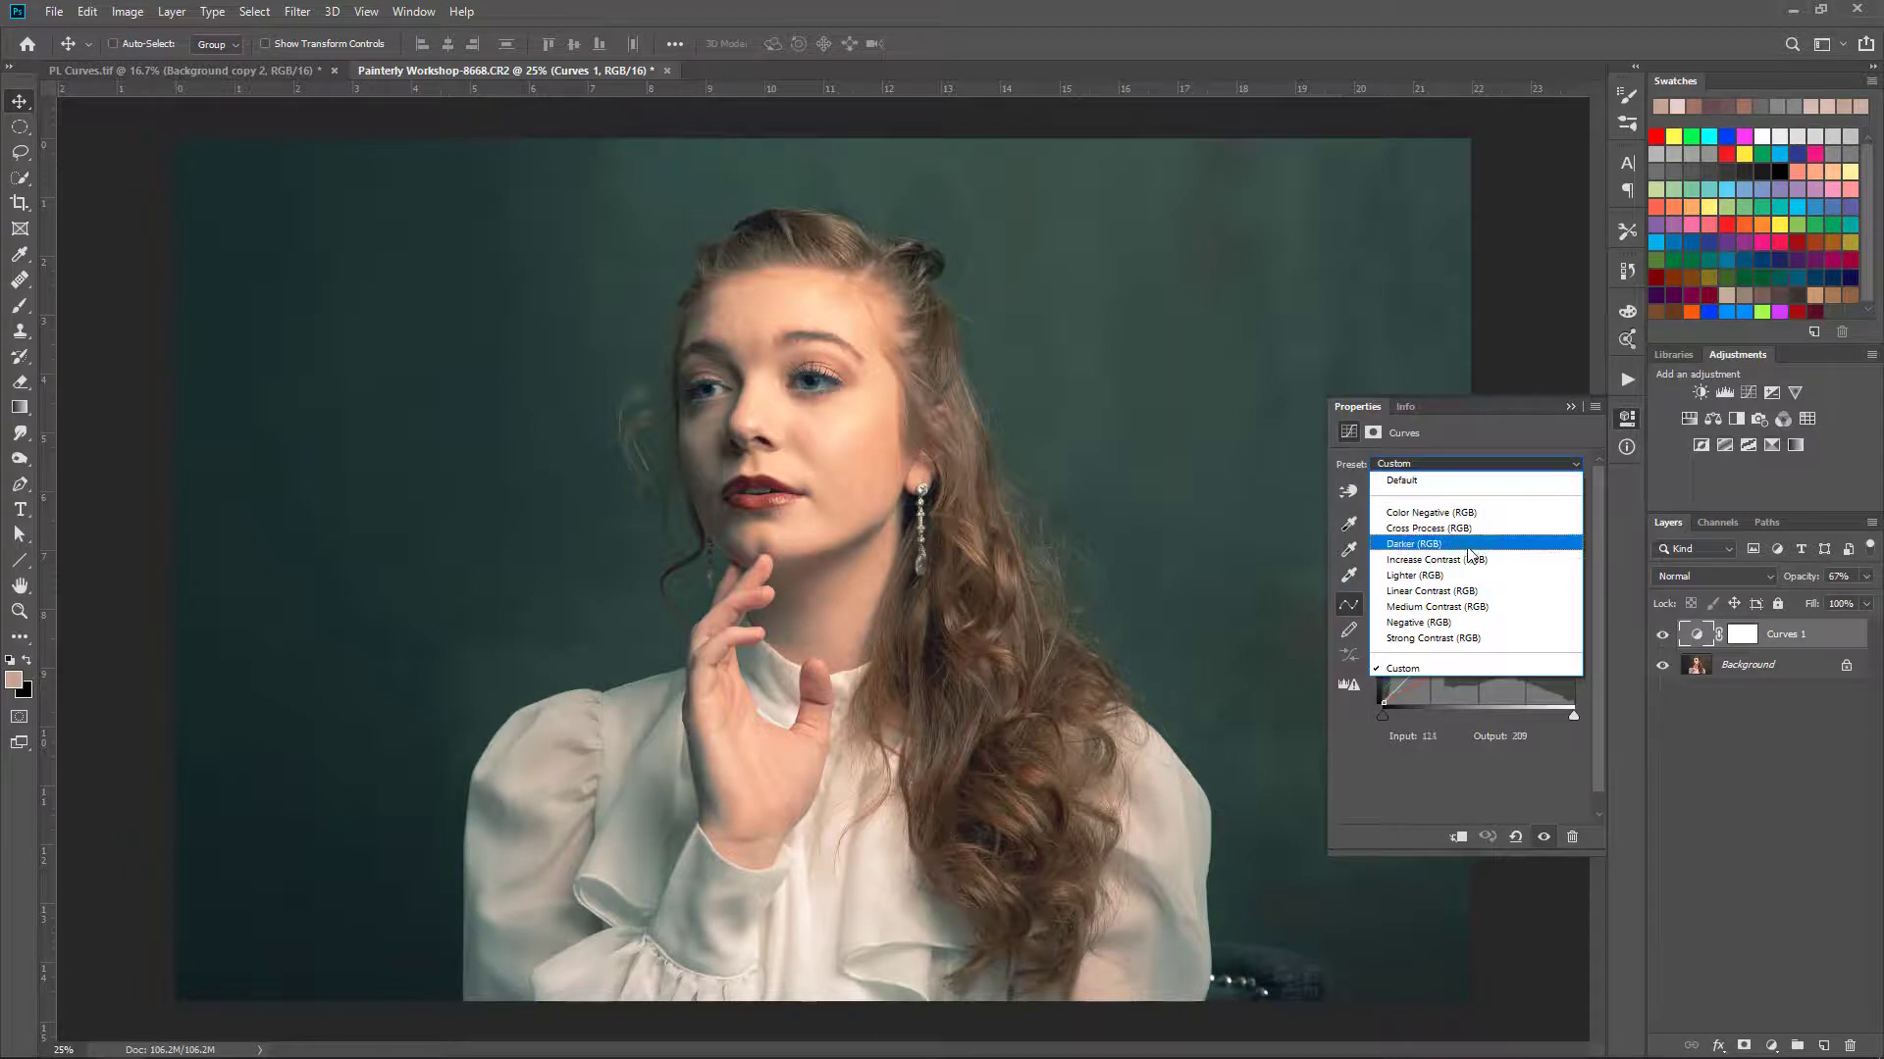
pyautogui.click(1467, 544)
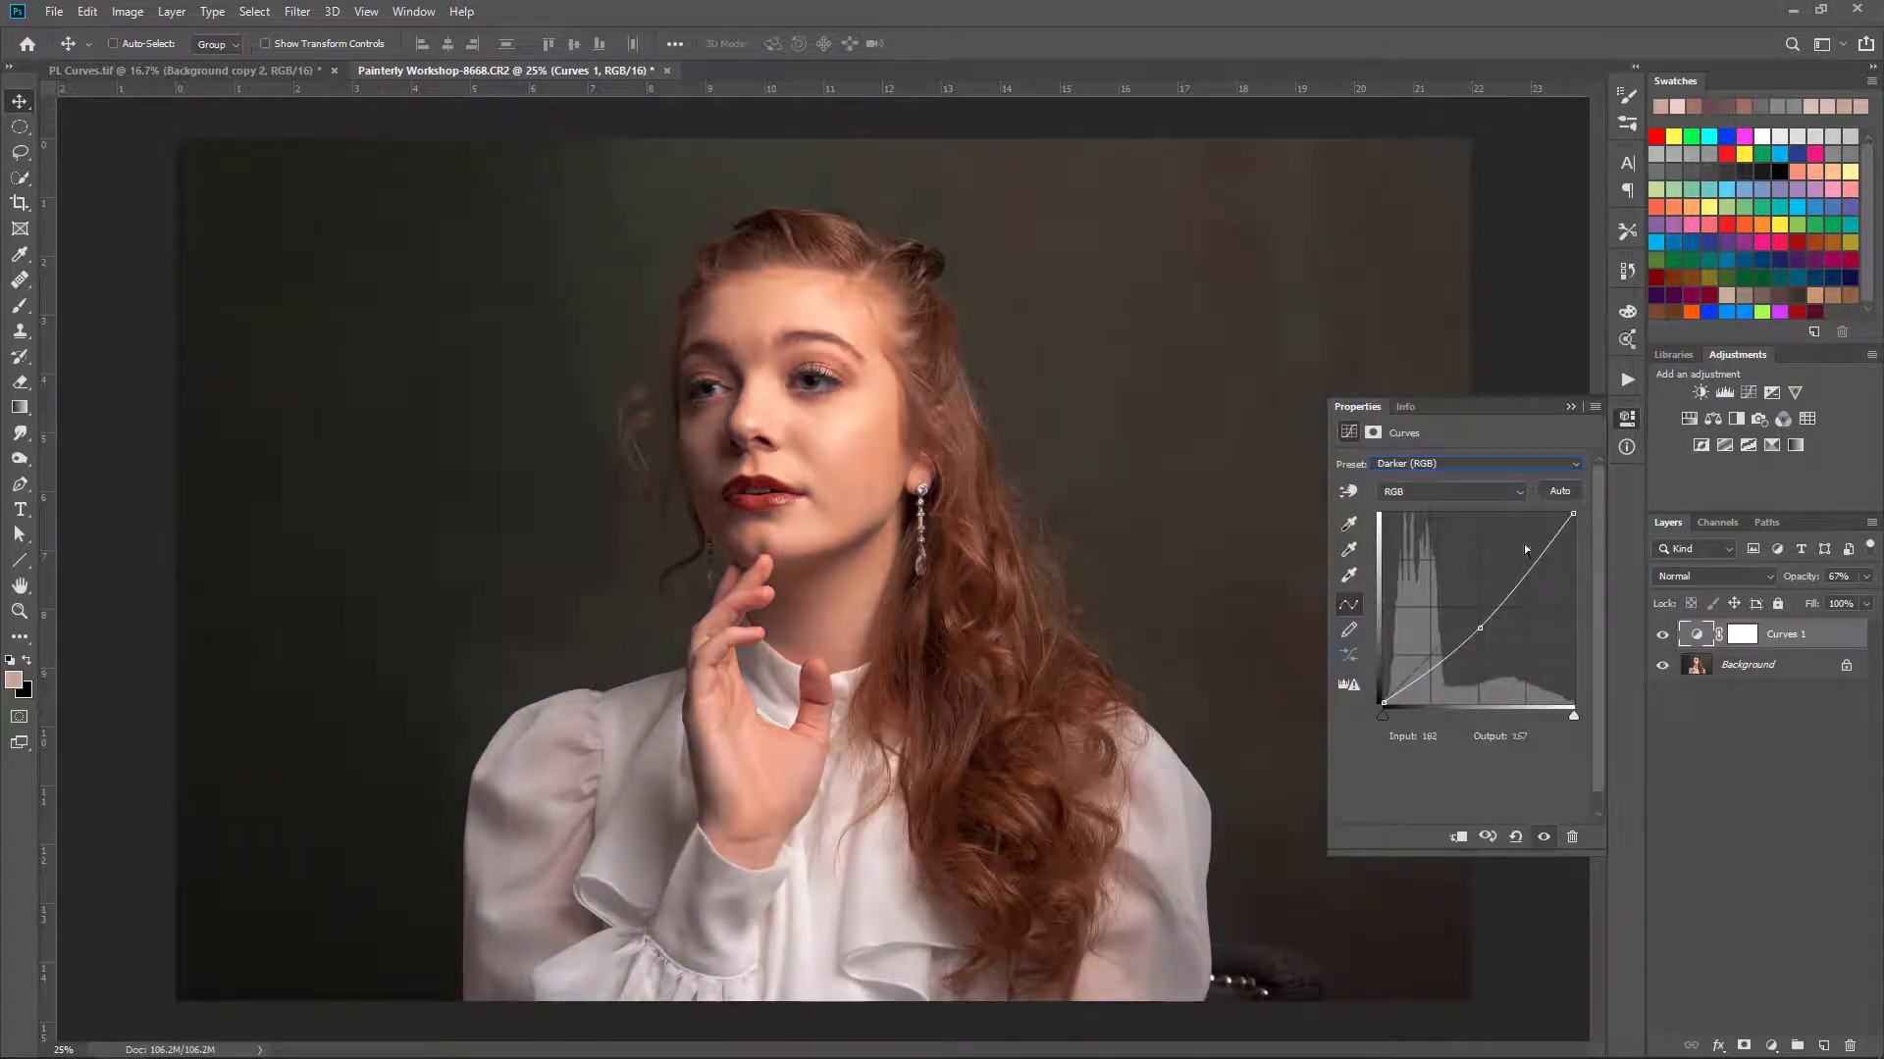
pyautogui.click(1574, 465)
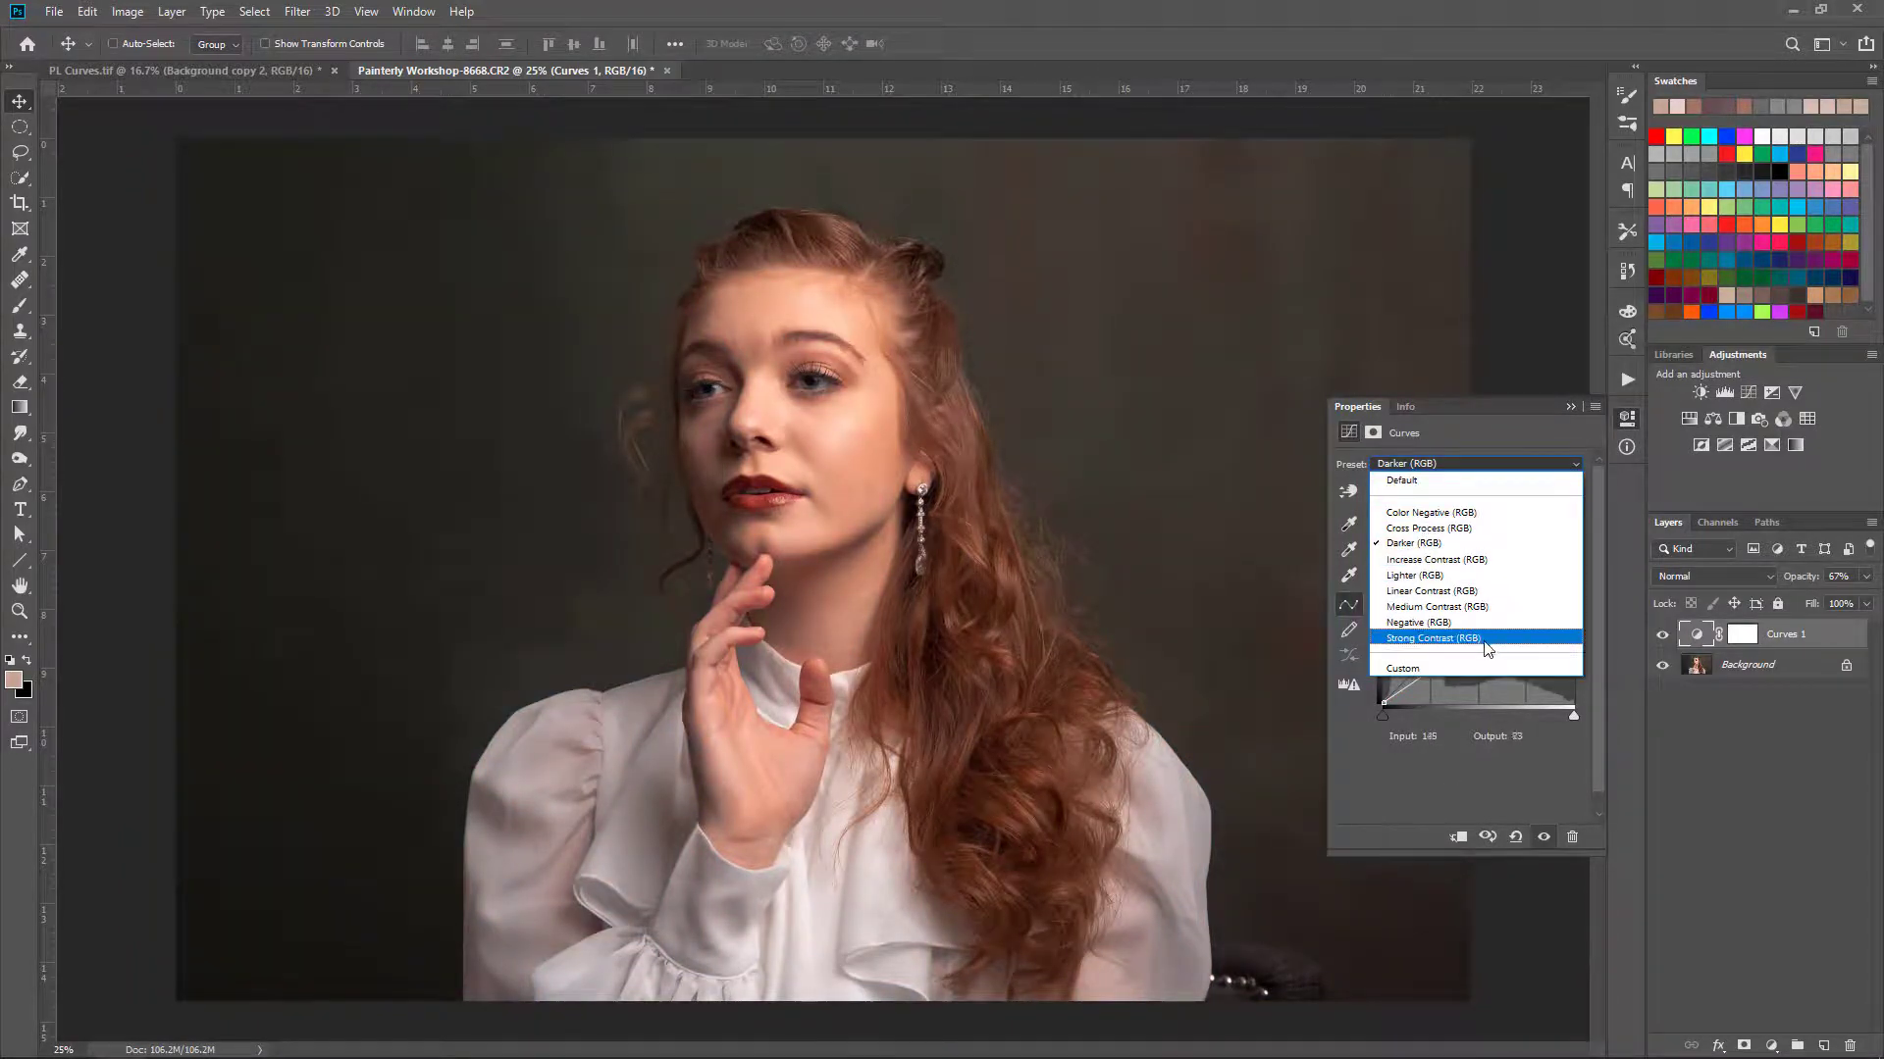
pyautogui.click(1441, 640)
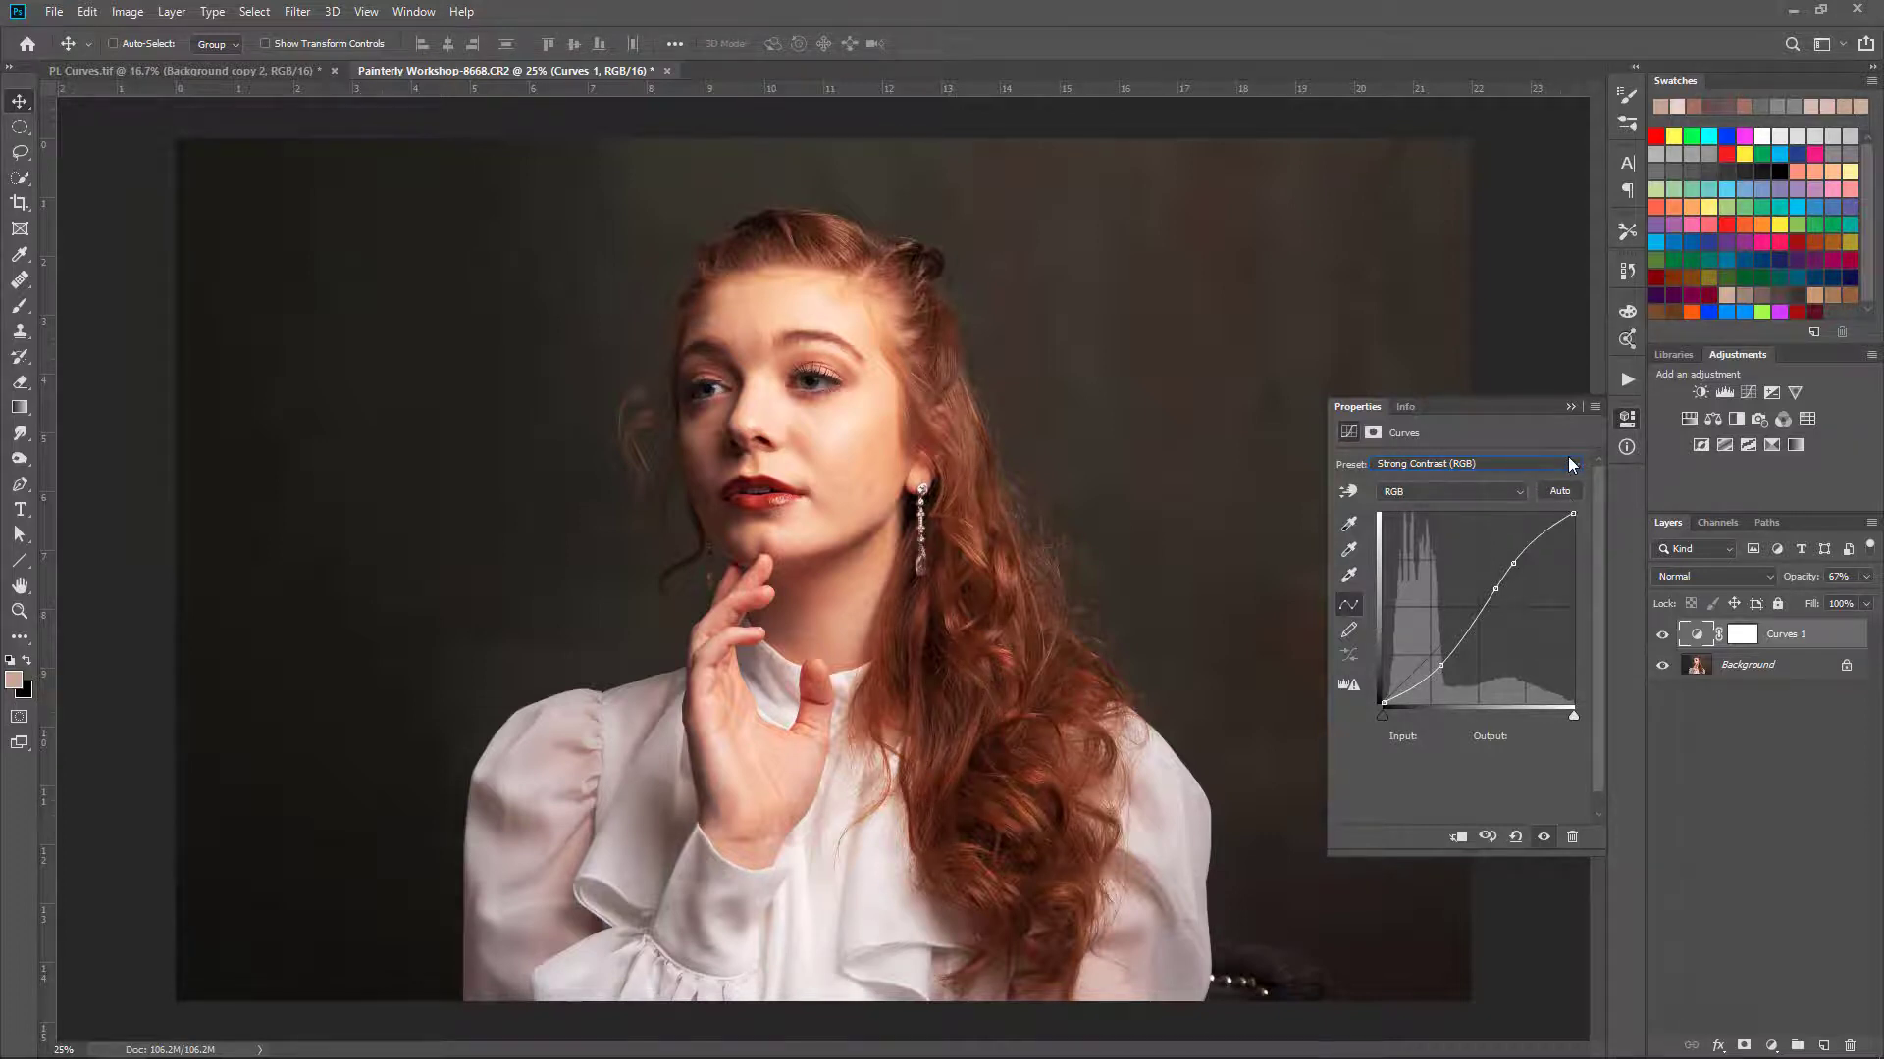
# Step: Try the Lighter (RGB) and Medium Contrast (RGB) presets on Curves 1, and reset the curve to its default
pyautogui.click(1538, 465)
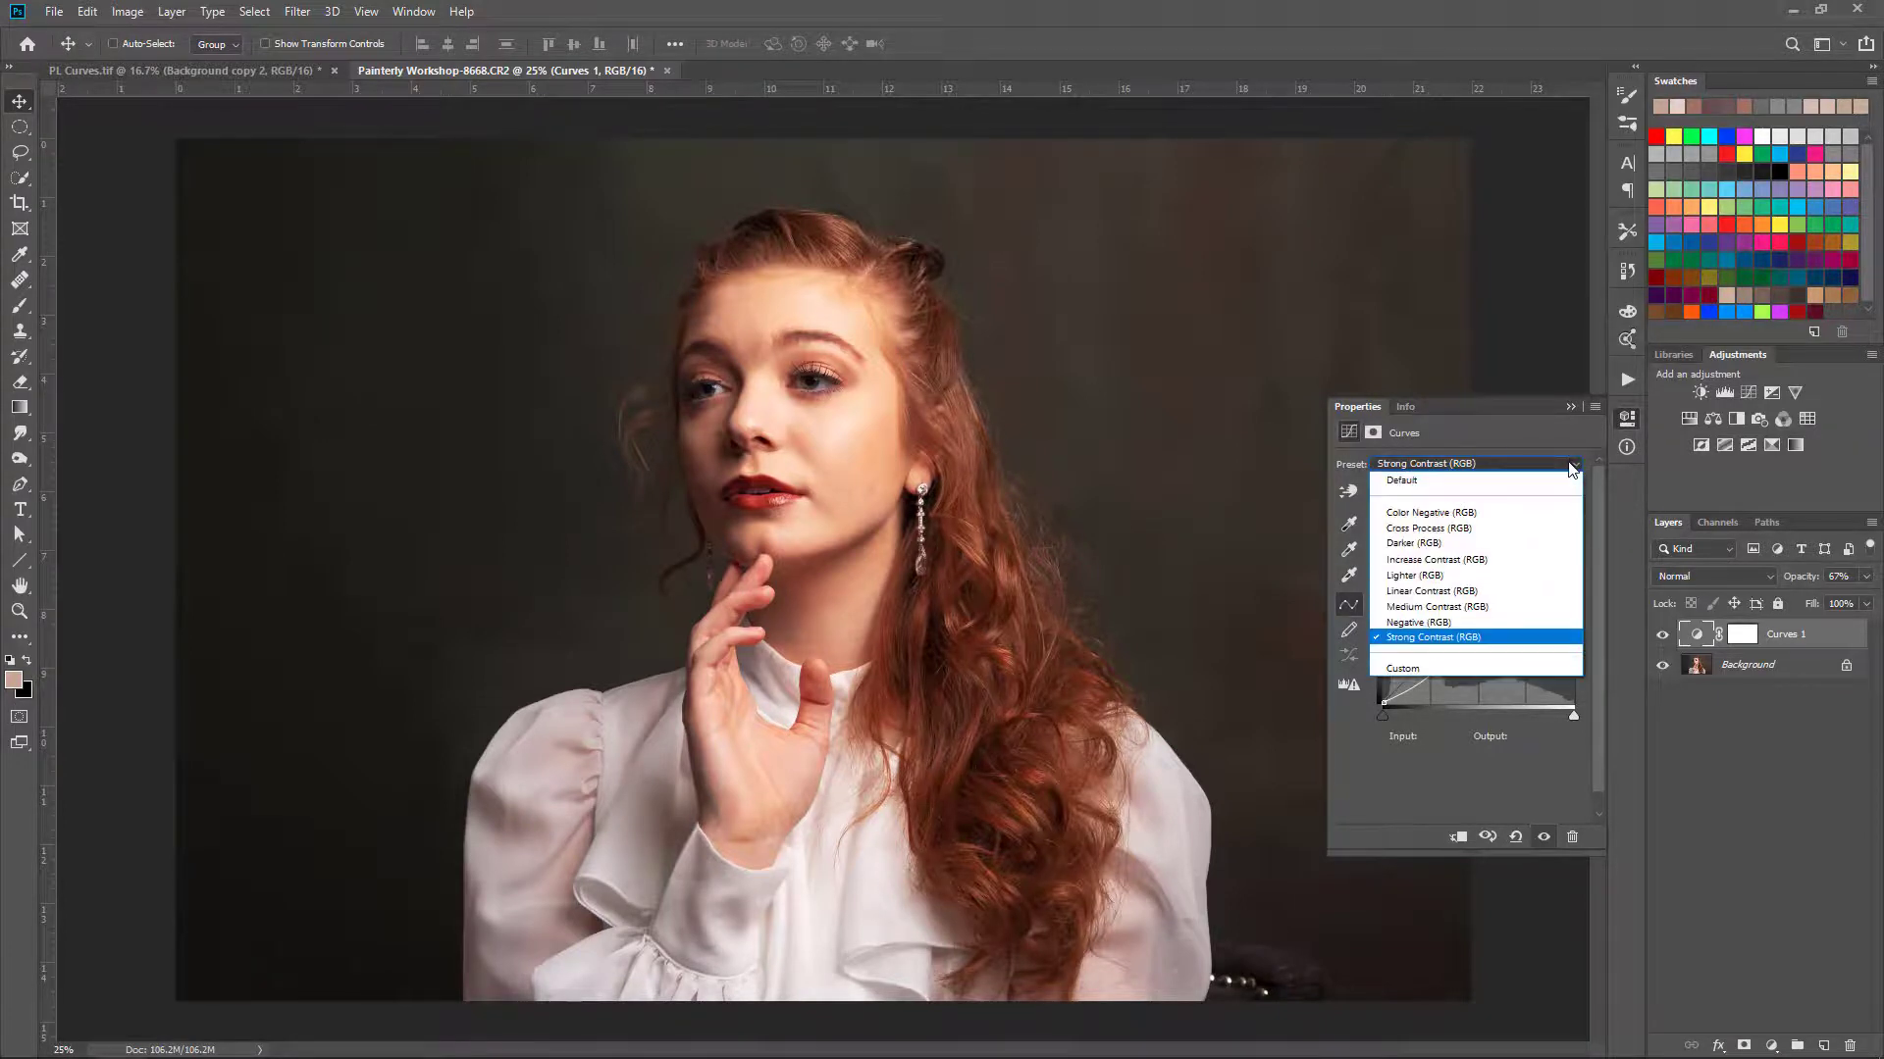
pyautogui.click(1481, 575)
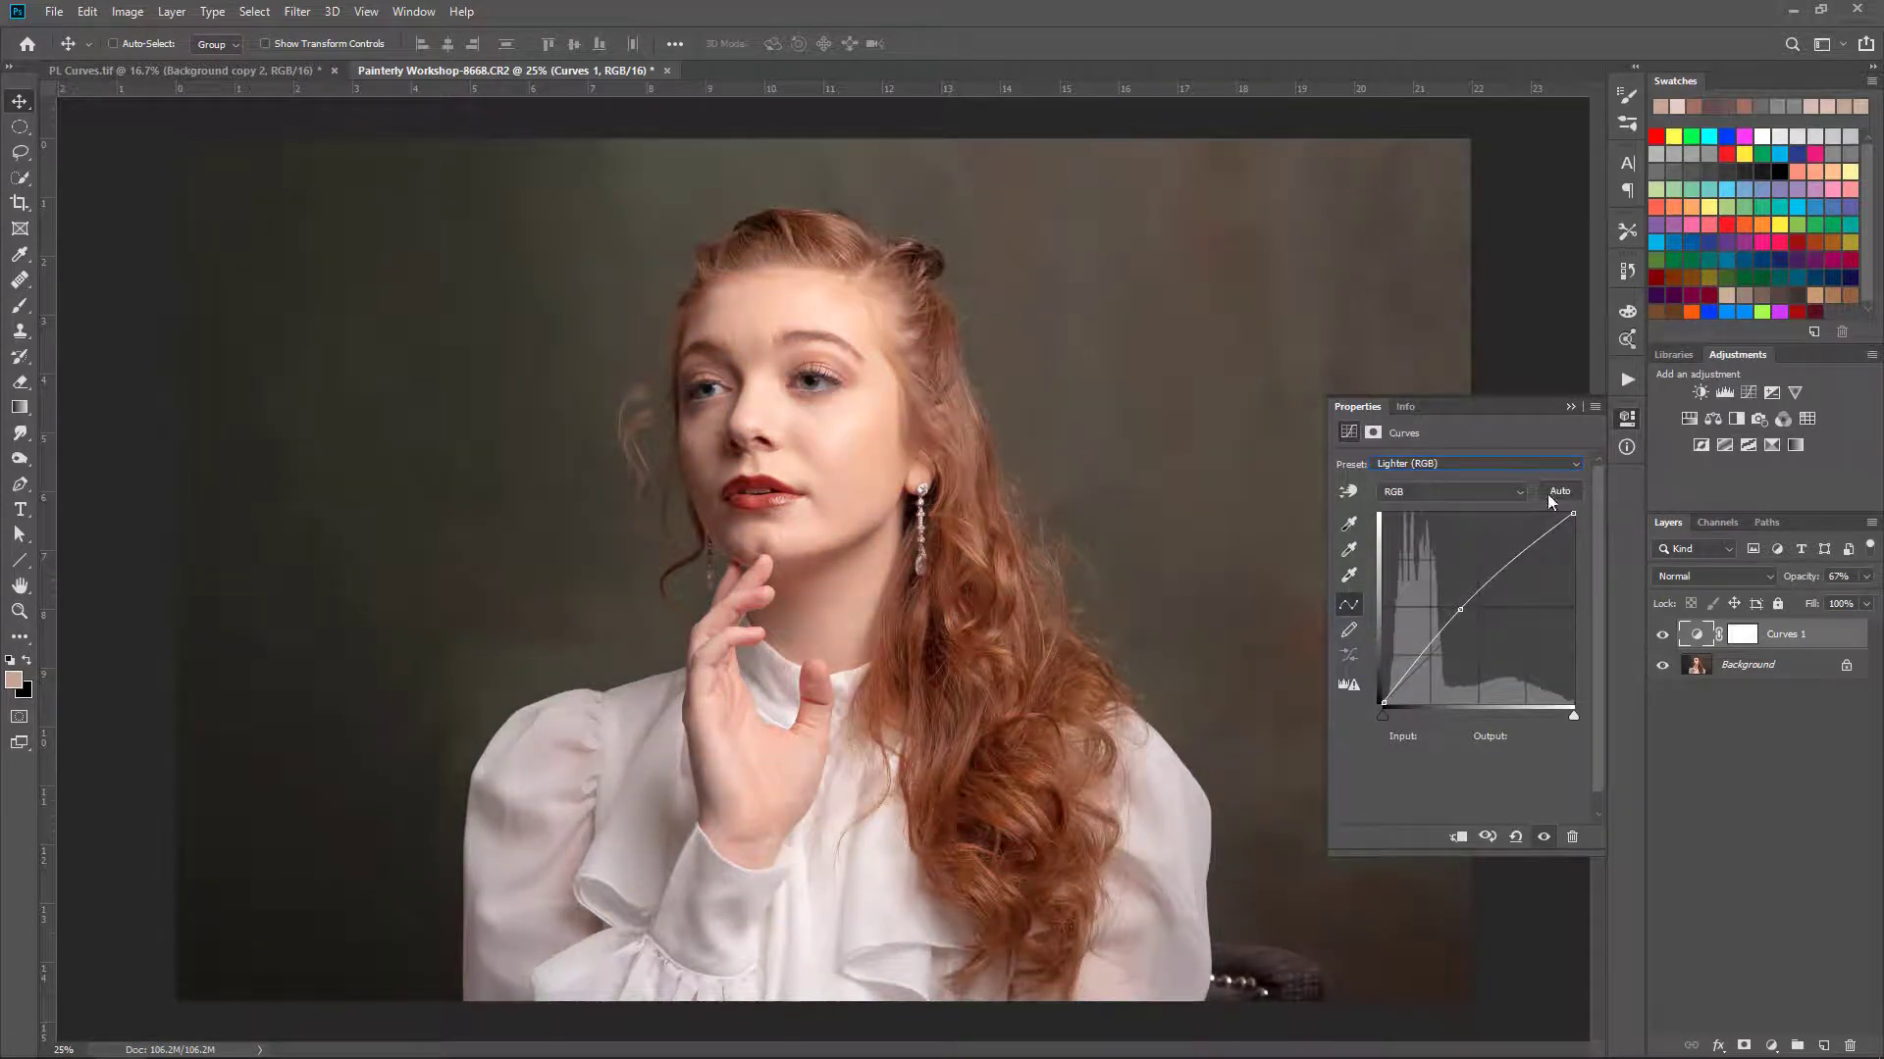
pyautogui.click(1575, 465)
pyautogui.click(1469, 603)
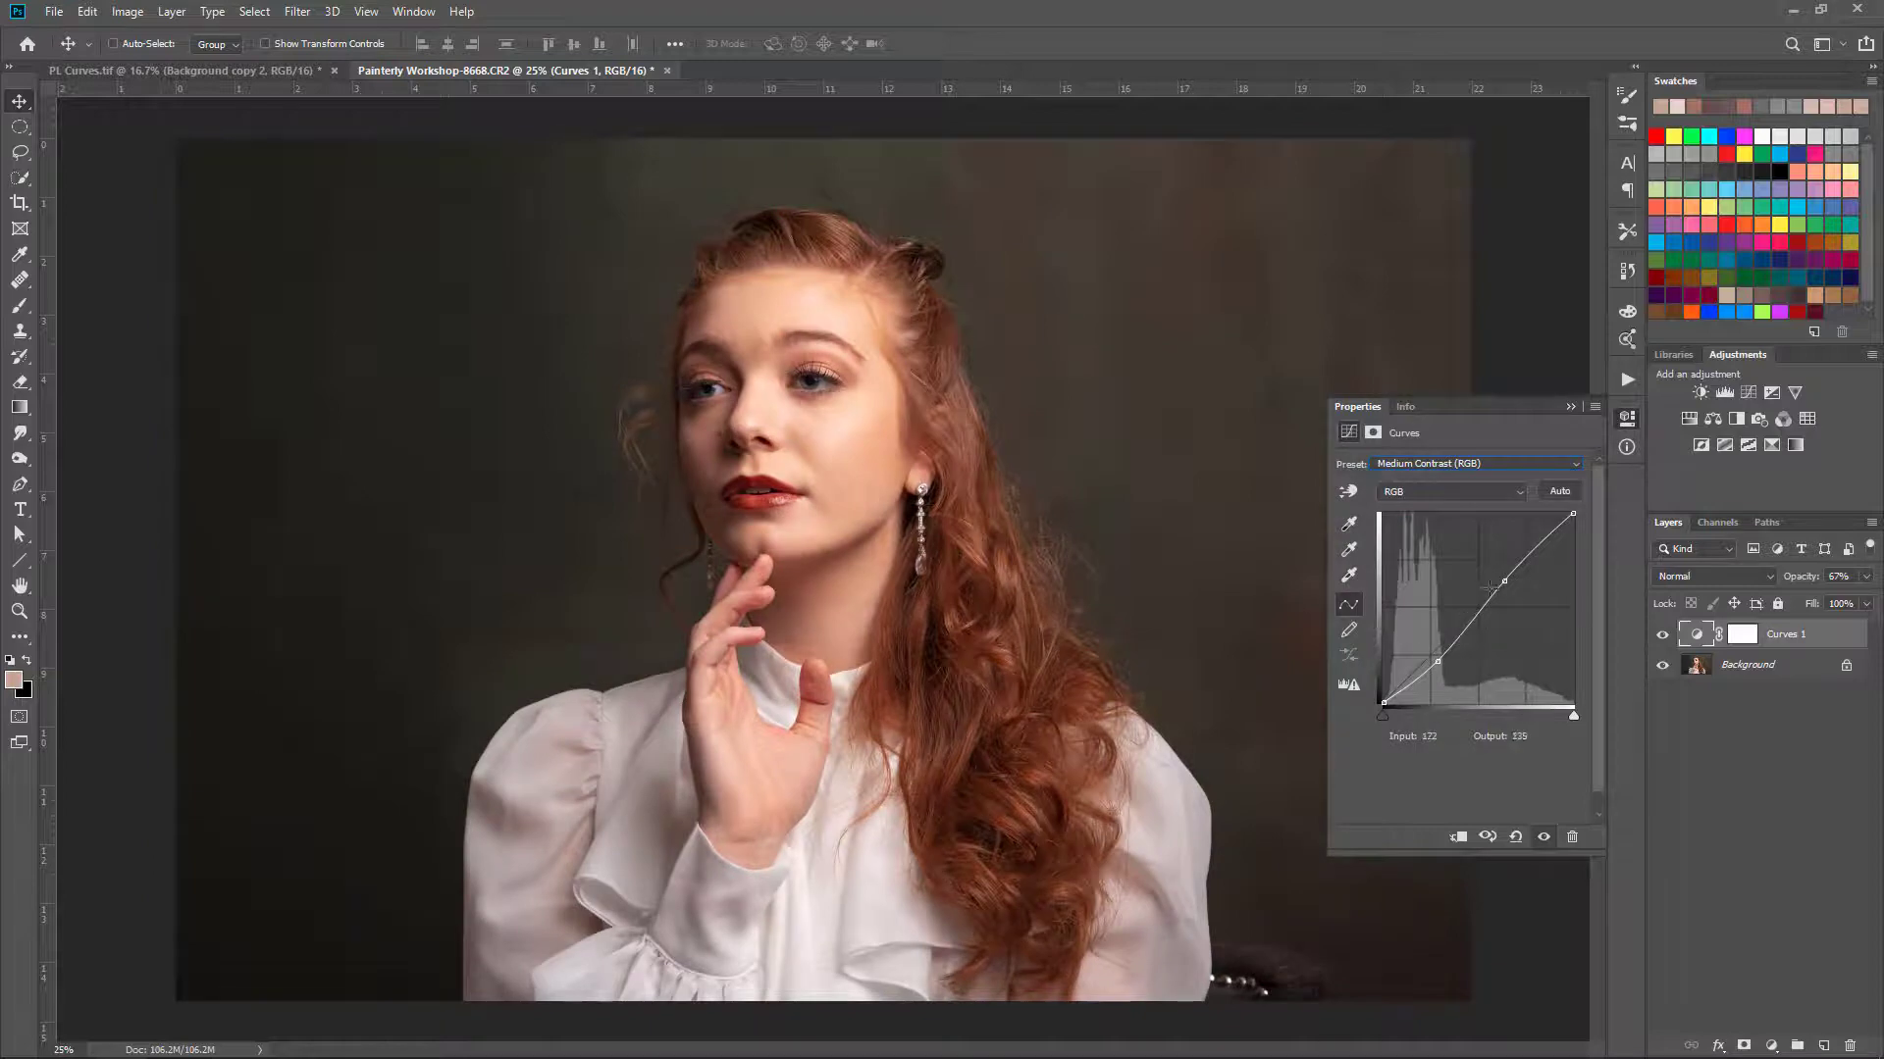
pyautogui.click(1488, 837)
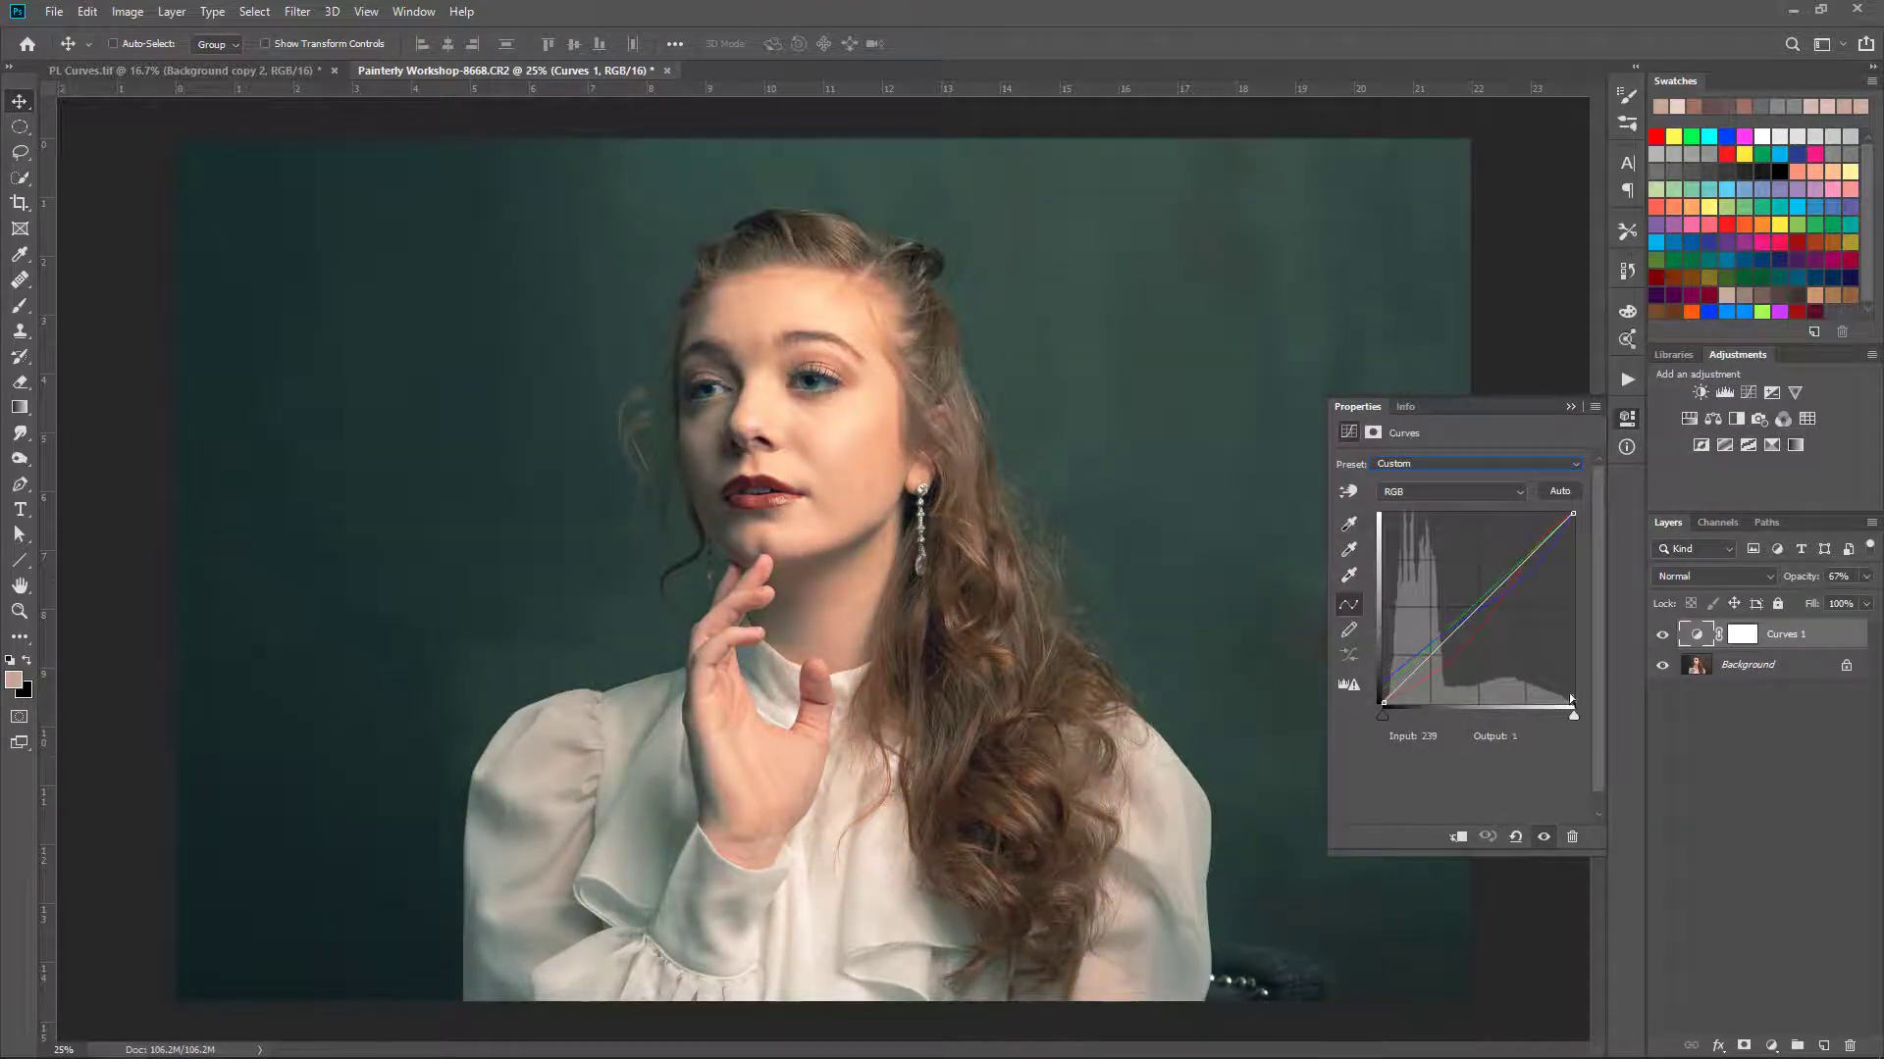
pyautogui.click(1516, 837)
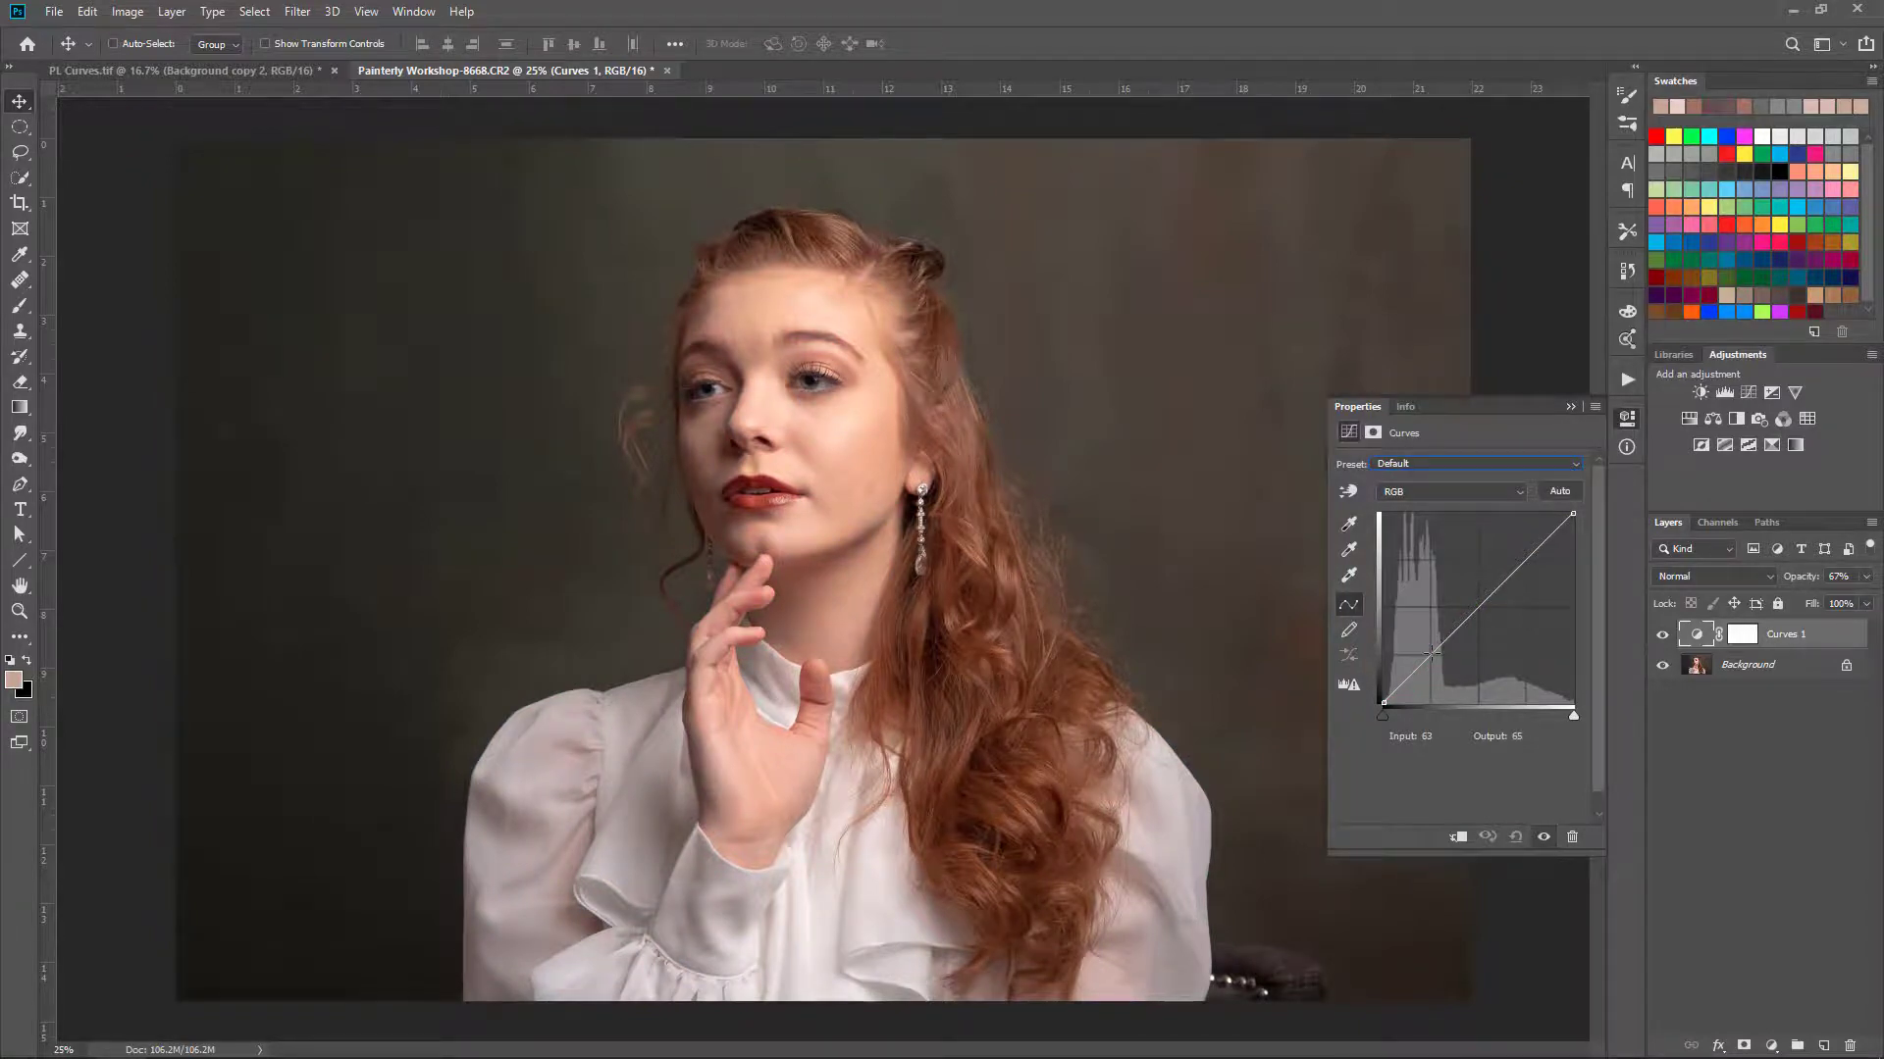
# Step: Lift the RGB curve's shadows to input 51, output 76, pull its highlights down slightly, and collapse the curve settings
pyautogui.moveTo(1421, 664); pyautogui.dragTo(1421, 633)
pyautogui.click(1515, 569)
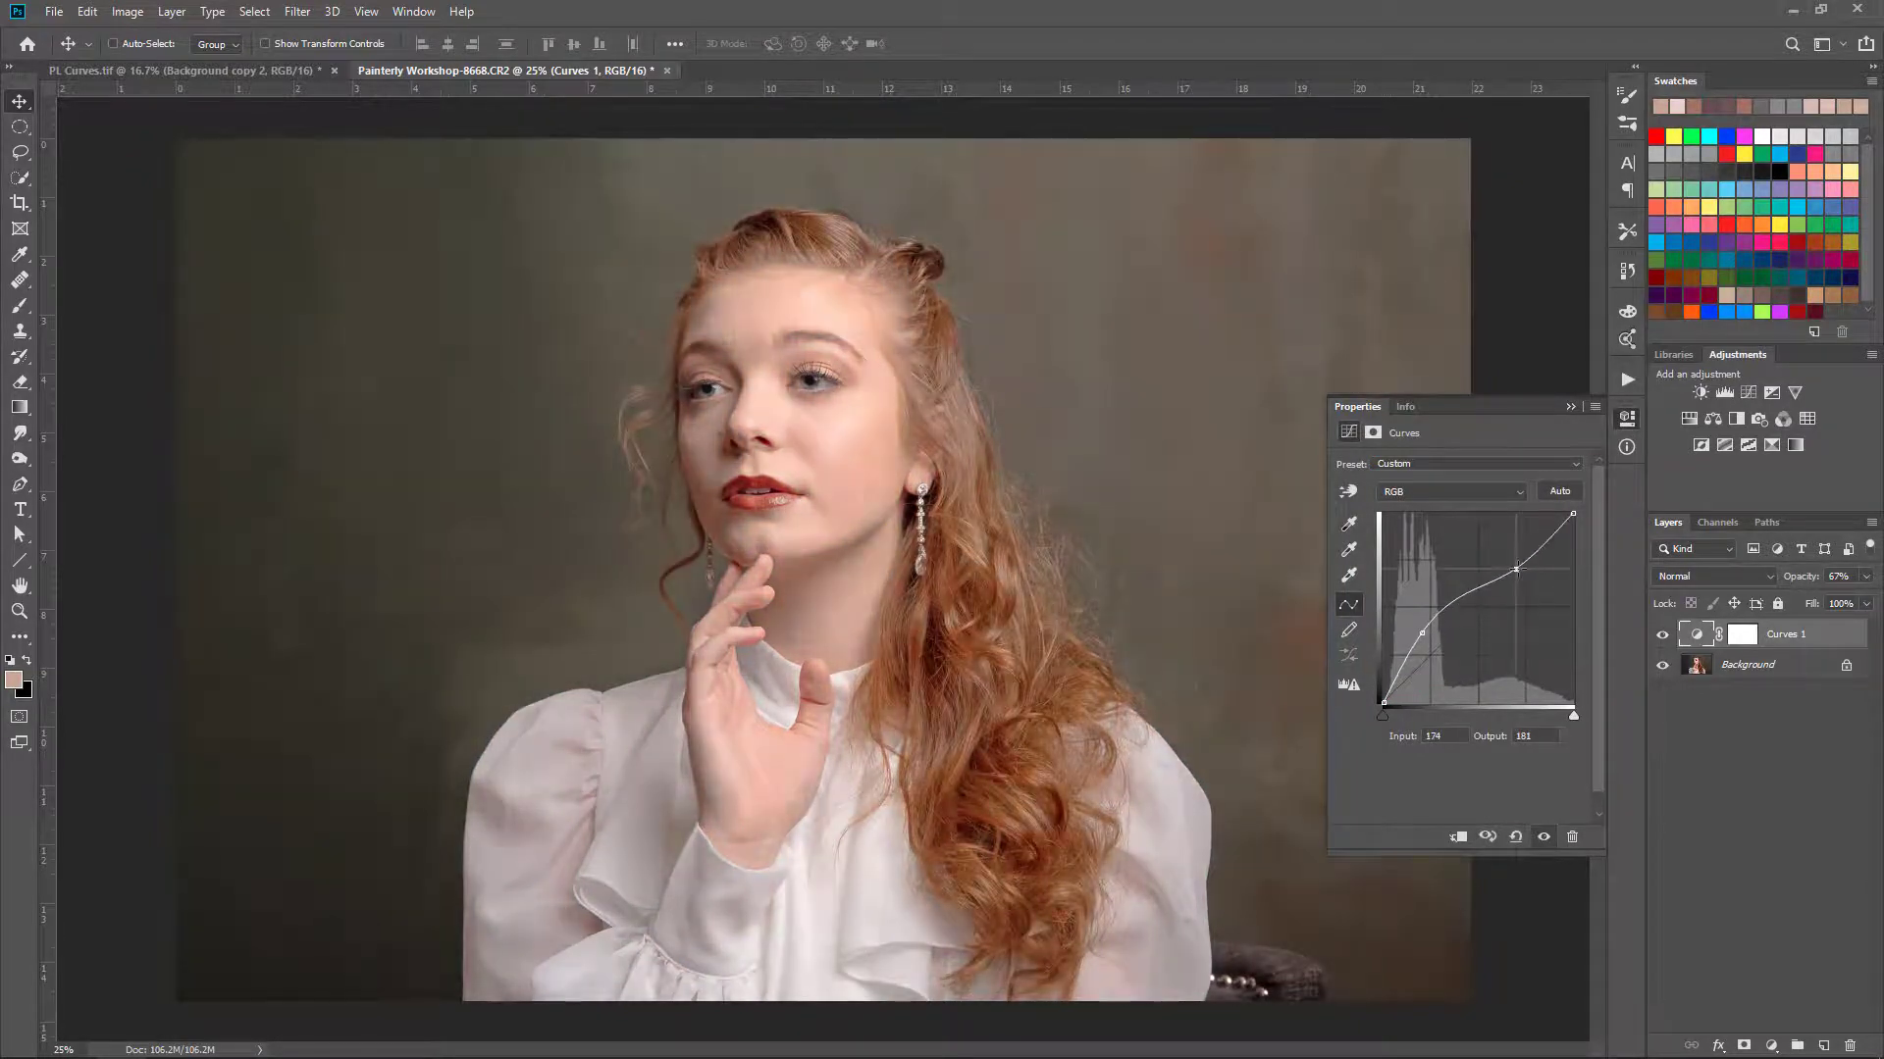
pyautogui.moveTo(1516, 569)
pyautogui.mouseDown()
pyautogui.moveTo(1536, 574)
pyautogui.moveTo(1544, 546)
pyautogui.mouseUp()
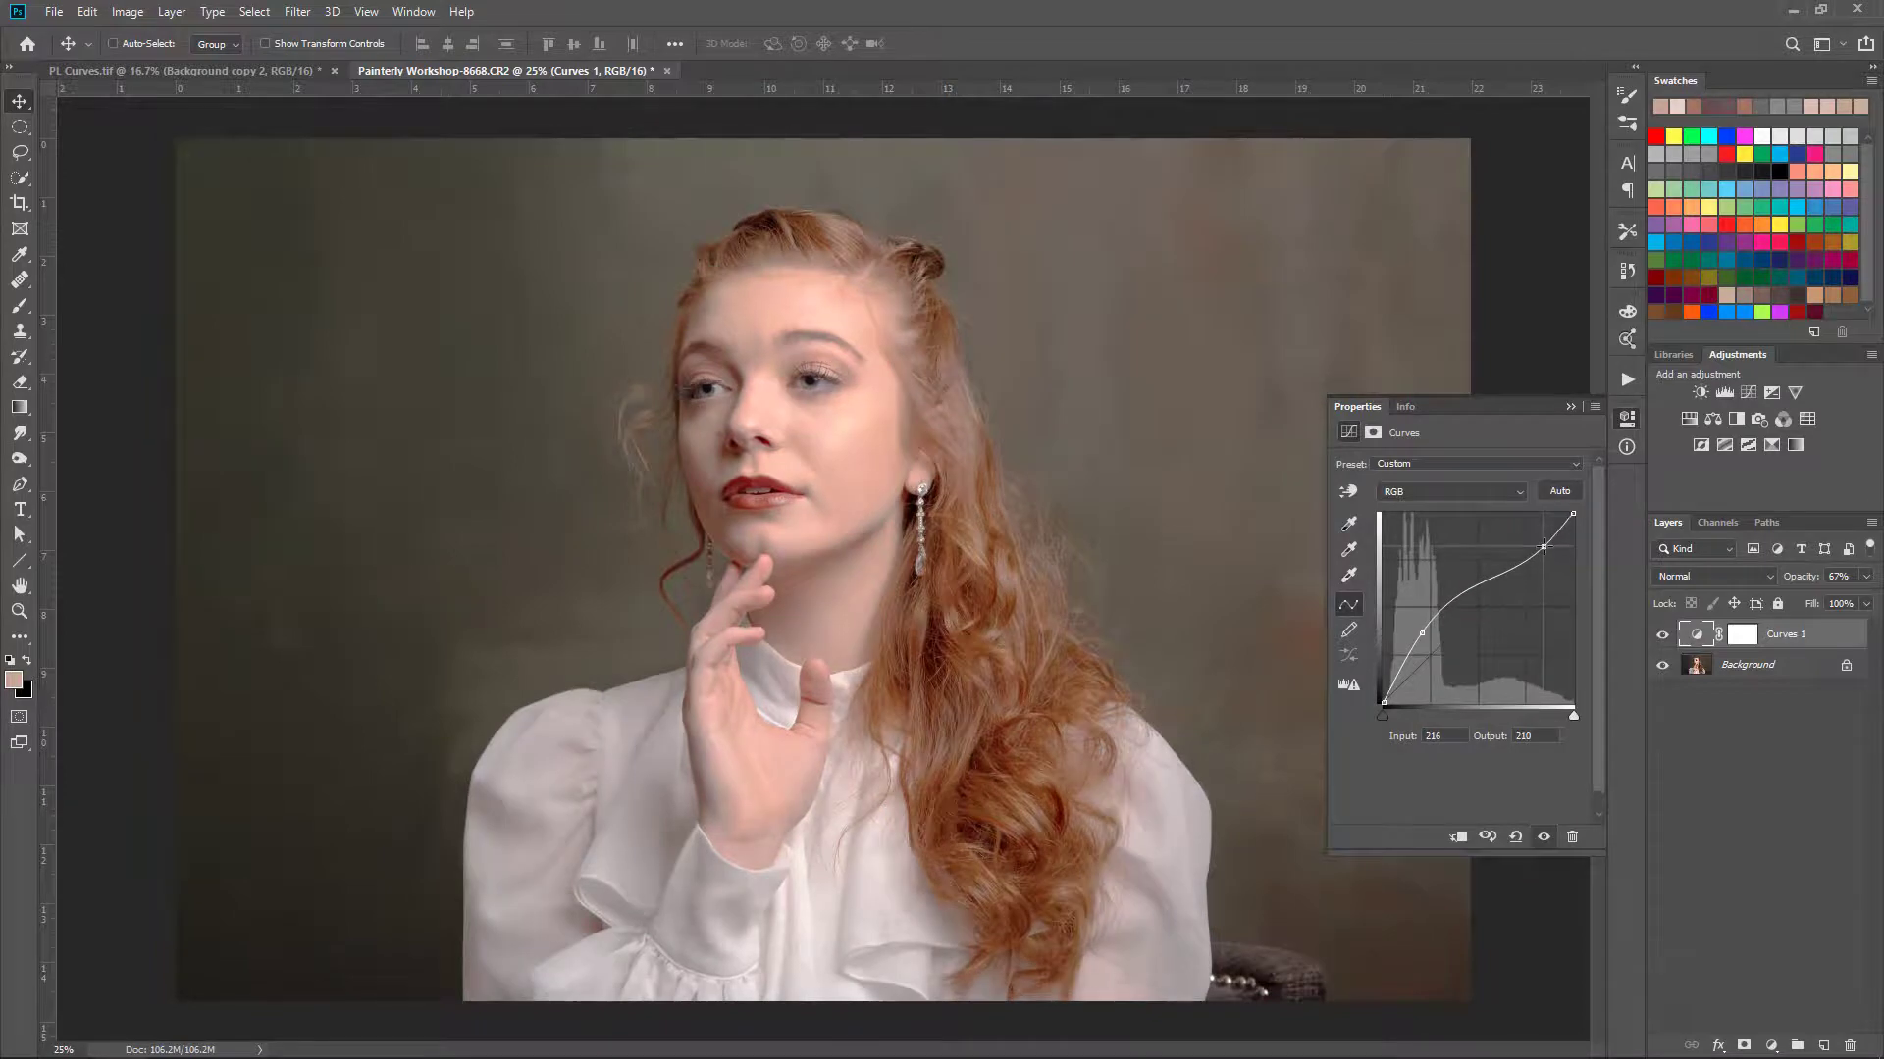
pyautogui.moveTo(1421, 633); pyautogui.dragTo(1421, 645)
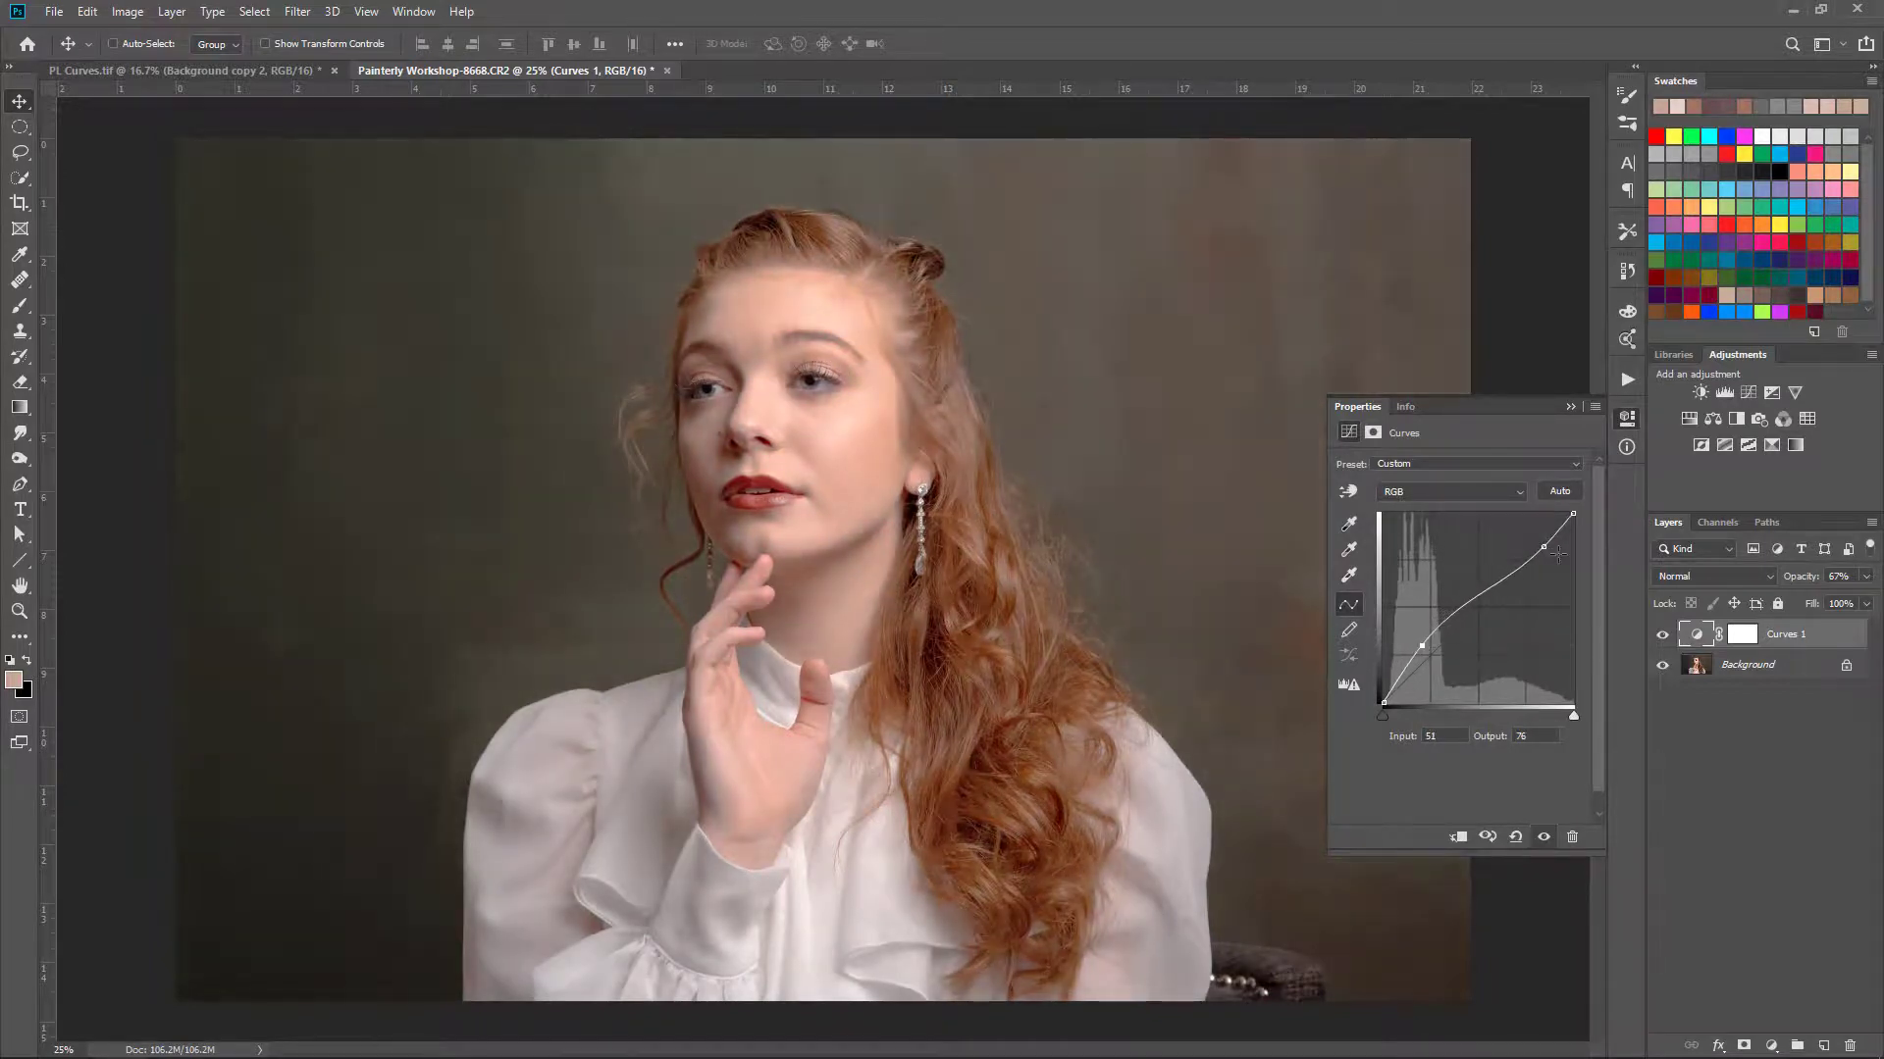
pyautogui.moveTo(1550, 551); pyautogui.dragTo(1552, 551)
pyautogui.click(1570, 407)
# Step: Compare the portrait with the Curves 1 layer hidden and shown
pyautogui.click(1662, 635)
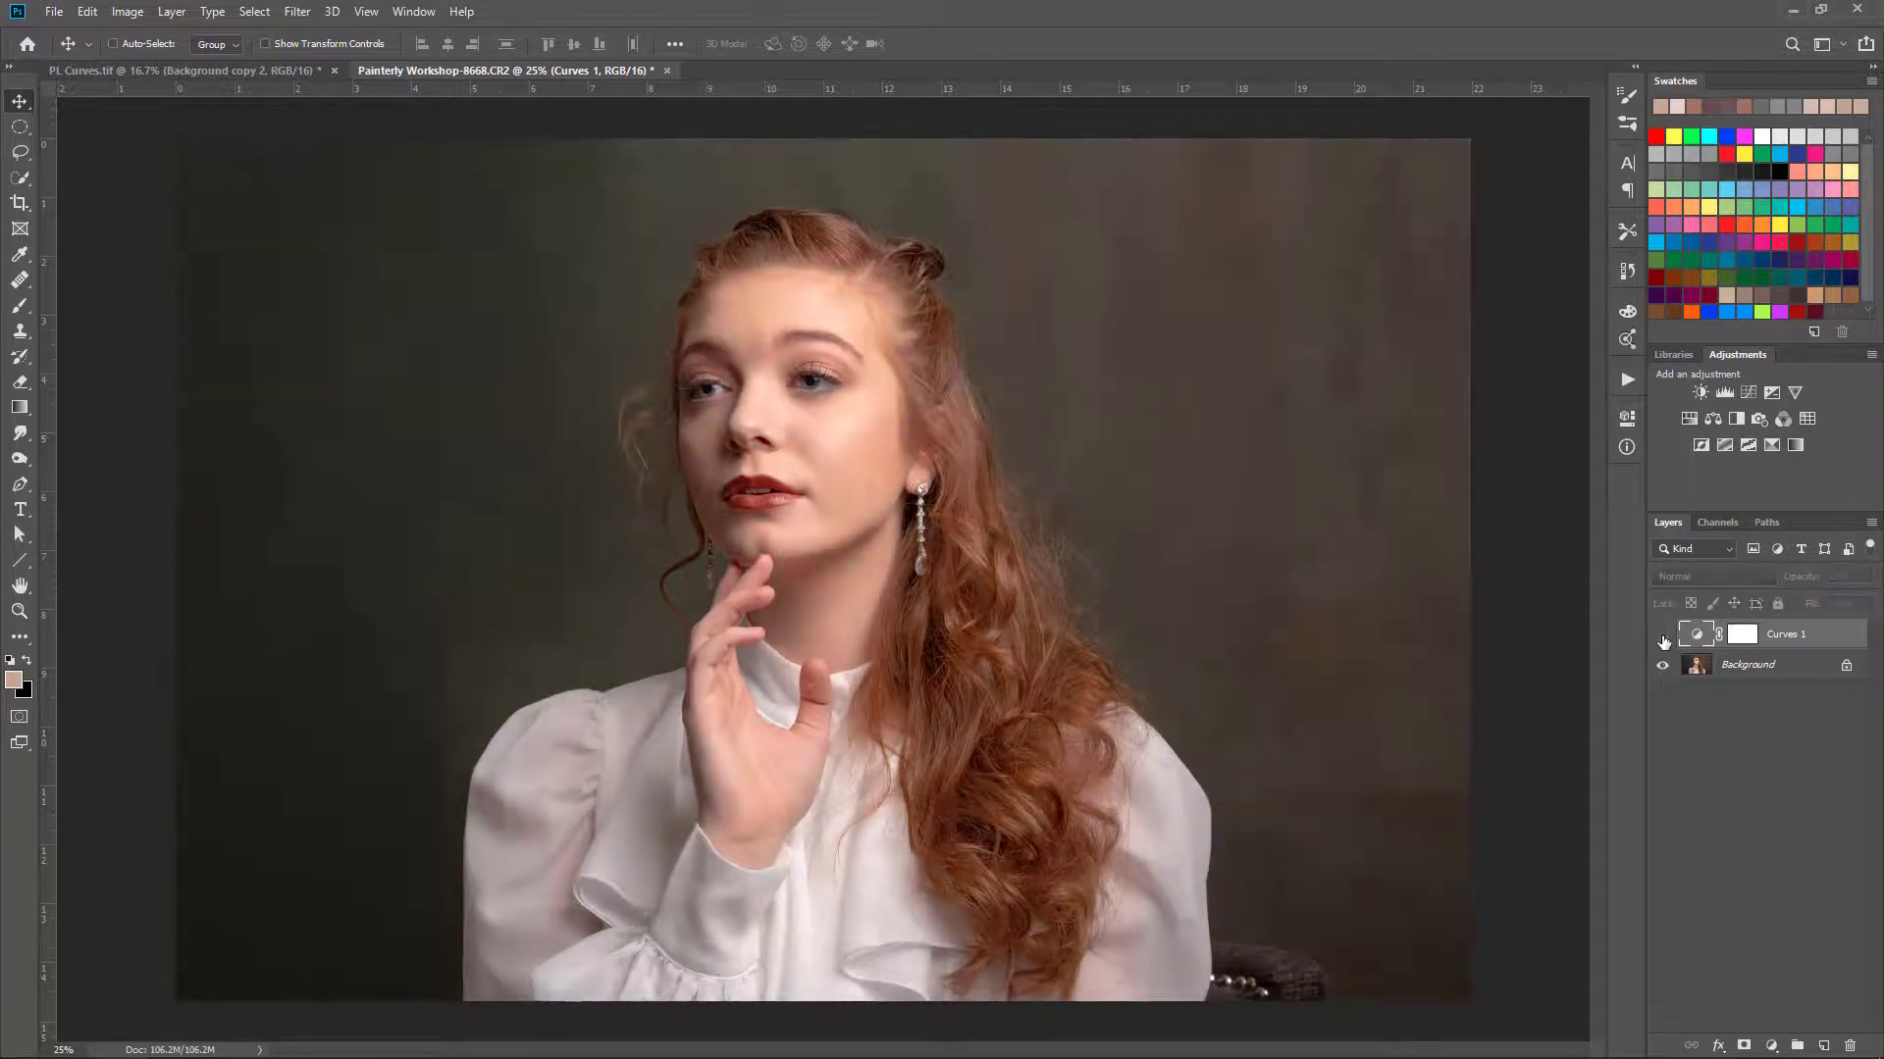
pyautogui.click(1662, 638)
pyautogui.click(1662, 638)
pyautogui.click(1661, 637)
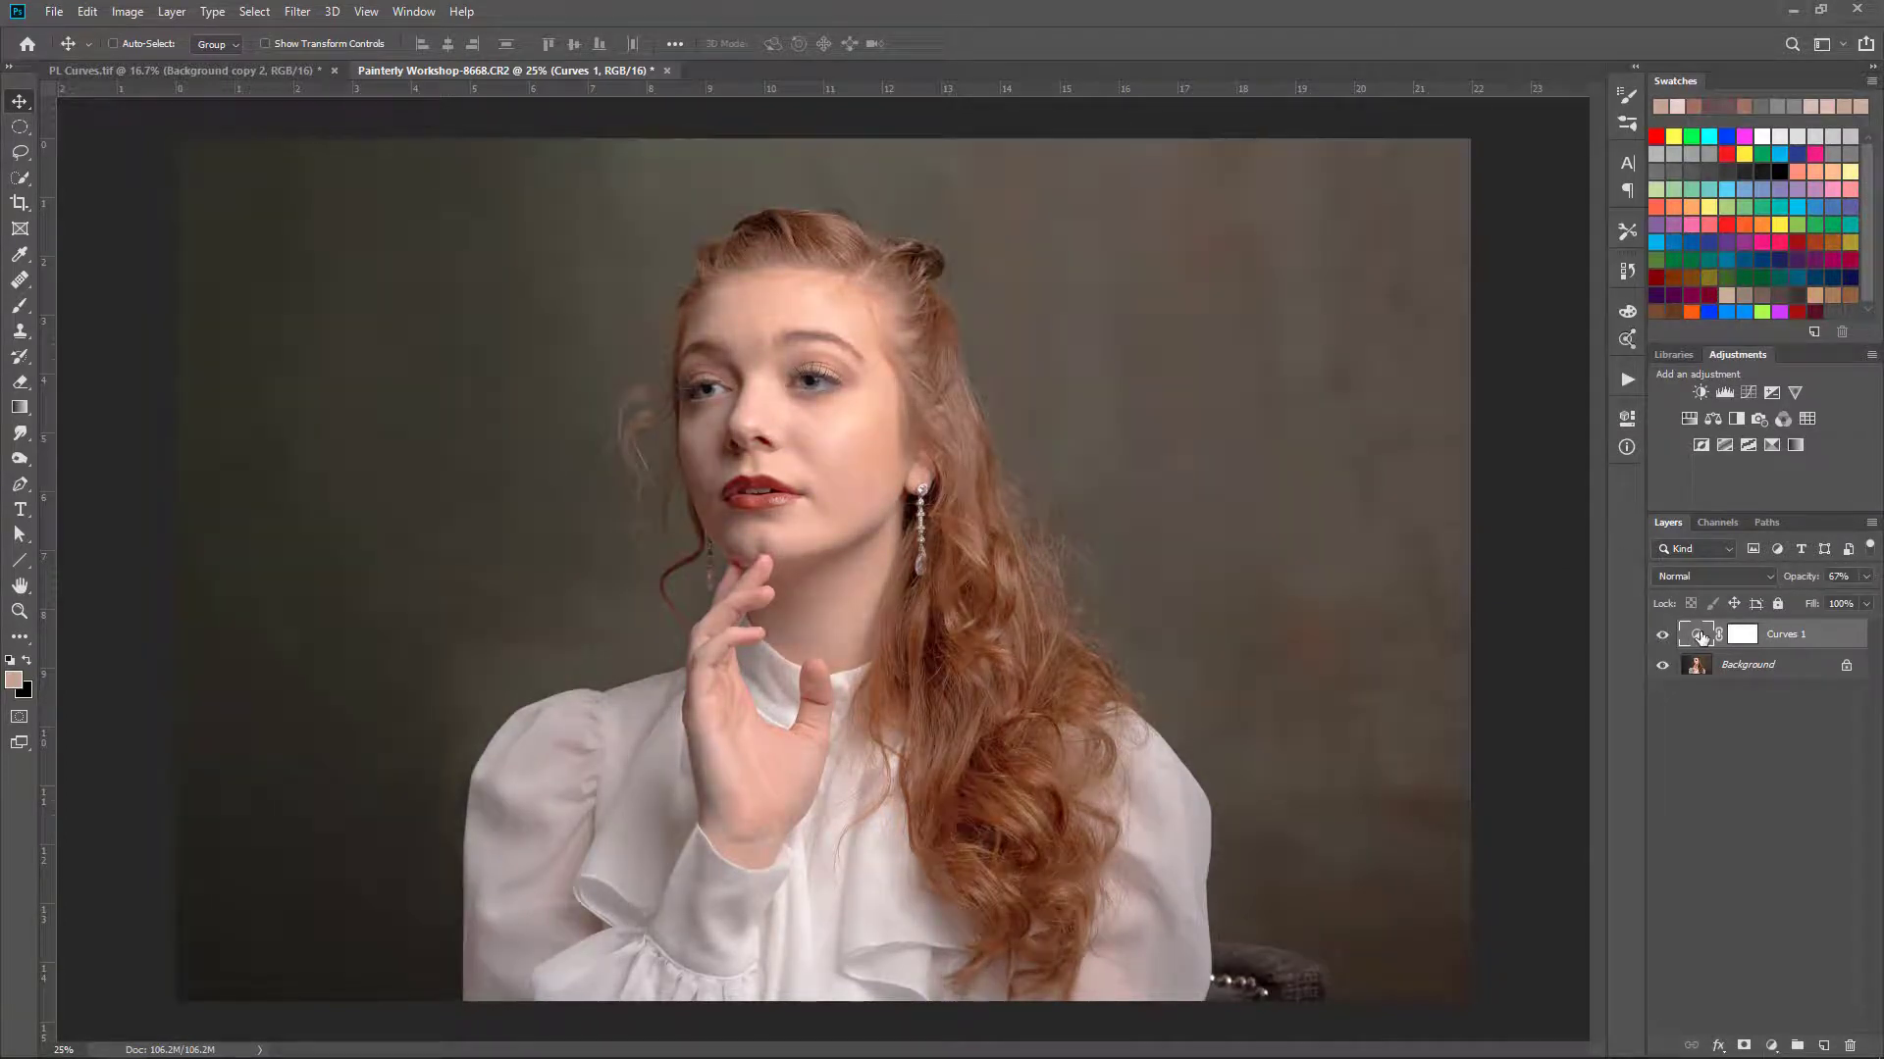
# Step: Apply the Auto correction to Curves 1, adjust its upper point, and compare the portrait before and after
pyautogui.doubleClick(1700, 637)
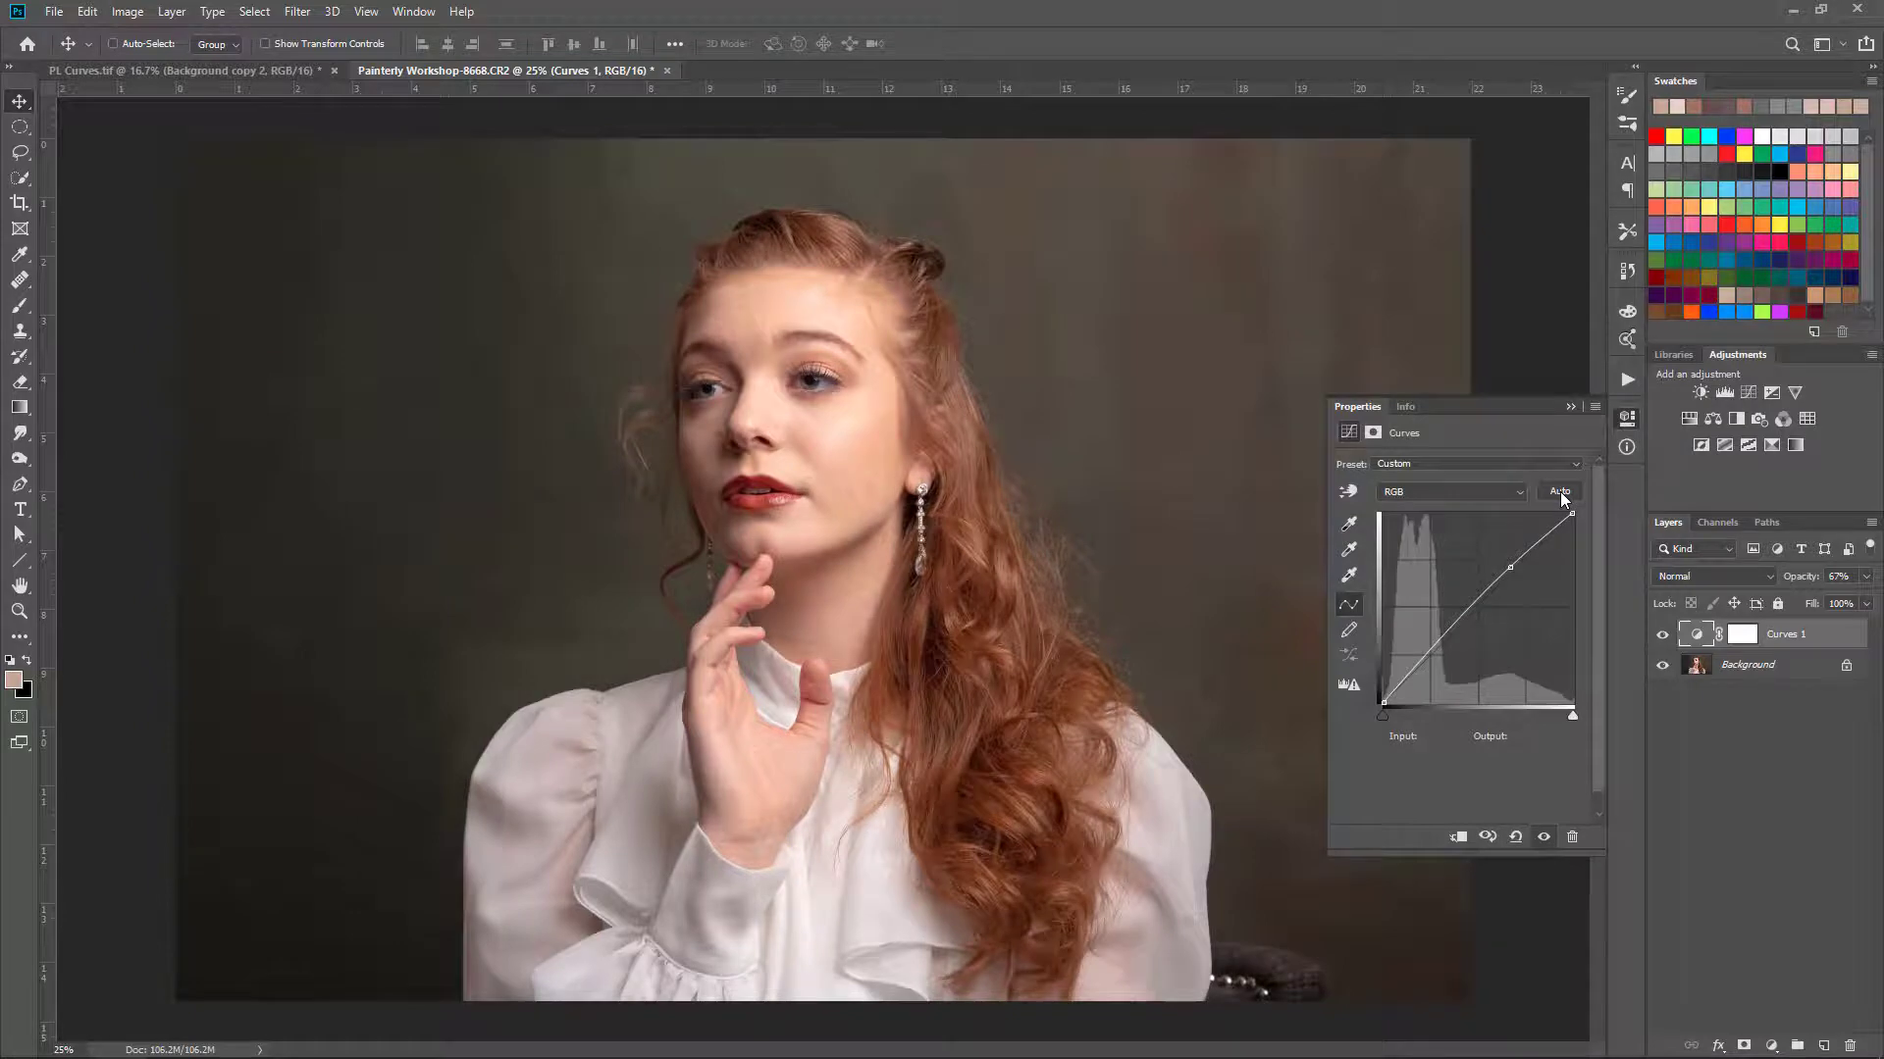
pyautogui.click(1510, 571)
pyautogui.click(1571, 406)
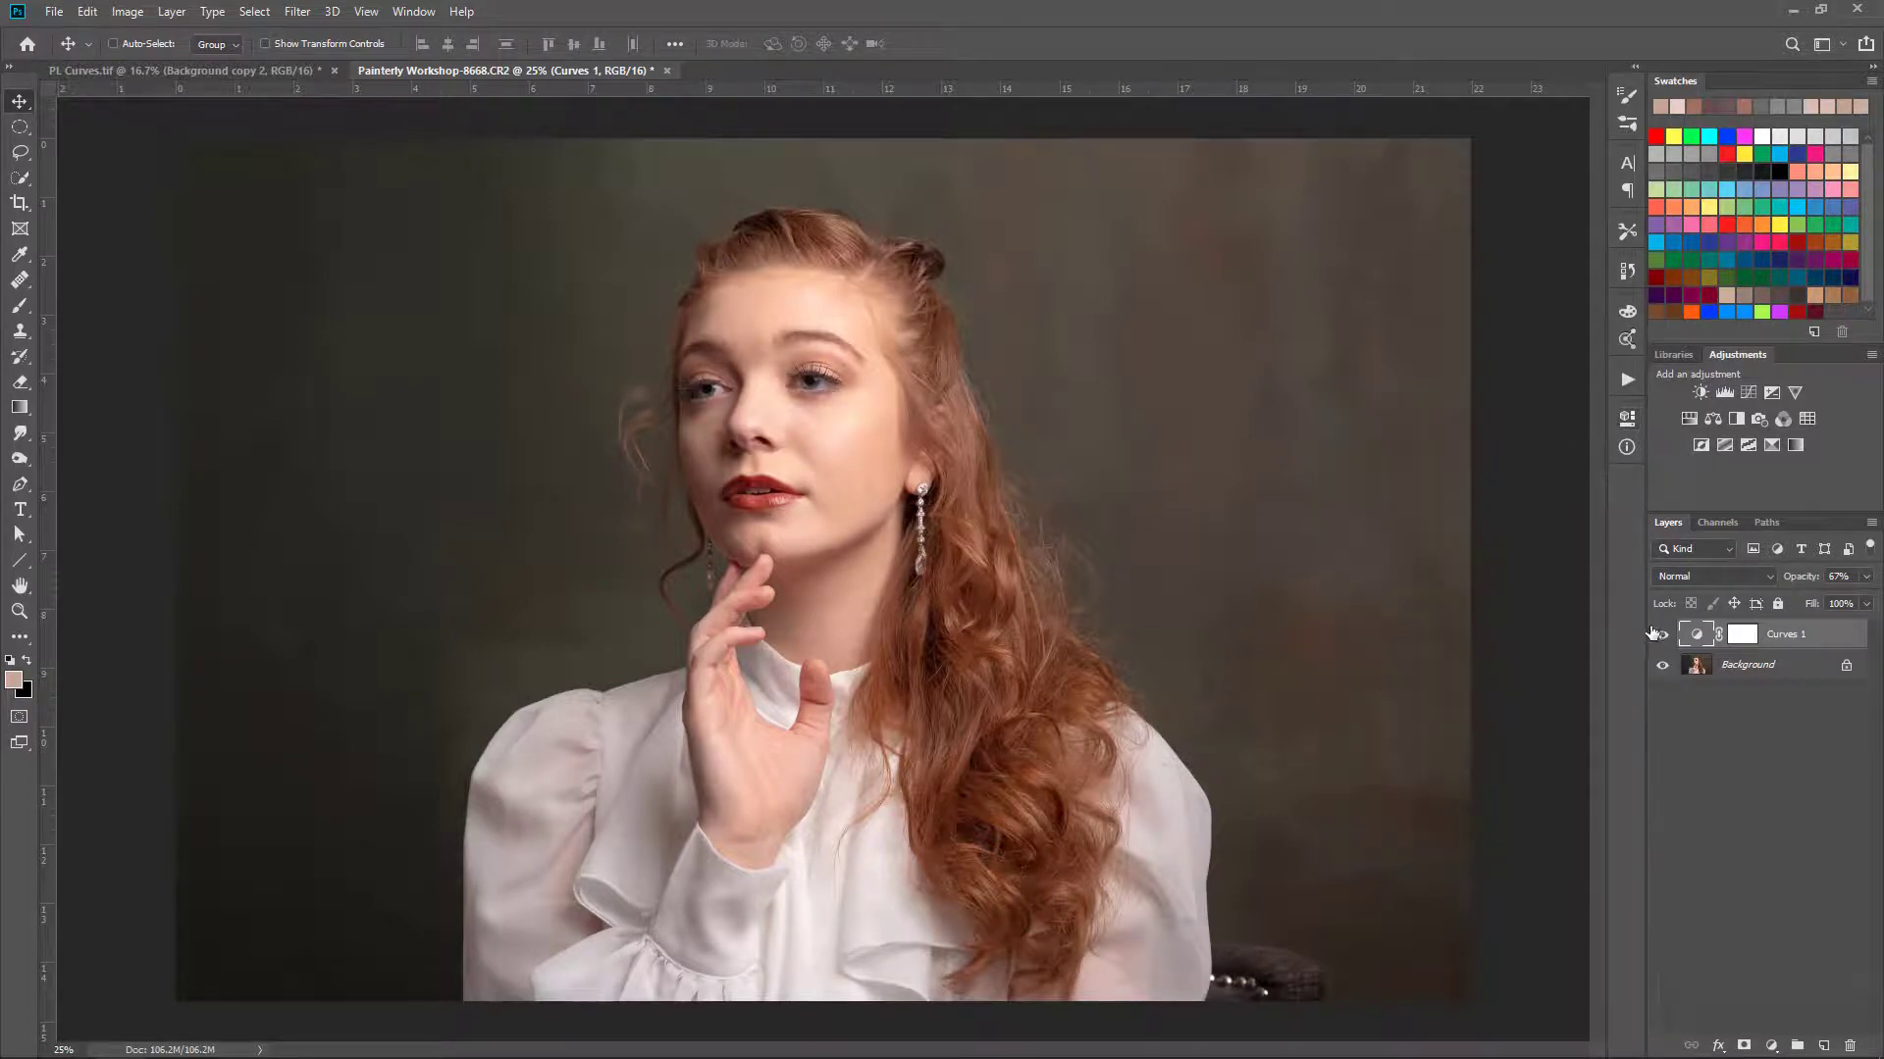
pyautogui.click(1661, 638)
pyautogui.click(1661, 638)
pyautogui.click(1661, 638)
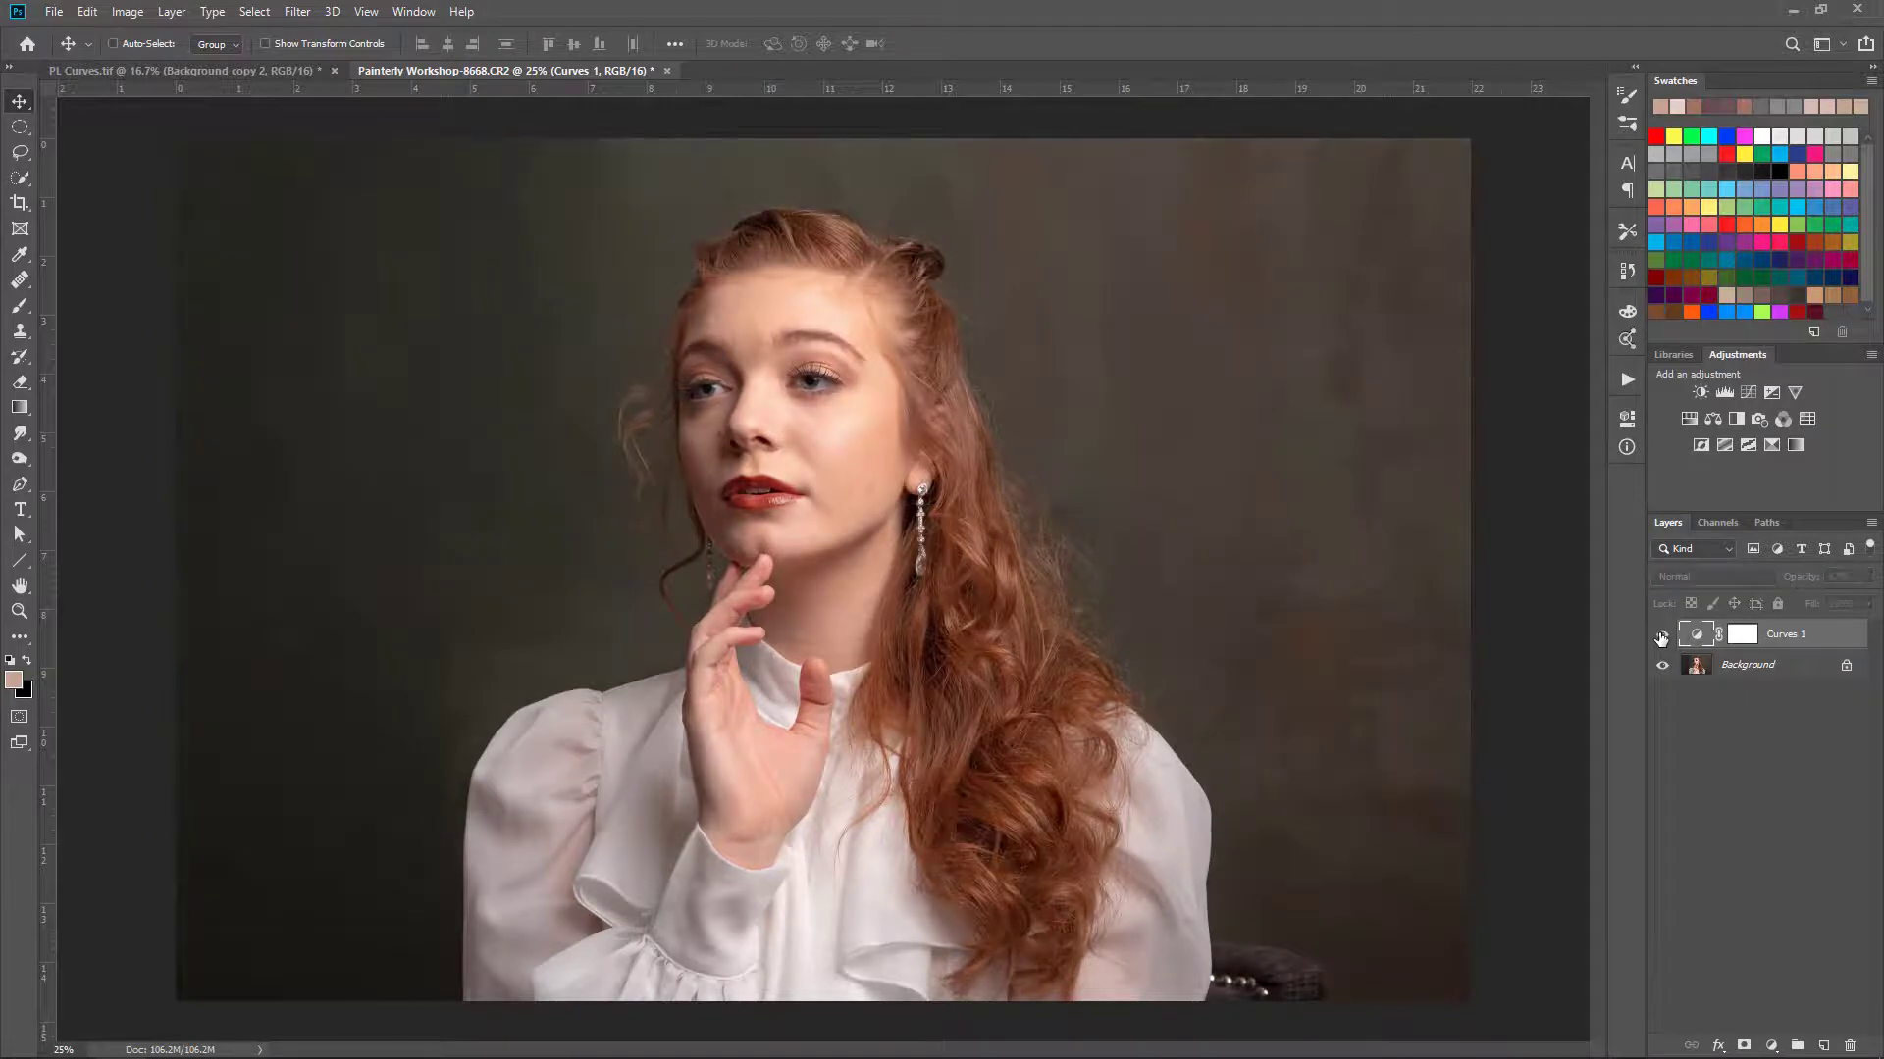
pyautogui.click(1660, 639)
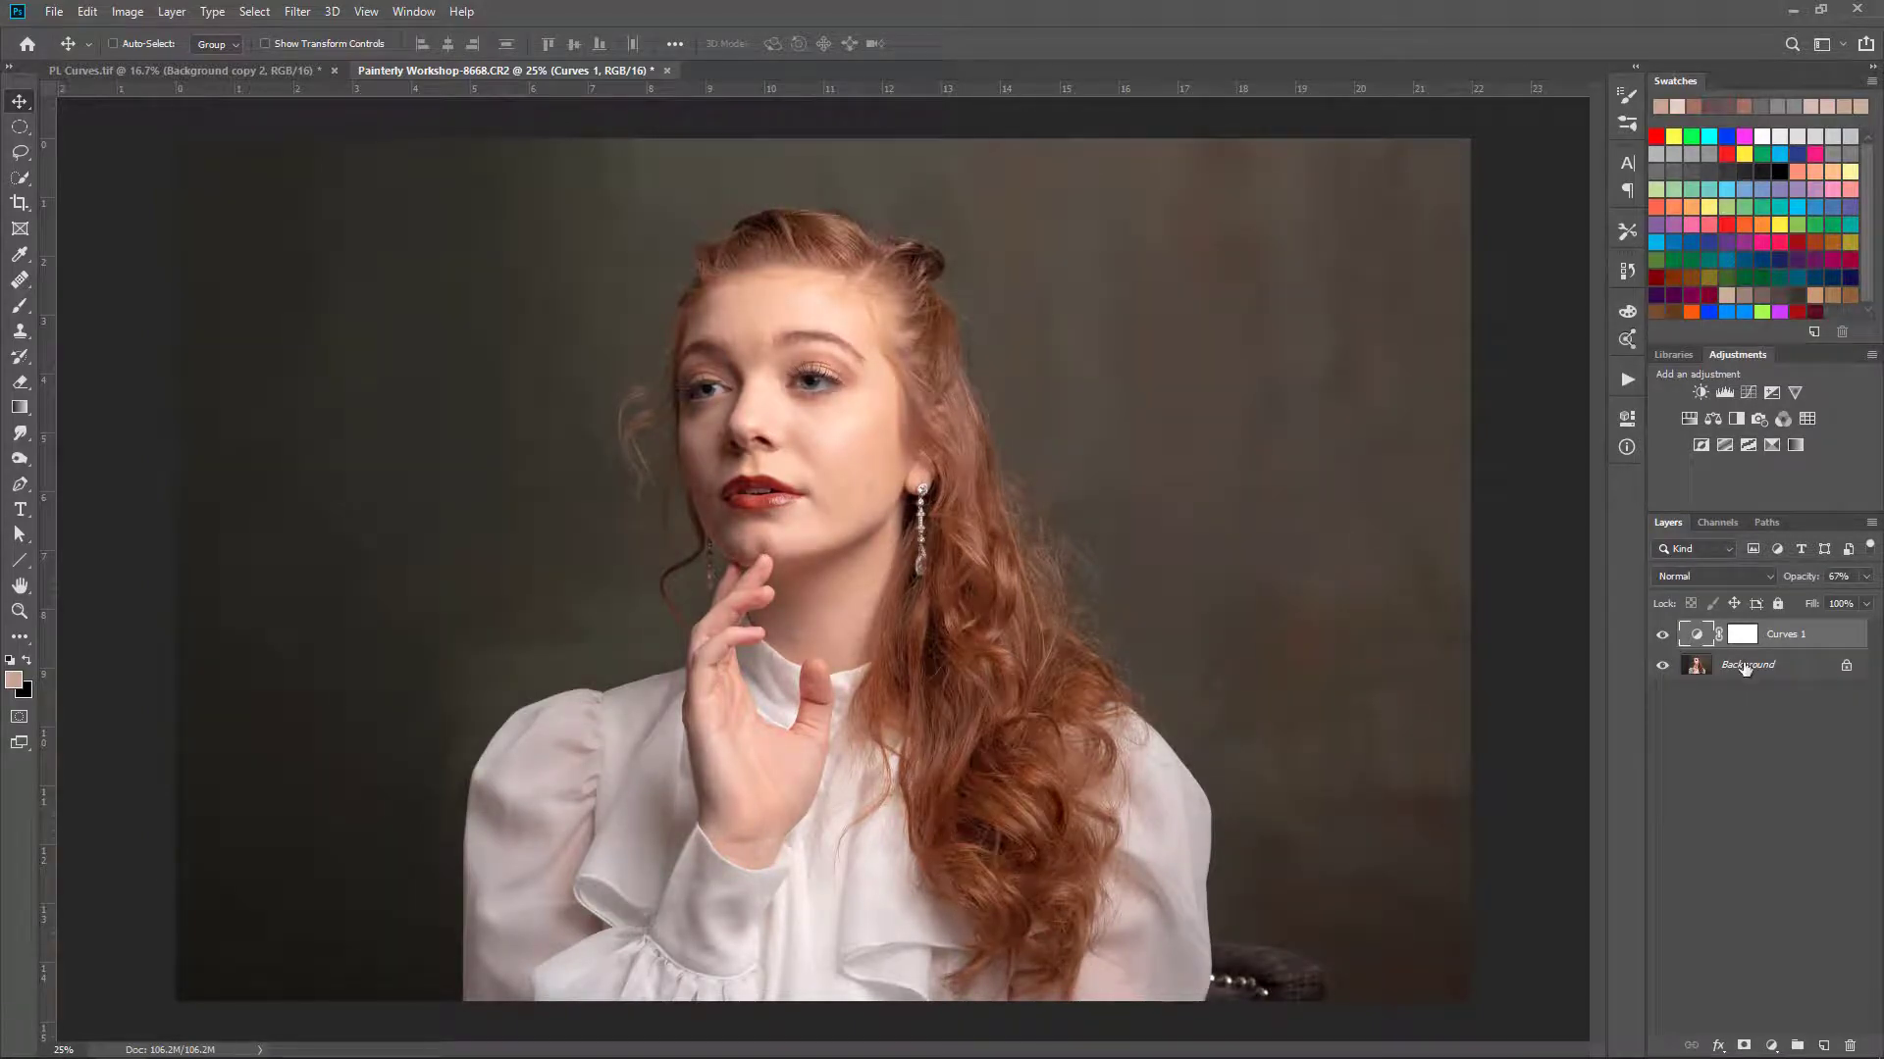
# Step: Switch to the PL Curves.tif document, hide the Background copy 2 layer, and select and collapse the Forest Background group
pyautogui.click(216, 71)
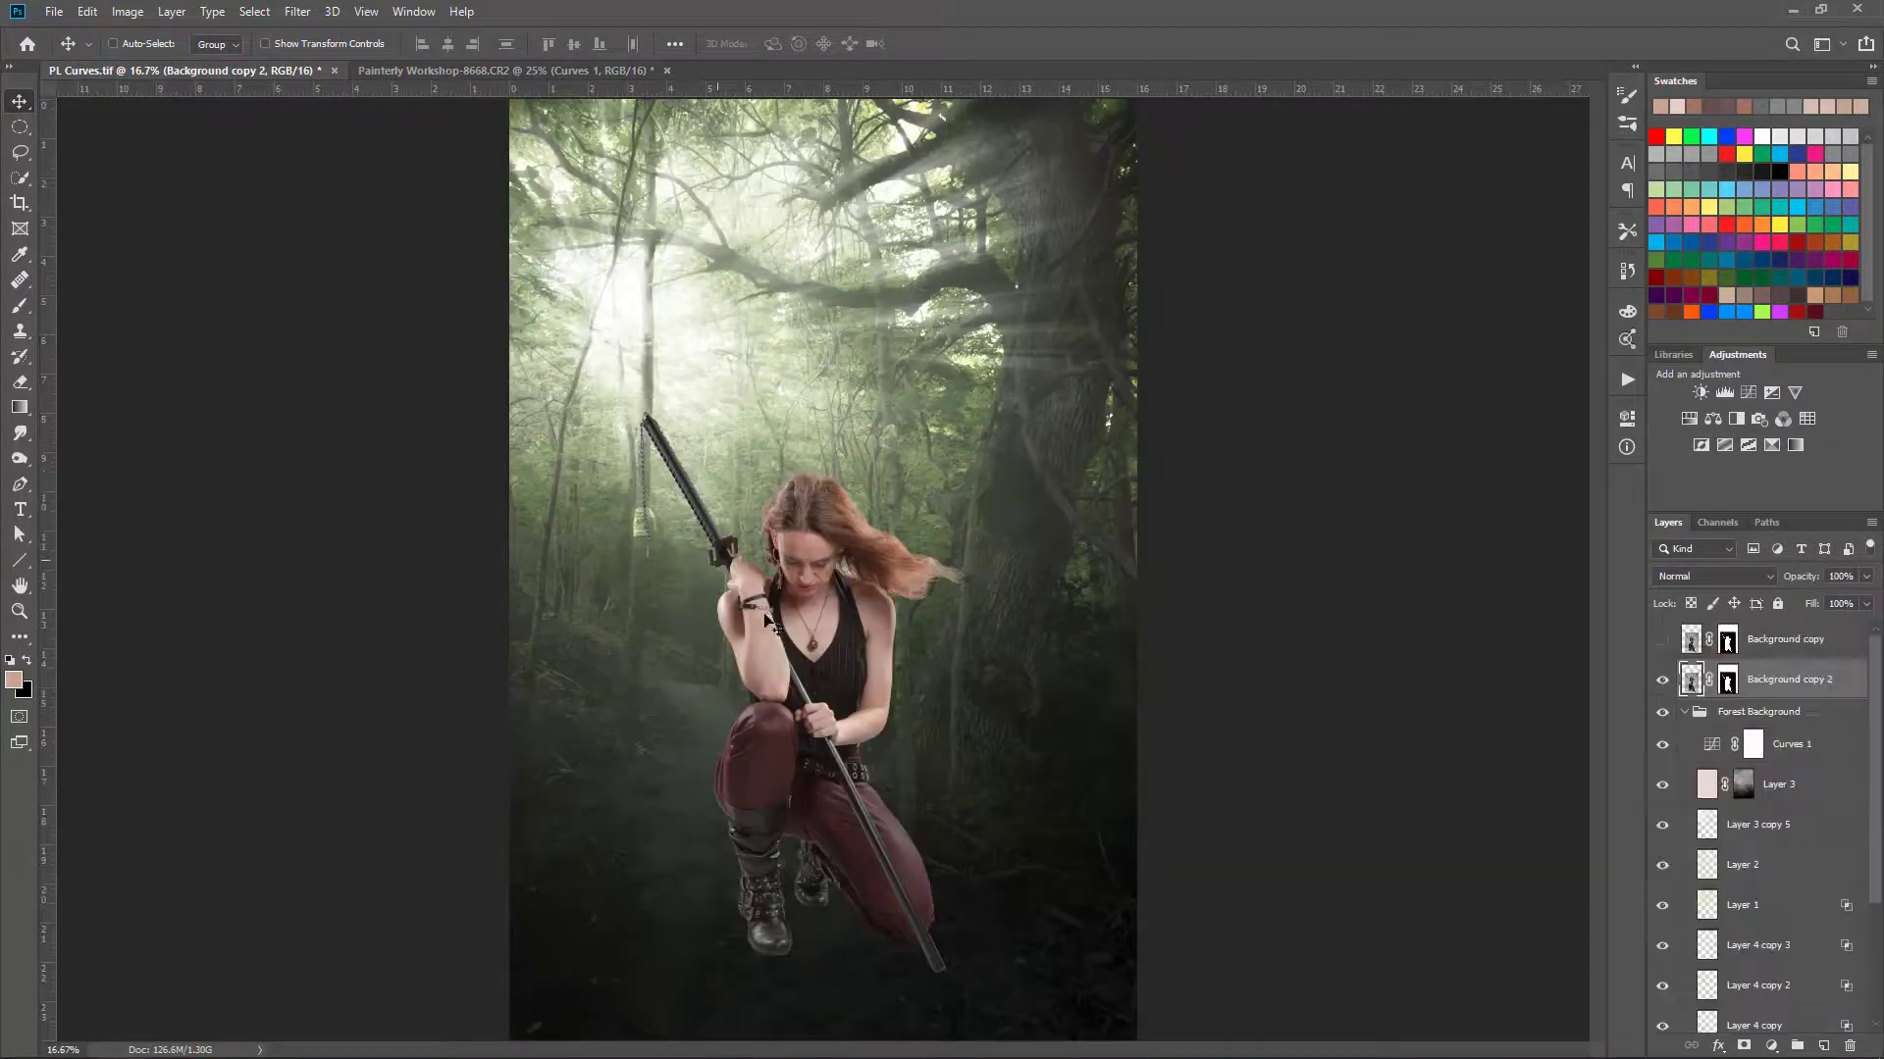
pyautogui.click(1660, 679)
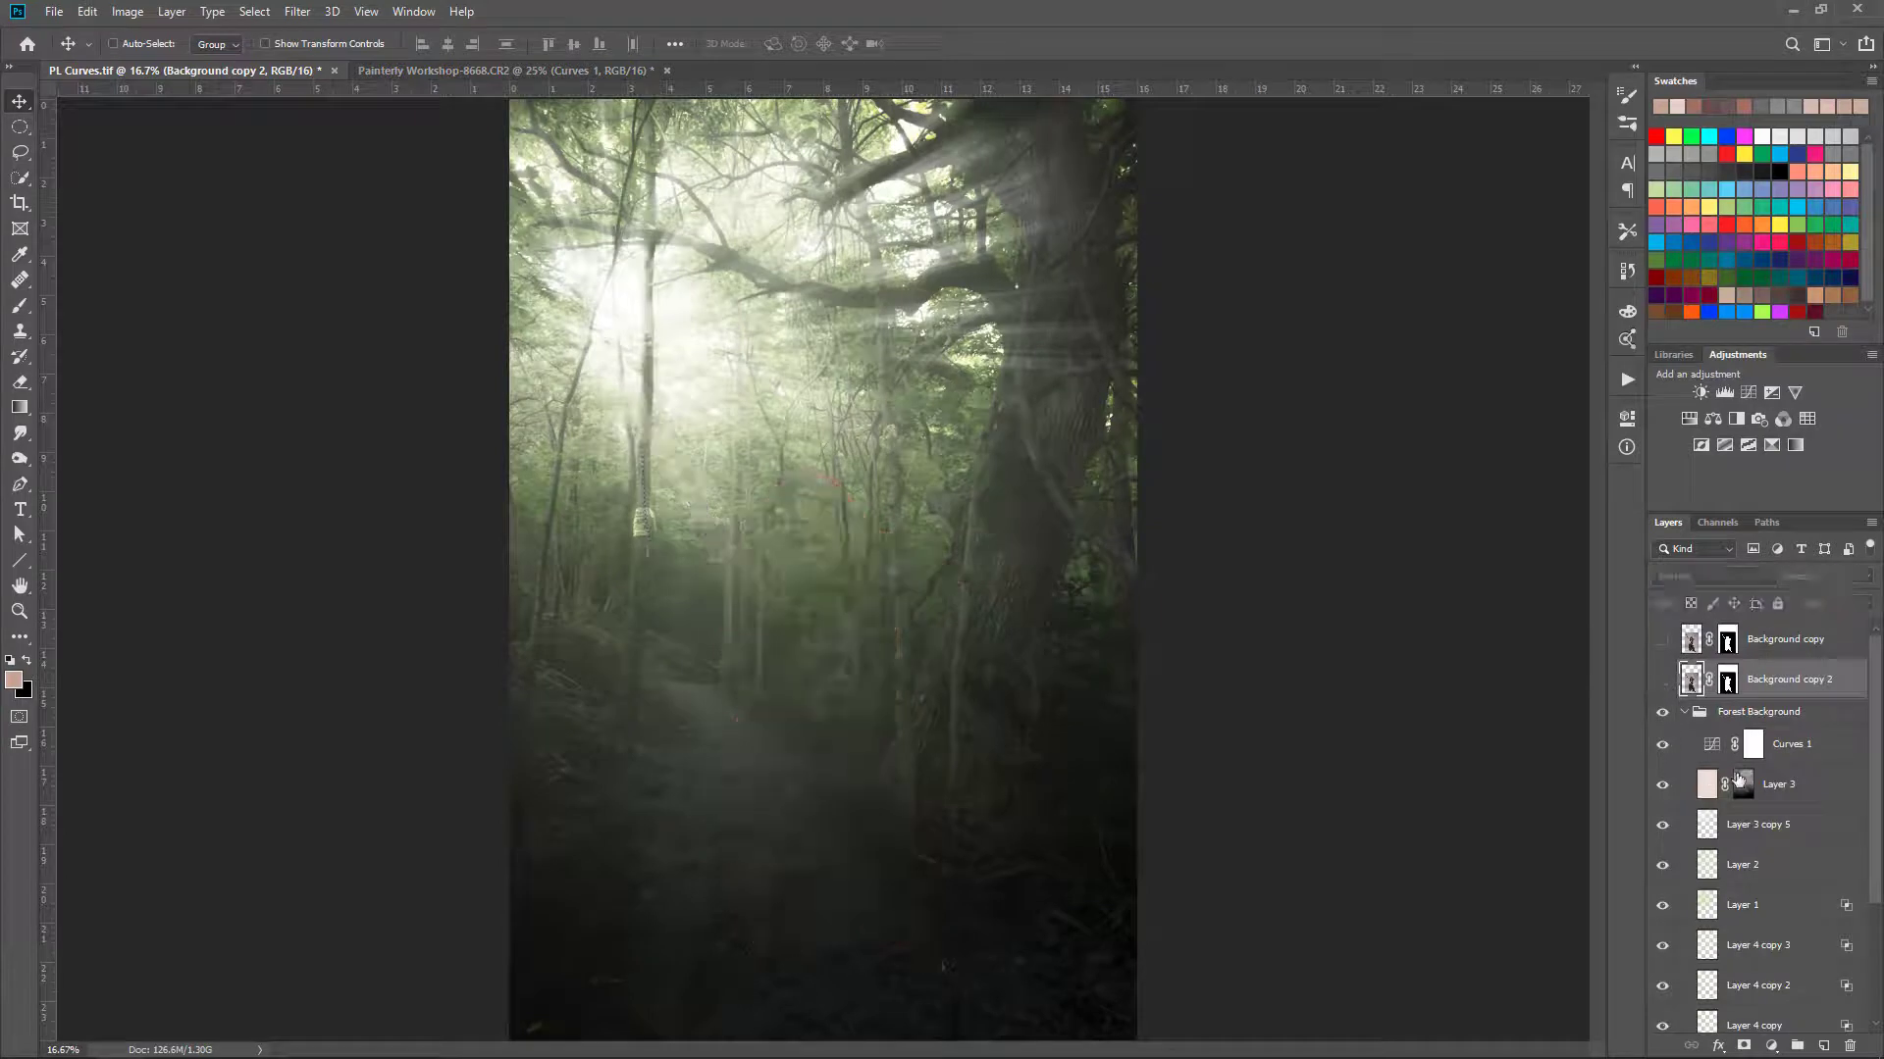
pyautogui.click(1782, 717)
pyautogui.click(1685, 712)
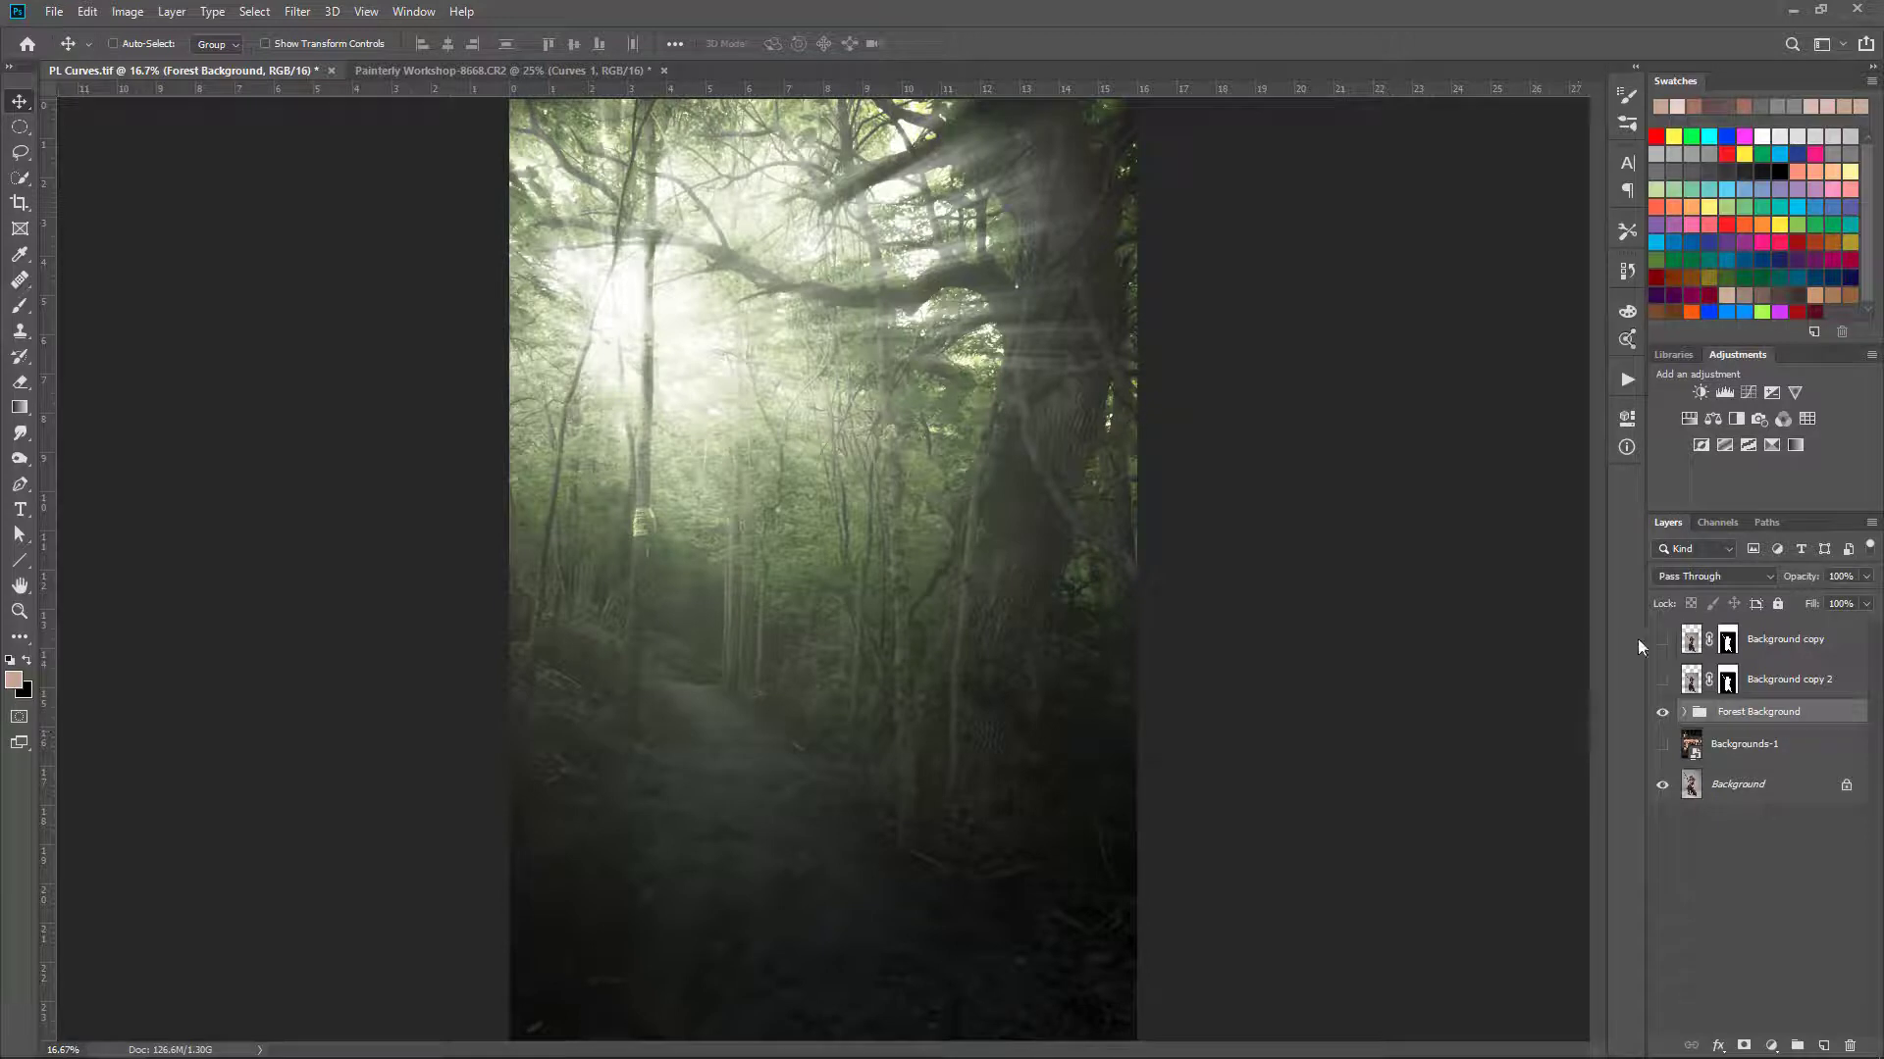
# Step: Try a Curves adjustment layer with raised midtones above the Forest Background group, and delete it
pyautogui.click(1748, 394)
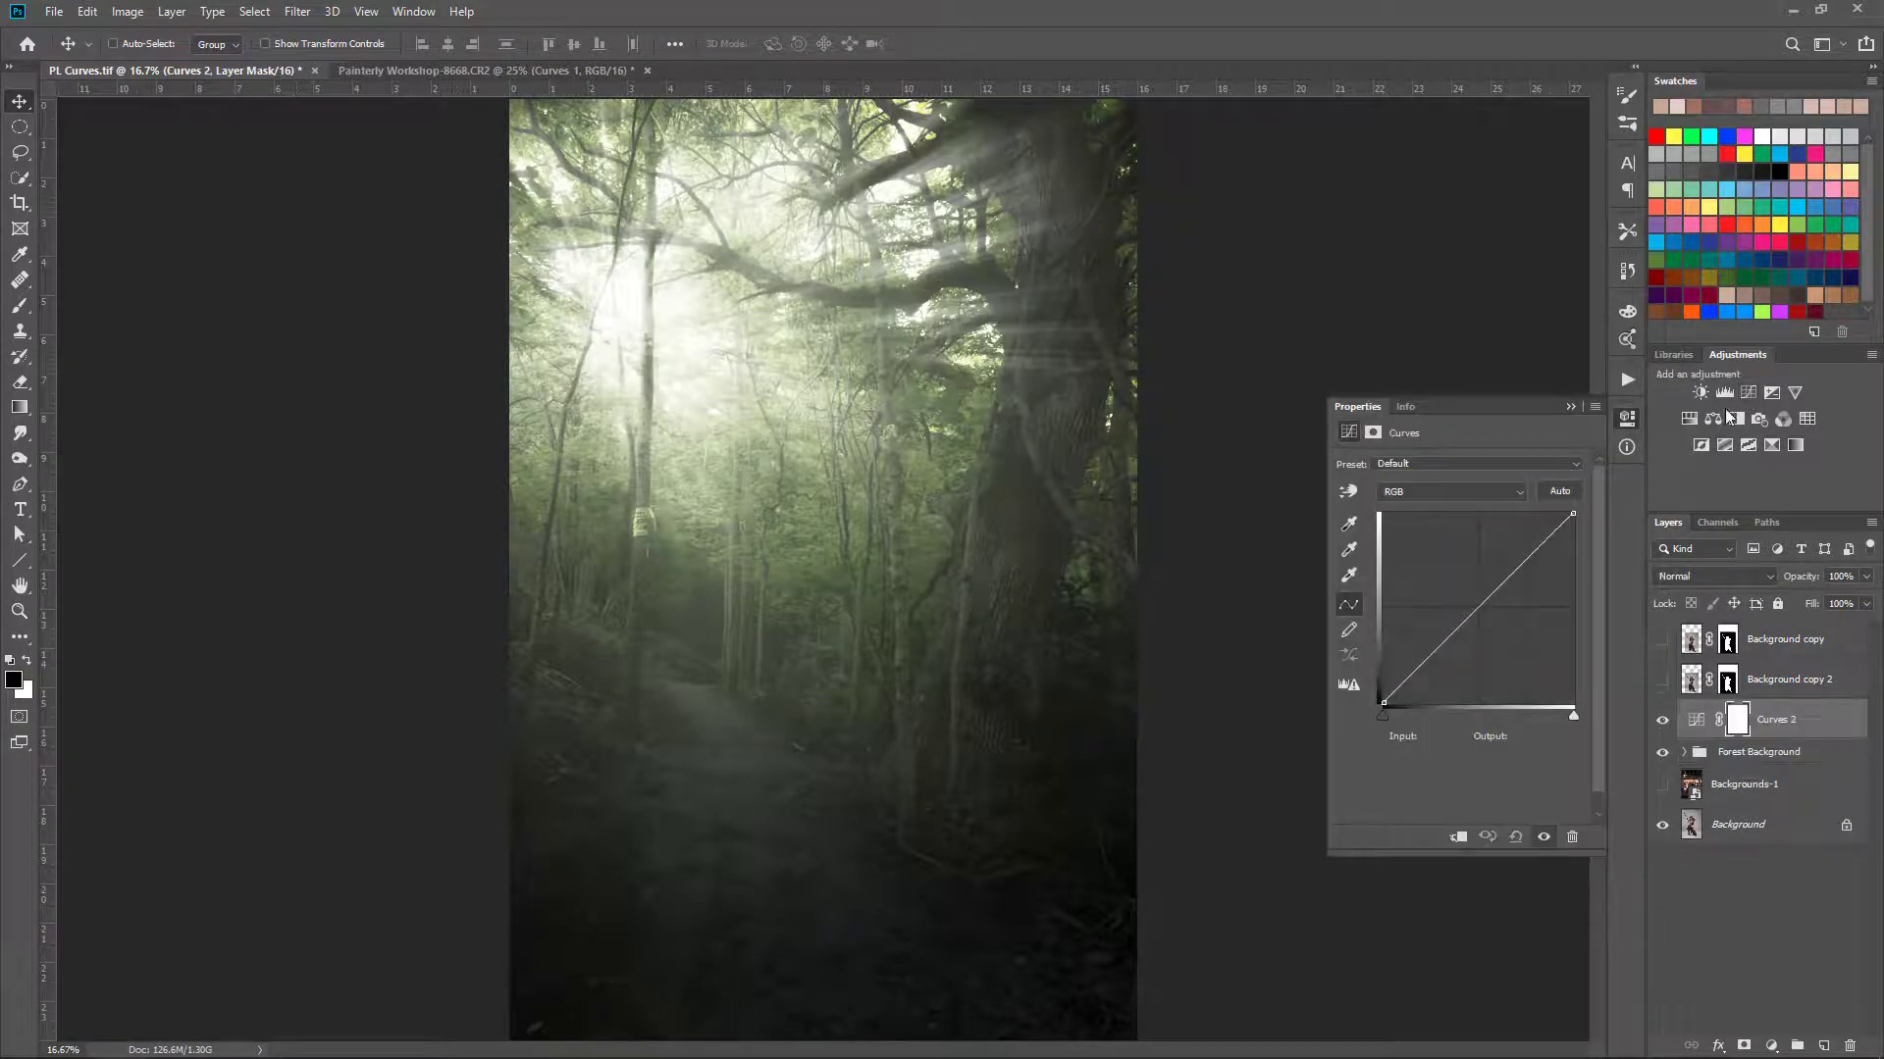
pyautogui.click(1558, 491)
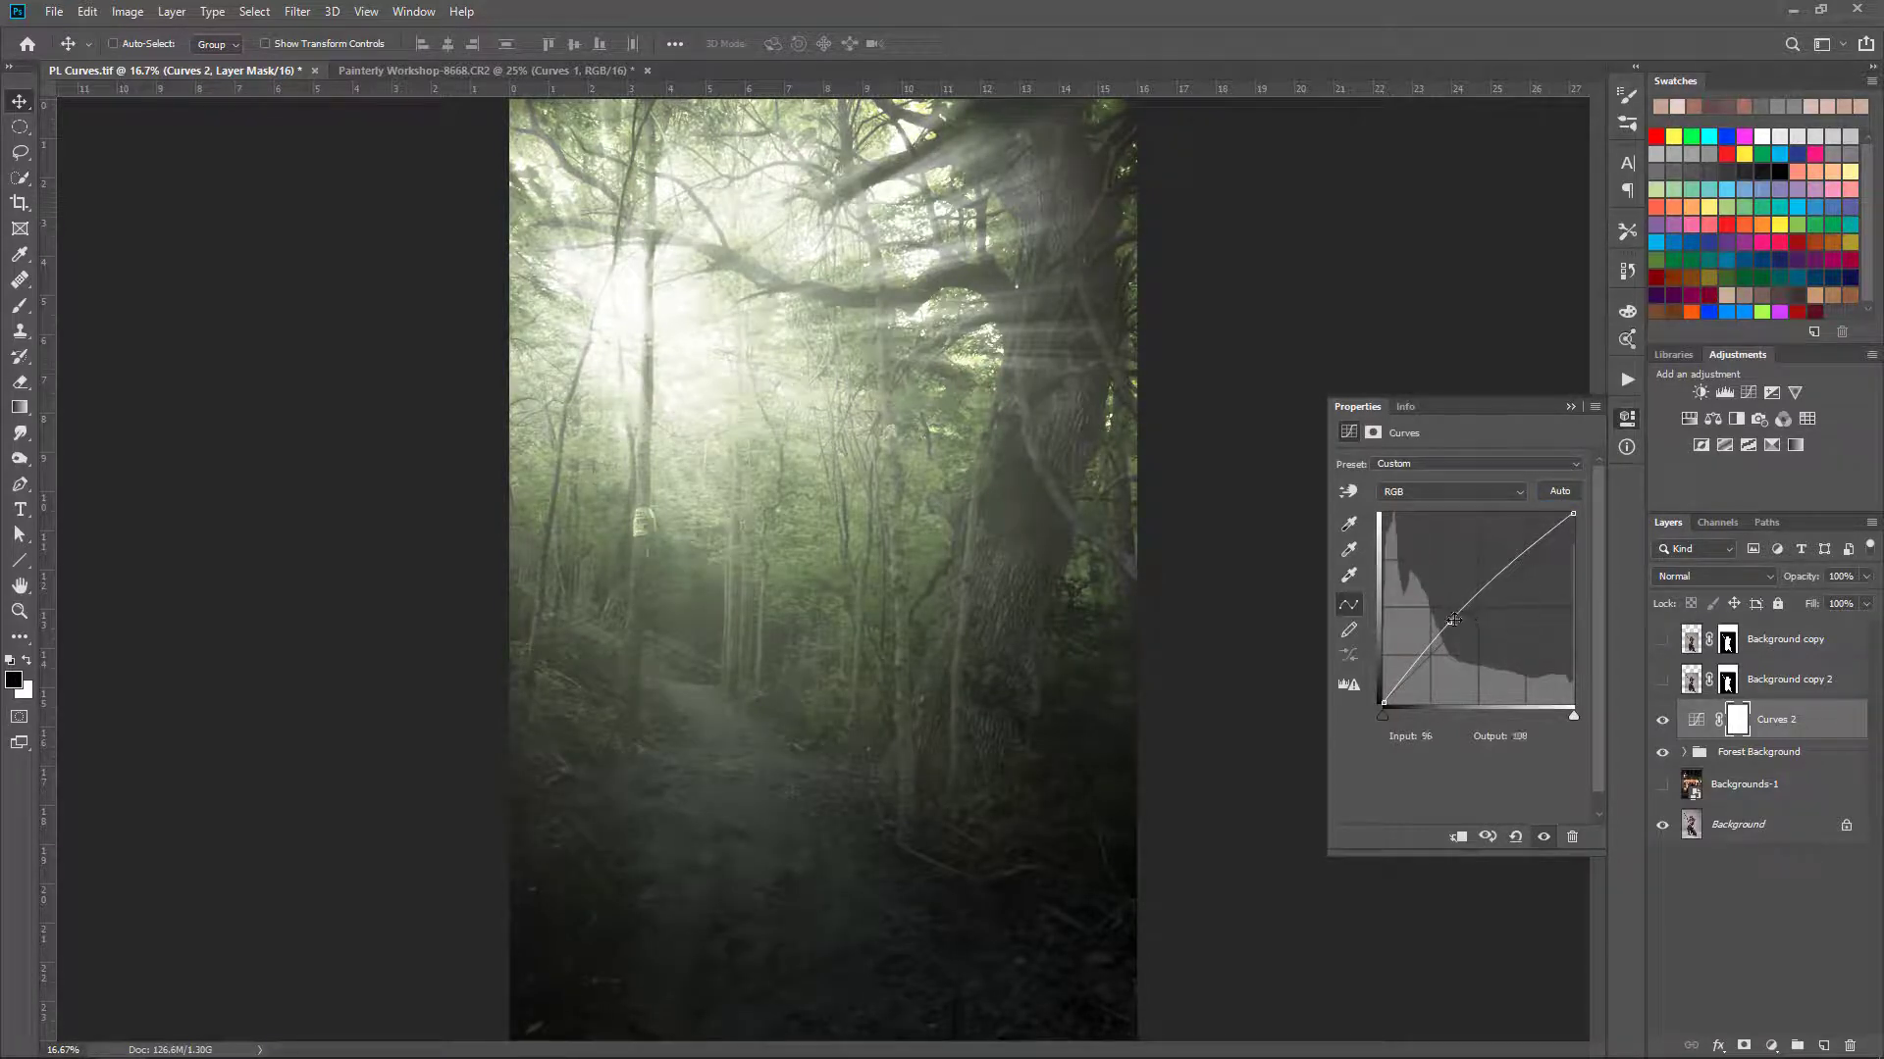
pyautogui.click(1569, 406)
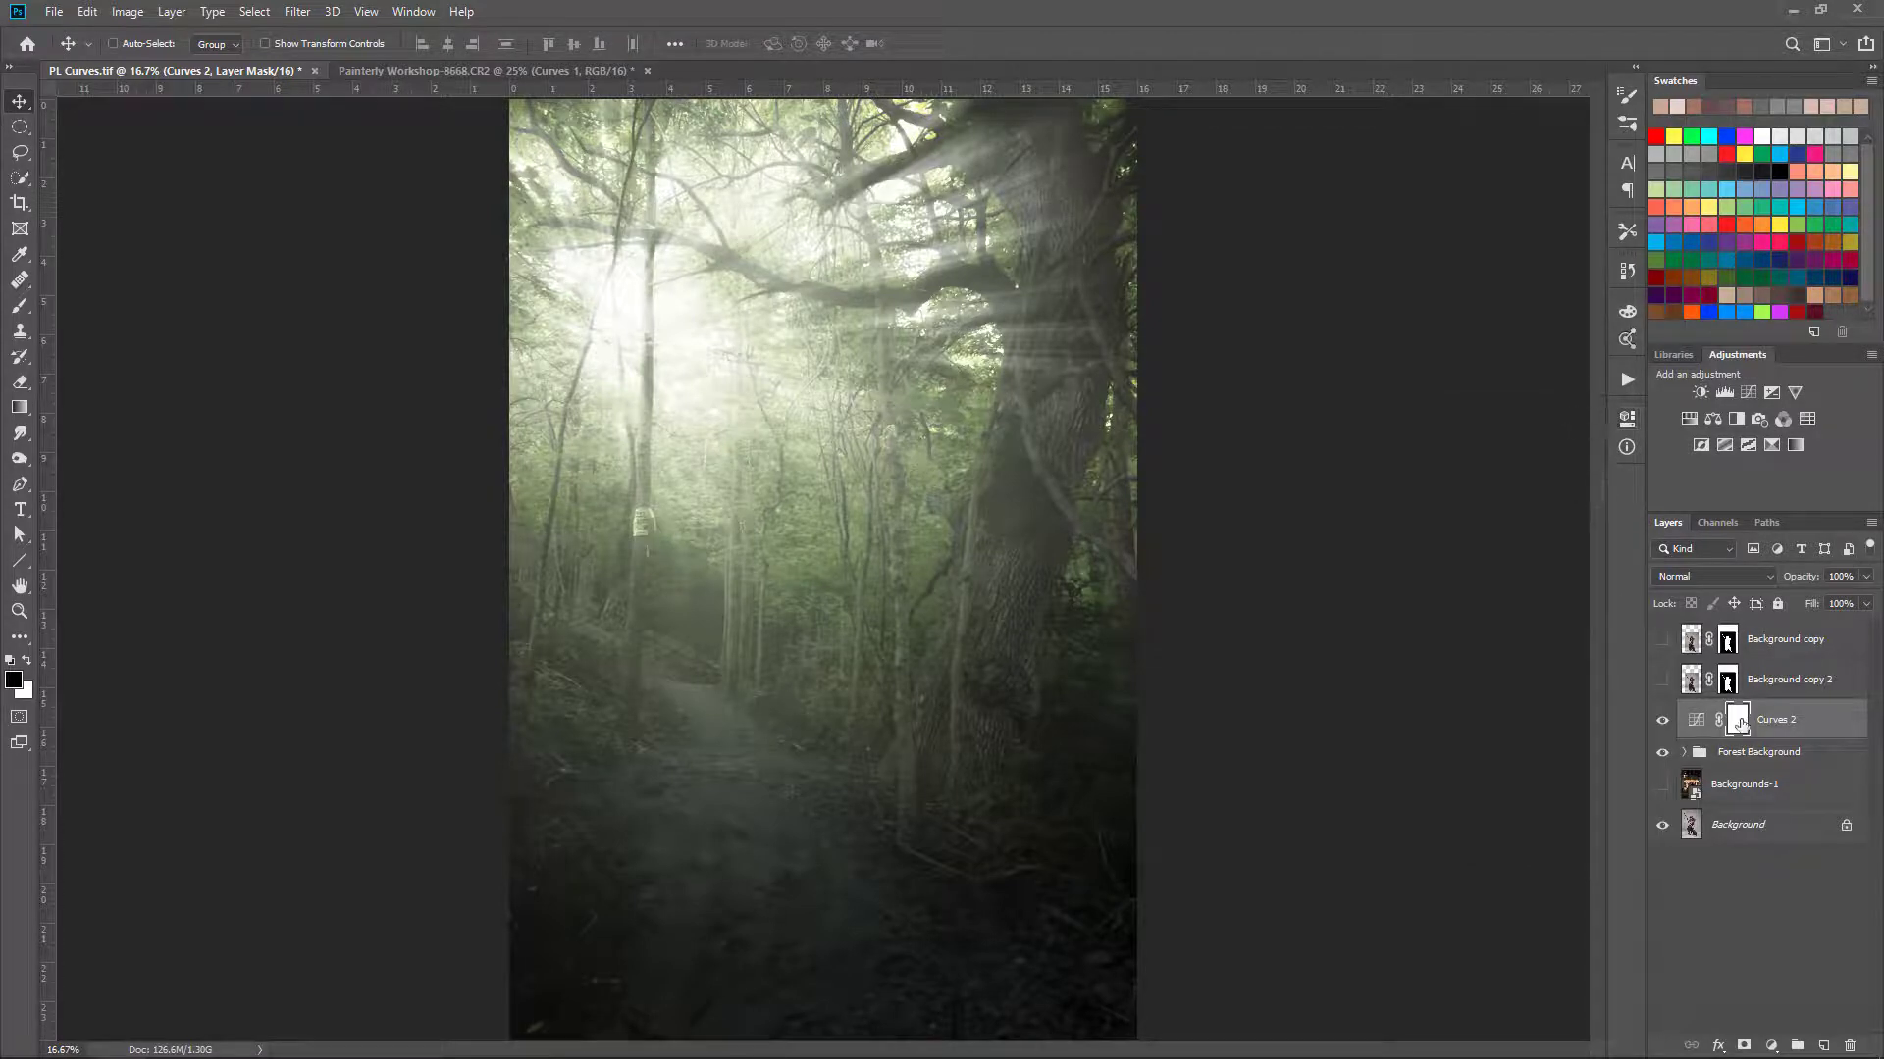
pyautogui.moveTo(1766, 726); pyautogui.dragTo(1848, 1044)
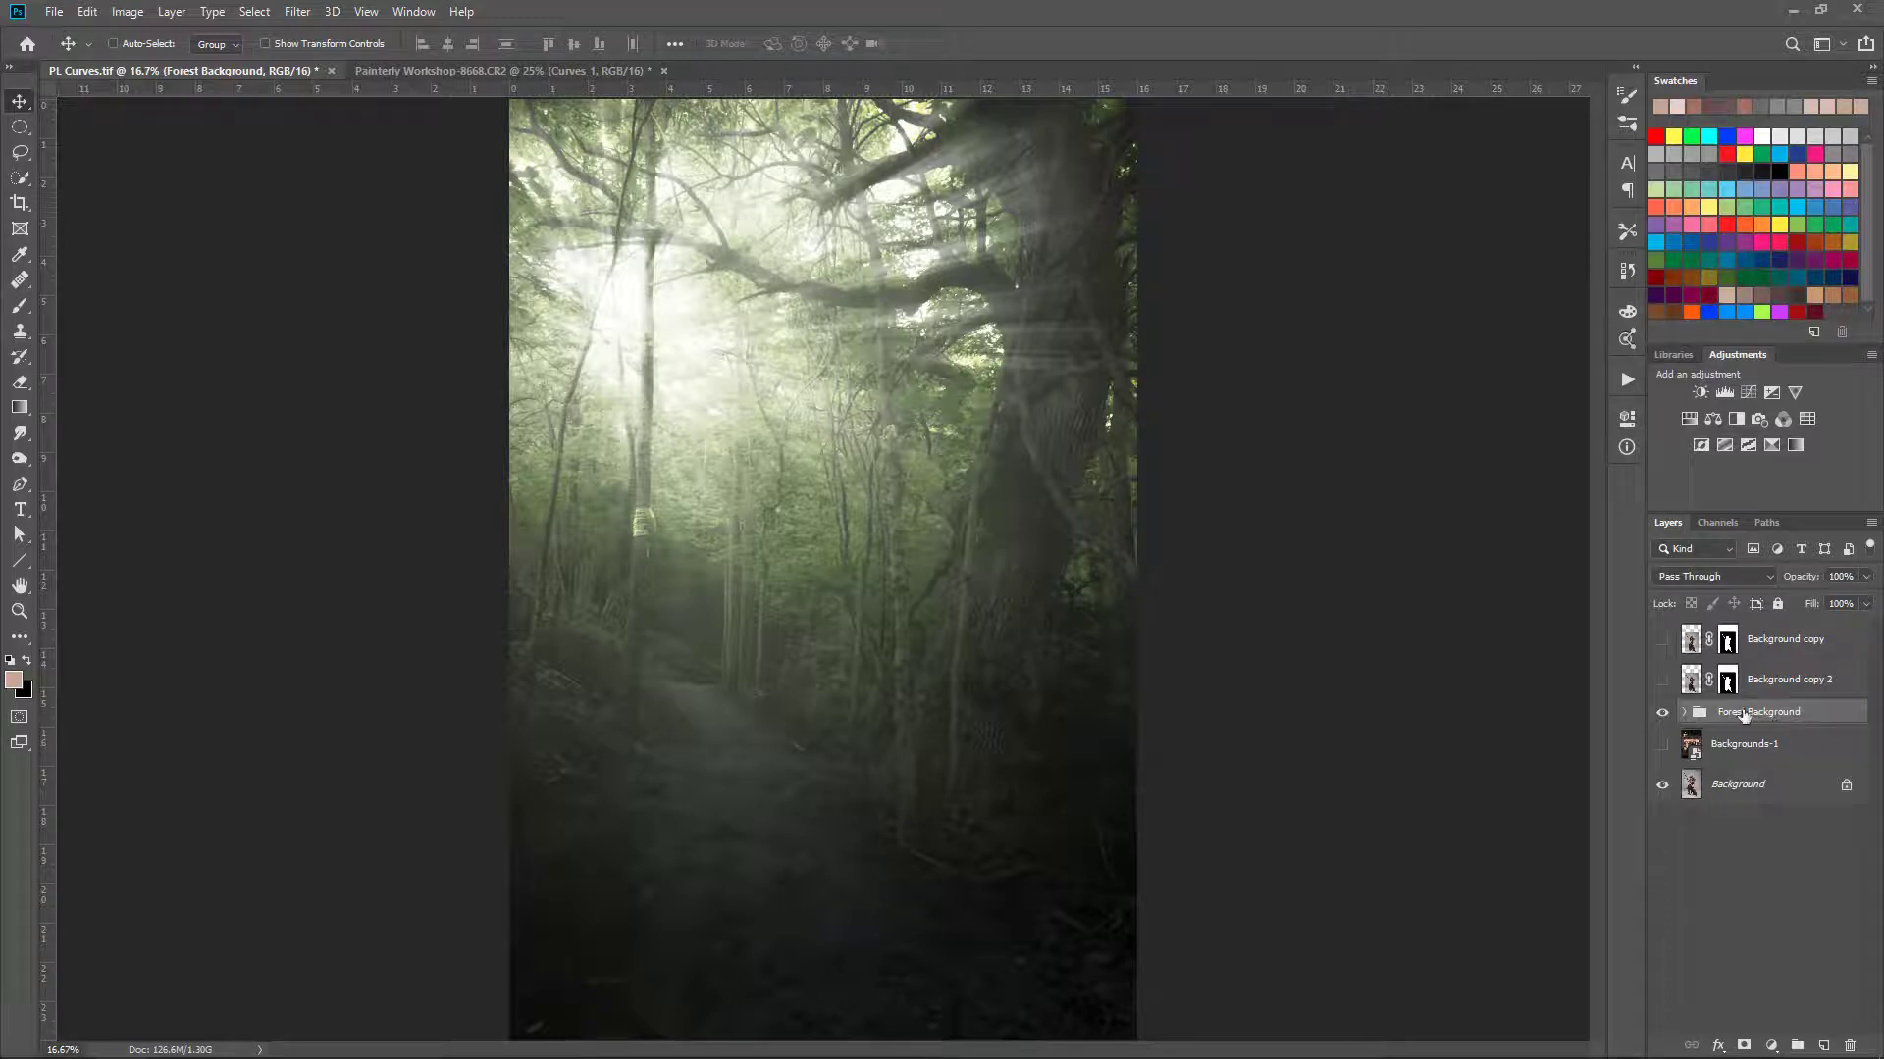
# Step: Show the Background copy 2 layer and add a Curves adjustment layer directly above it
pyautogui.click(1661, 680)
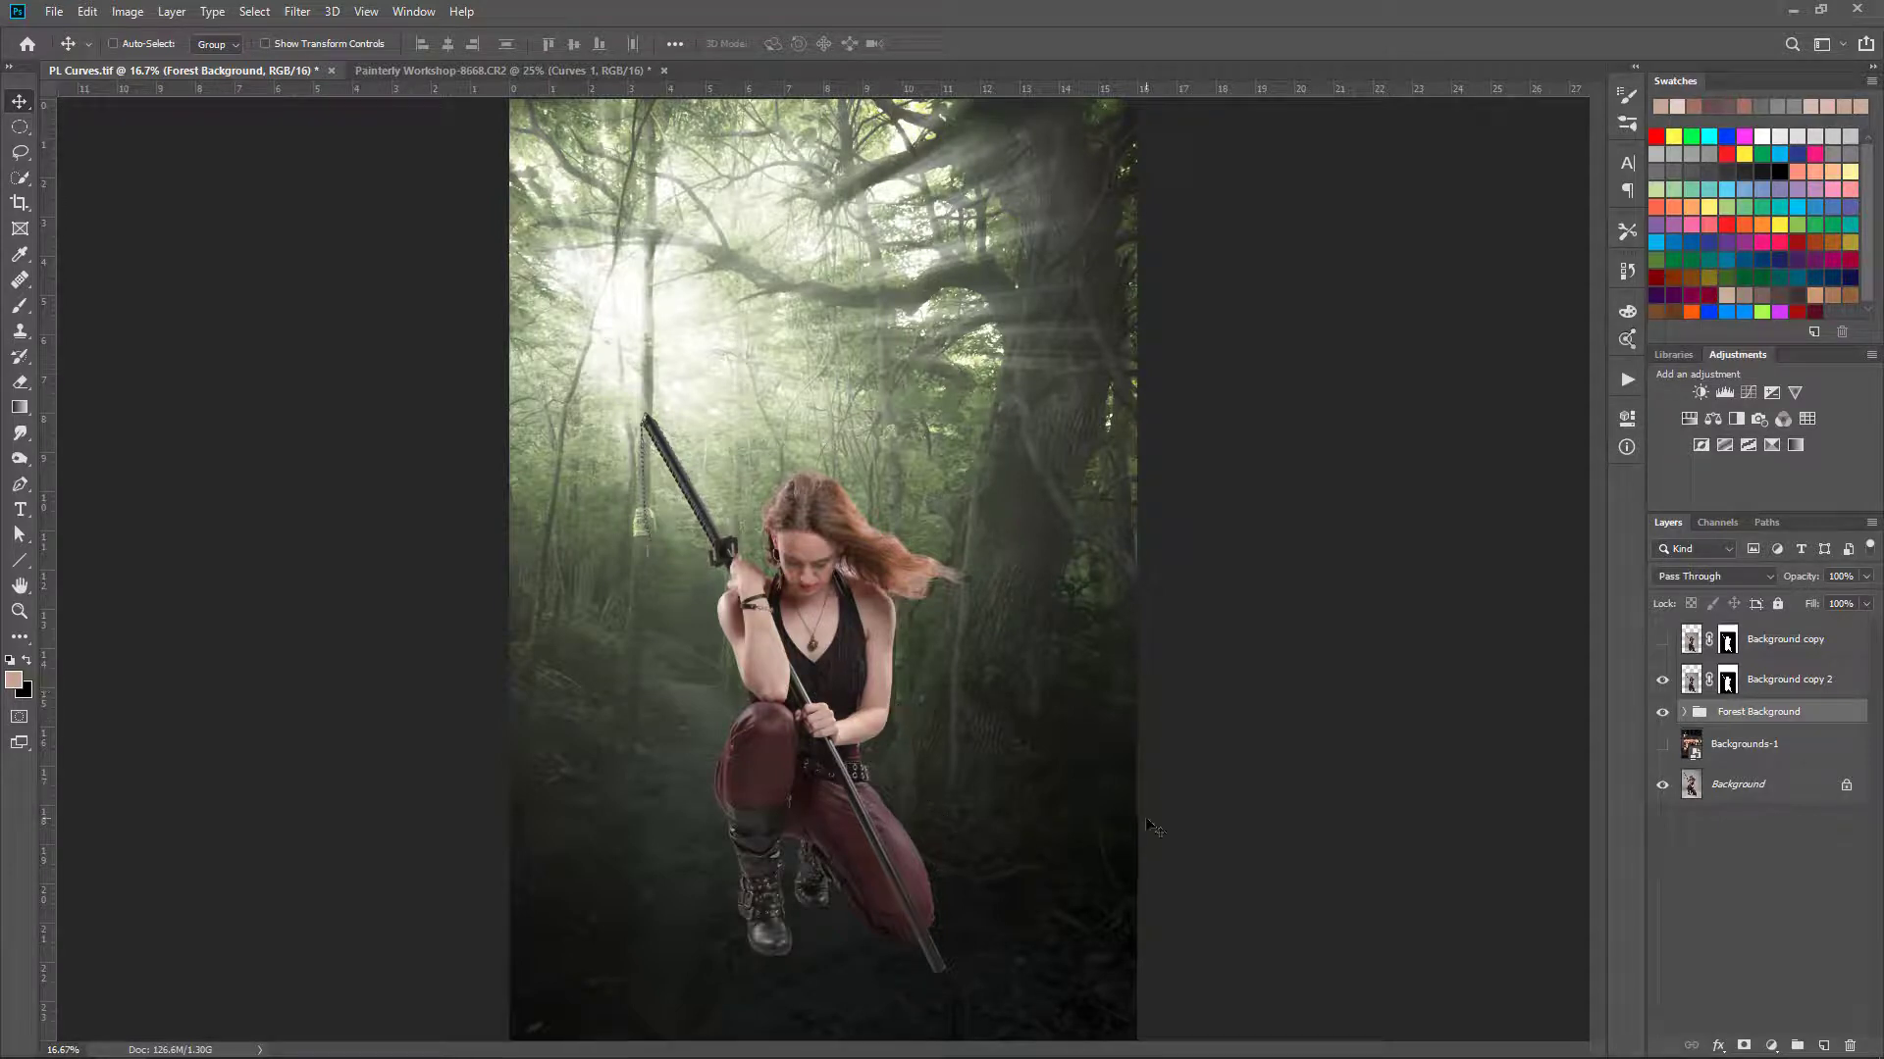
pyautogui.click(1757, 679)
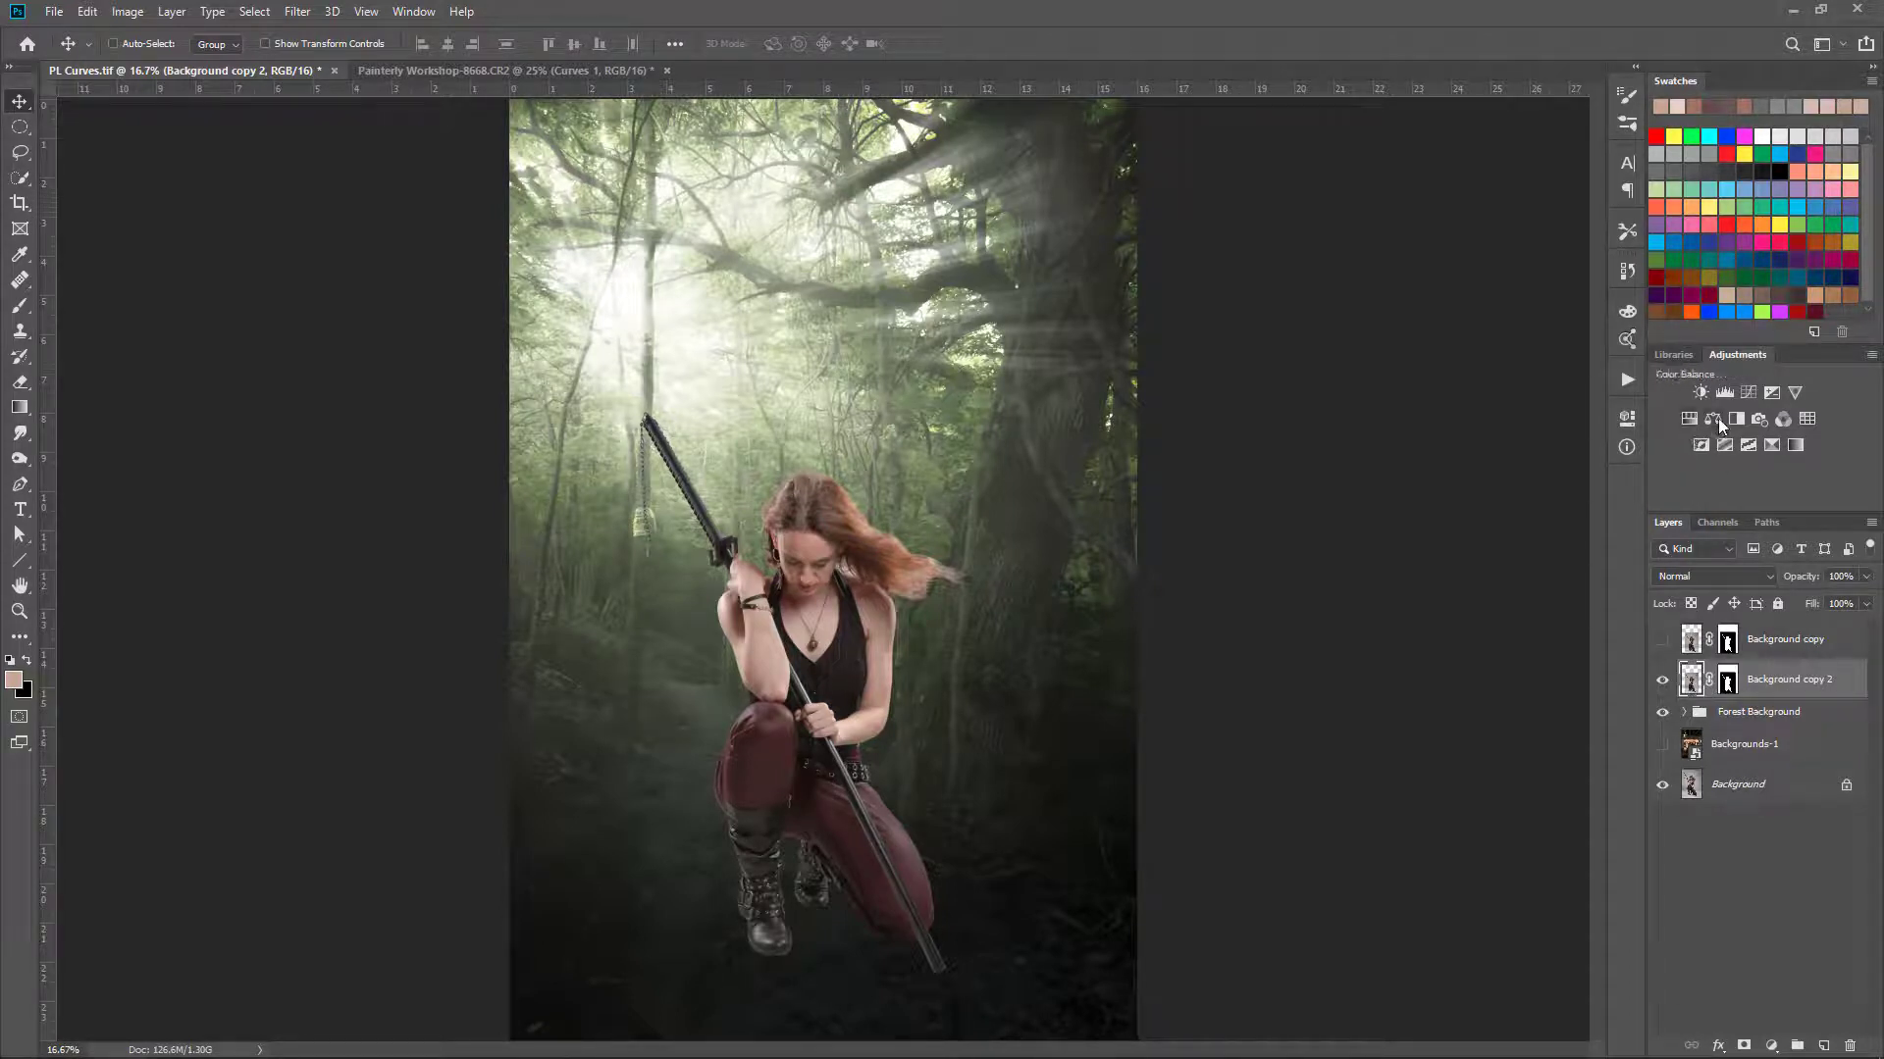
pyautogui.click(1748, 395)
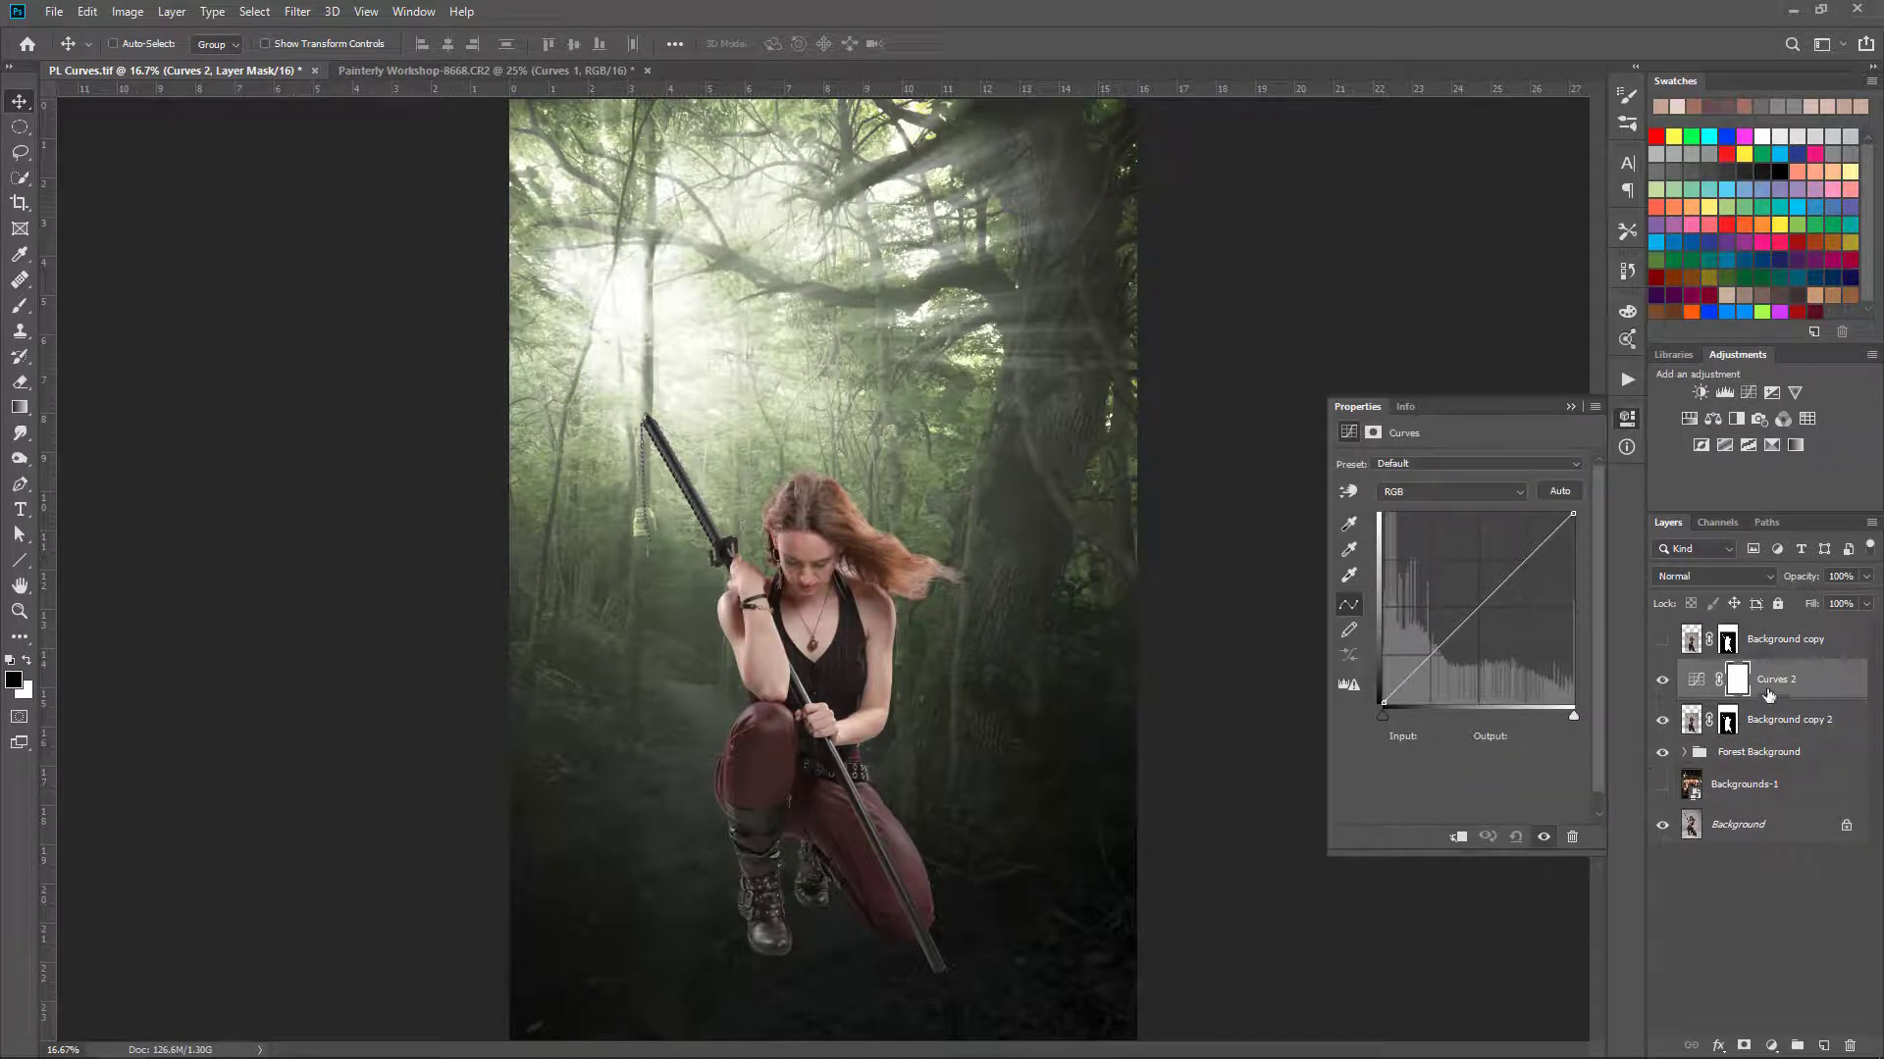
# Step: Clip and unclip the Curves 2 layer, try lowering the unclipped curve's midtones, and reset the curve
pyautogui.click(1459, 839)
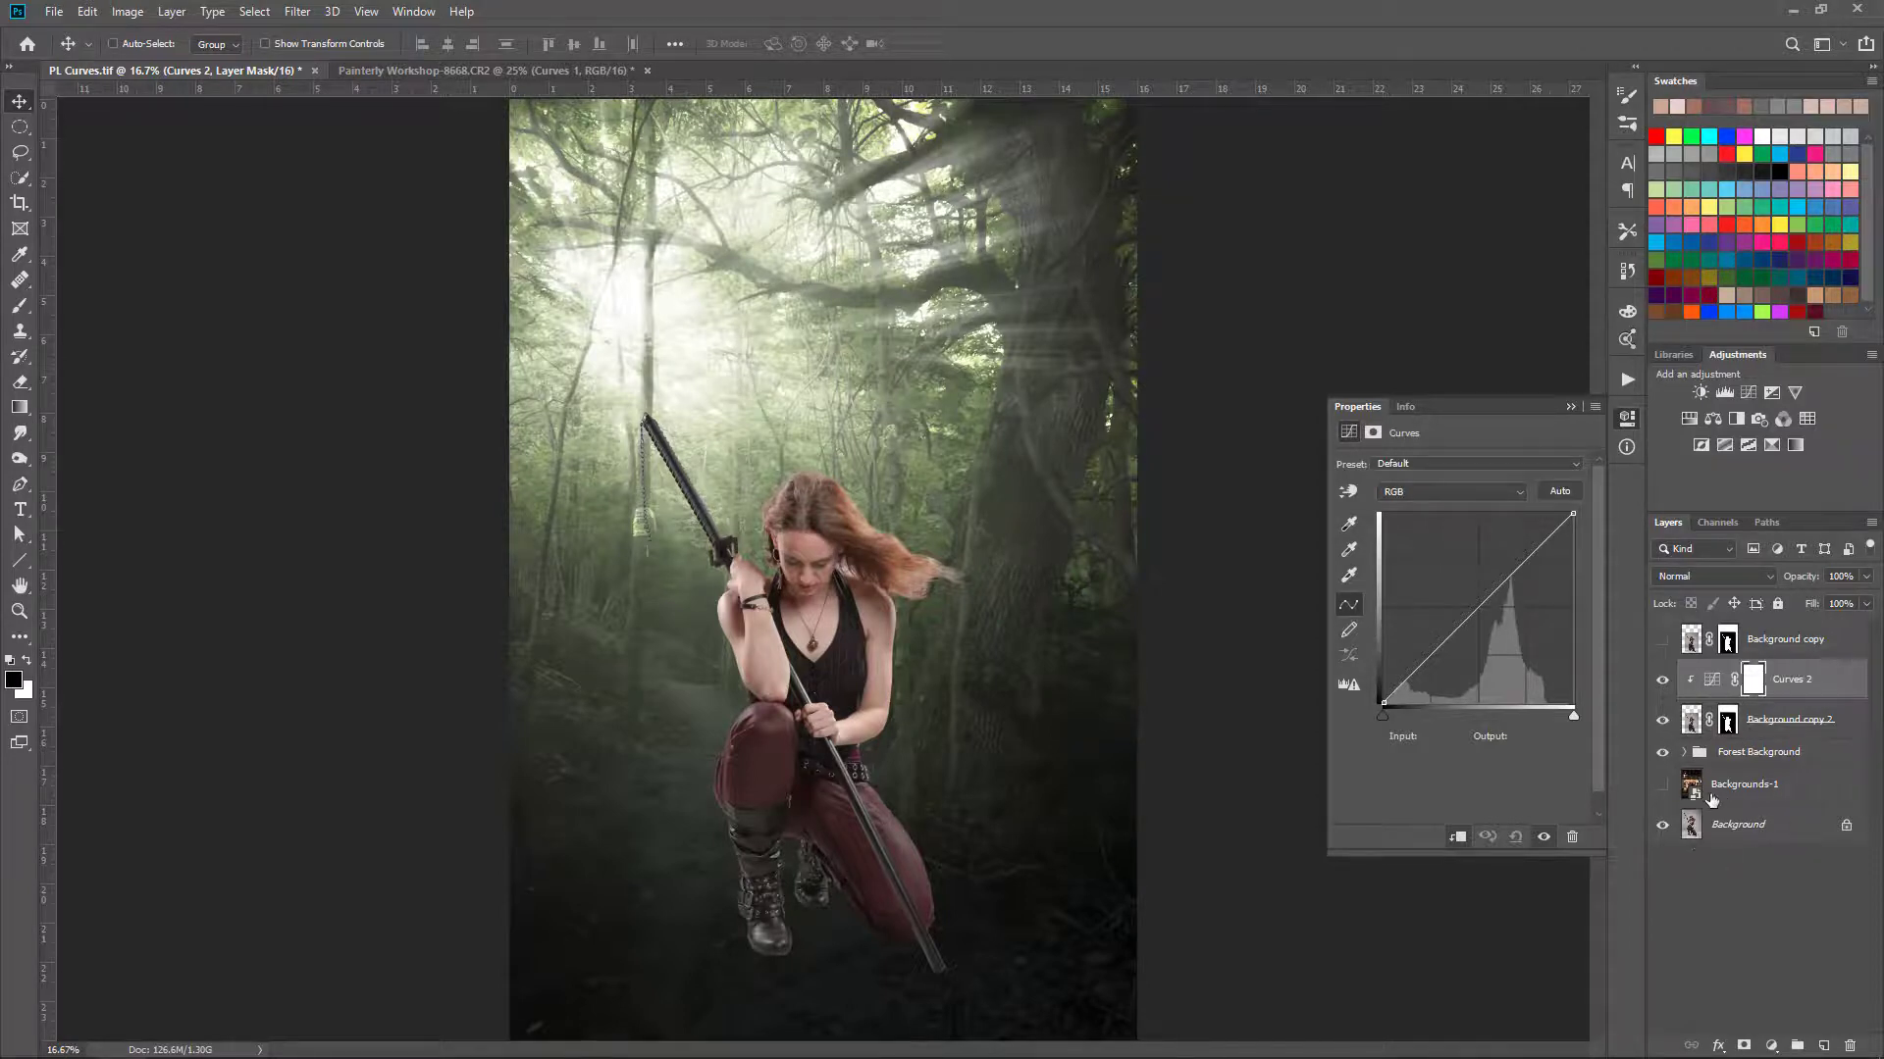
pyautogui.click(1462, 836)
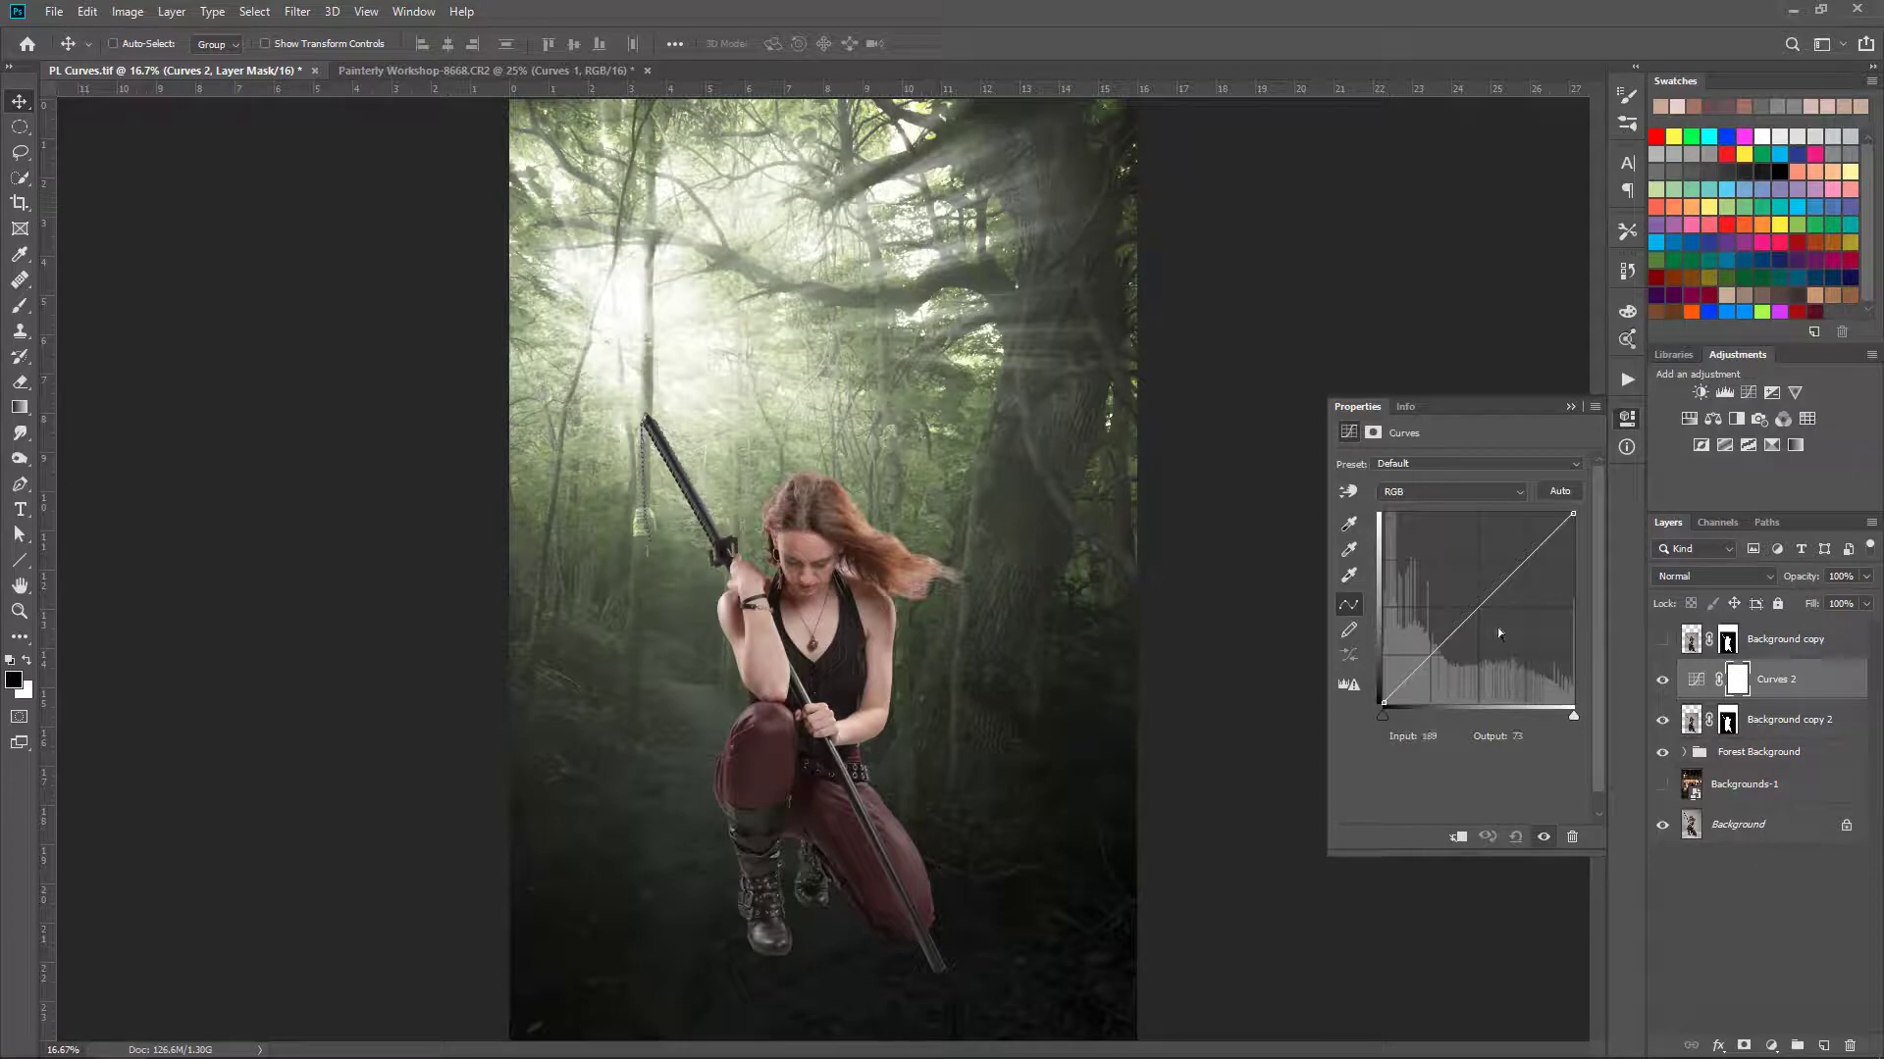
pyautogui.moveTo(1478, 609)
pyautogui.mouseDown()
pyautogui.moveTo(1457, 577)
pyautogui.moveTo(1506, 667)
pyautogui.moveTo(1467, 579)
pyautogui.moveTo(1507, 656)
pyautogui.moveTo(1488, 621)
pyautogui.mouseUp()
pyautogui.click(1516, 837)
# Step: Clip Curves 2 to Background copy 2, test darkening its midtones to input 139, output 110, and reset the curve
pyautogui.keyDown('alt'); pyautogui.click(1822, 697); pyautogui.keyUp('alt')
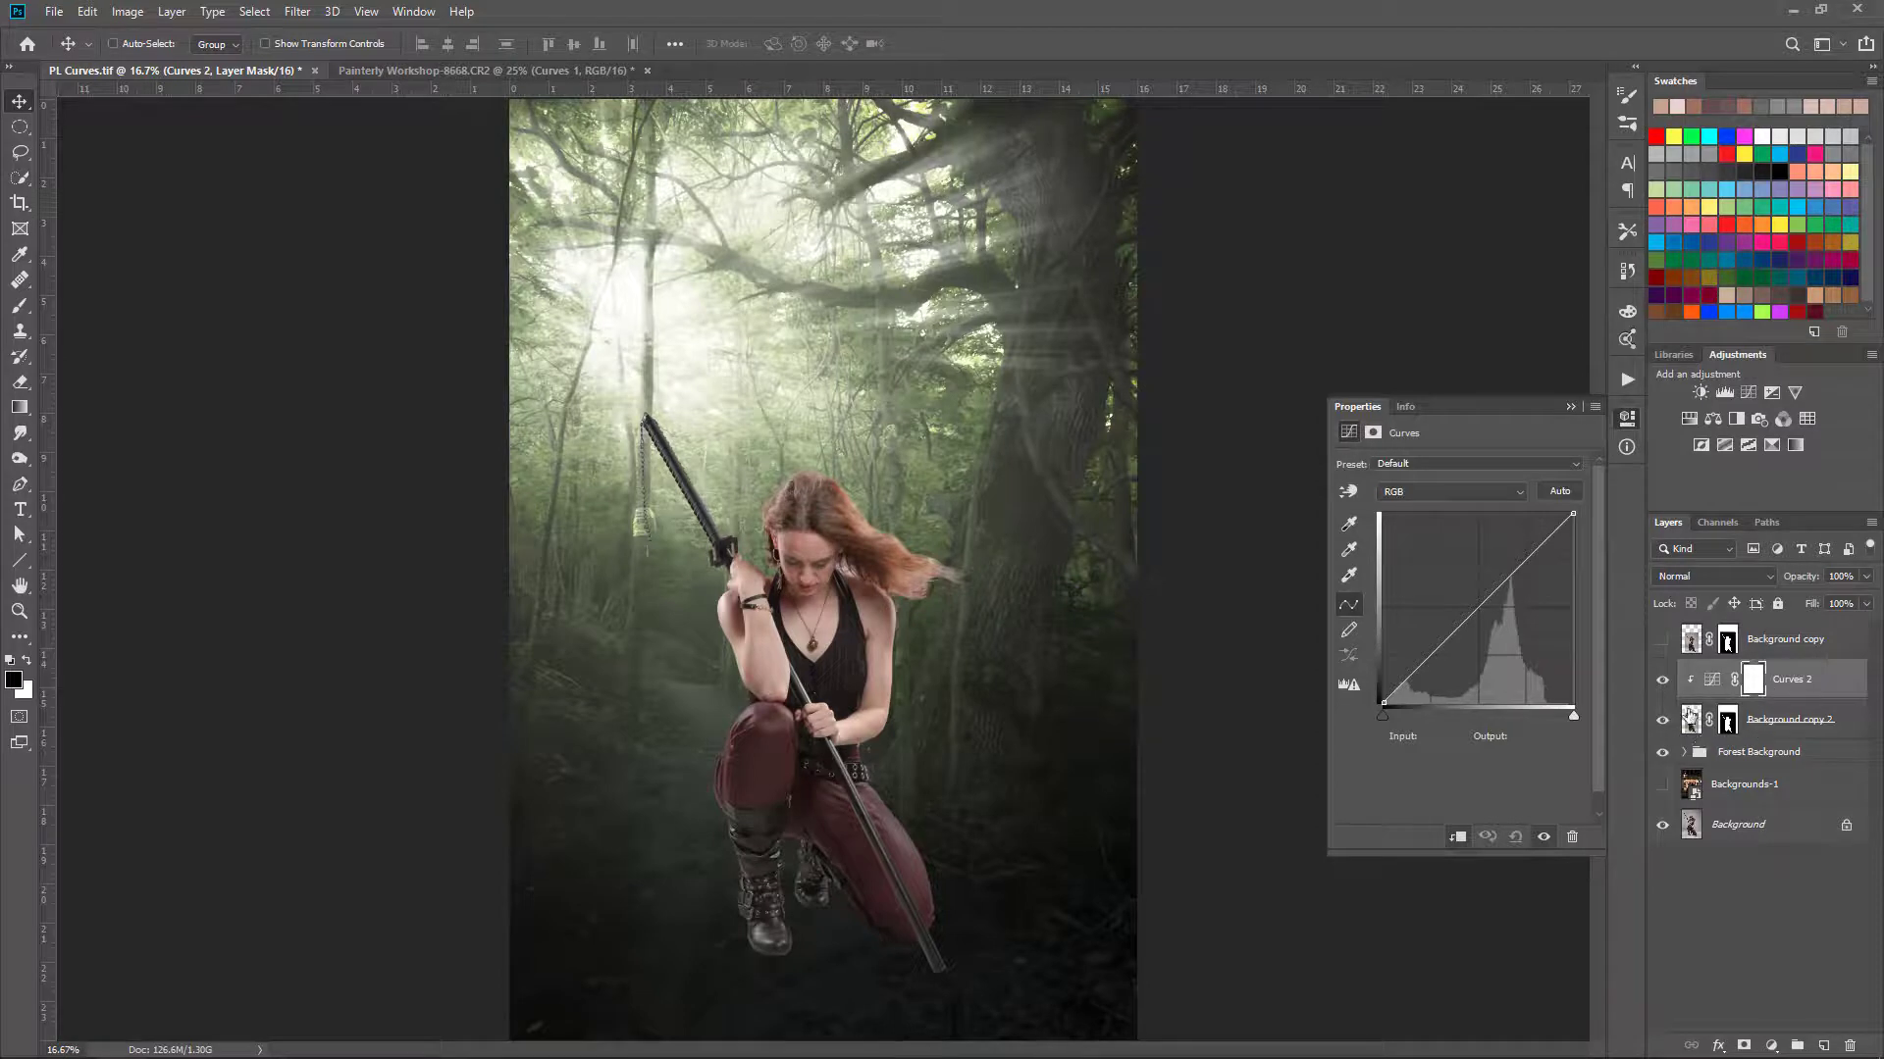
pyautogui.moveTo(1490, 596); pyautogui.dragTo(1454, 563)
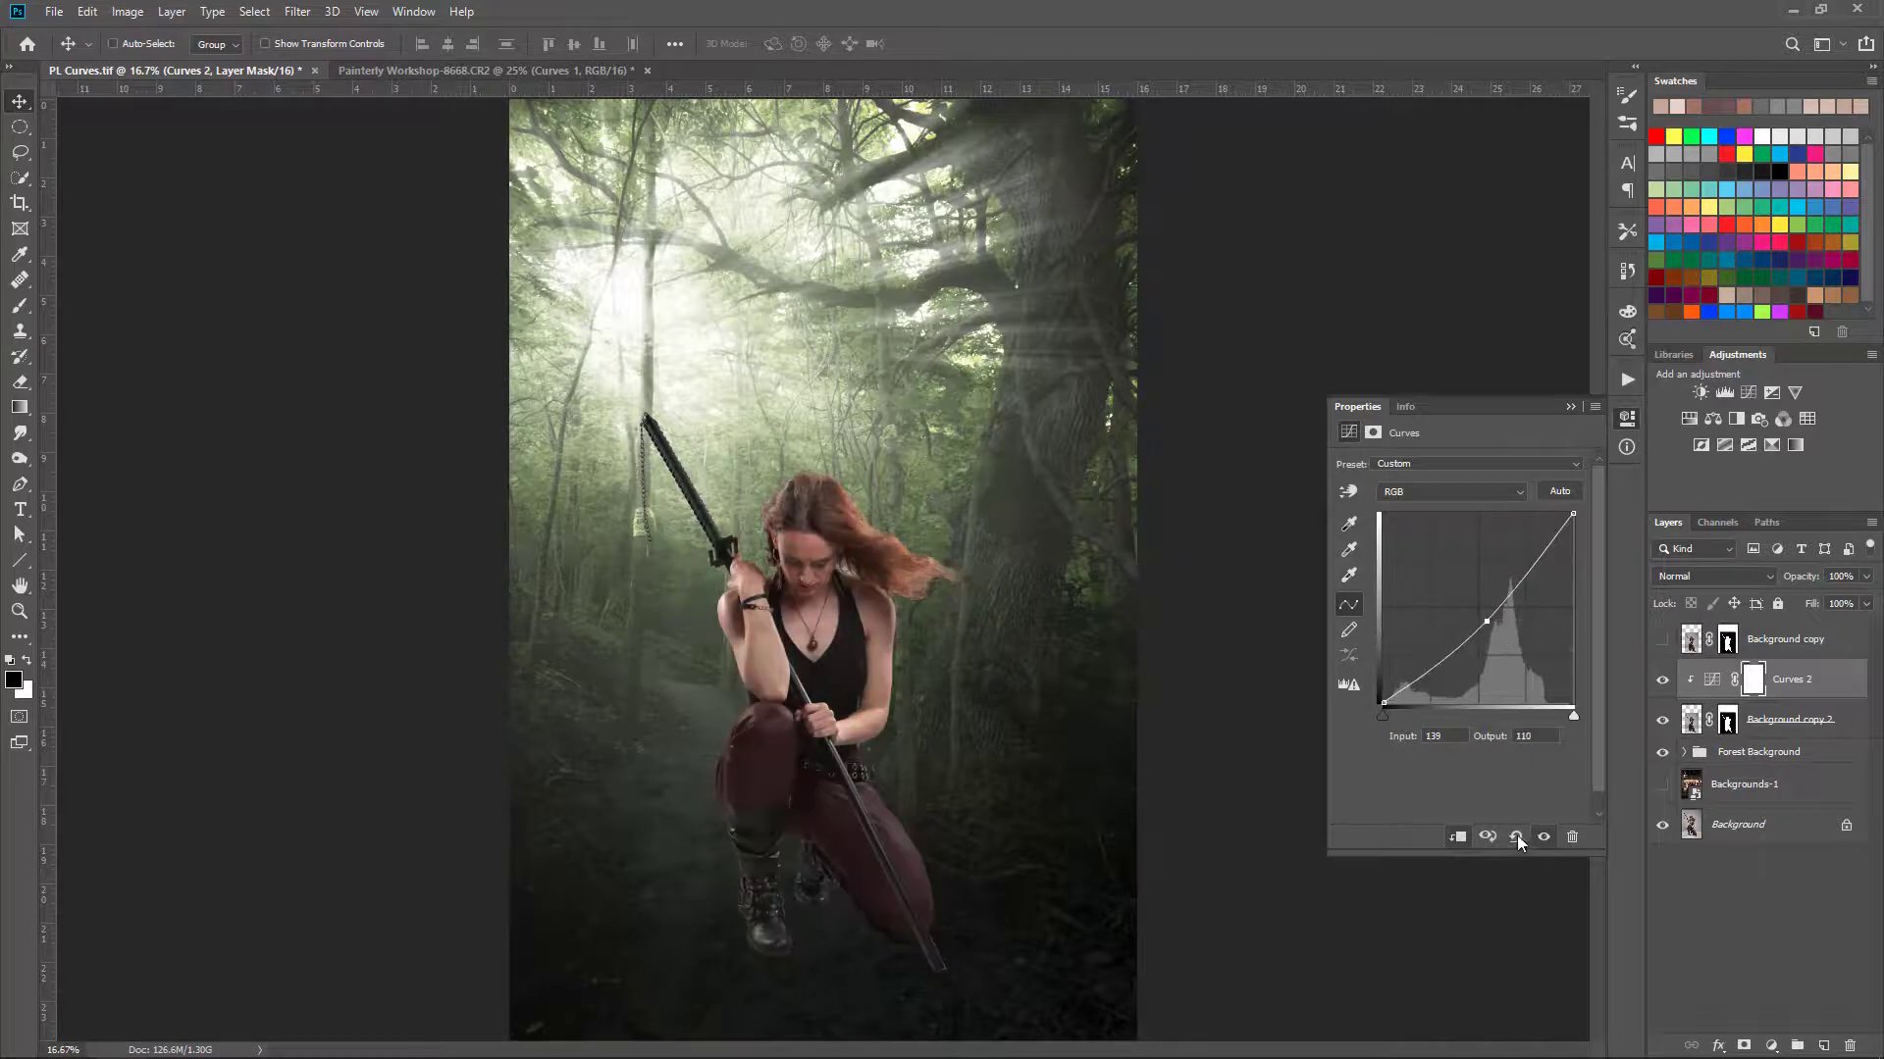
pyautogui.click(1515, 836)
pyautogui.click(1660, 751)
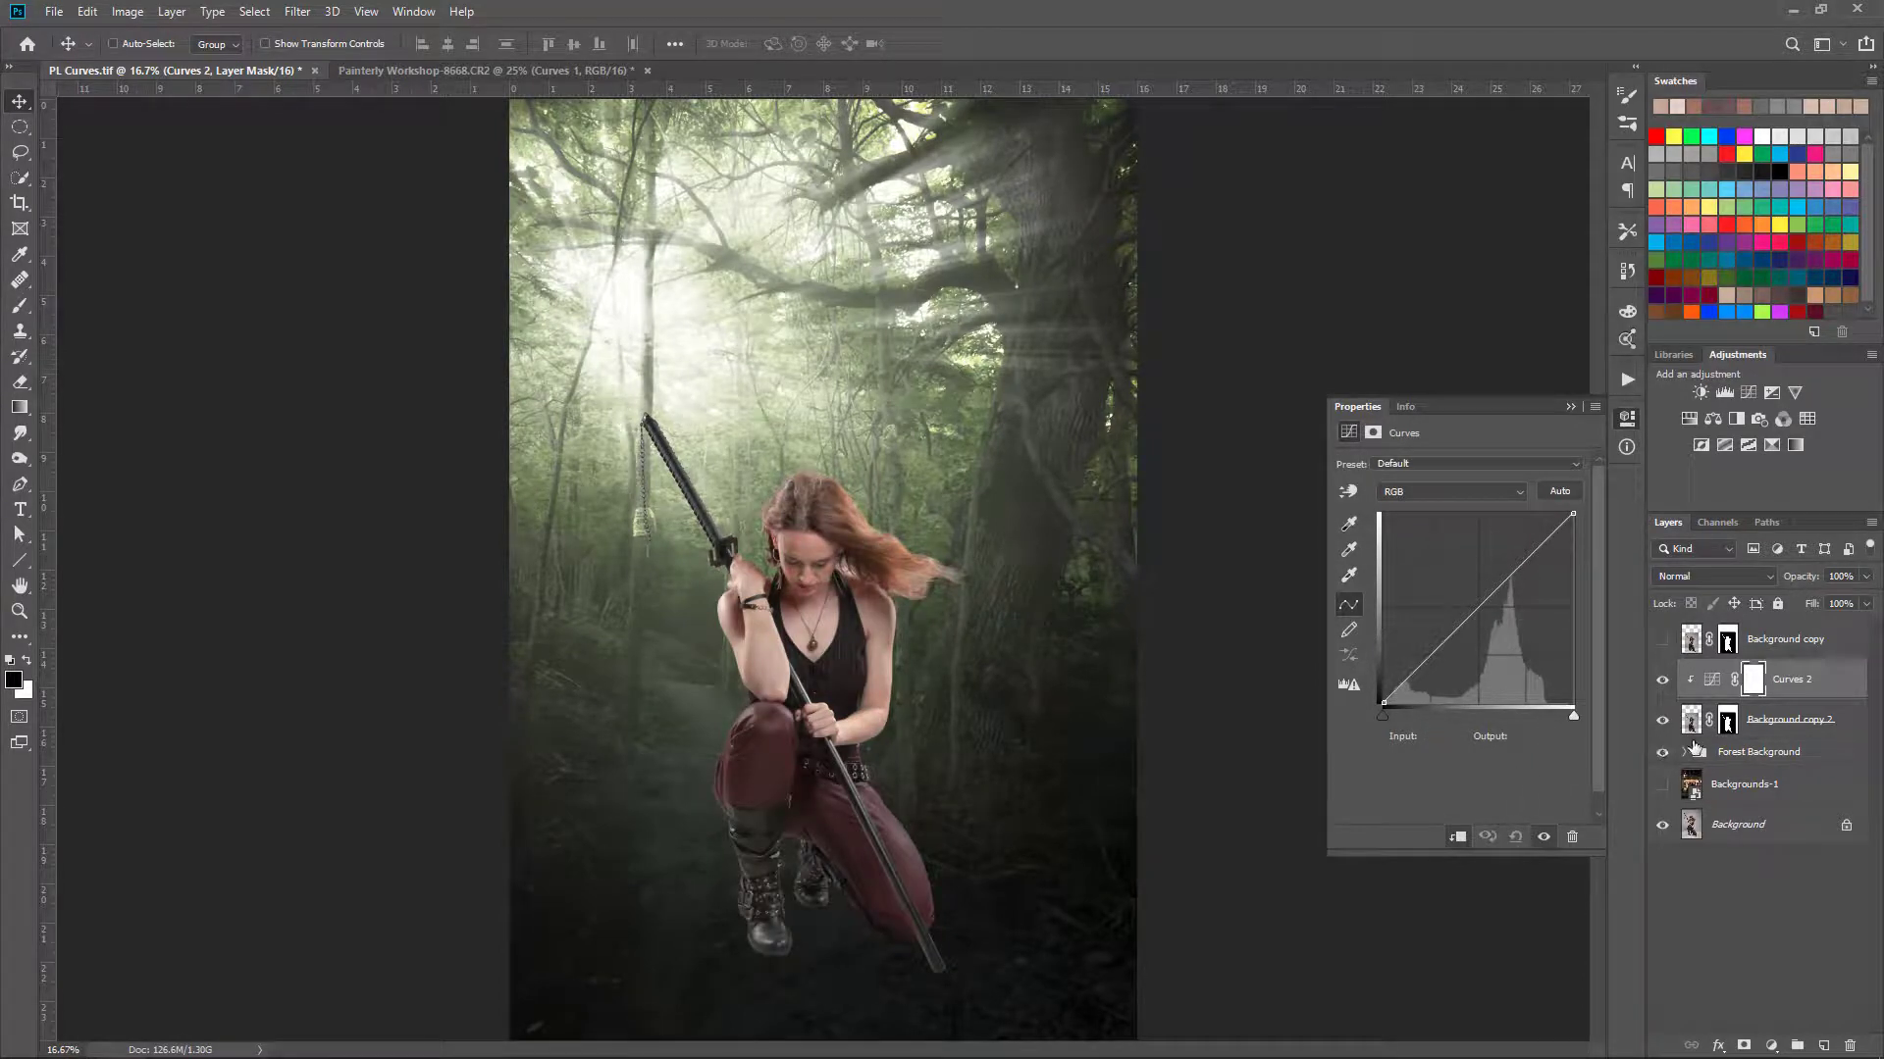
# Step: View the Curves 2 layer's mask properties and return to its curve settings
pyautogui.click(1712, 680)
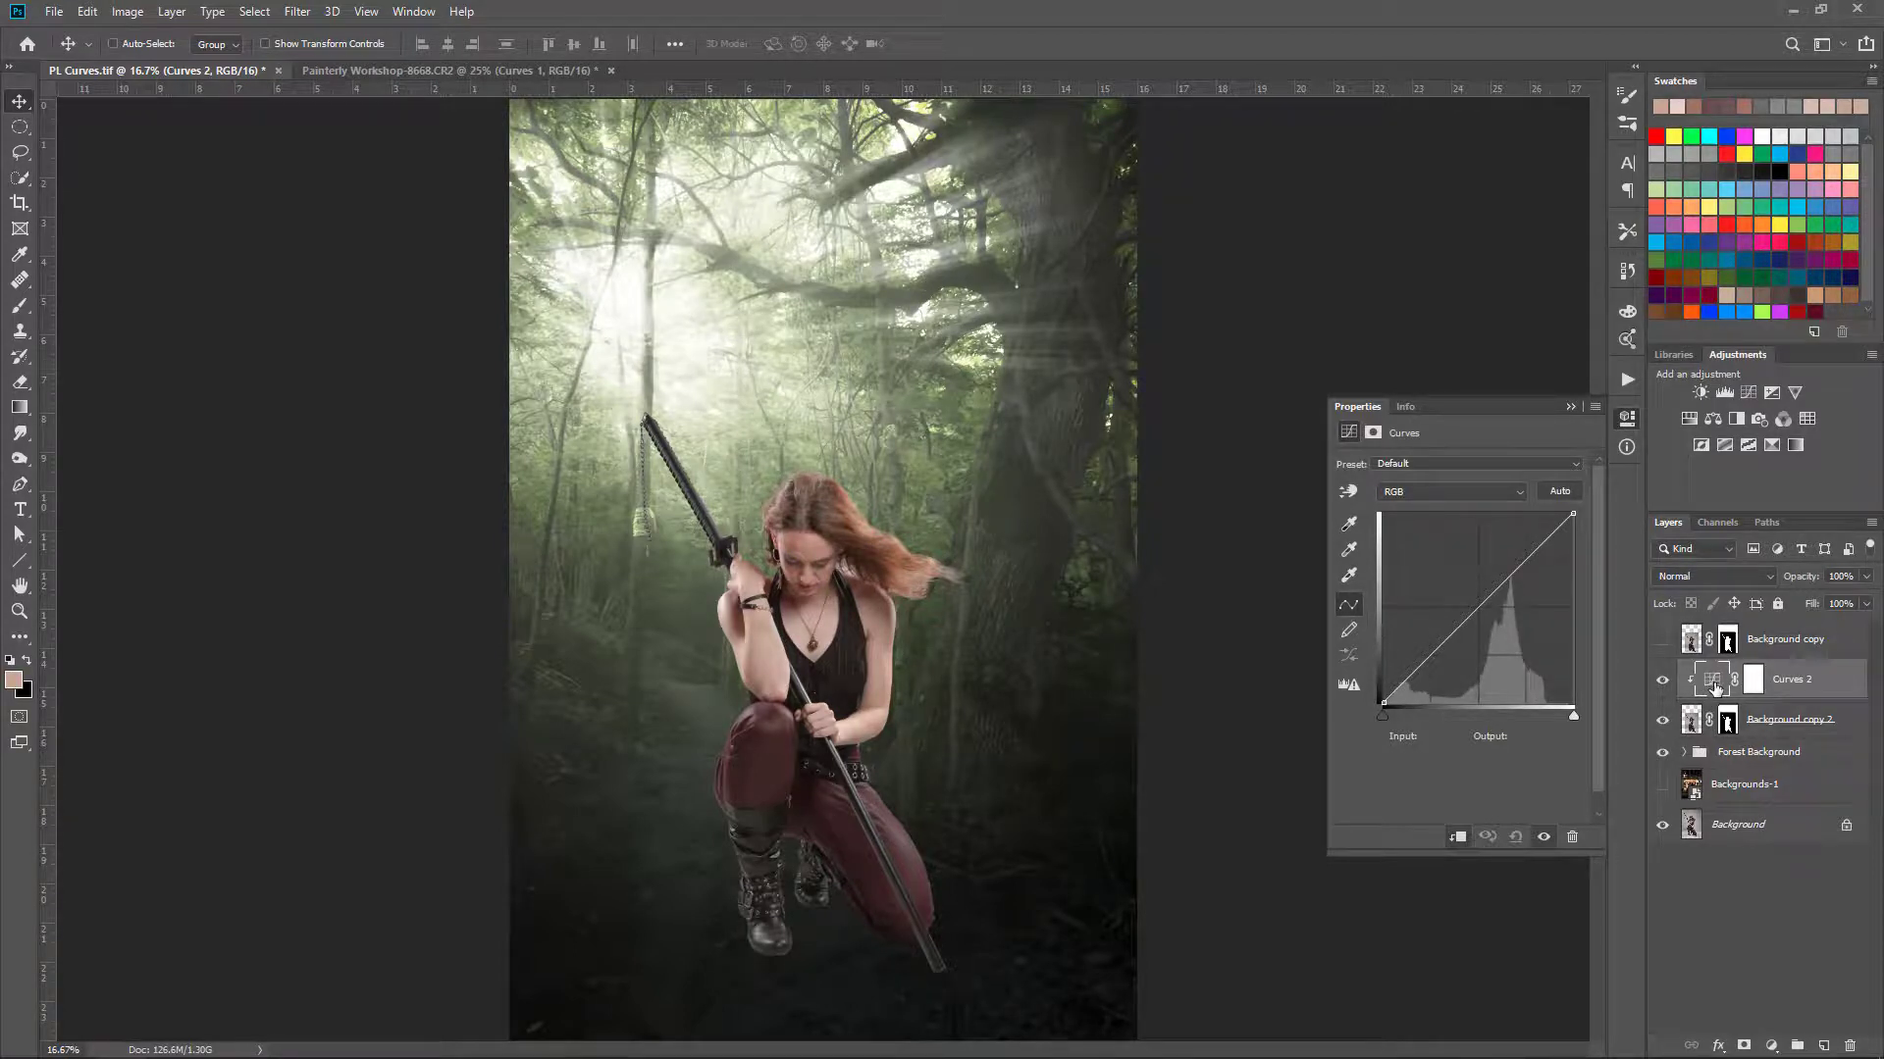
pyautogui.click(1753, 681)
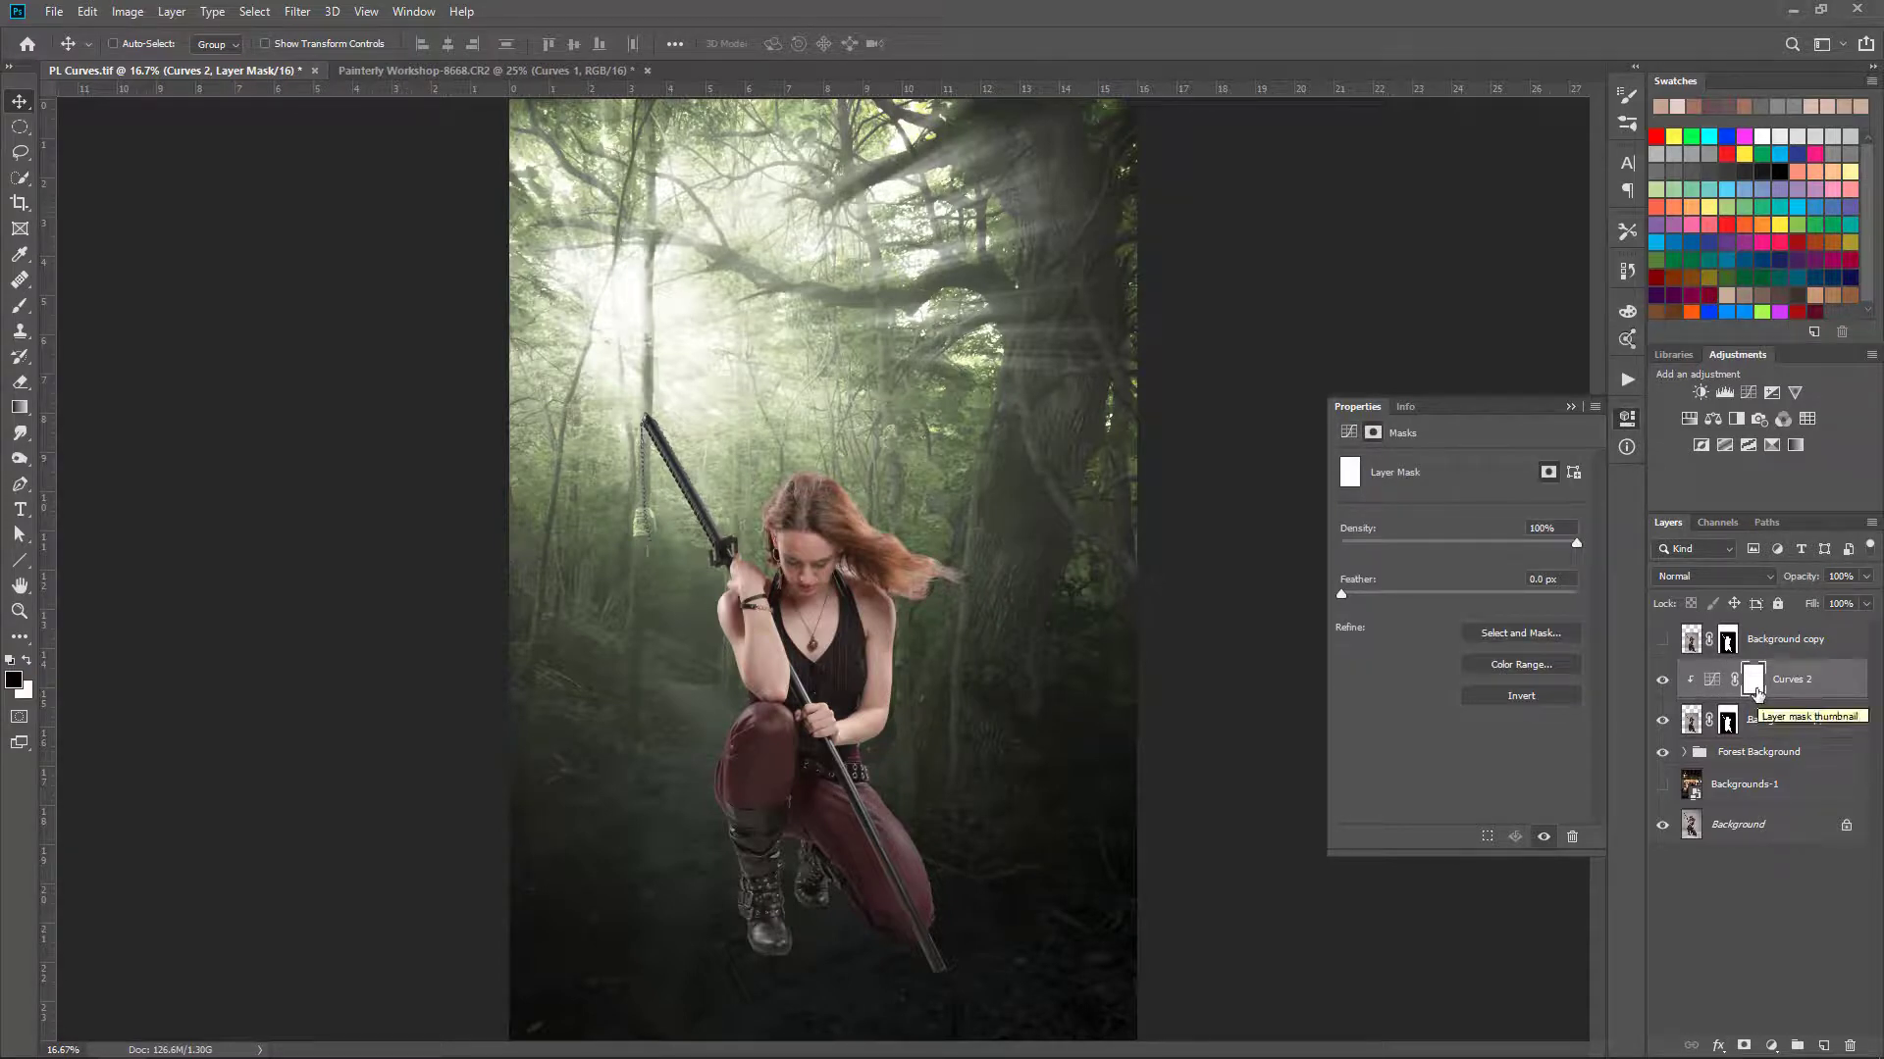
pyautogui.click(1711, 681)
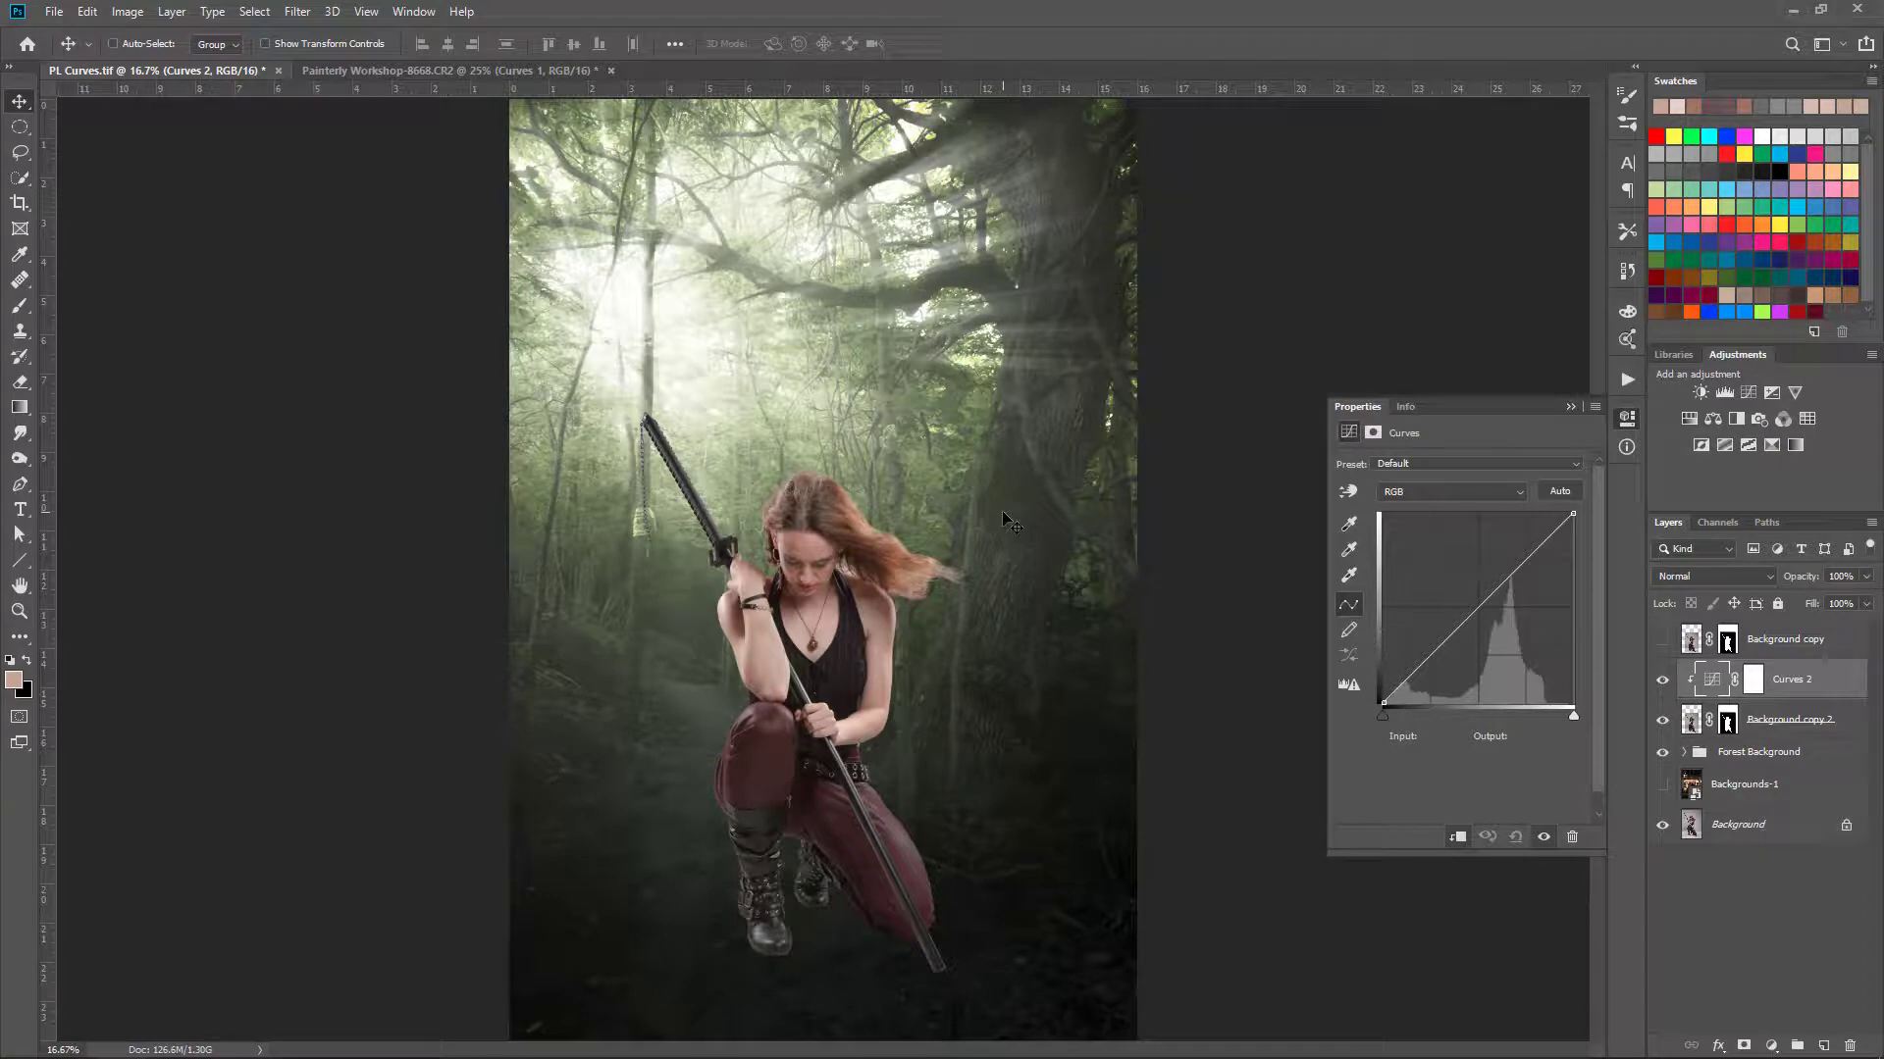
# Step: Set the target shadow colour to 0c0d0a, sampled across all layers from the dark forest floor, without saving it as a default
pyautogui.doubleClick(1350, 528)
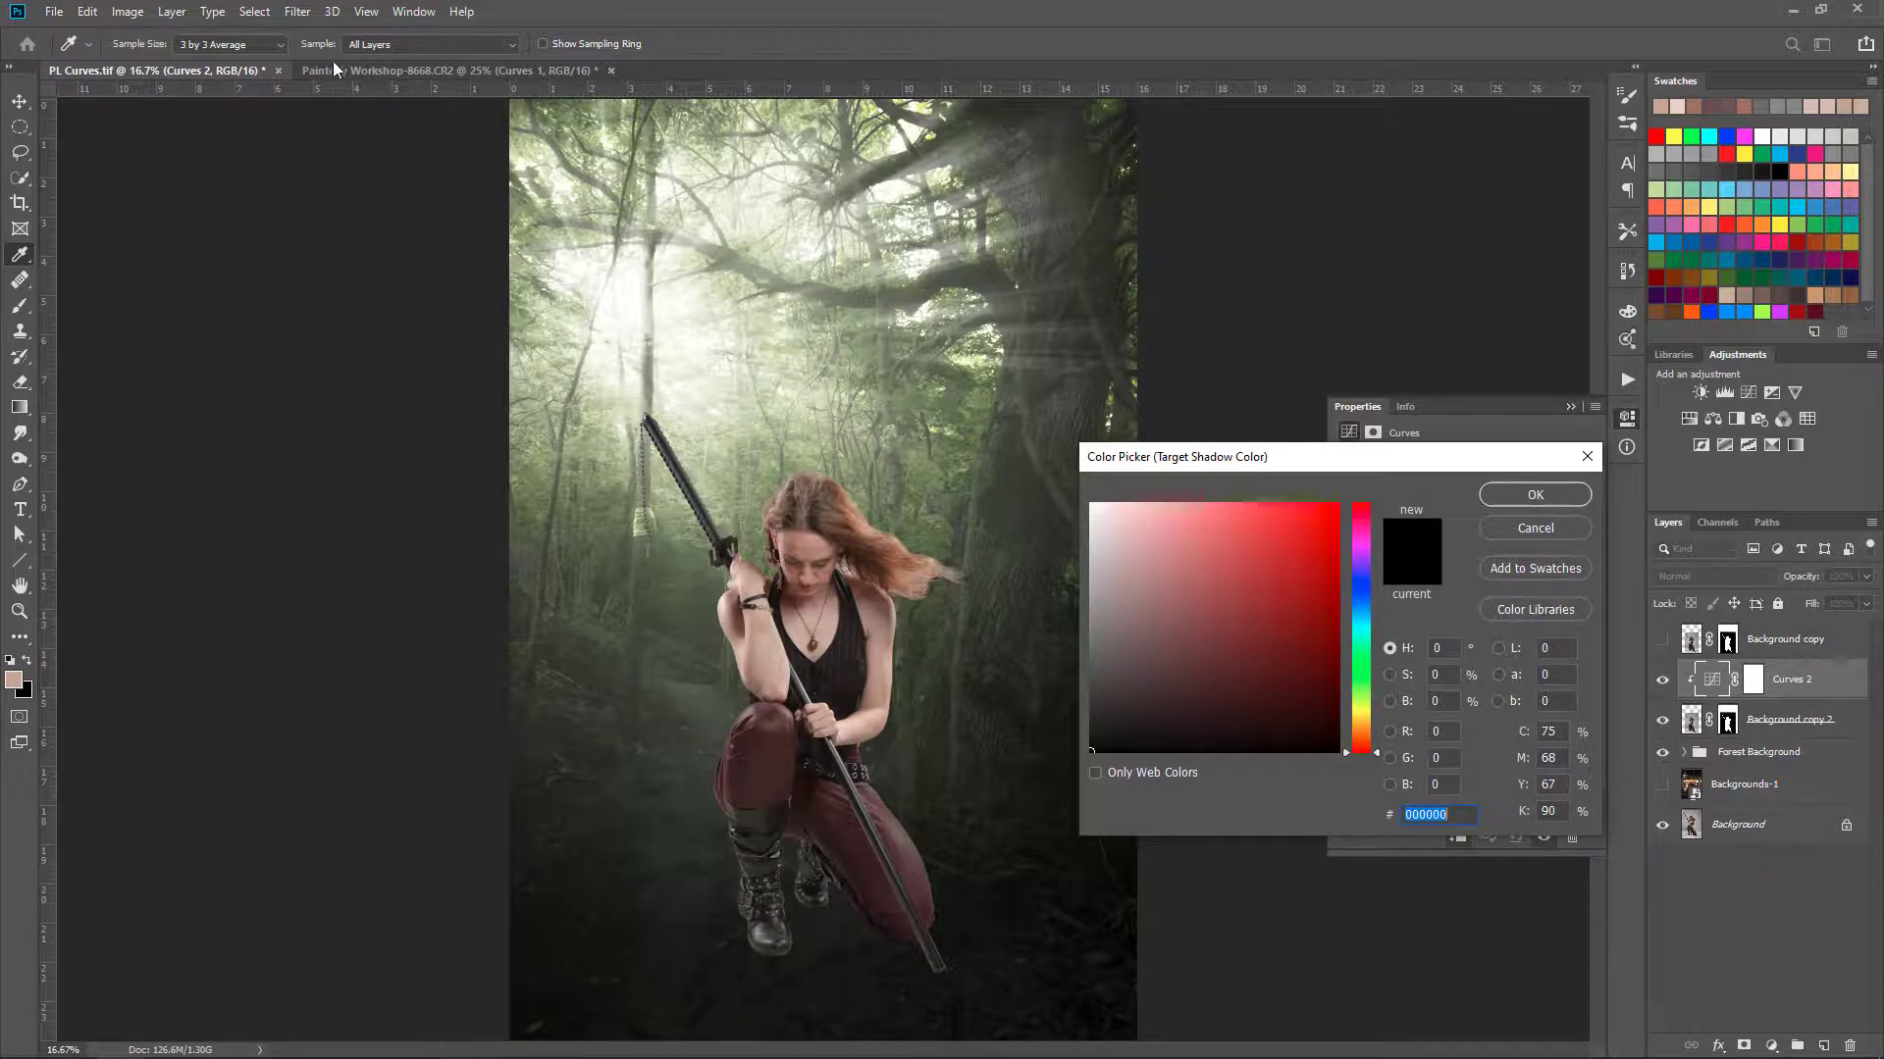
pyautogui.click(388, 46)
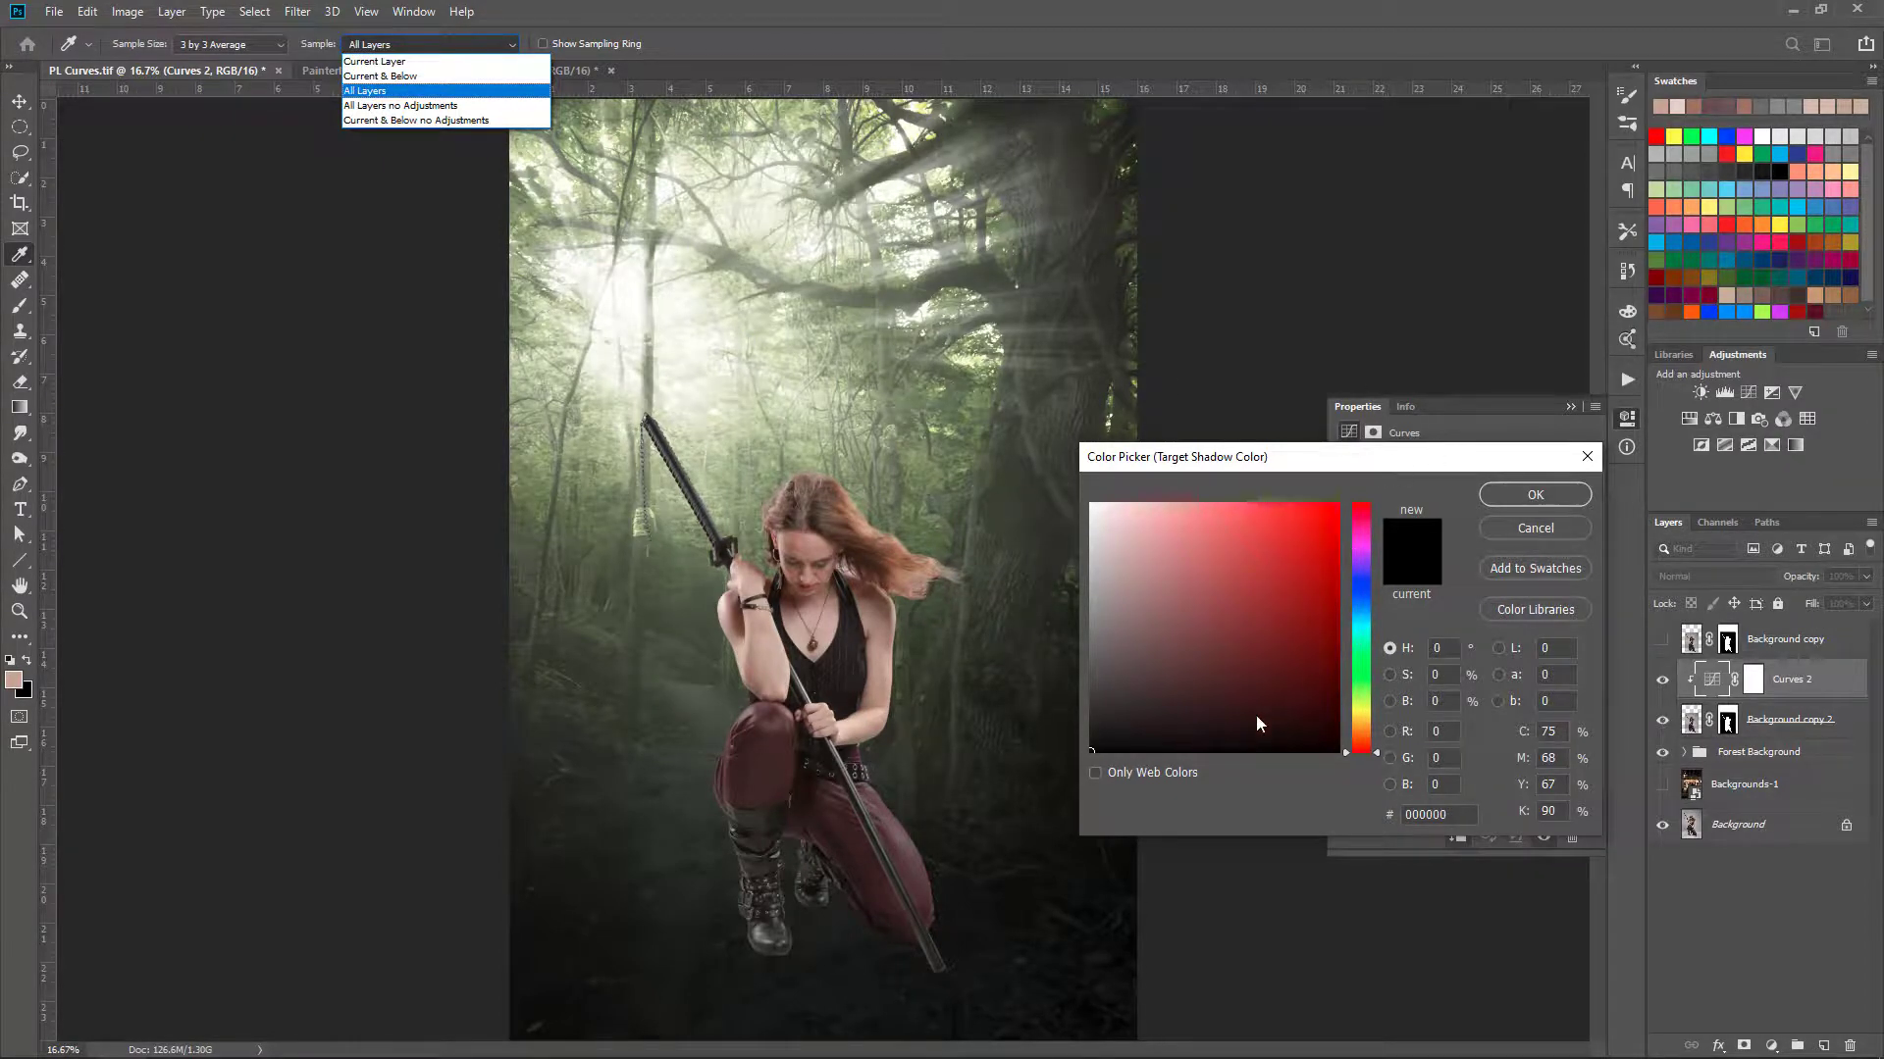
pyautogui.click(379, 92)
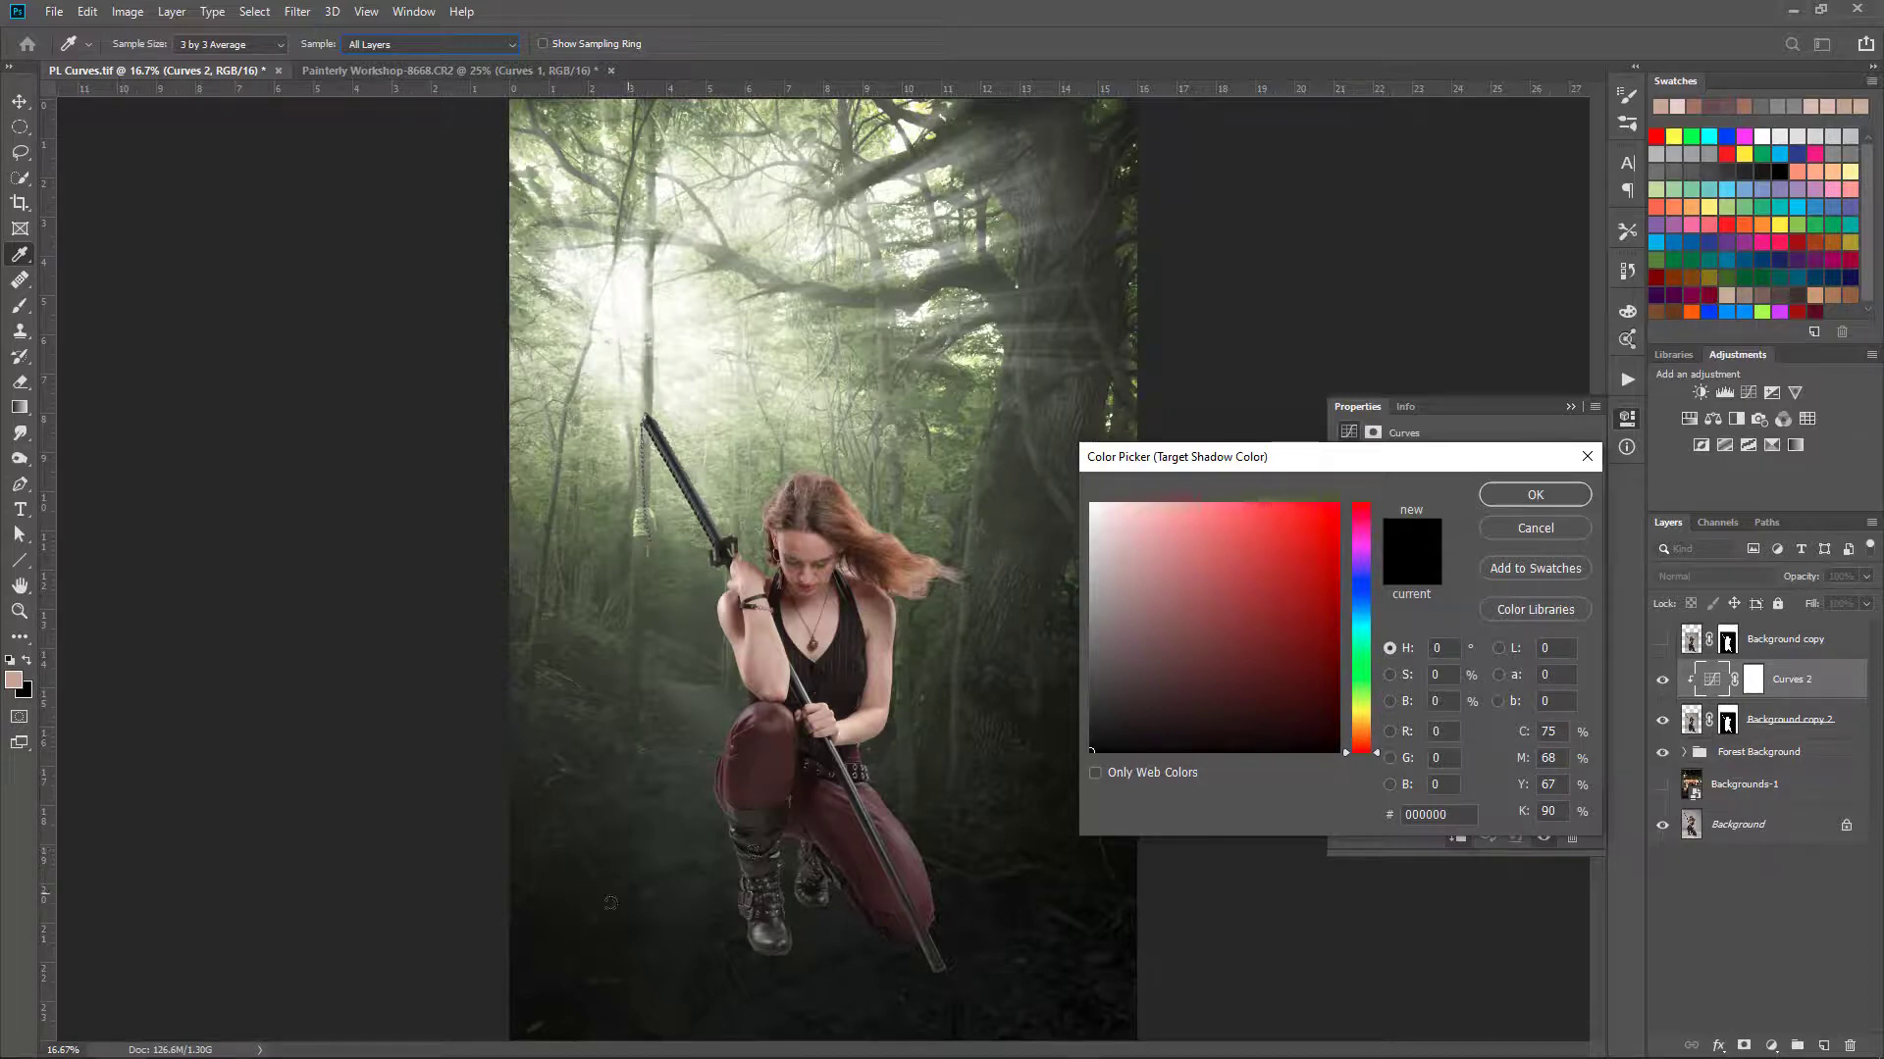
pyautogui.click(559, 918)
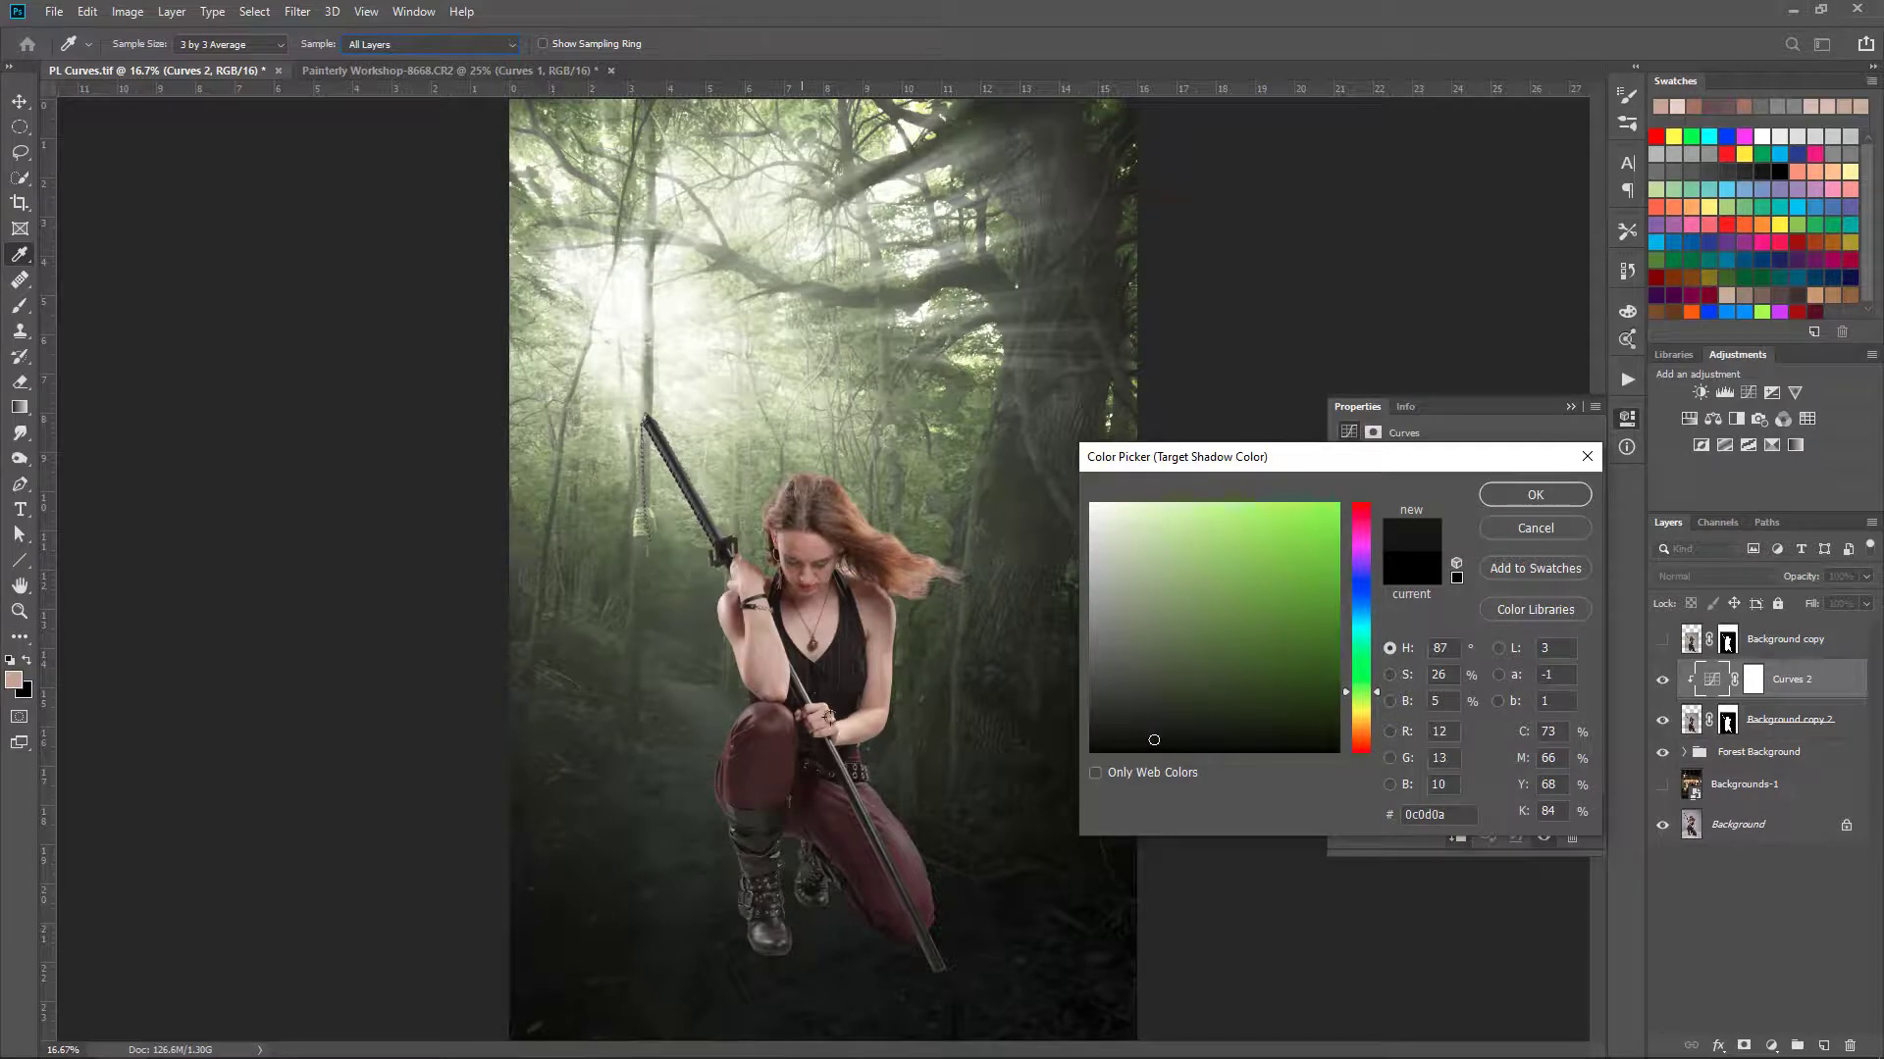
pyautogui.click(1536, 494)
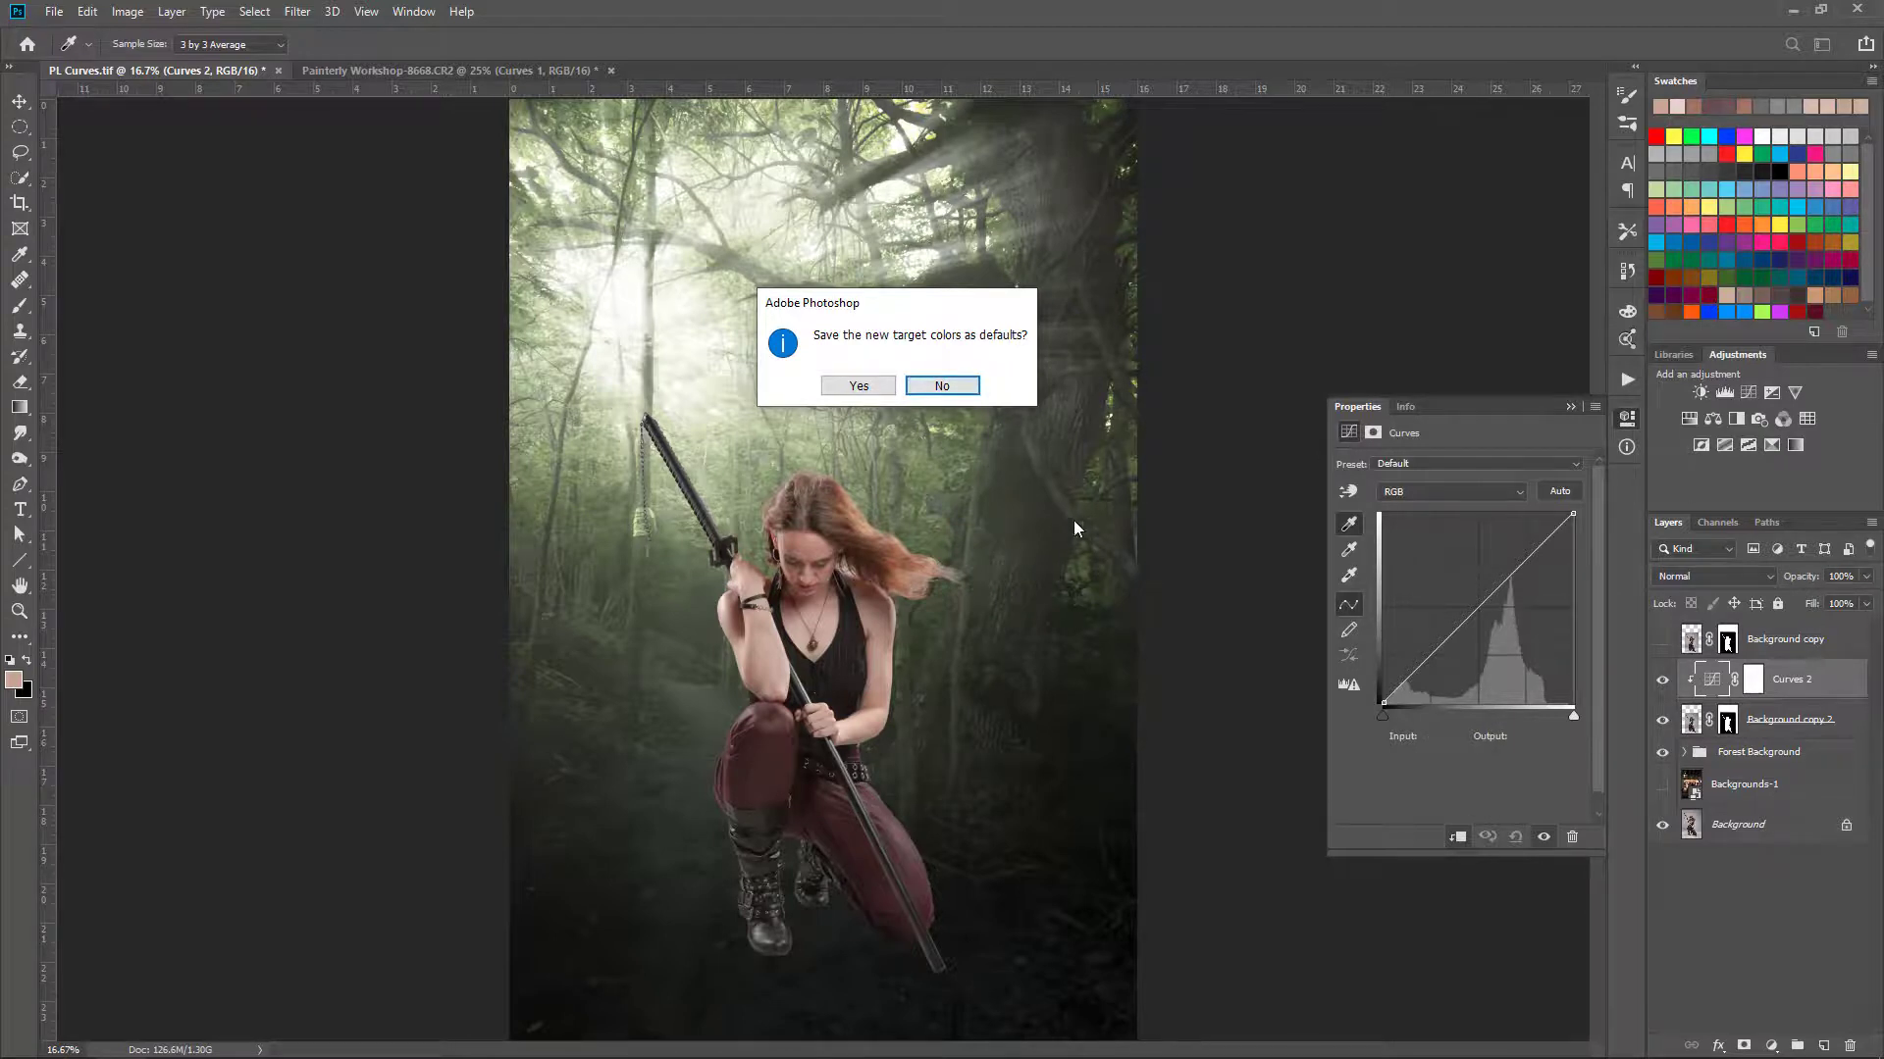
pyautogui.click(942, 387)
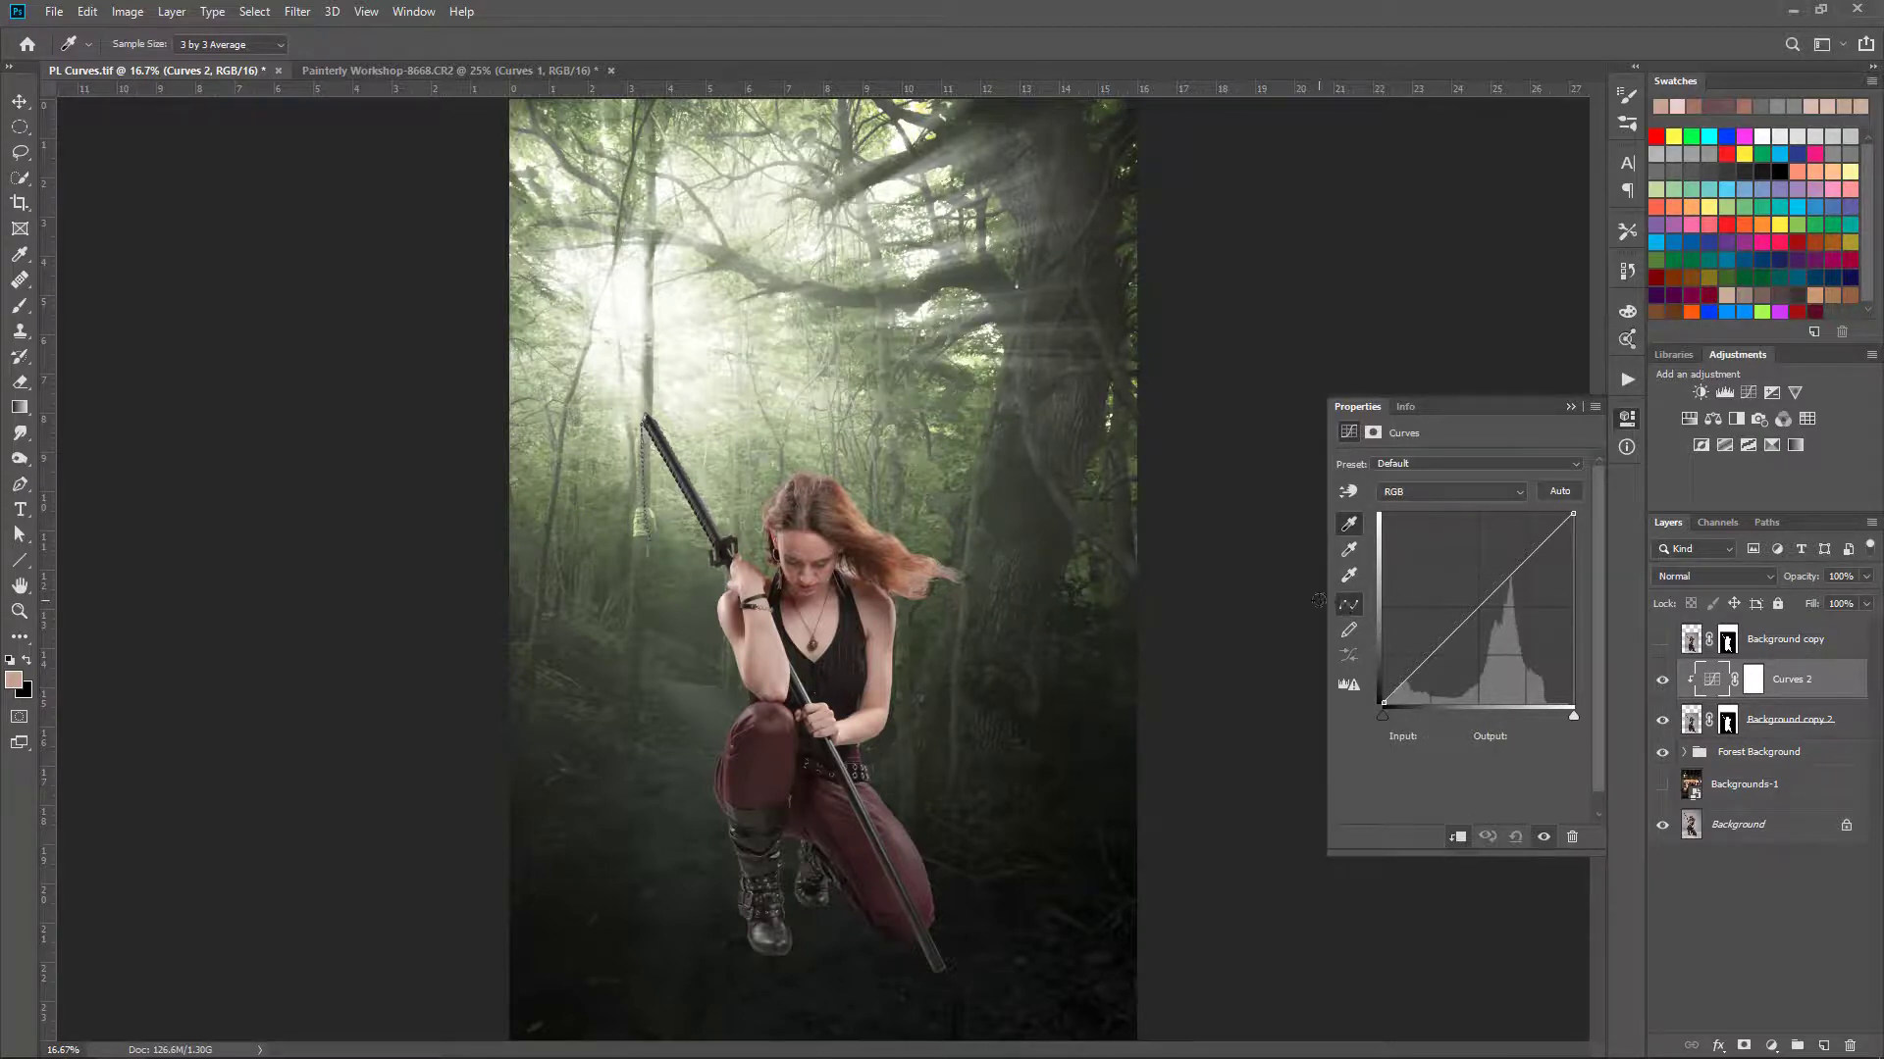
# Step: Set the target midtone colour to 5f6459, sampled from the hazy upper tree area, without saving it as a default
pyautogui.doubleClick(1352, 550)
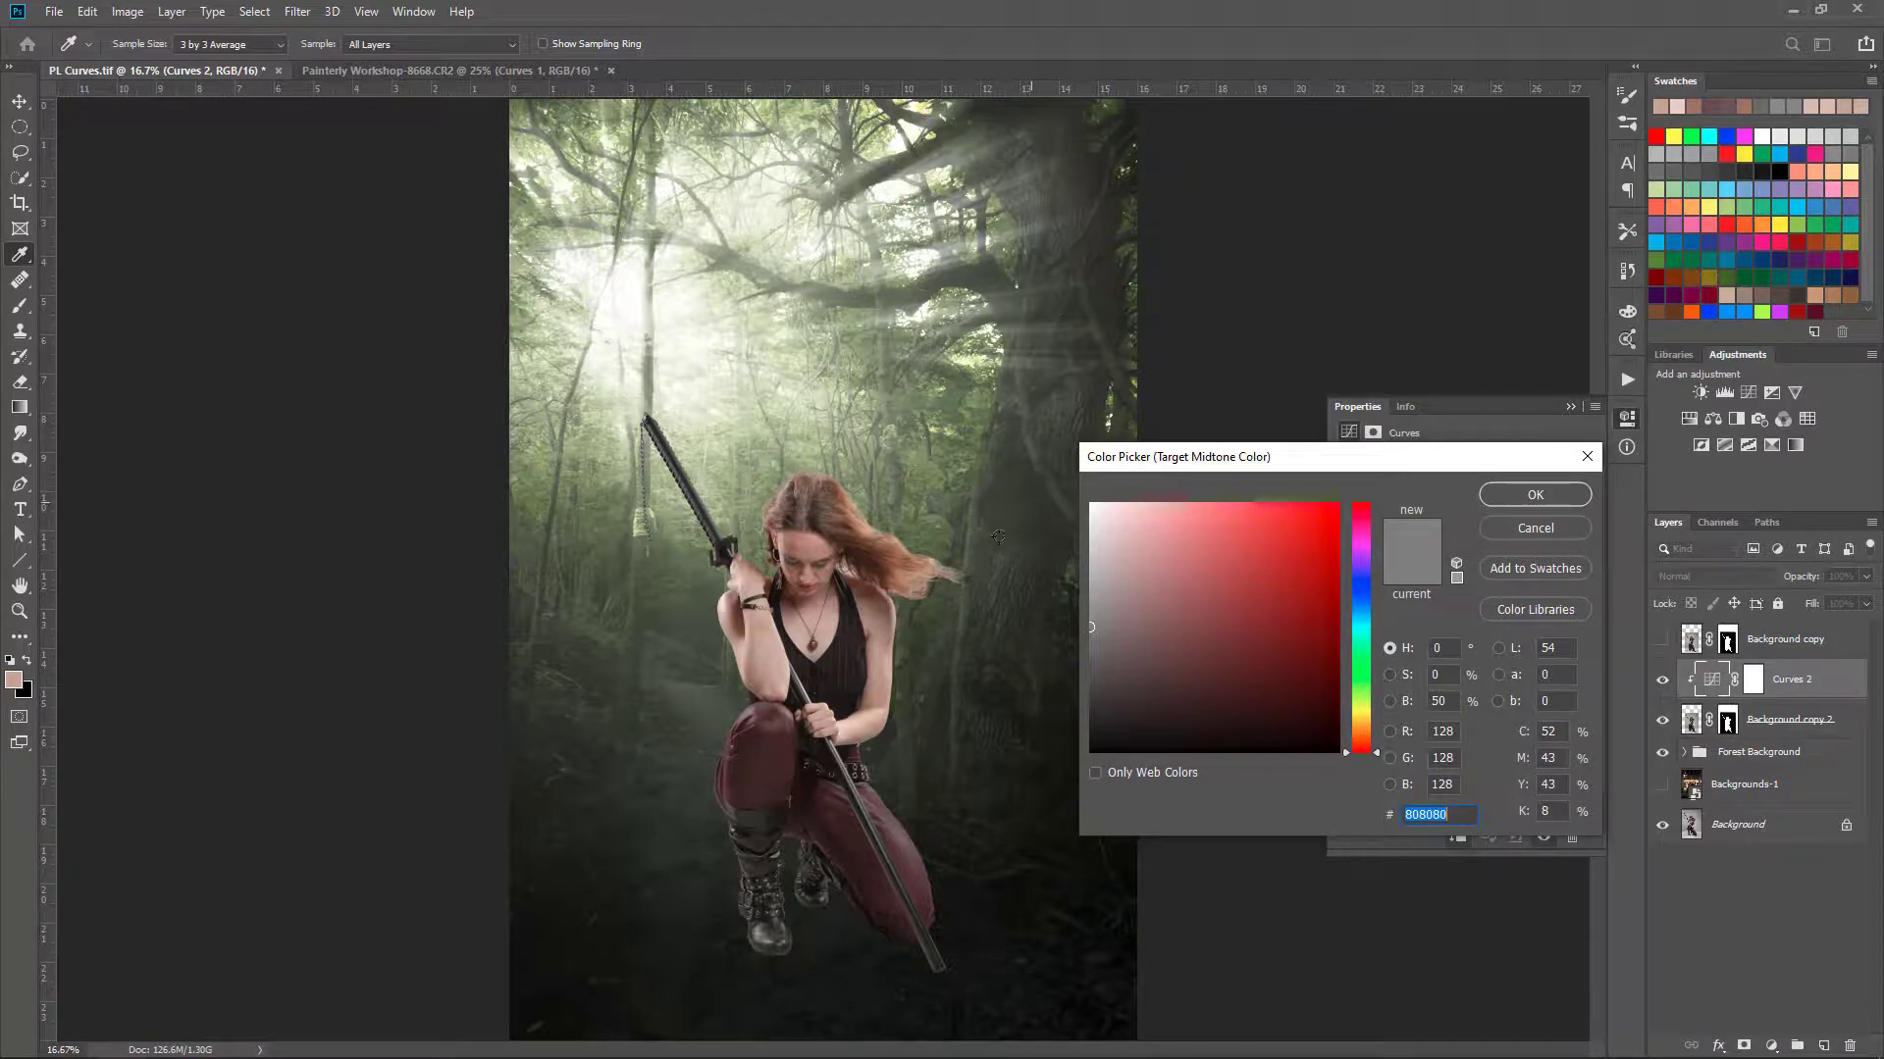
pyautogui.click(1018, 195)
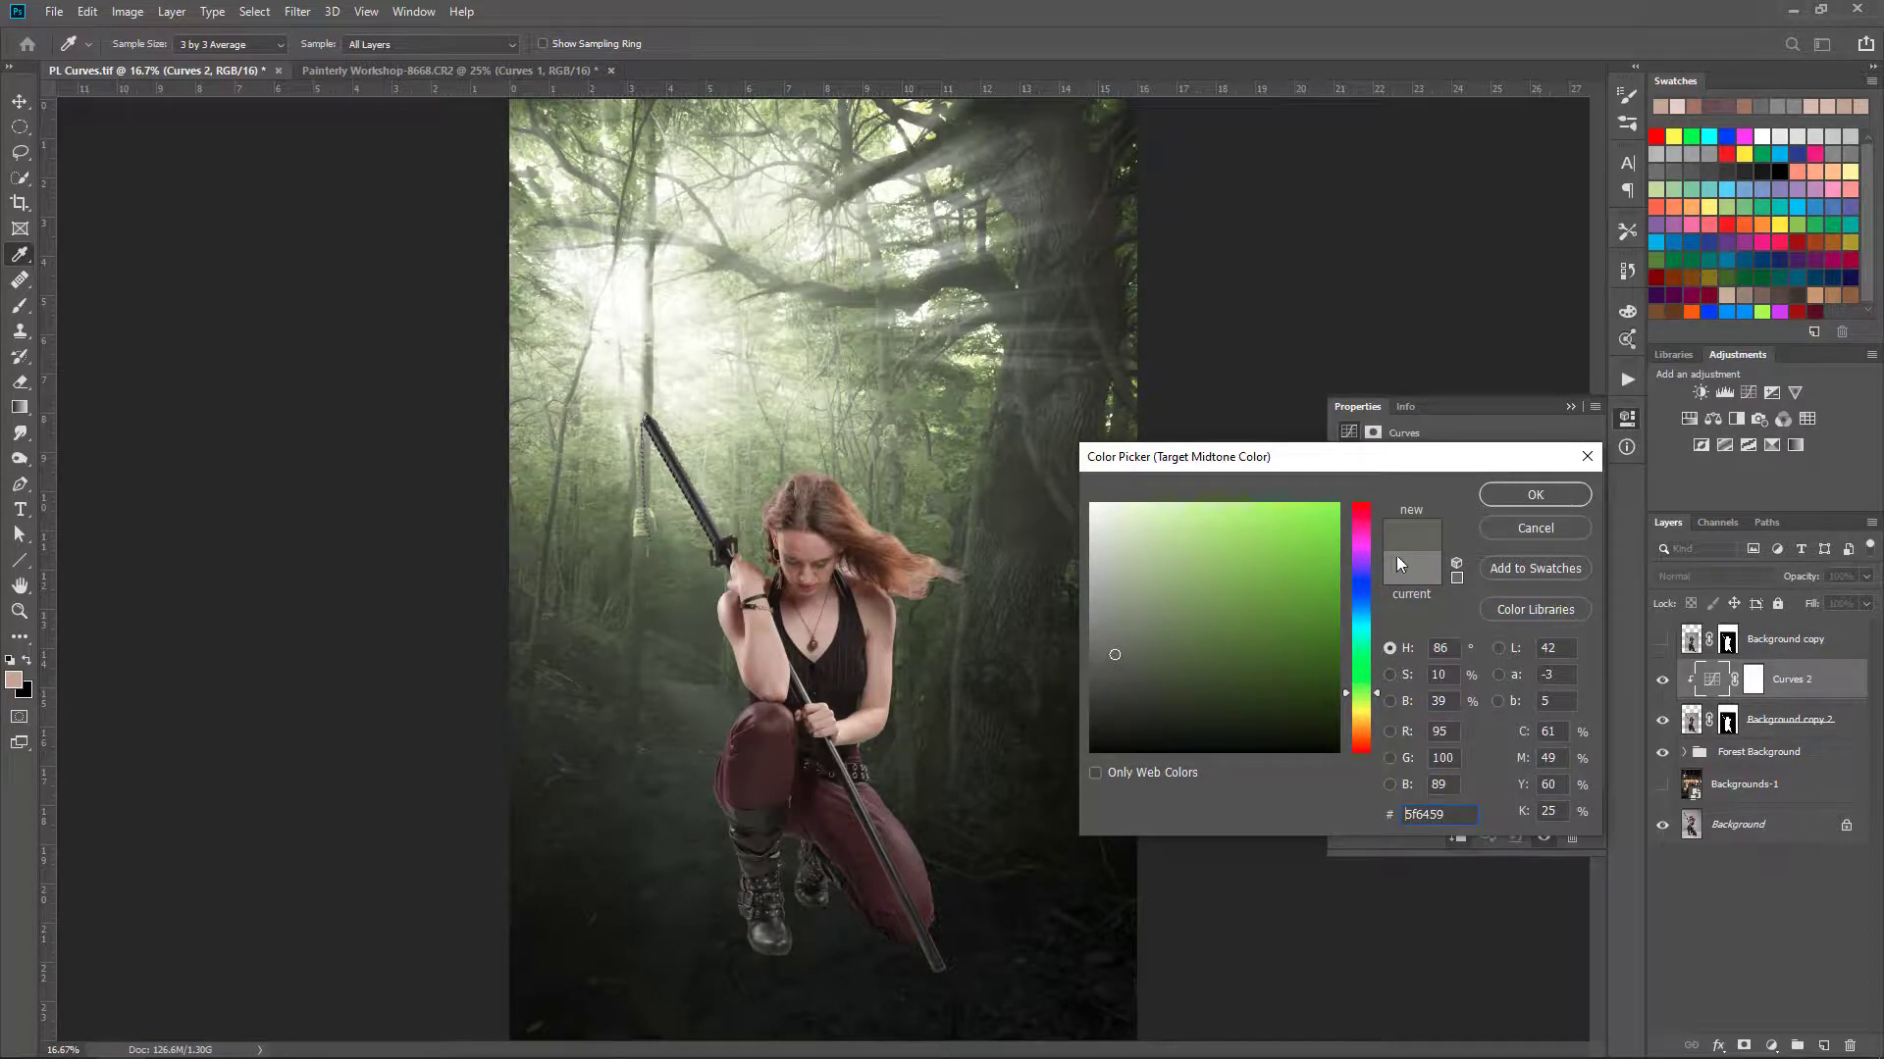
pyautogui.click(1510, 492)
pyautogui.click(943, 388)
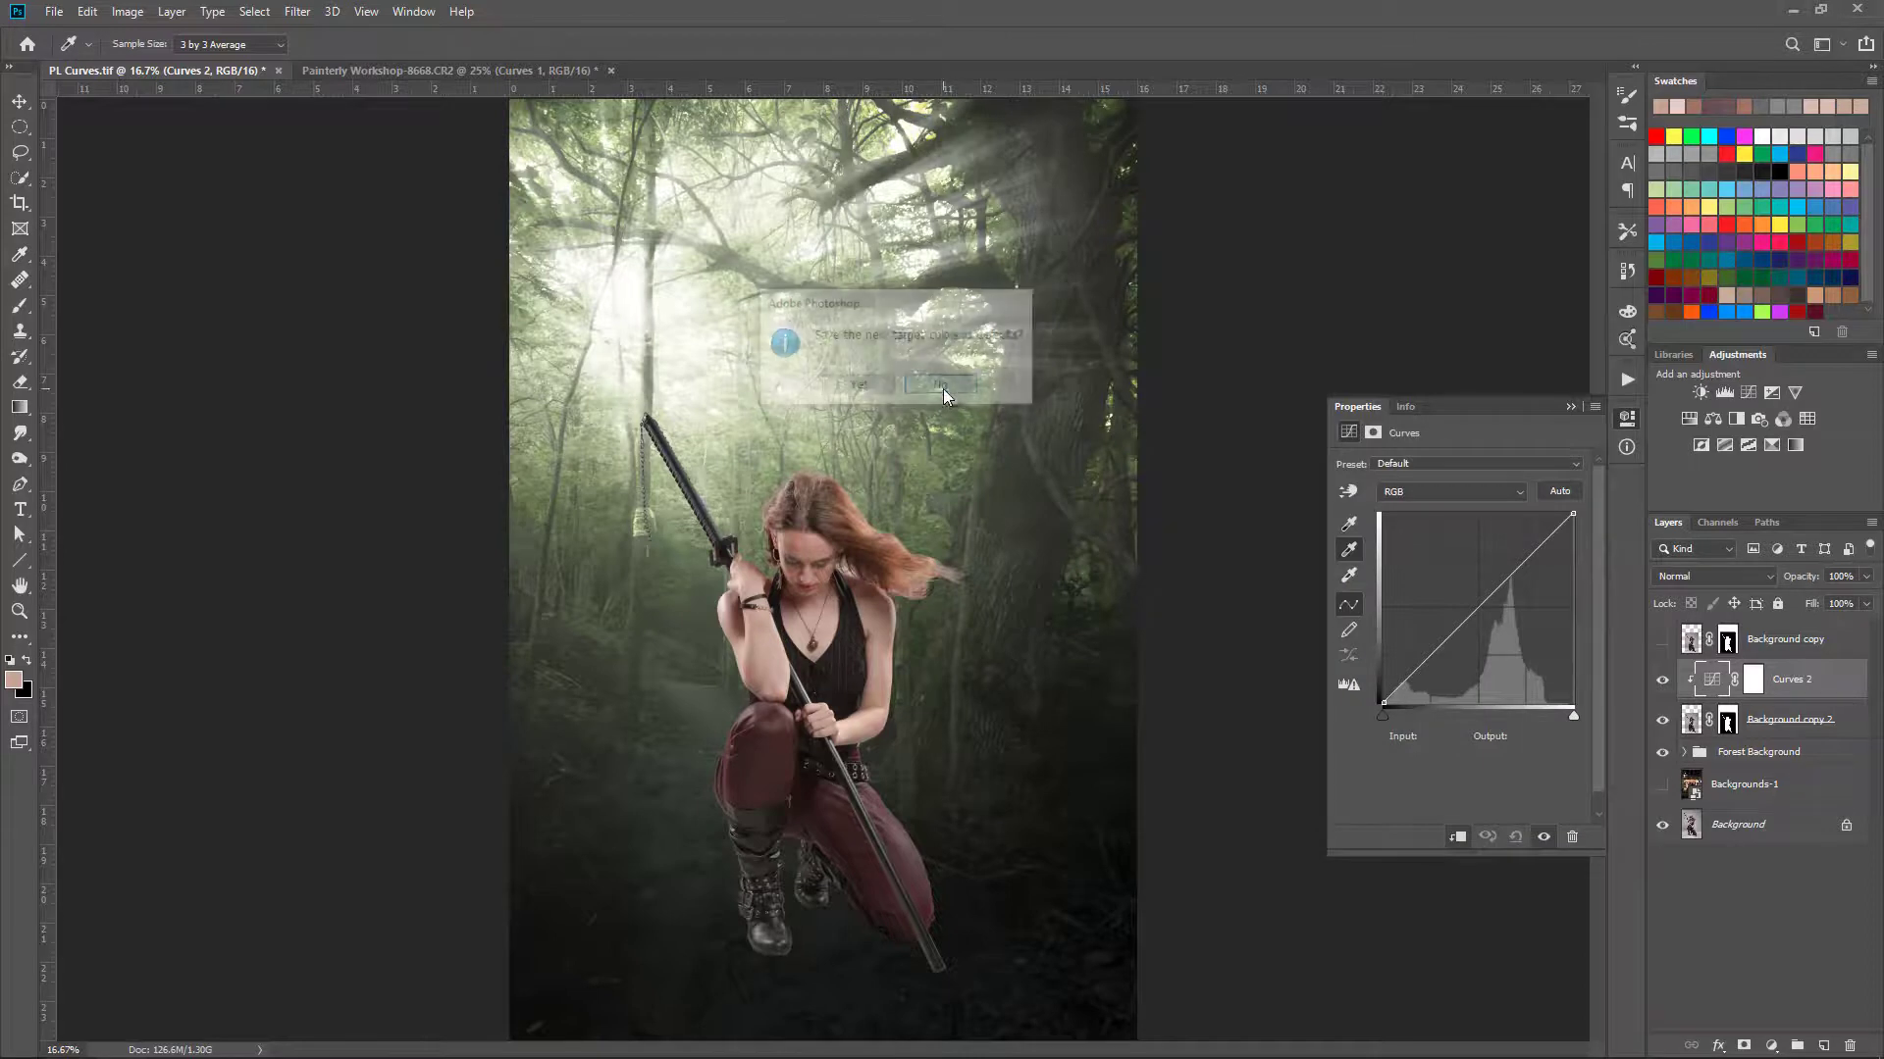
pyautogui.click(1349, 576)
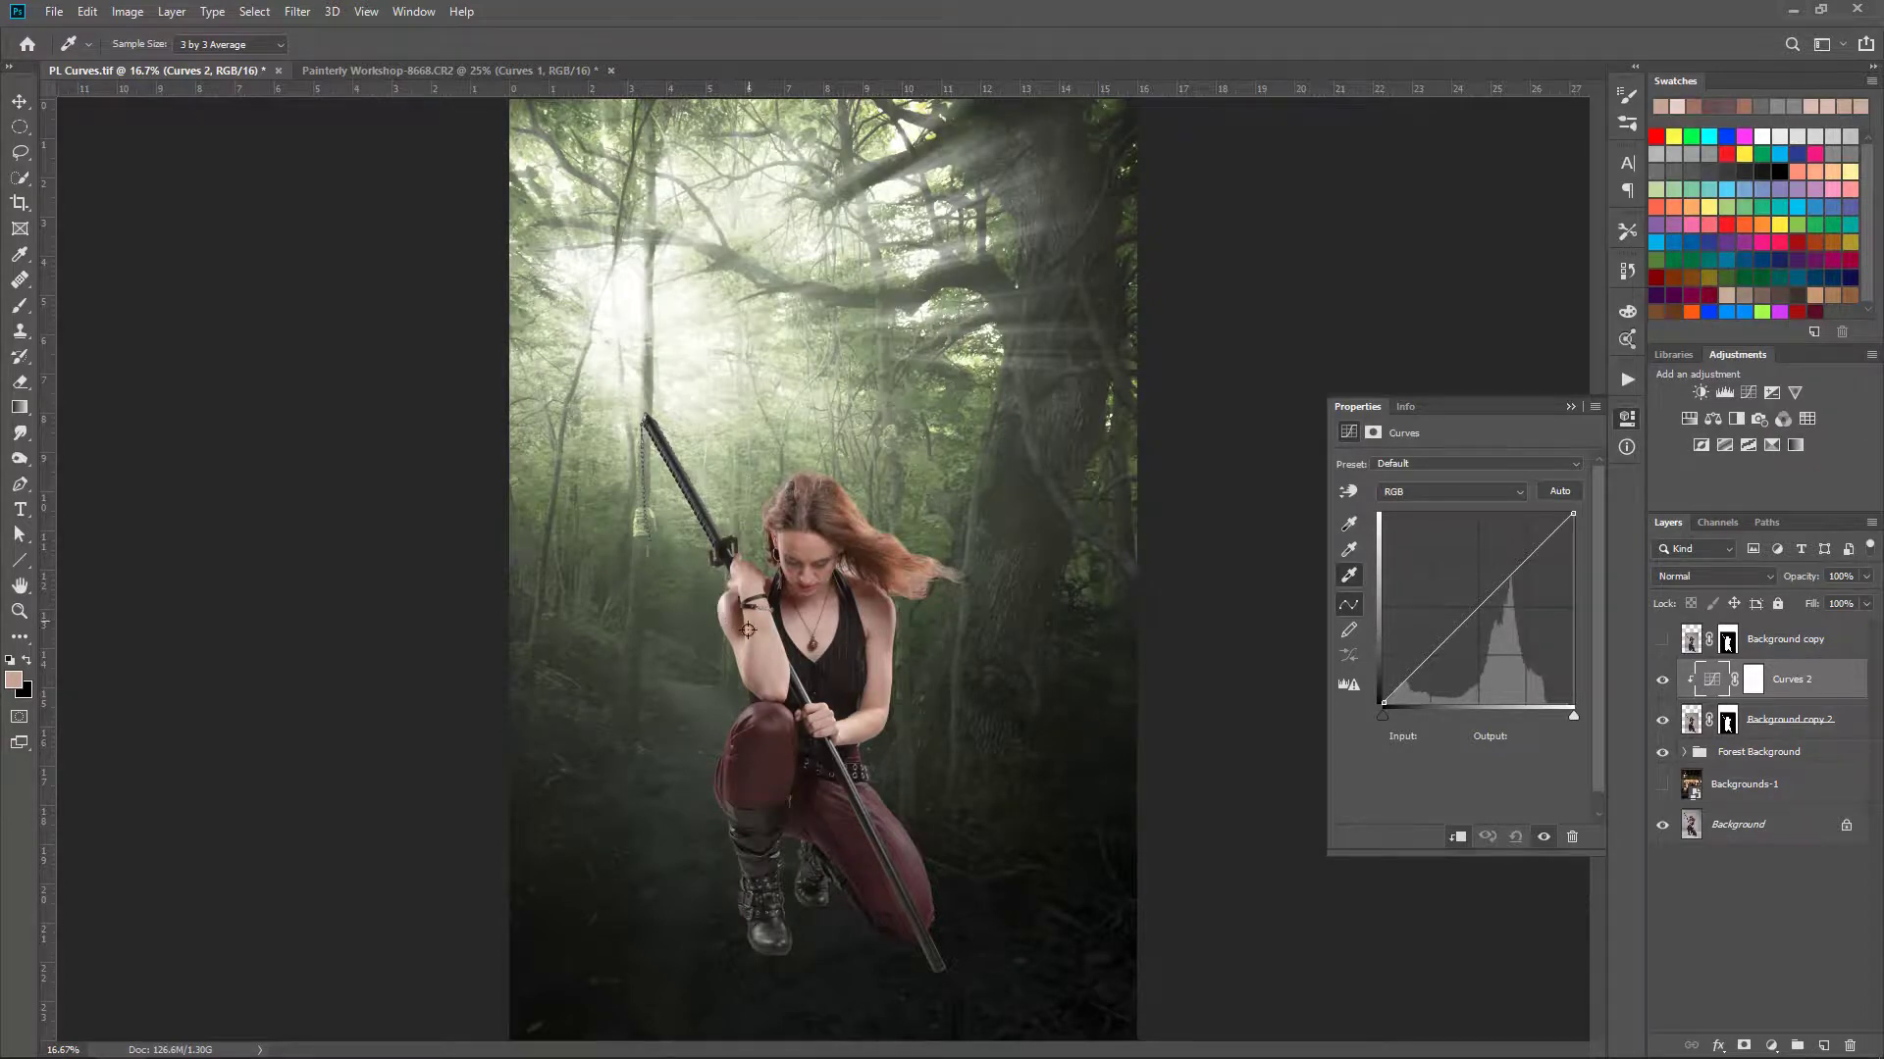
pyautogui.click(683, 290)
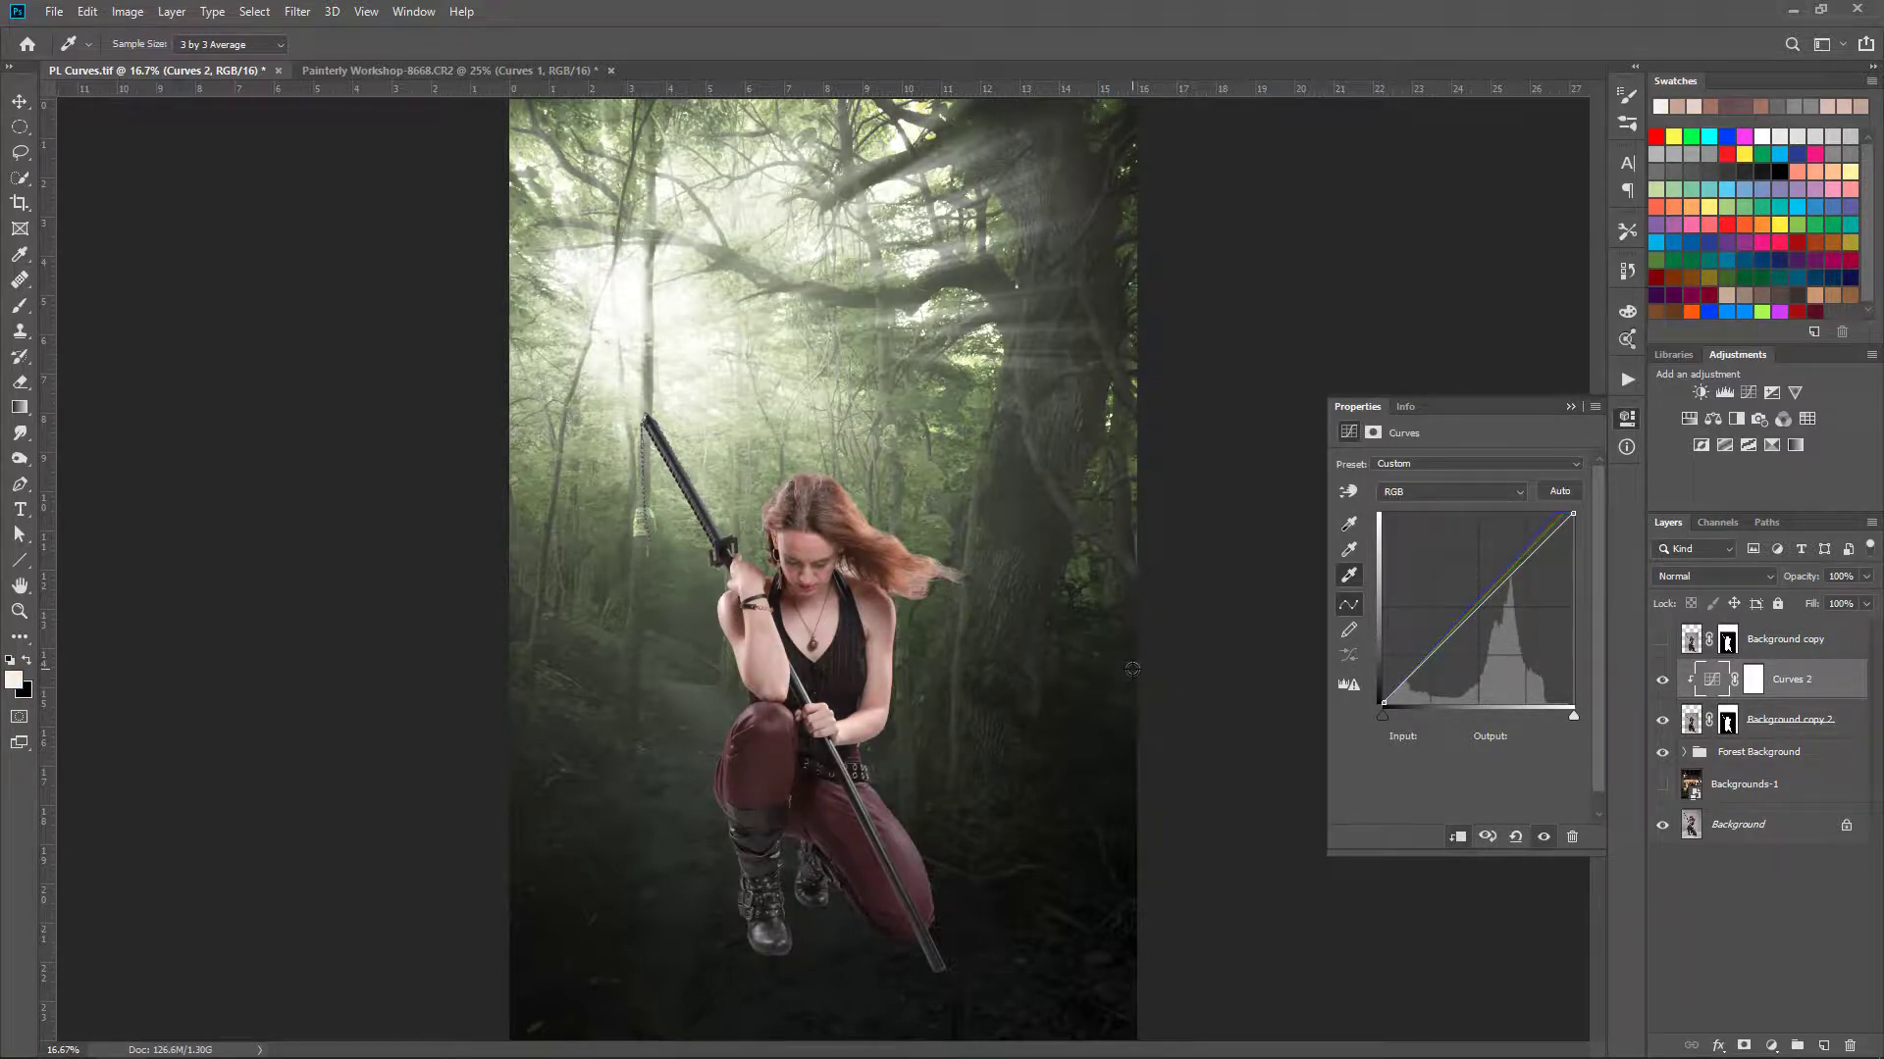
pyautogui.hotkey('ctrl', 'z')
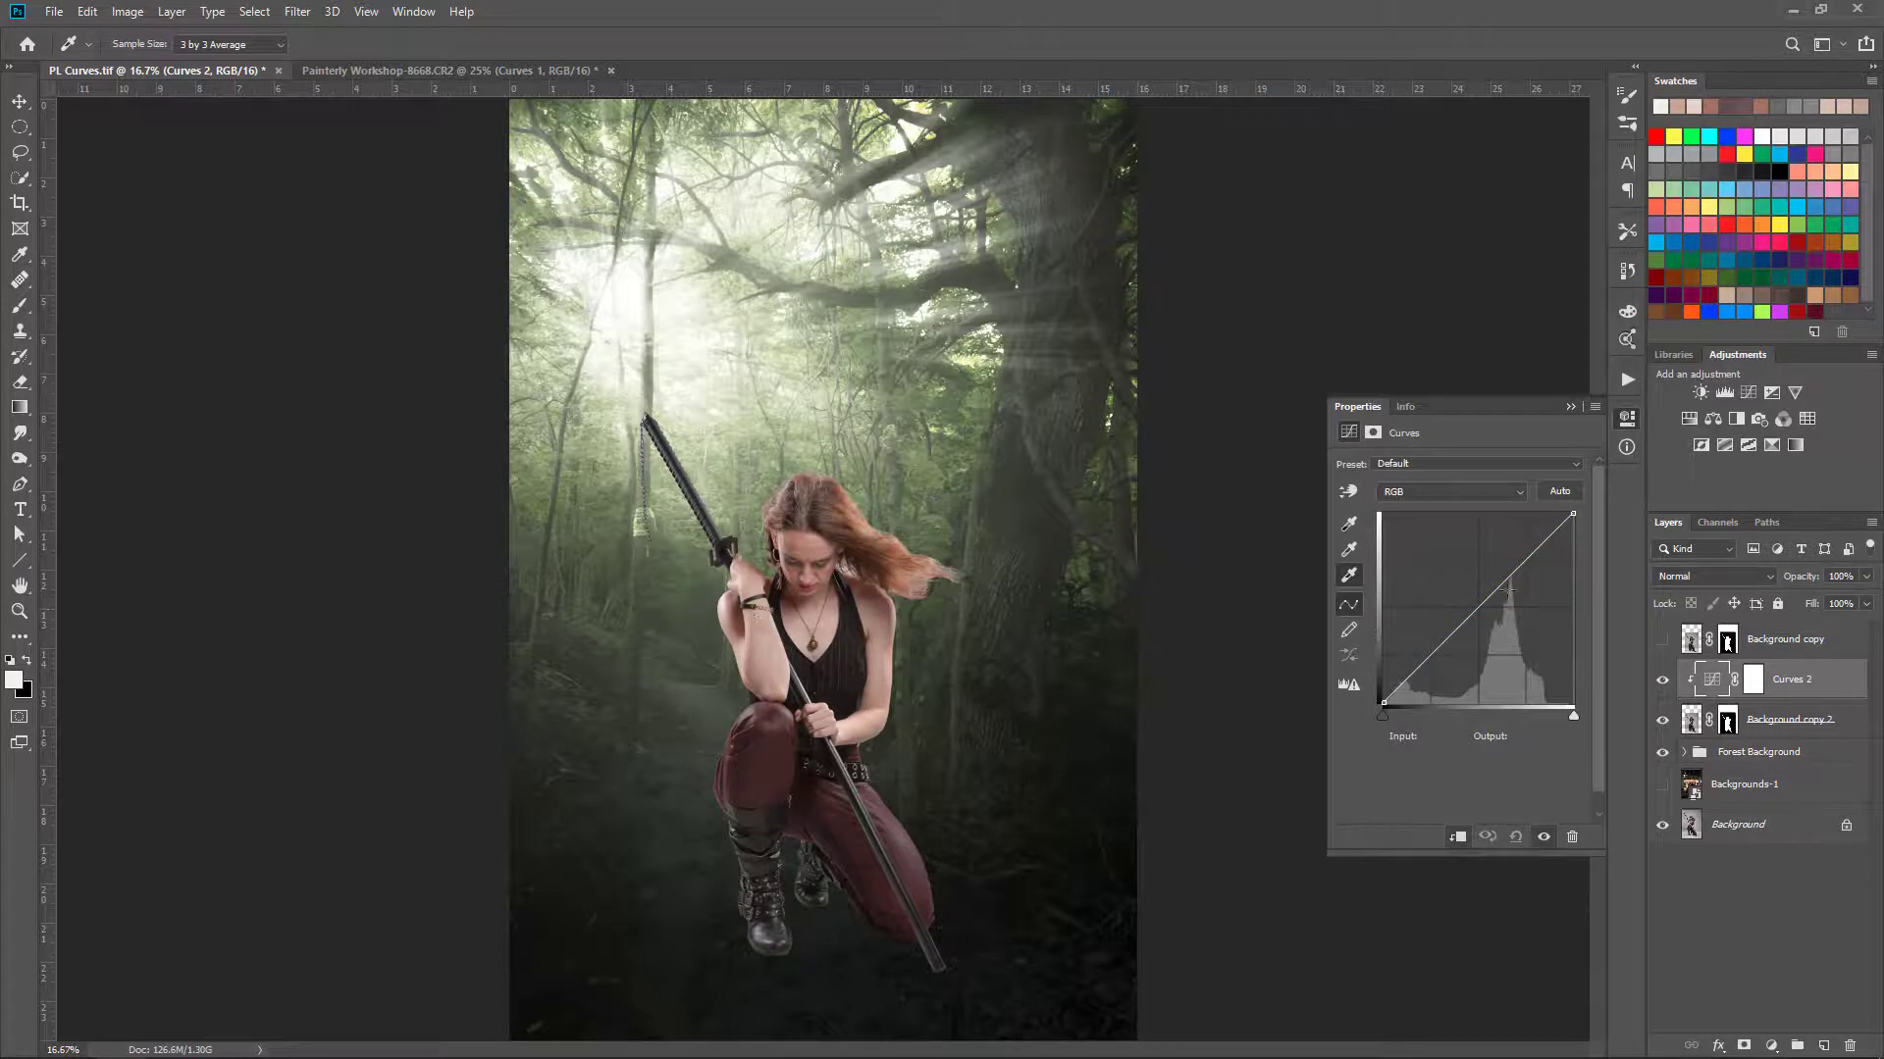
# Step: Set the target highlight colour to f9faf1, sampled from the bright forest light, without saving it as a default
pyautogui.doubleClick(1356, 575)
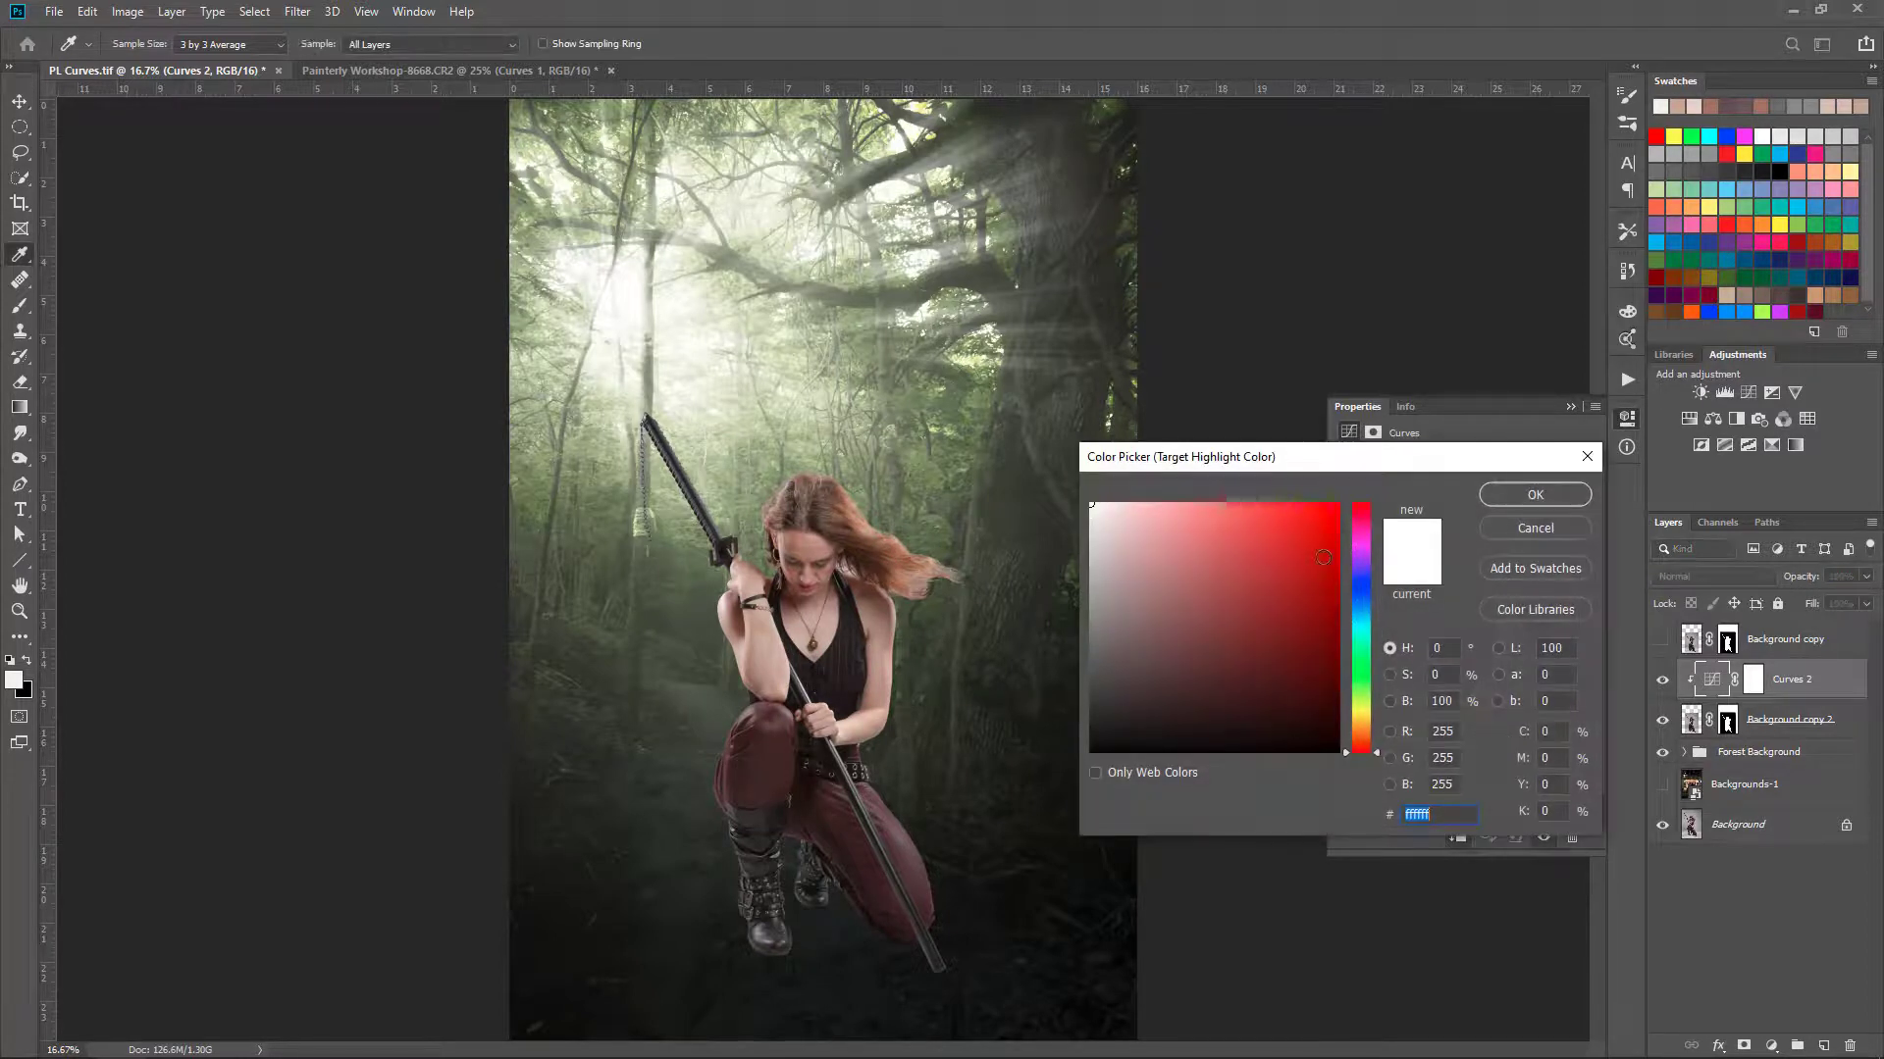
pyautogui.click(679, 290)
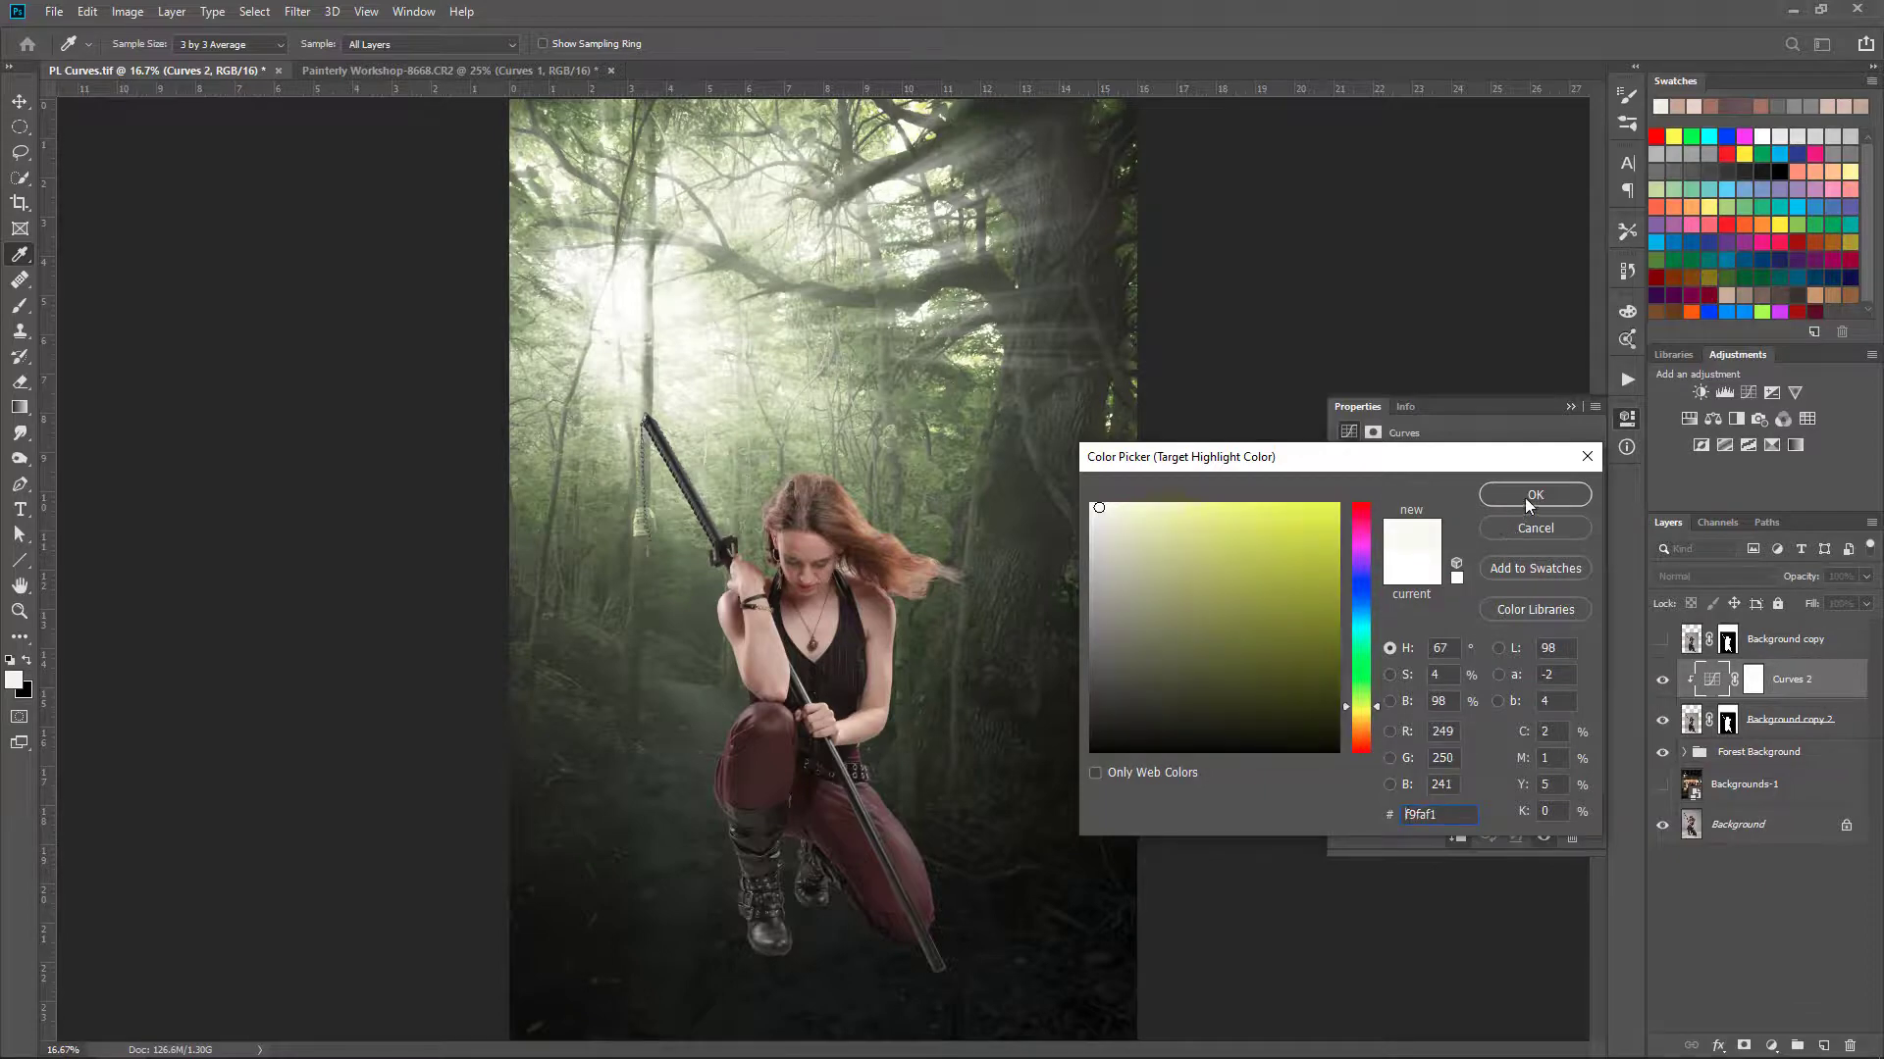
pyautogui.click(1532, 496)
pyautogui.click(956, 384)
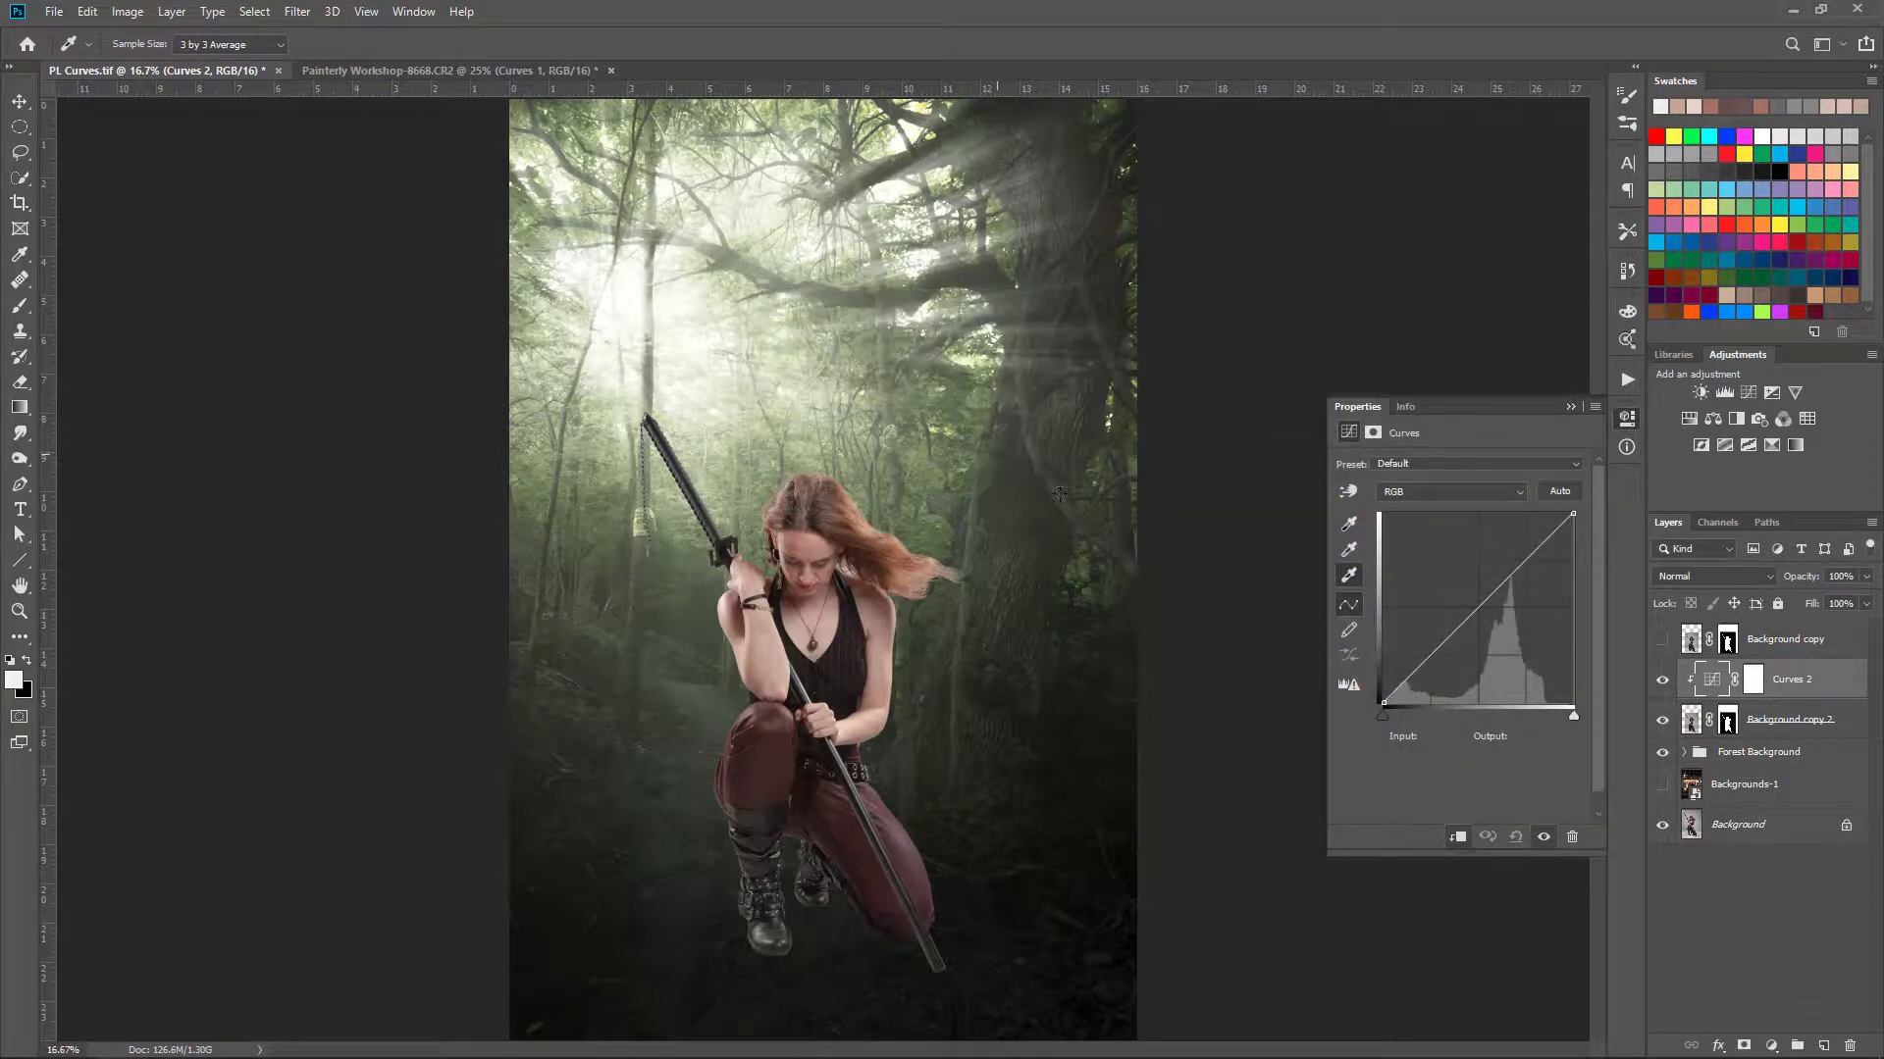
# Step: Set the subject's black point by sampling dark areas of both boots until the shadows suit the forest
pyautogui.click(1349, 523)
pyautogui.click(808, 889)
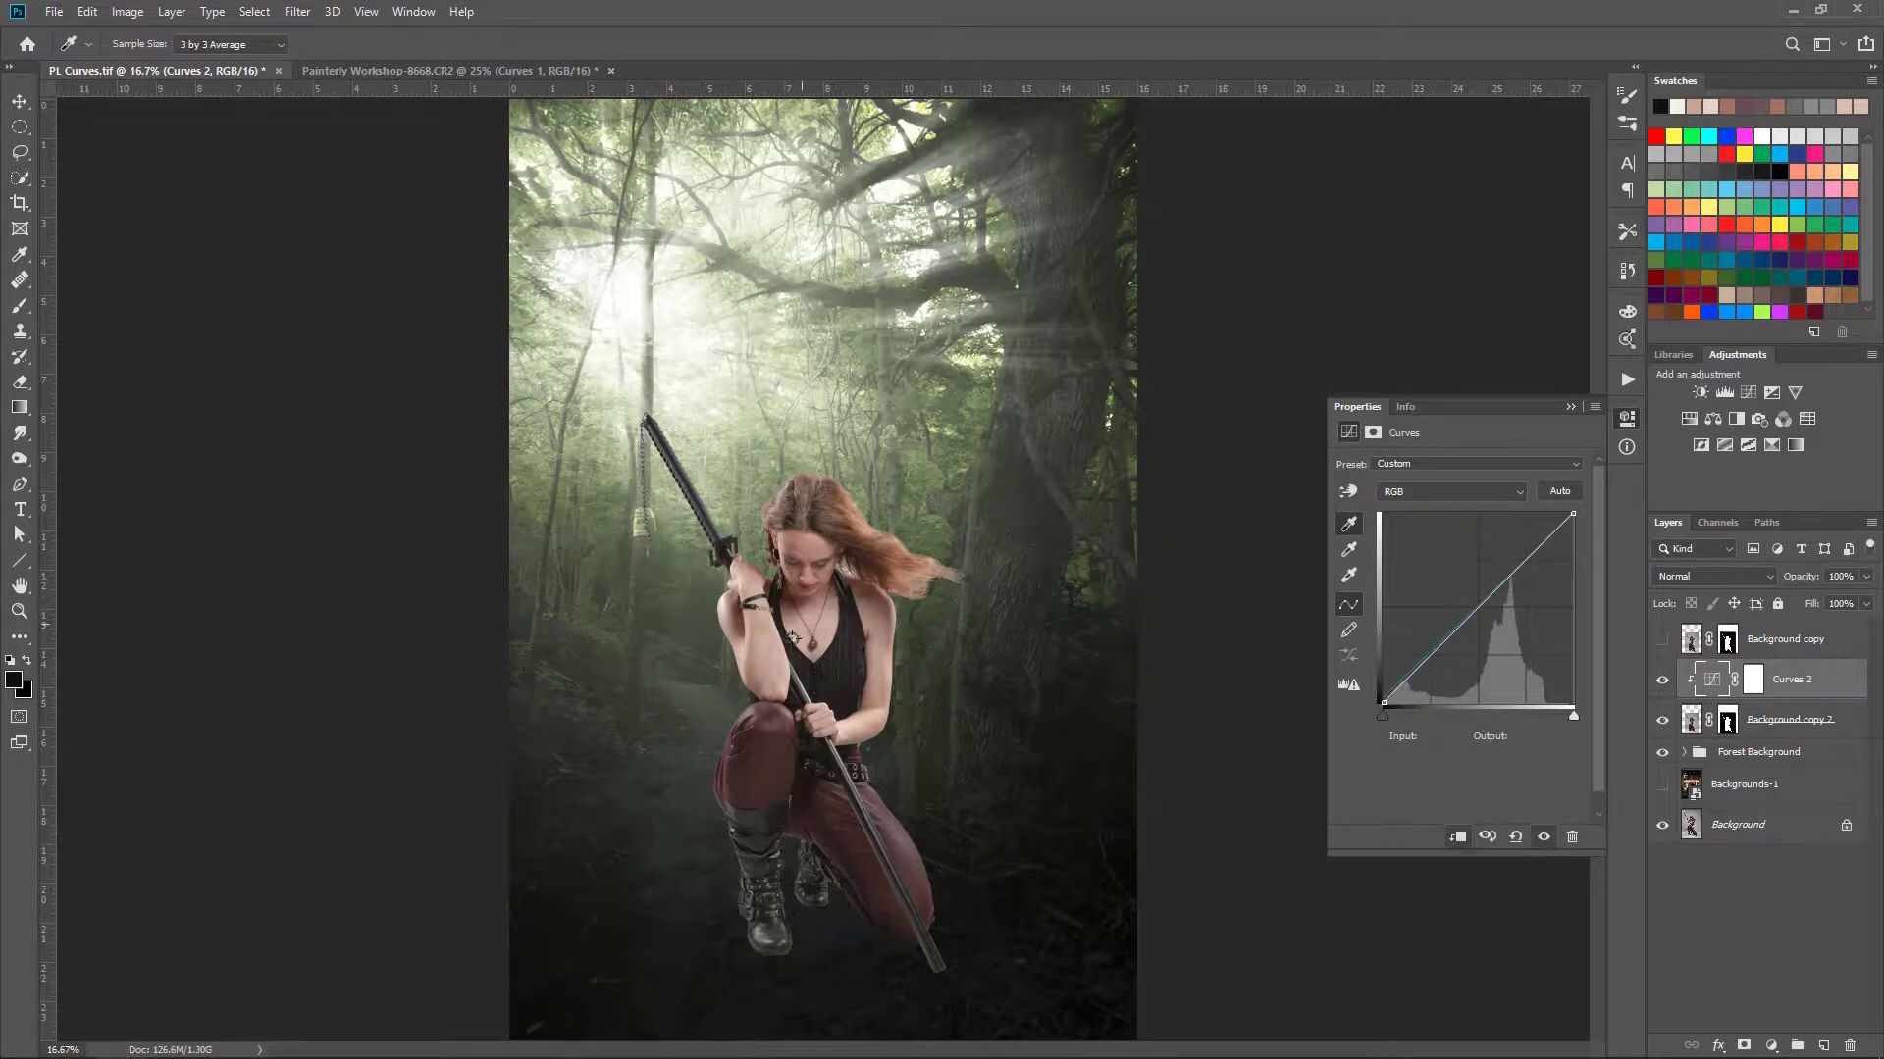
pyautogui.click(778, 933)
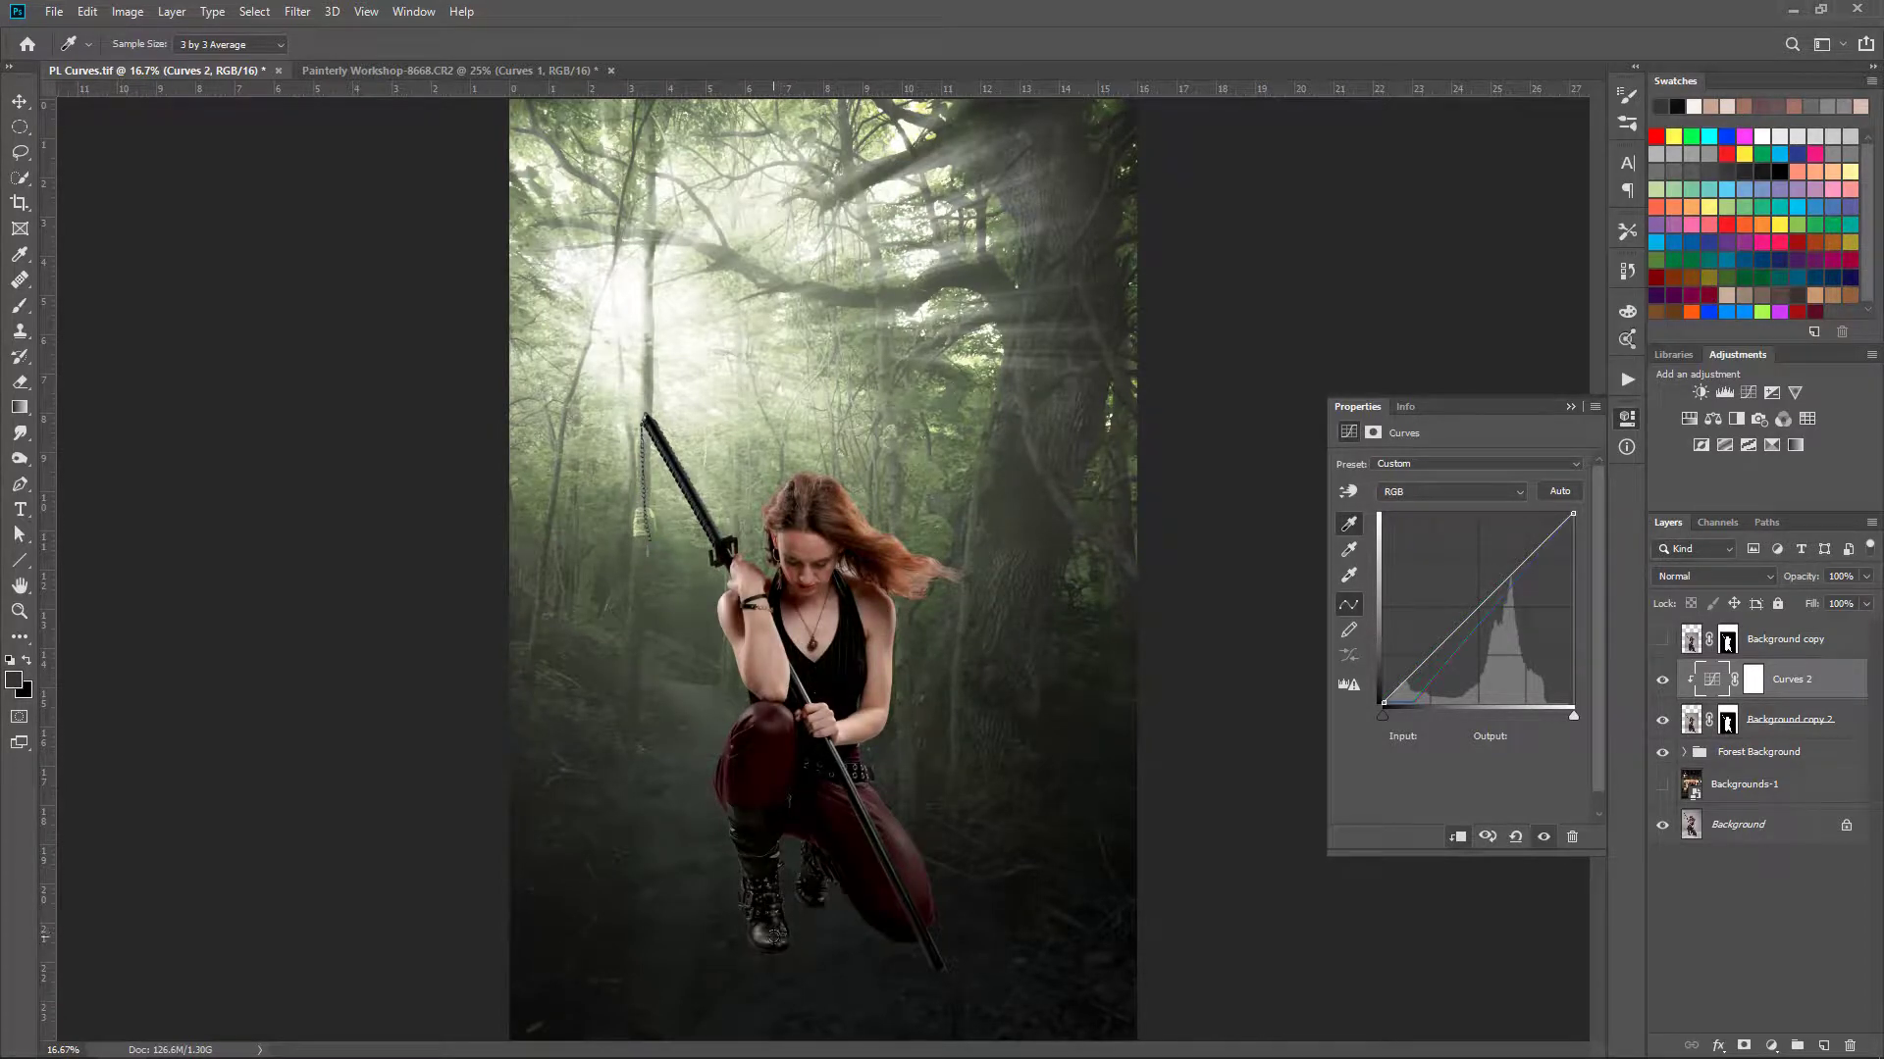
pyautogui.click(775, 932)
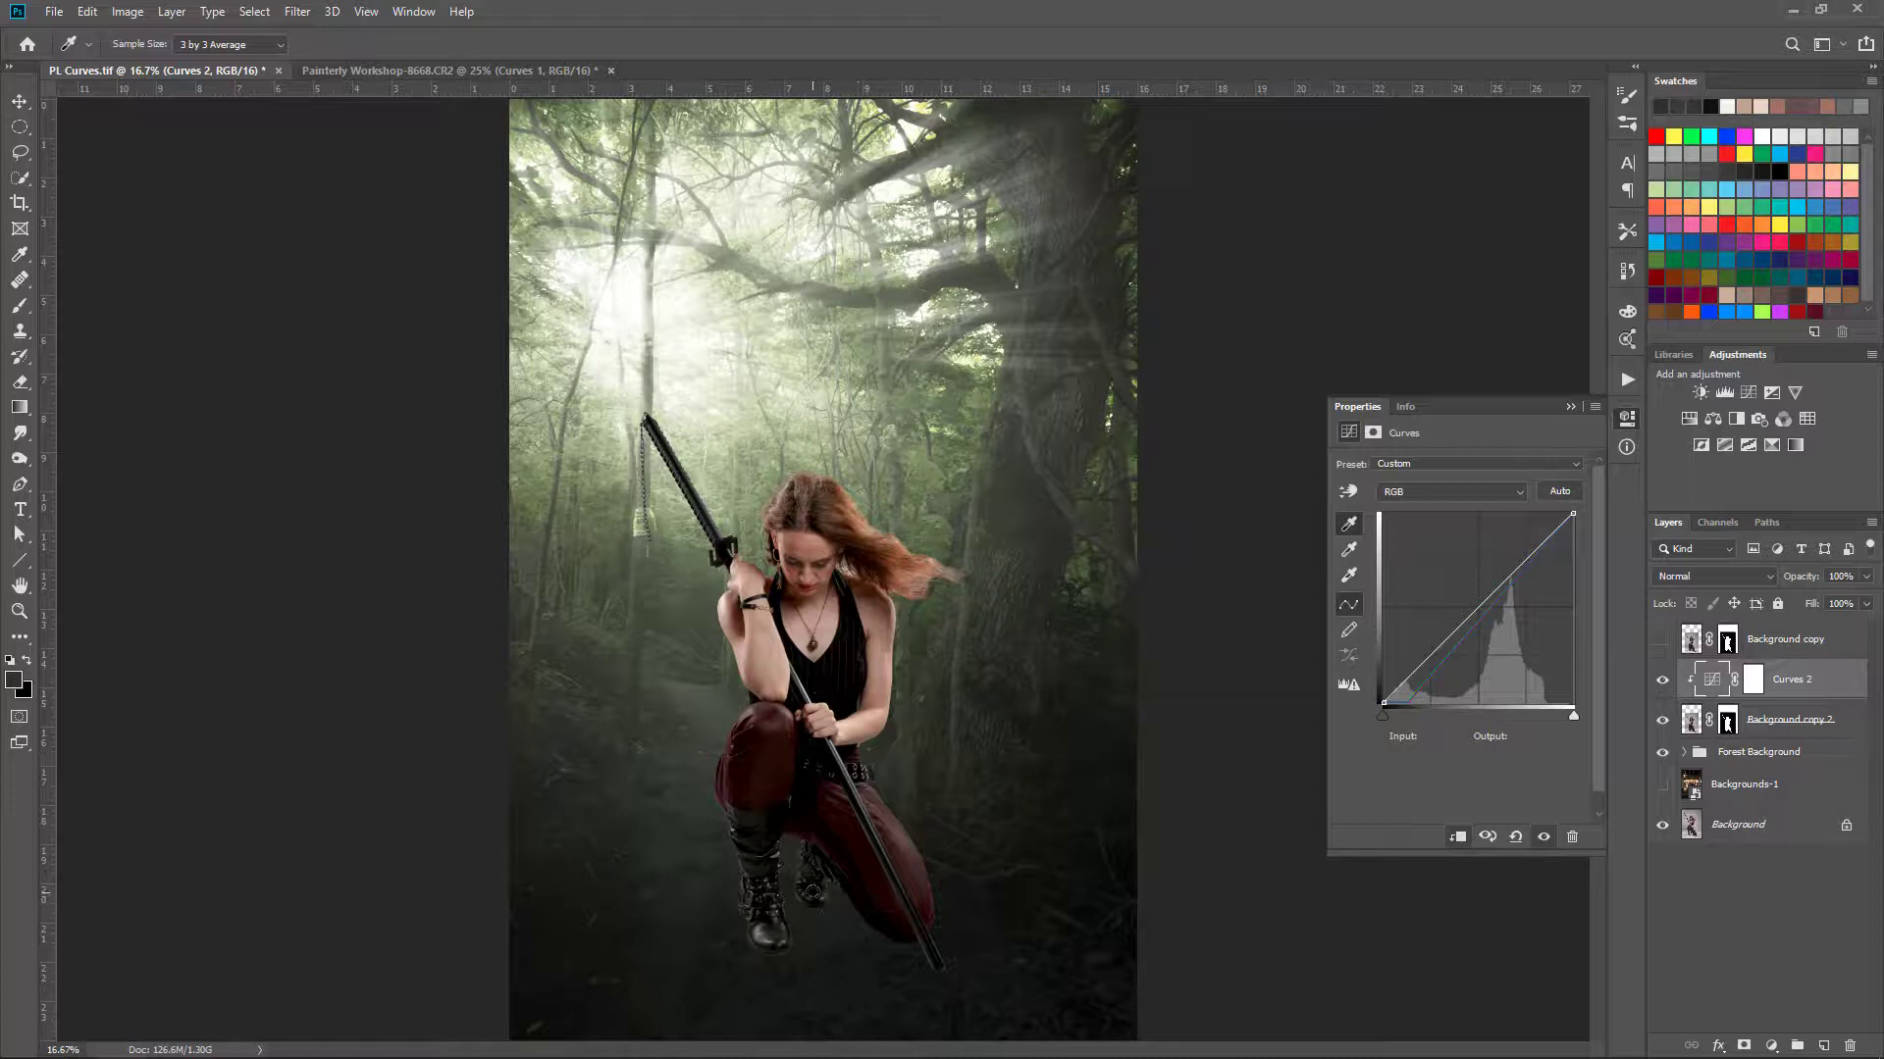
pyautogui.click(817, 887)
pyautogui.click(816, 895)
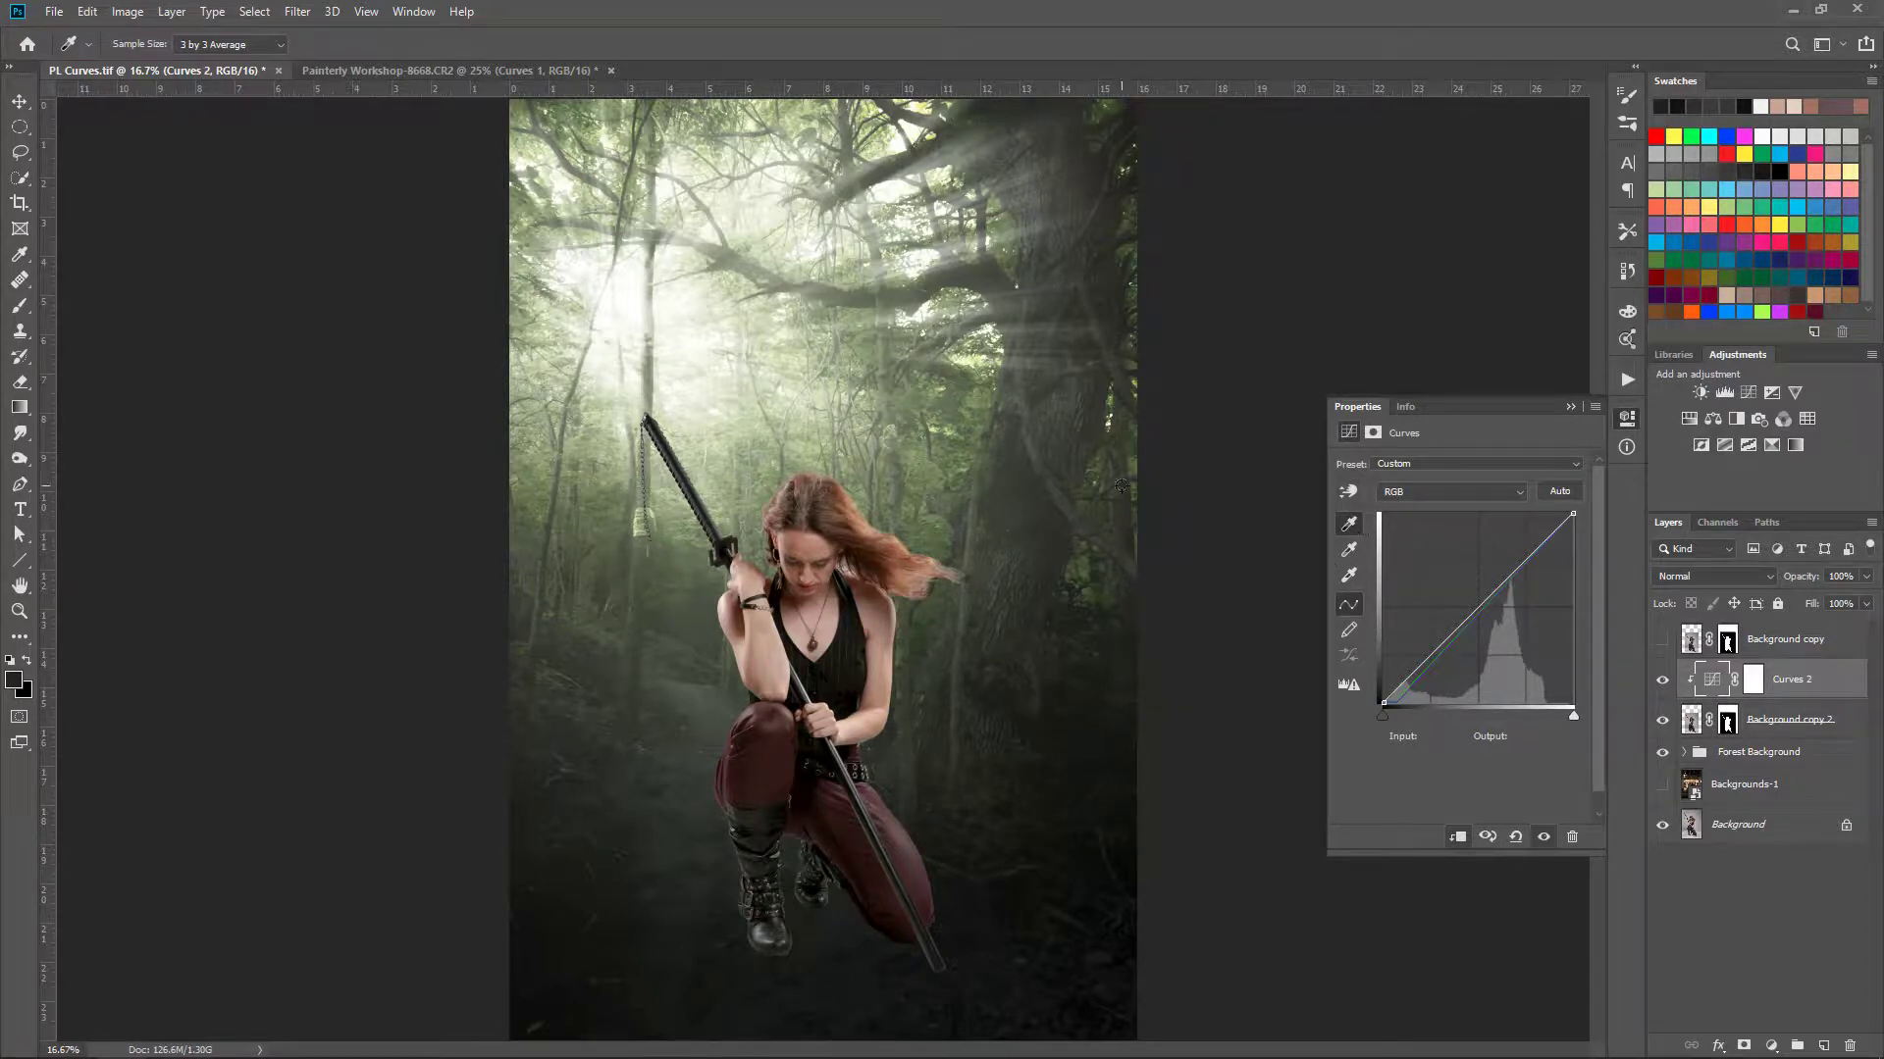
# Step: Set the subject's gray point by sampling the upper part of the front boot
pyautogui.click(1348, 552)
pyautogui.click(745, 818)
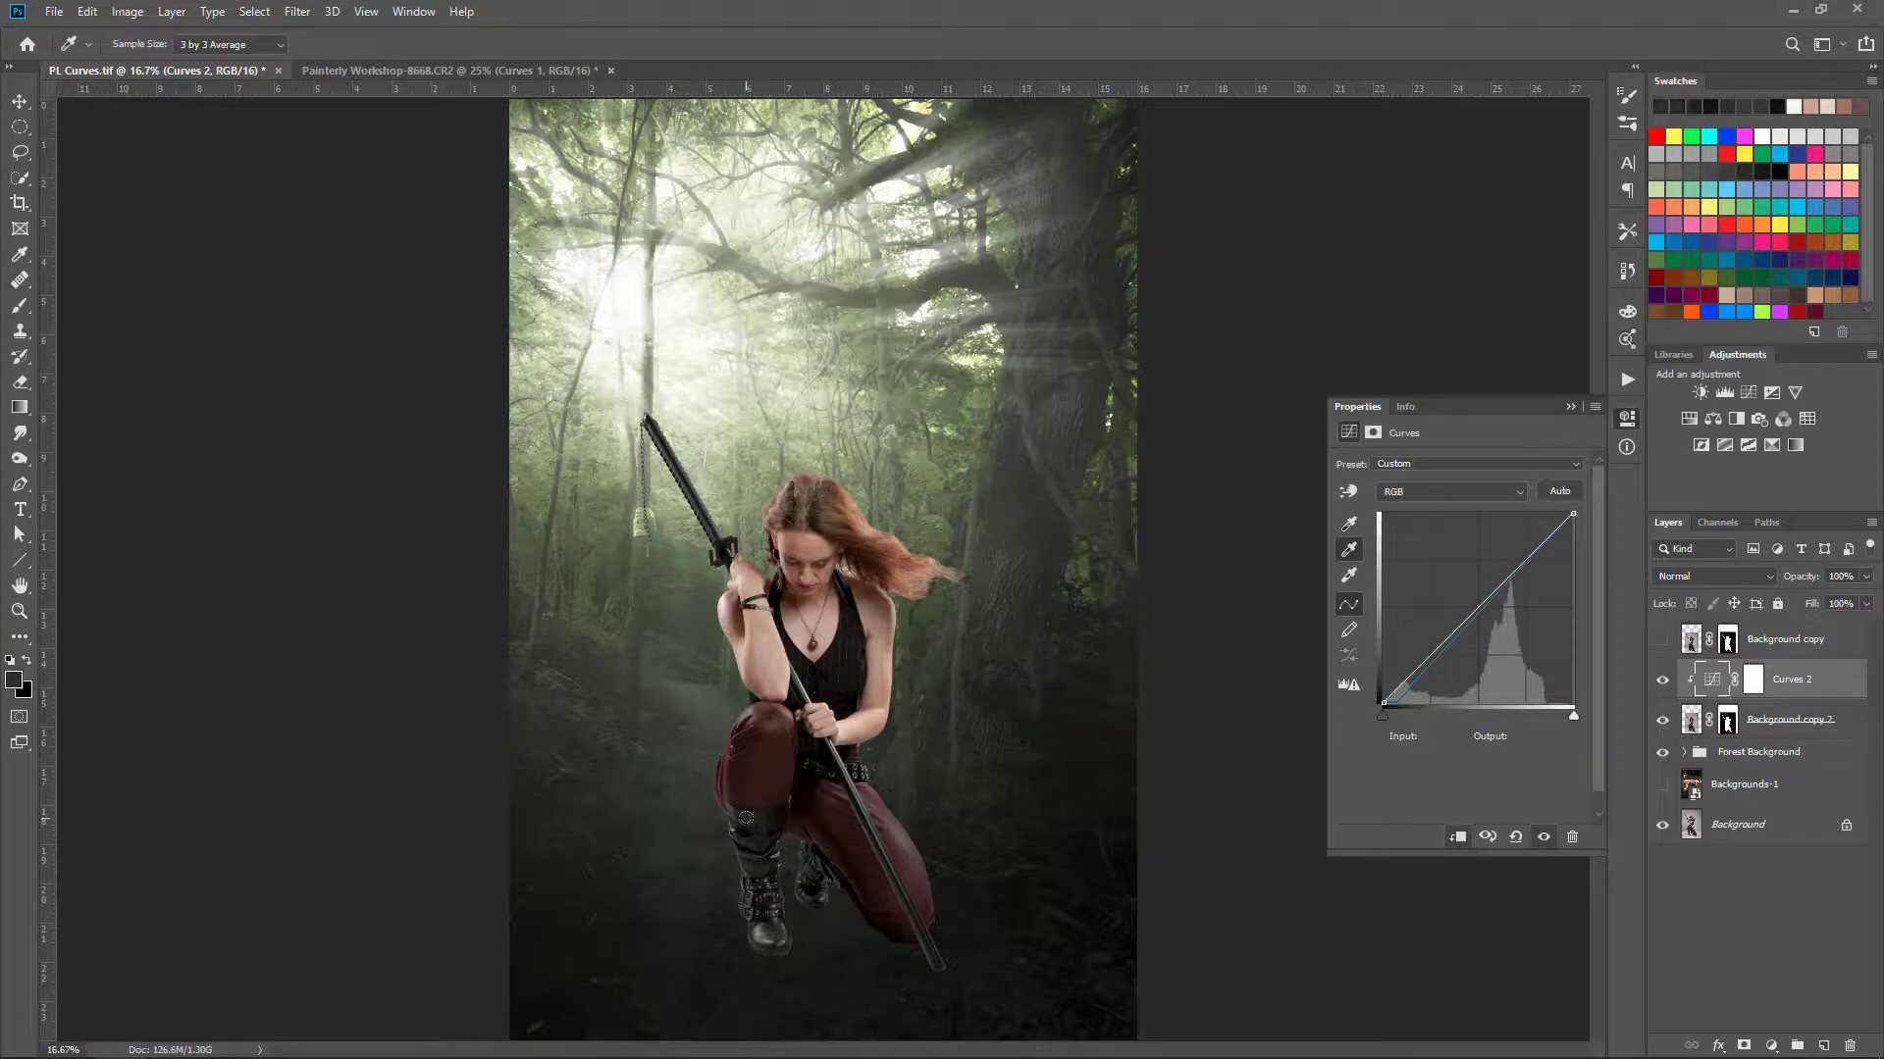
pyautogui.click(769, 830)
# Step: Set the subject's white point by sampling the brightly lit edge of the shoulder beside the sword
pyautogui.click(1349, 576)
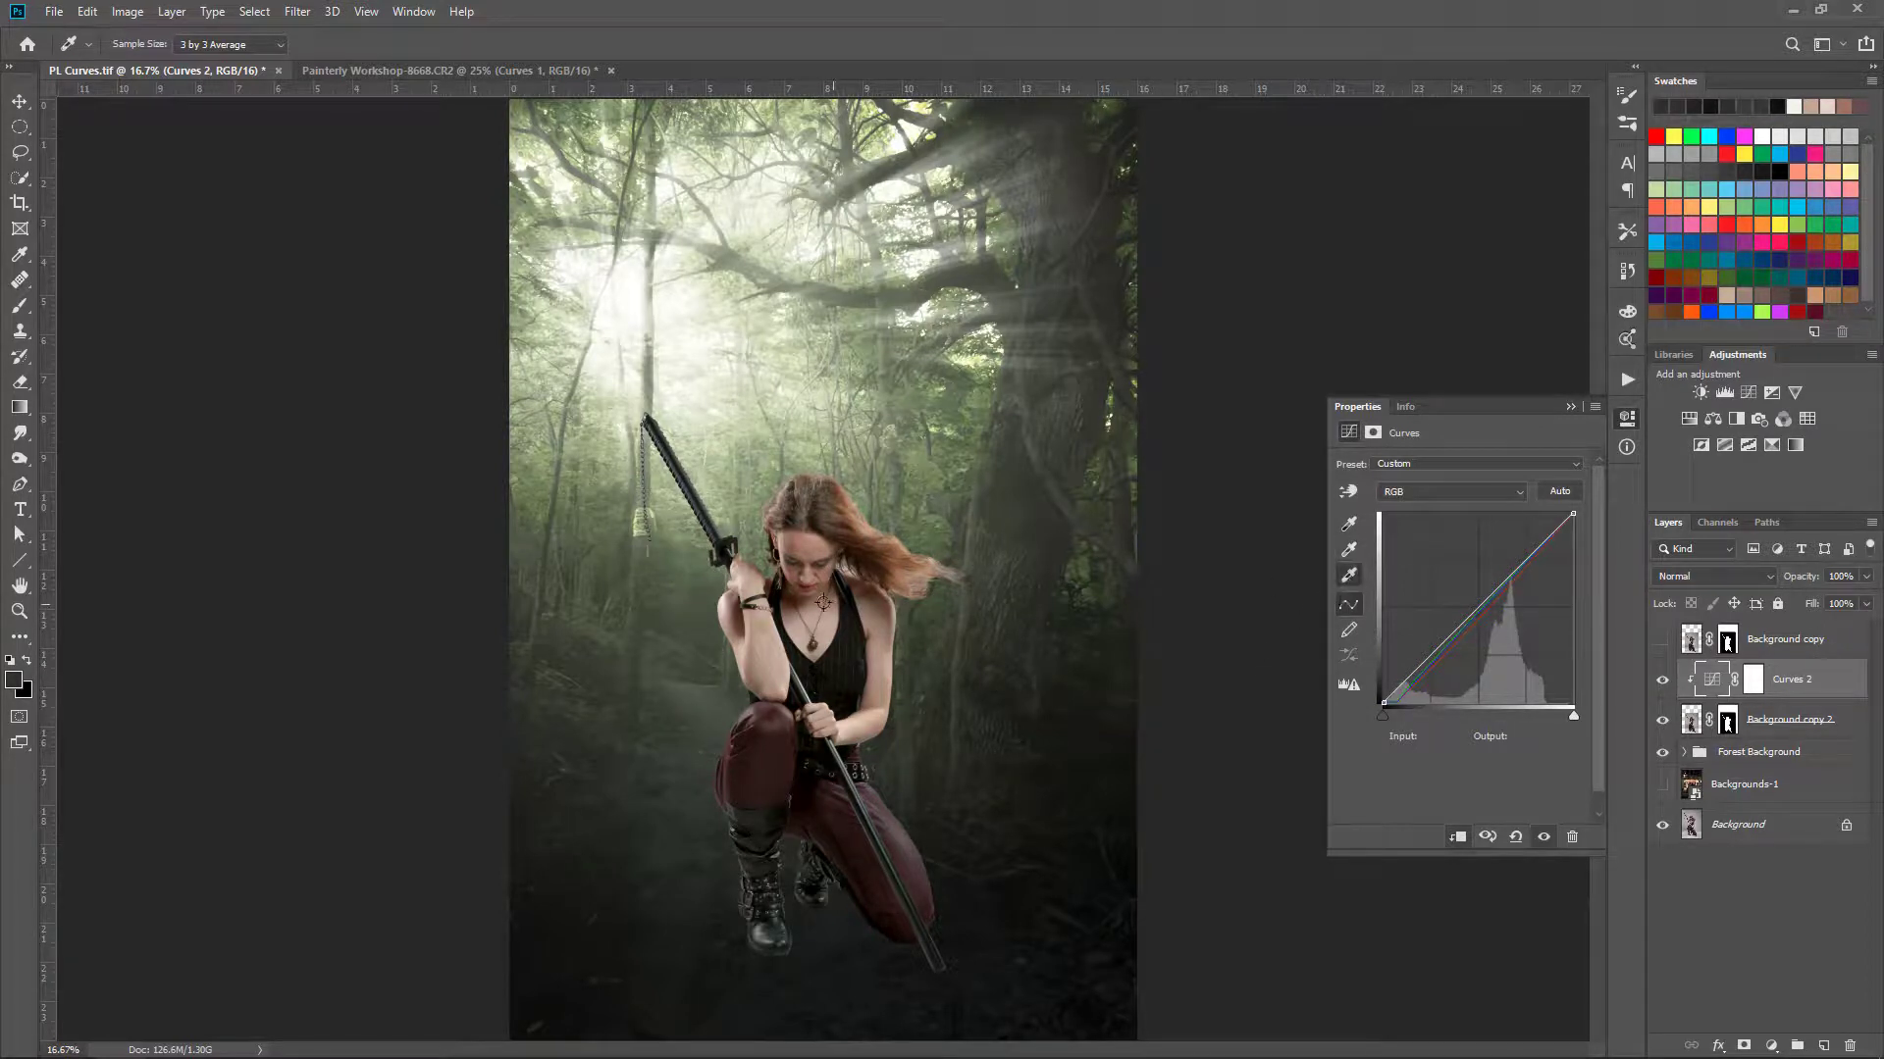
pyautogui.click(723, 606)
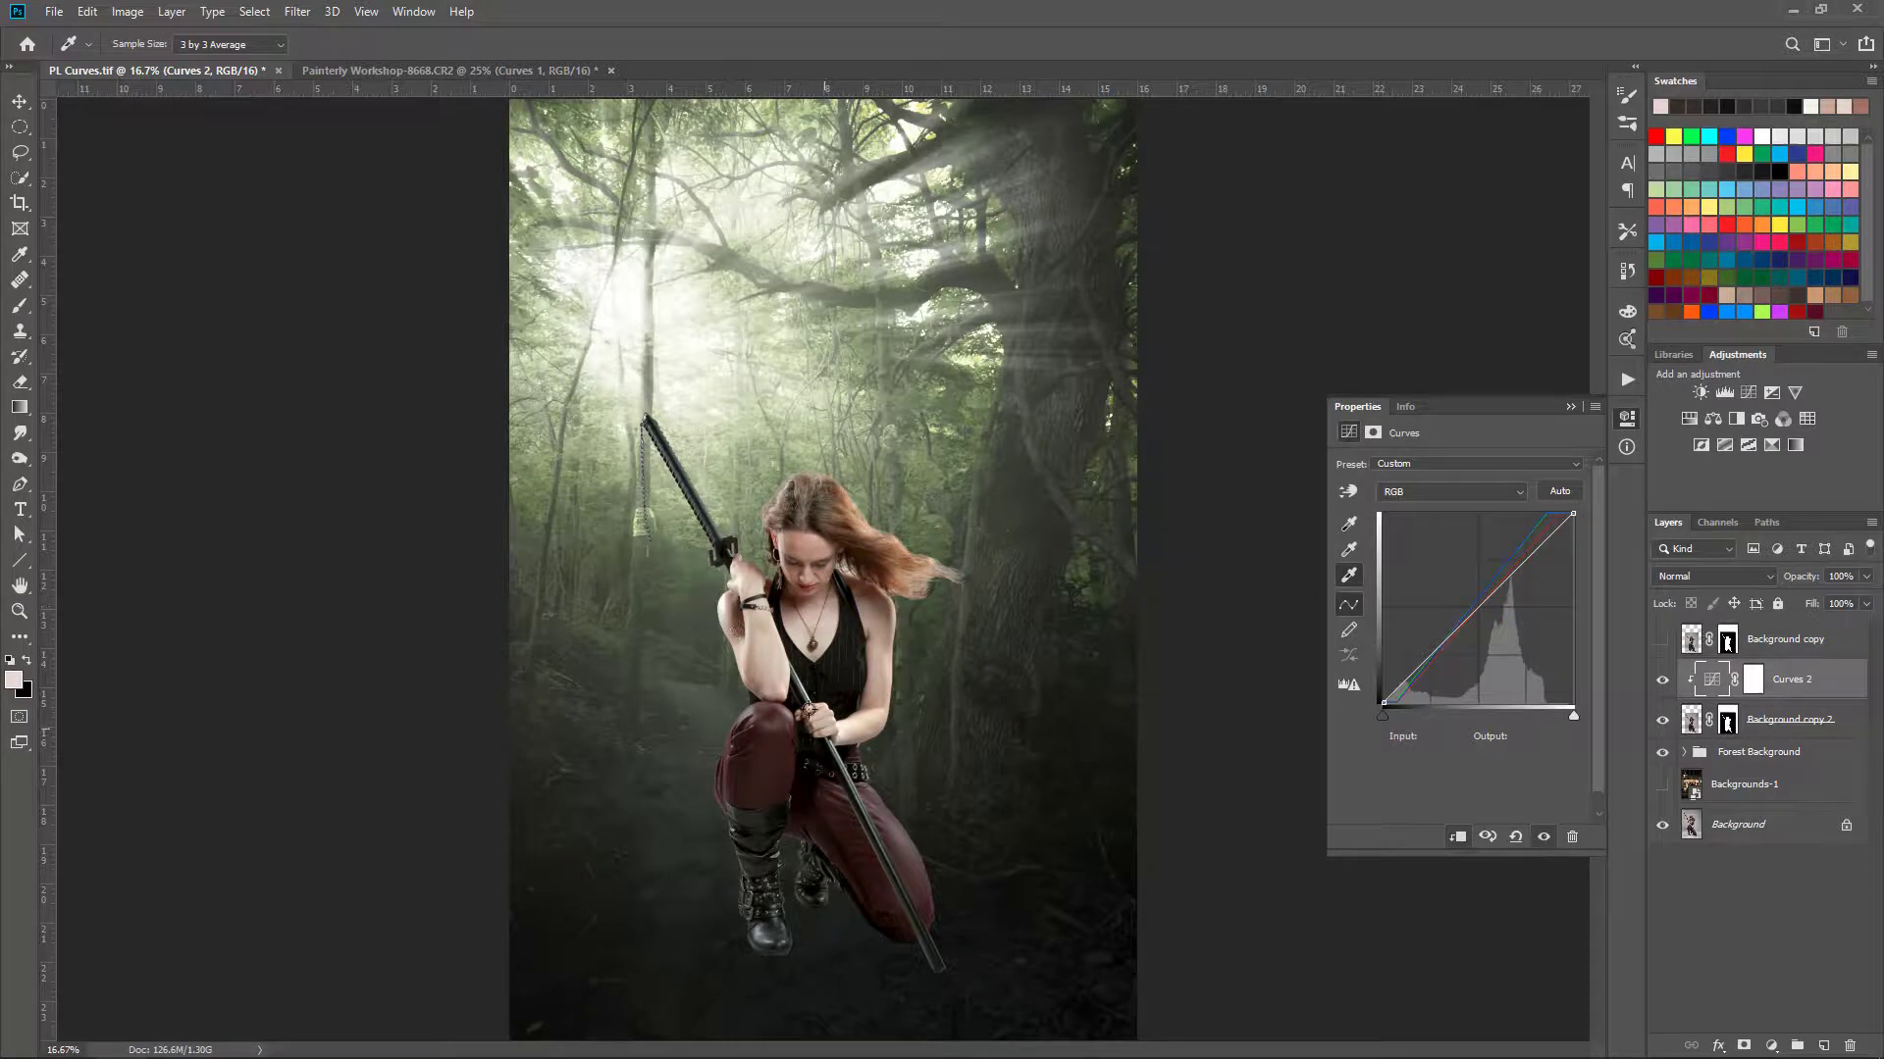
pyautogui.click(729, 600)
pyautogui.click(722, 604)
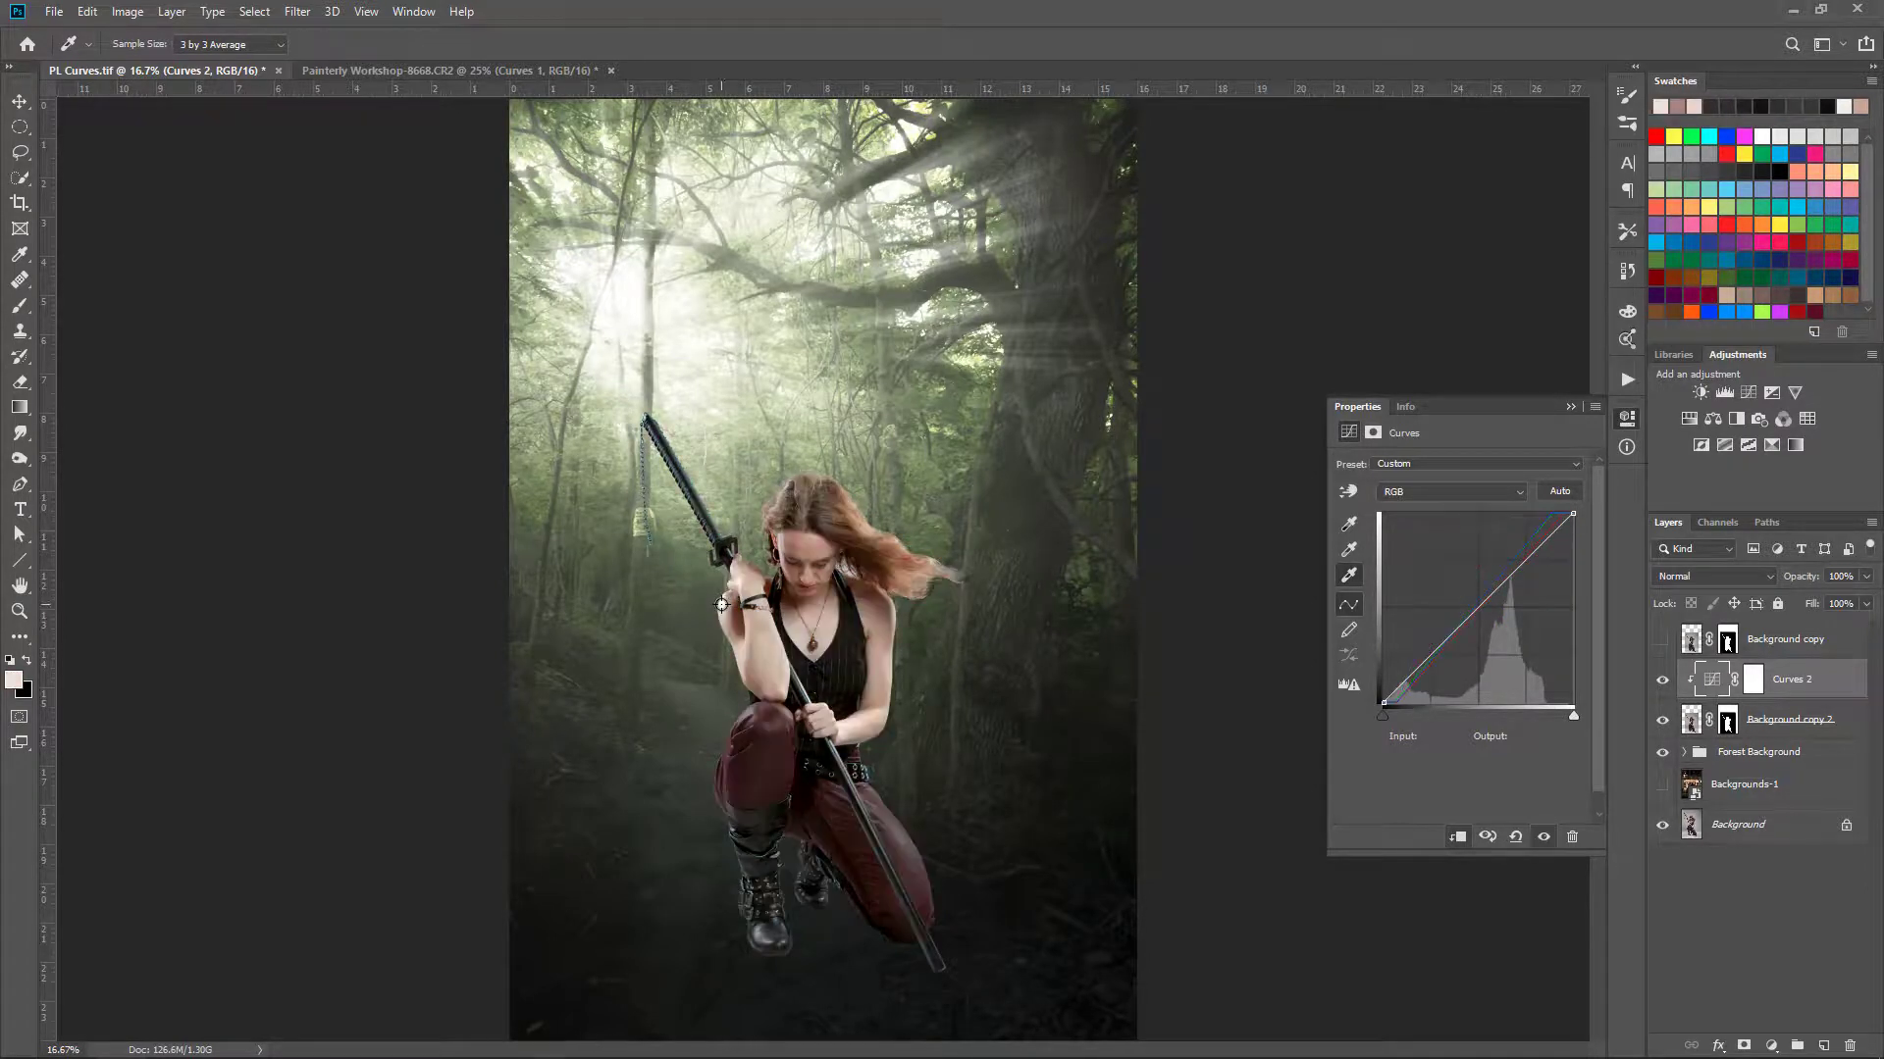
pyautogui.click(721, 606)
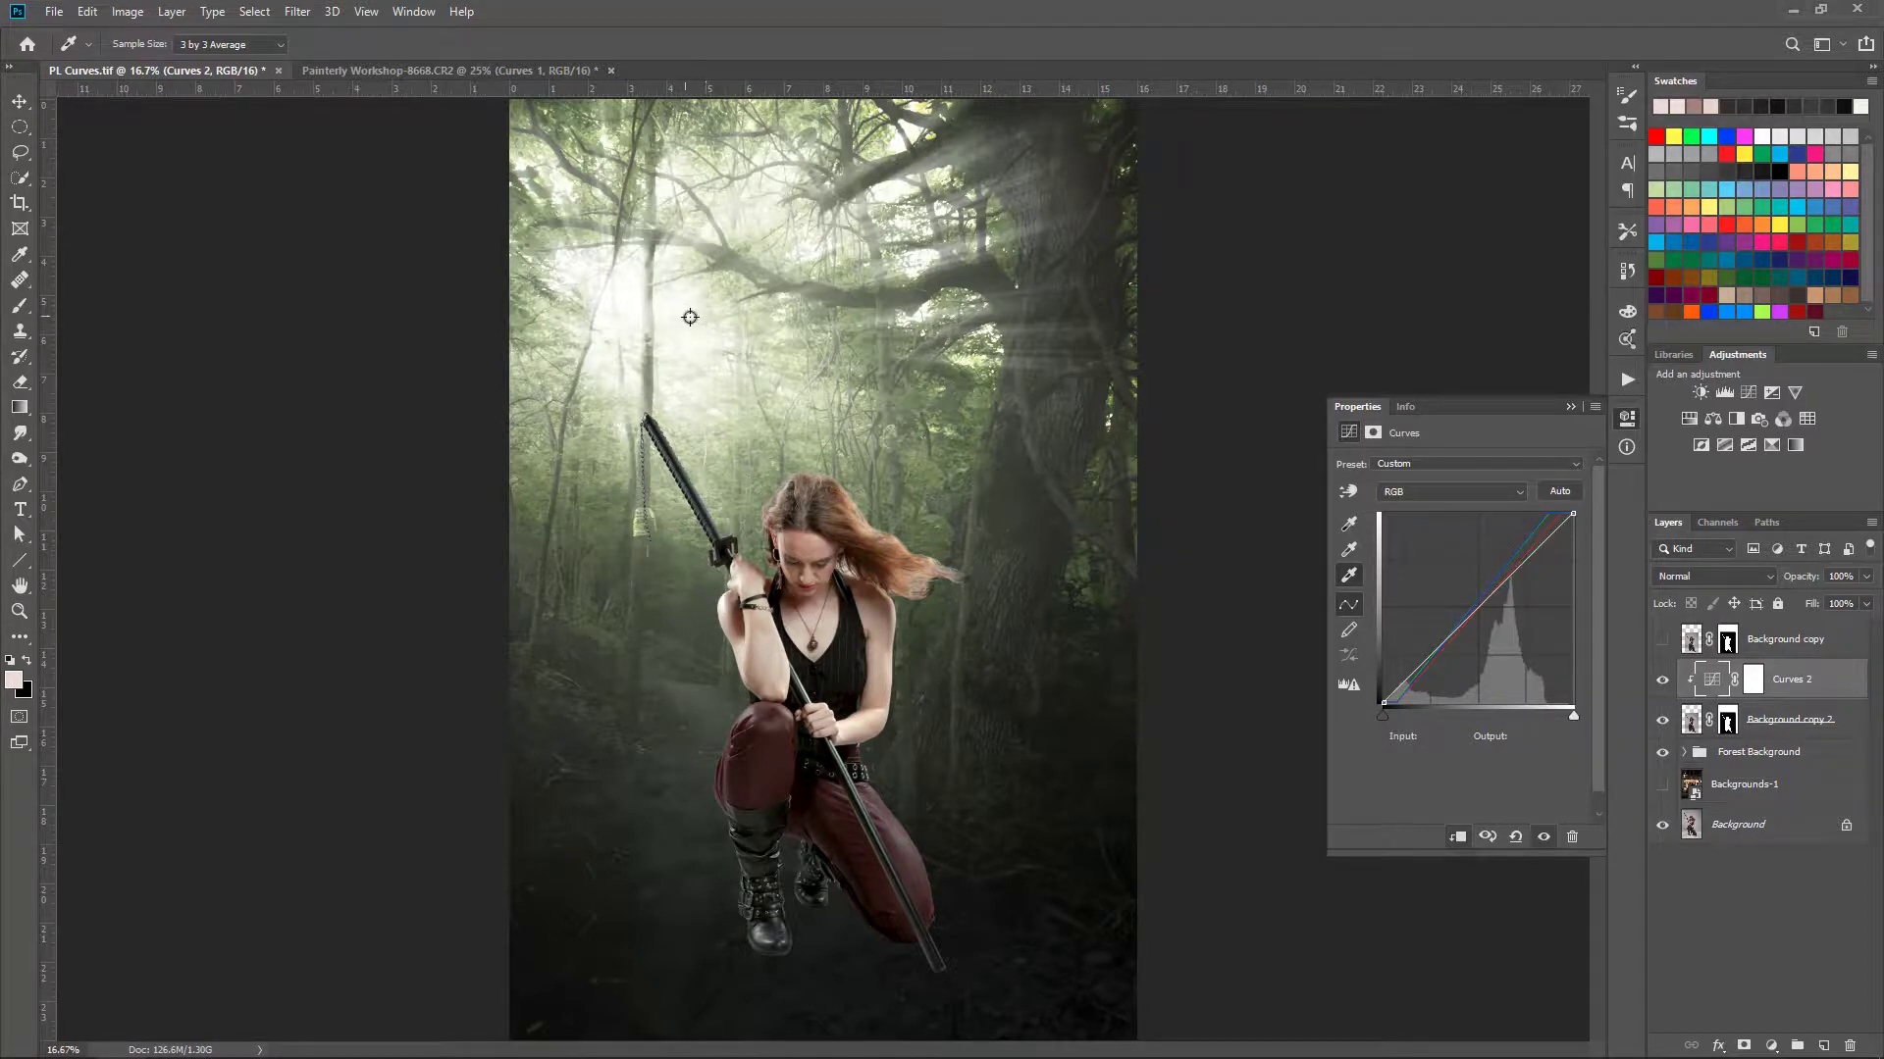
# Step: Darken the subject by lowering the RGB curve's white end and placing points at input 145, output 111 and input 206, output 171
pyautogui.click(1347, 586)
pyautogui.moveTo(1575, 514); pyautogui.dragTo(1491, 620)
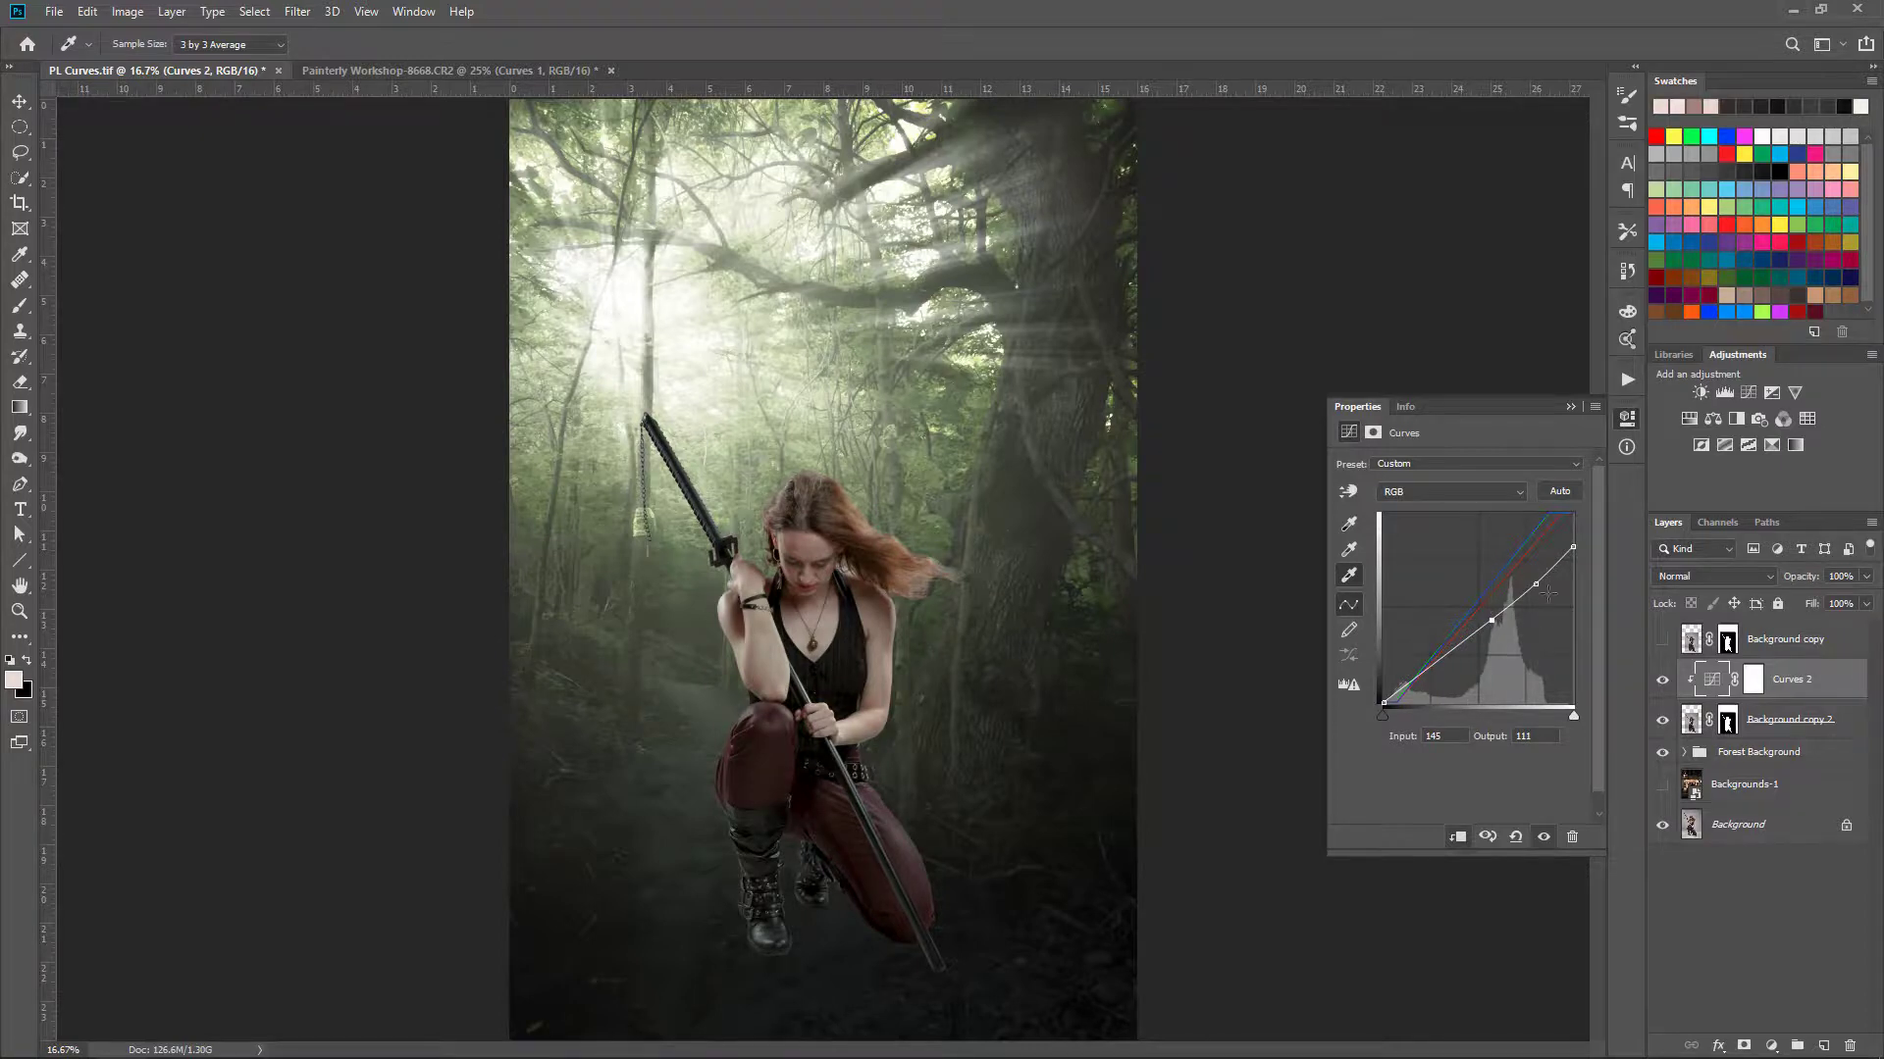
pyautogui.moveTo(1573, 548); pyautogui.dragTo(1536, 576)
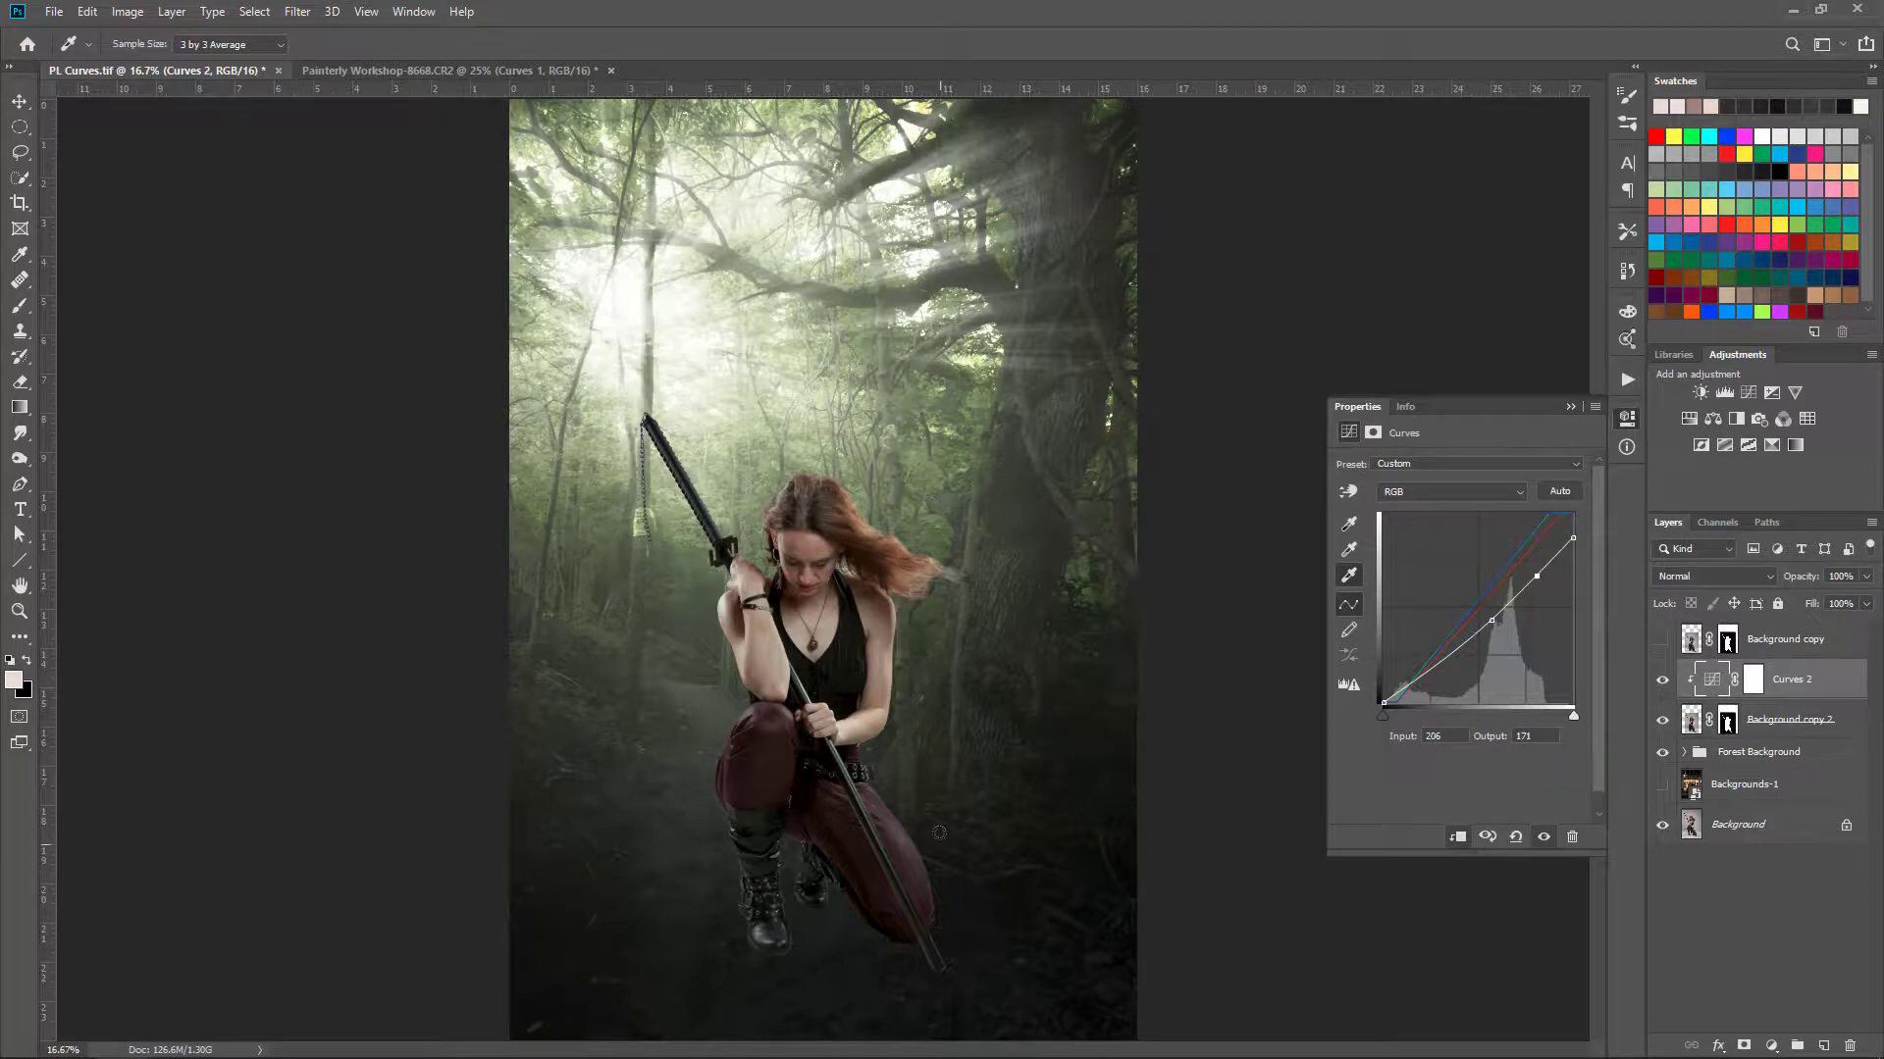
pyautogui.click(1569, 405)
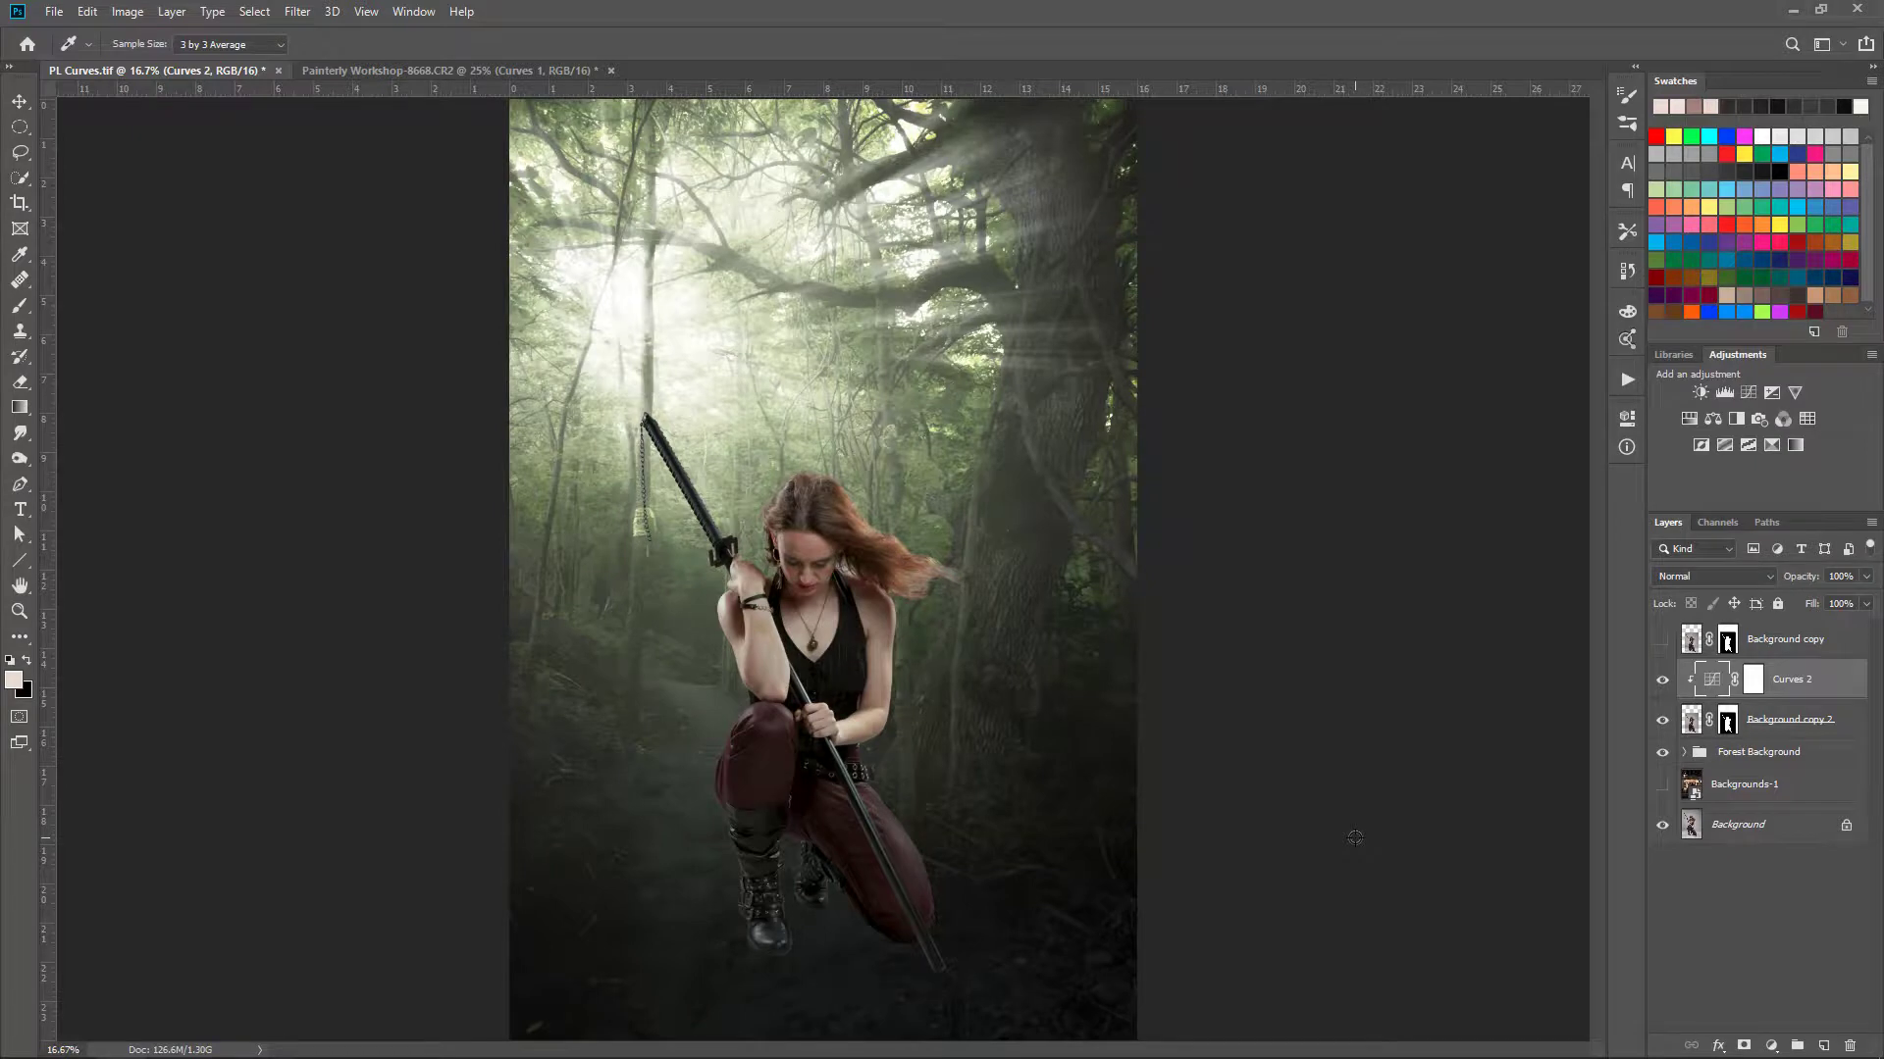
# Step: Reopen the Curves 2 settings and lift the RGB curve's black point to input 0, output 5
pyautogui.doubleClick(1713, 685)
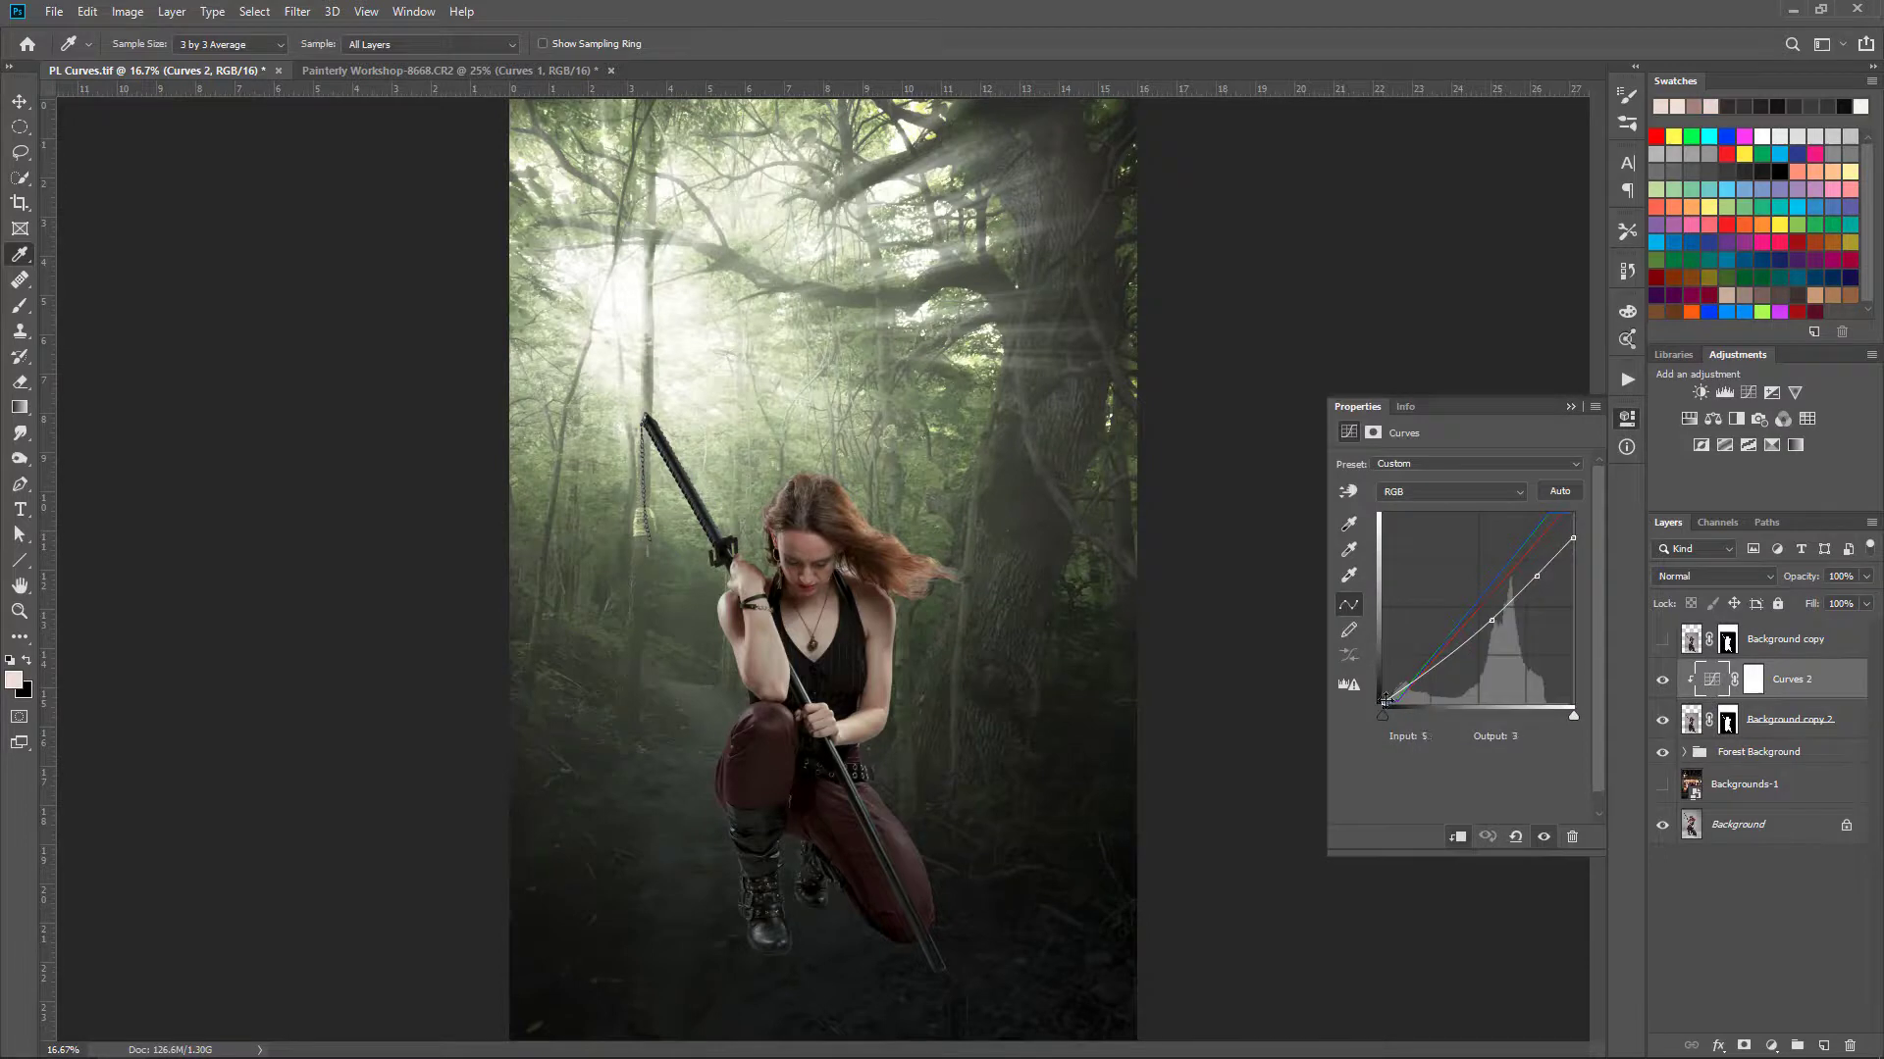
pyautogui.moveTo(1382, 702); pyautogui.dragTo(1371, 700)
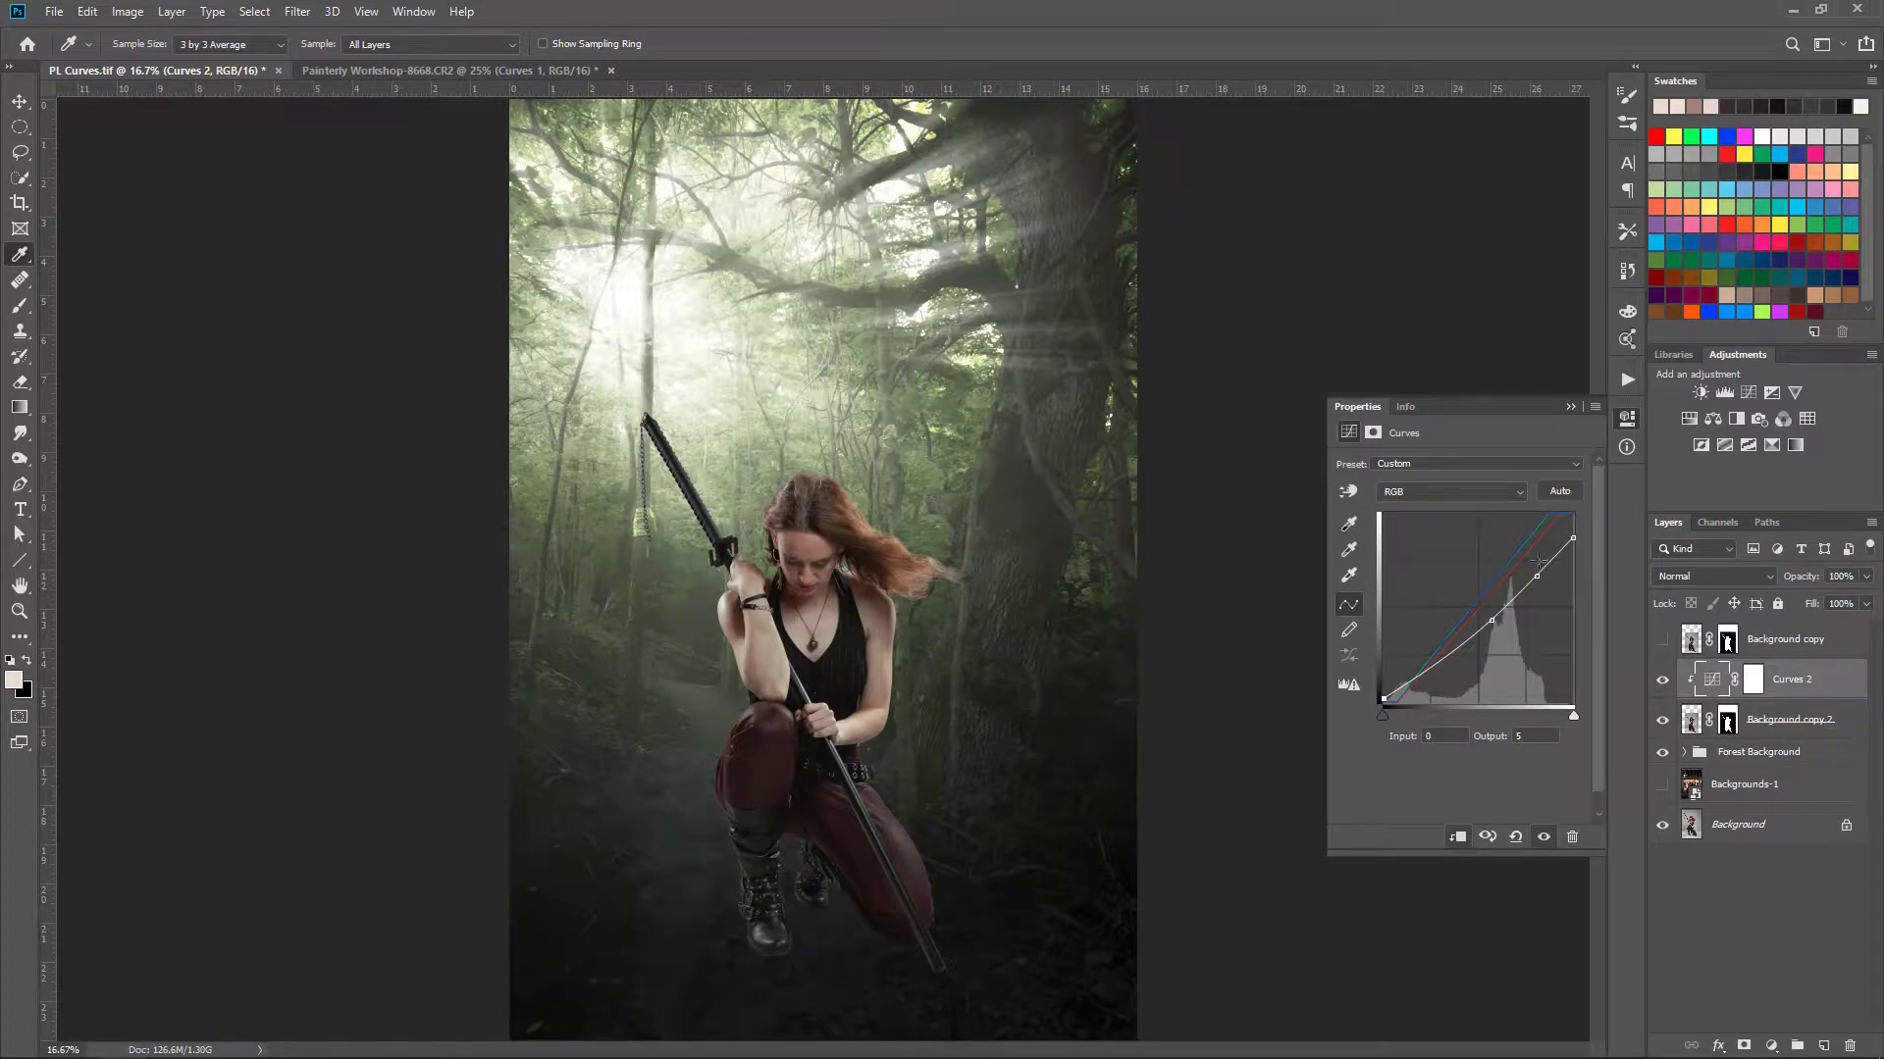
pyautogui.click(1568, 406)
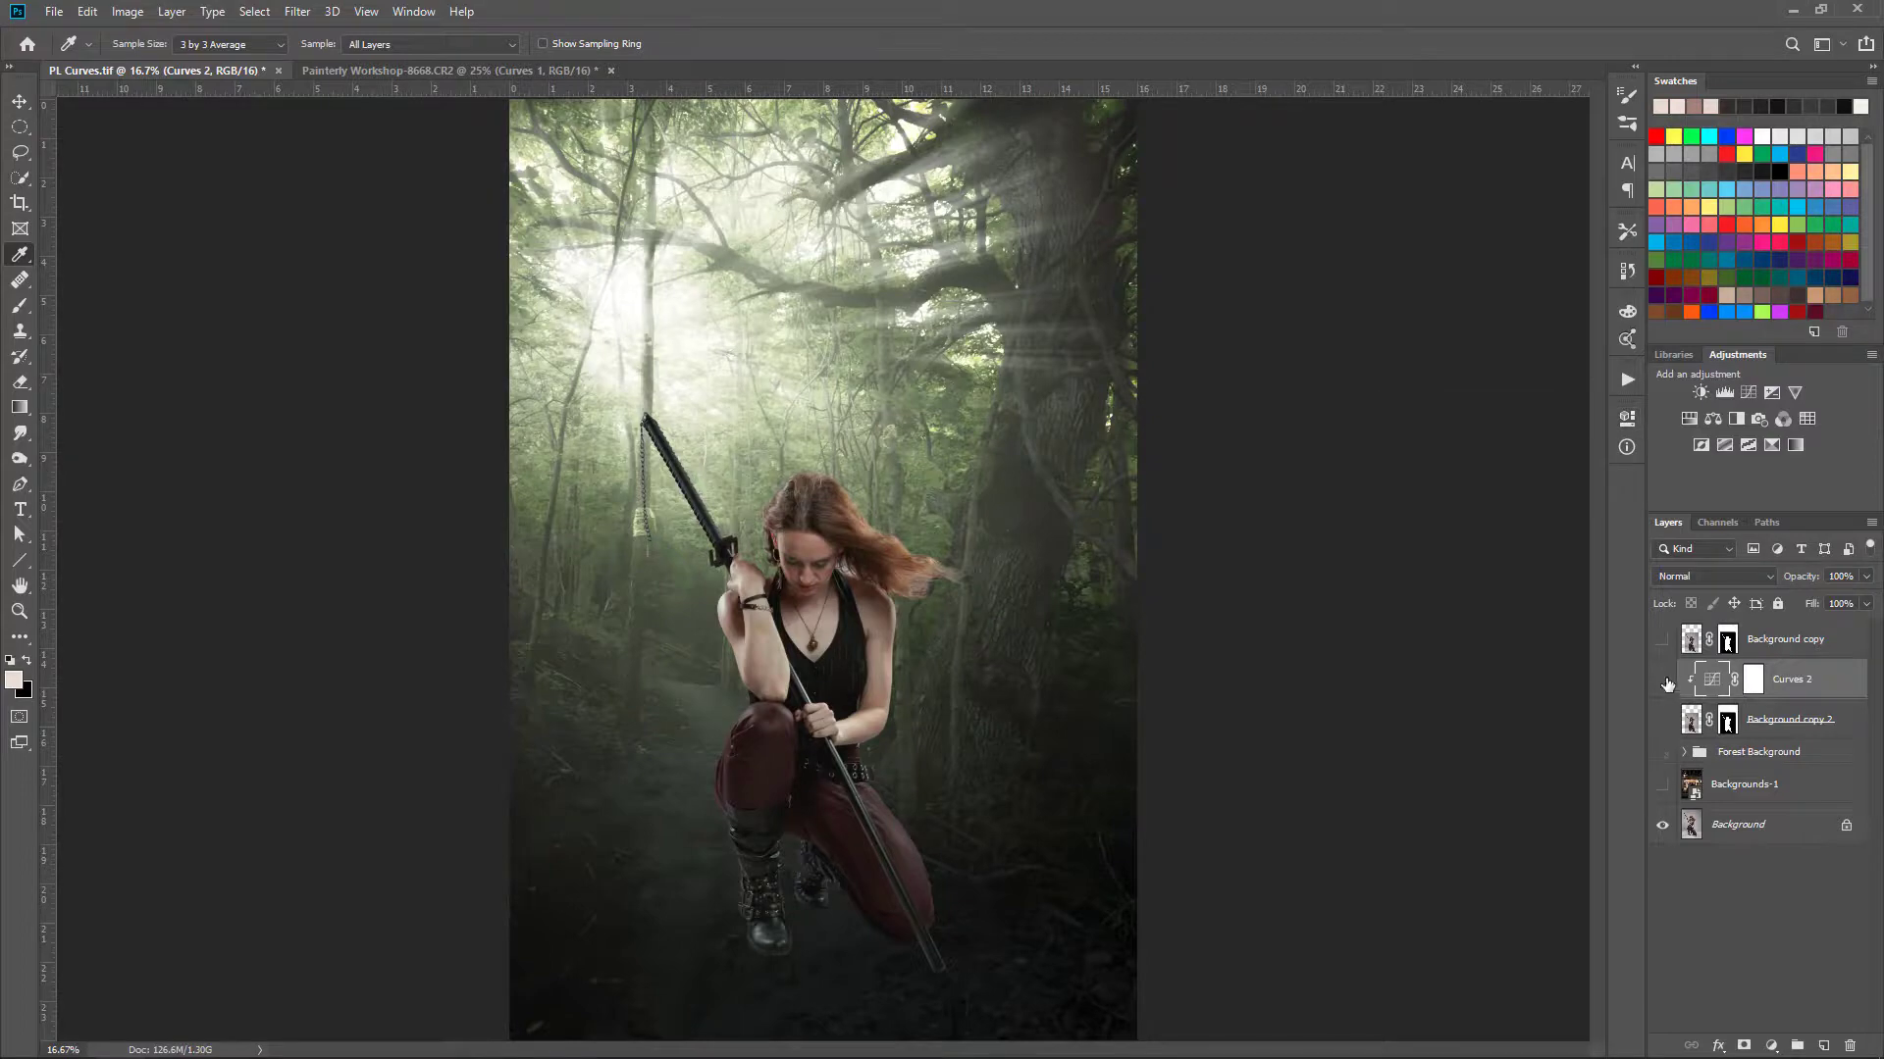
# Step: Hide Curves 2, Background copy 2 and Forest Background, and show the Backgrounds-1 and Background copy layers
pyautogui.moveTo(1662, 680); pyautogui.dragTo(1664, 788)
pyautogui.click(1662, 785)
pyautogui.click(1662, 640)
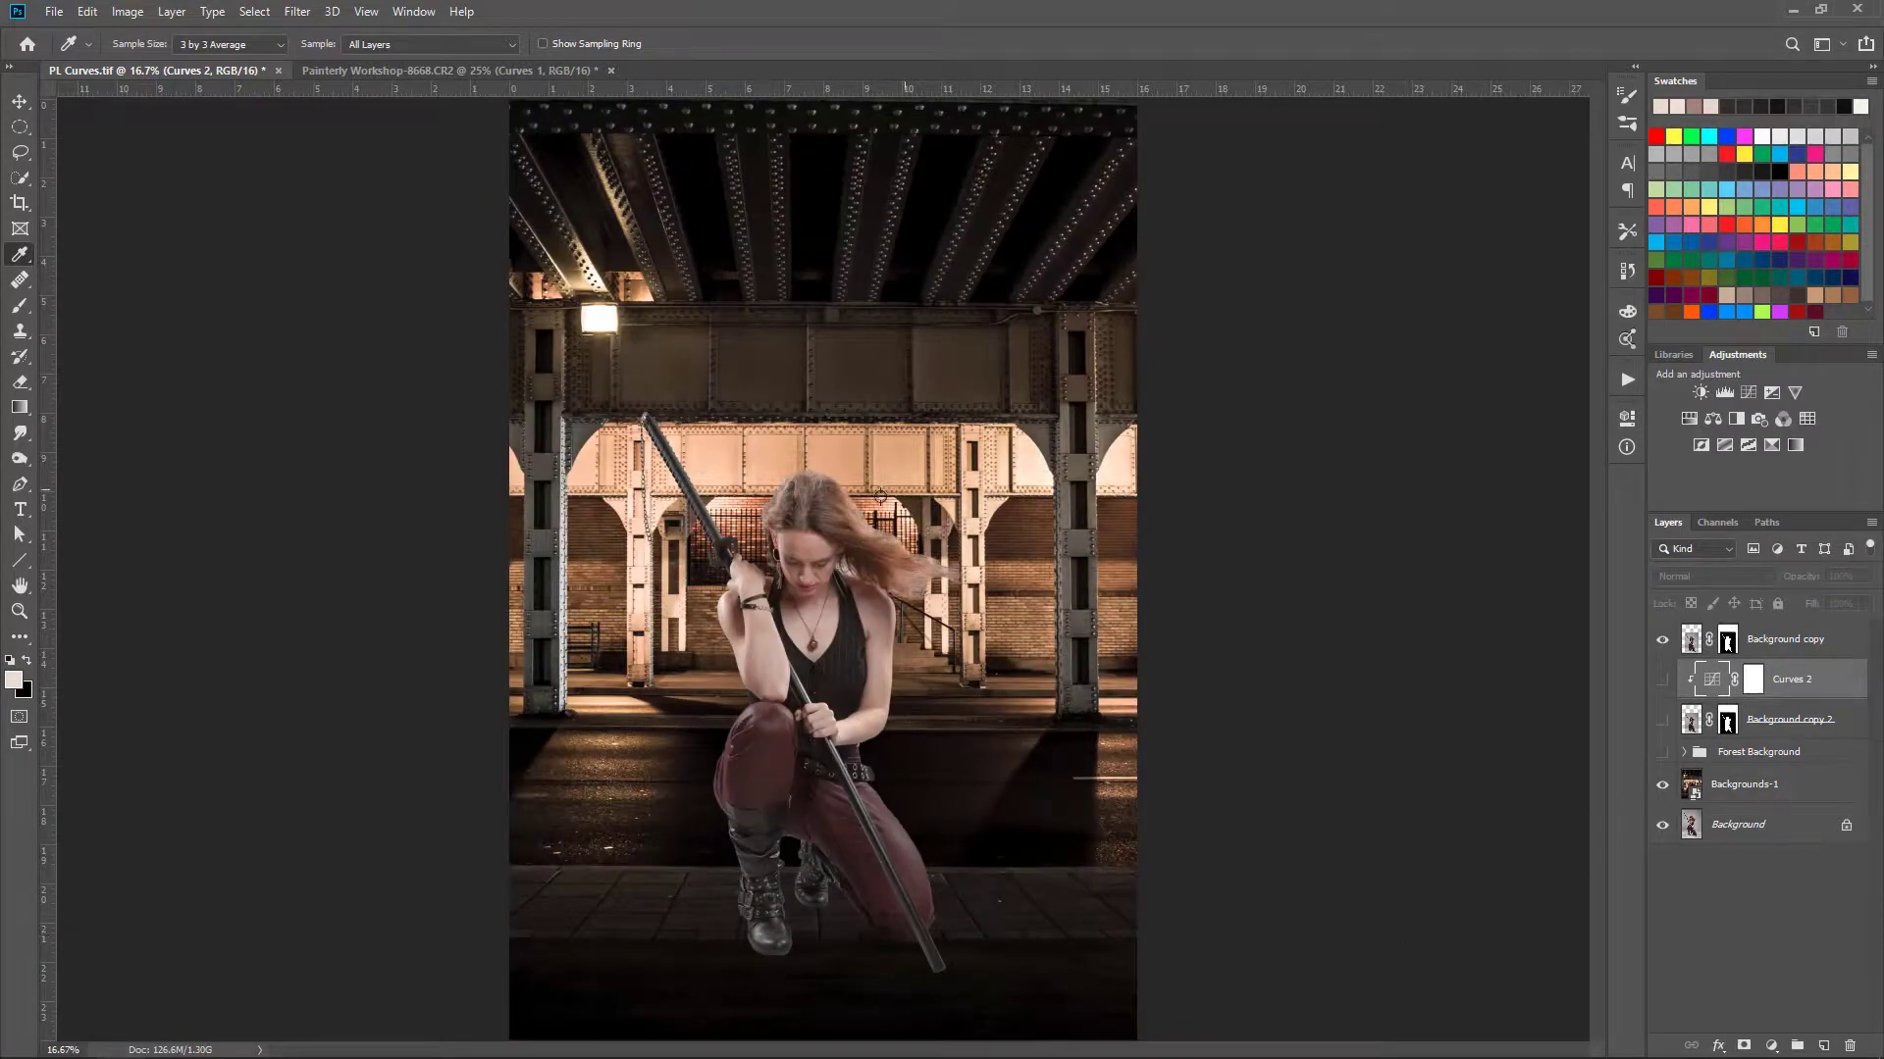
pyautogui.click(1662, 639)
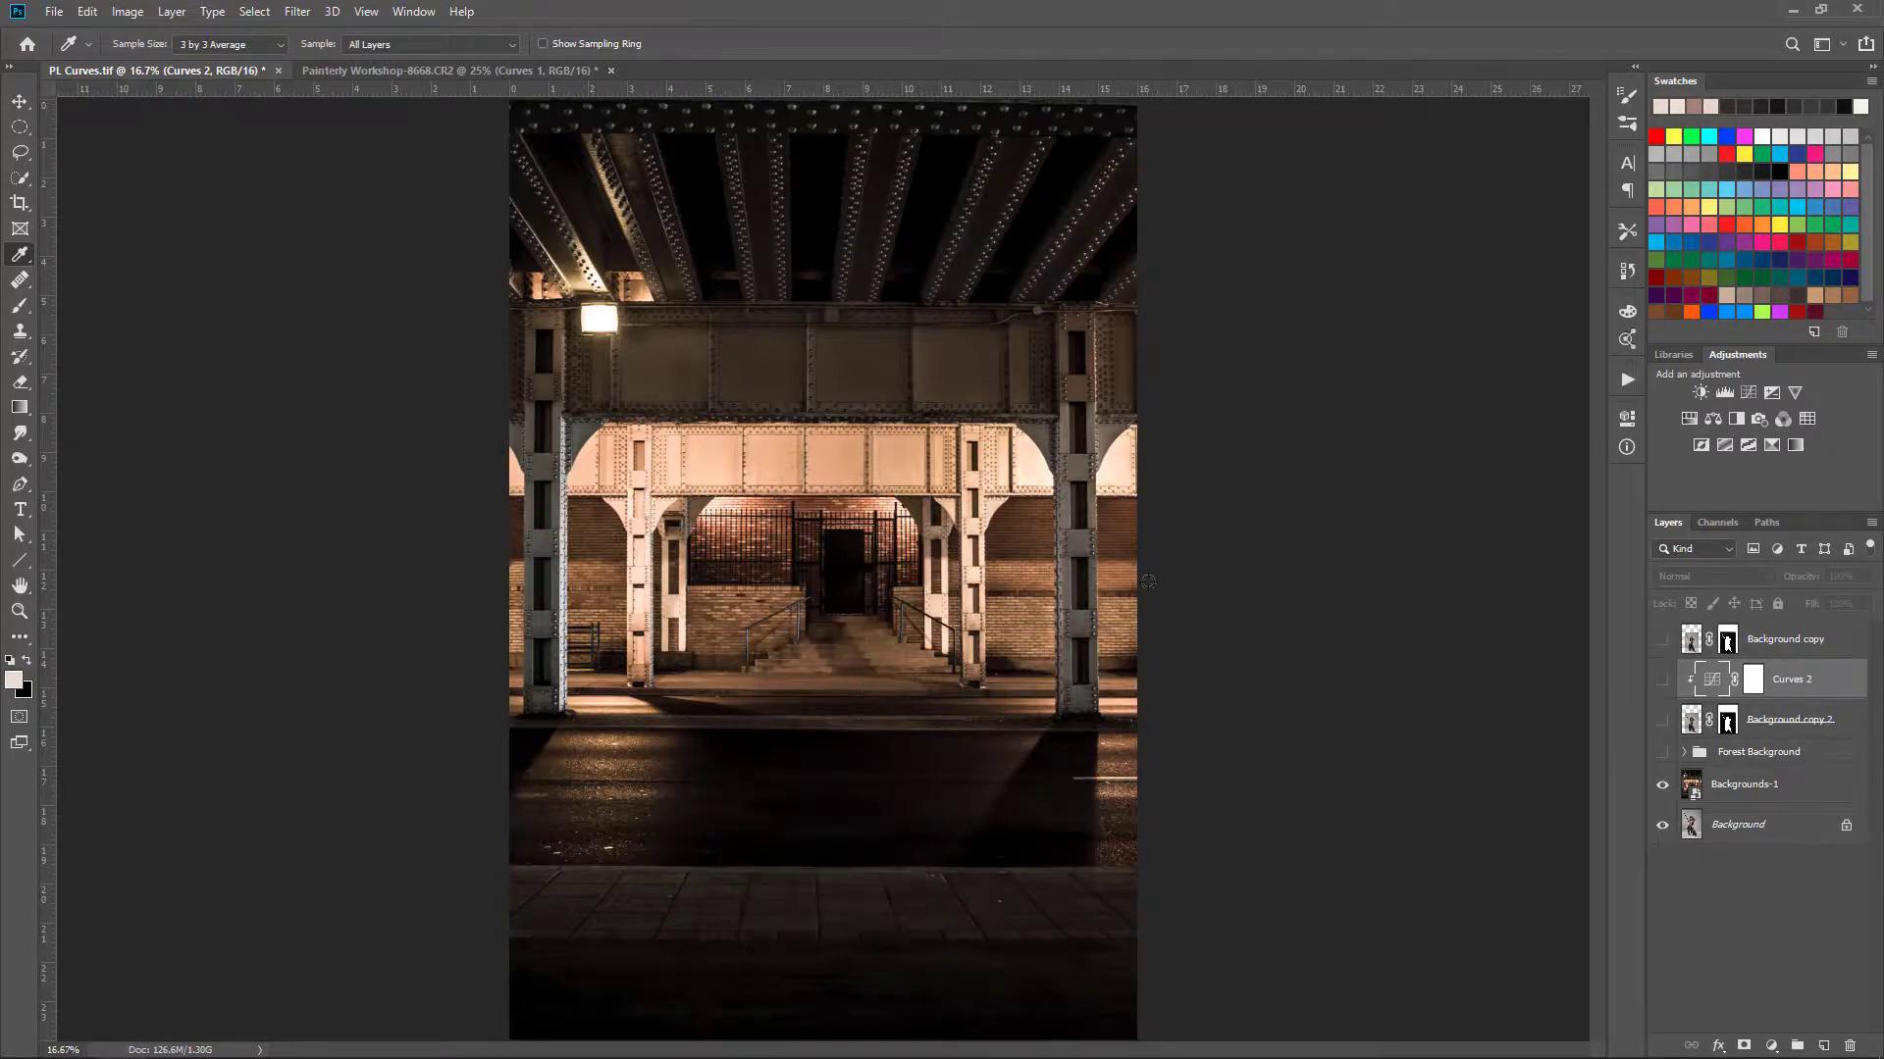
pyautogui.click(1662, 639)
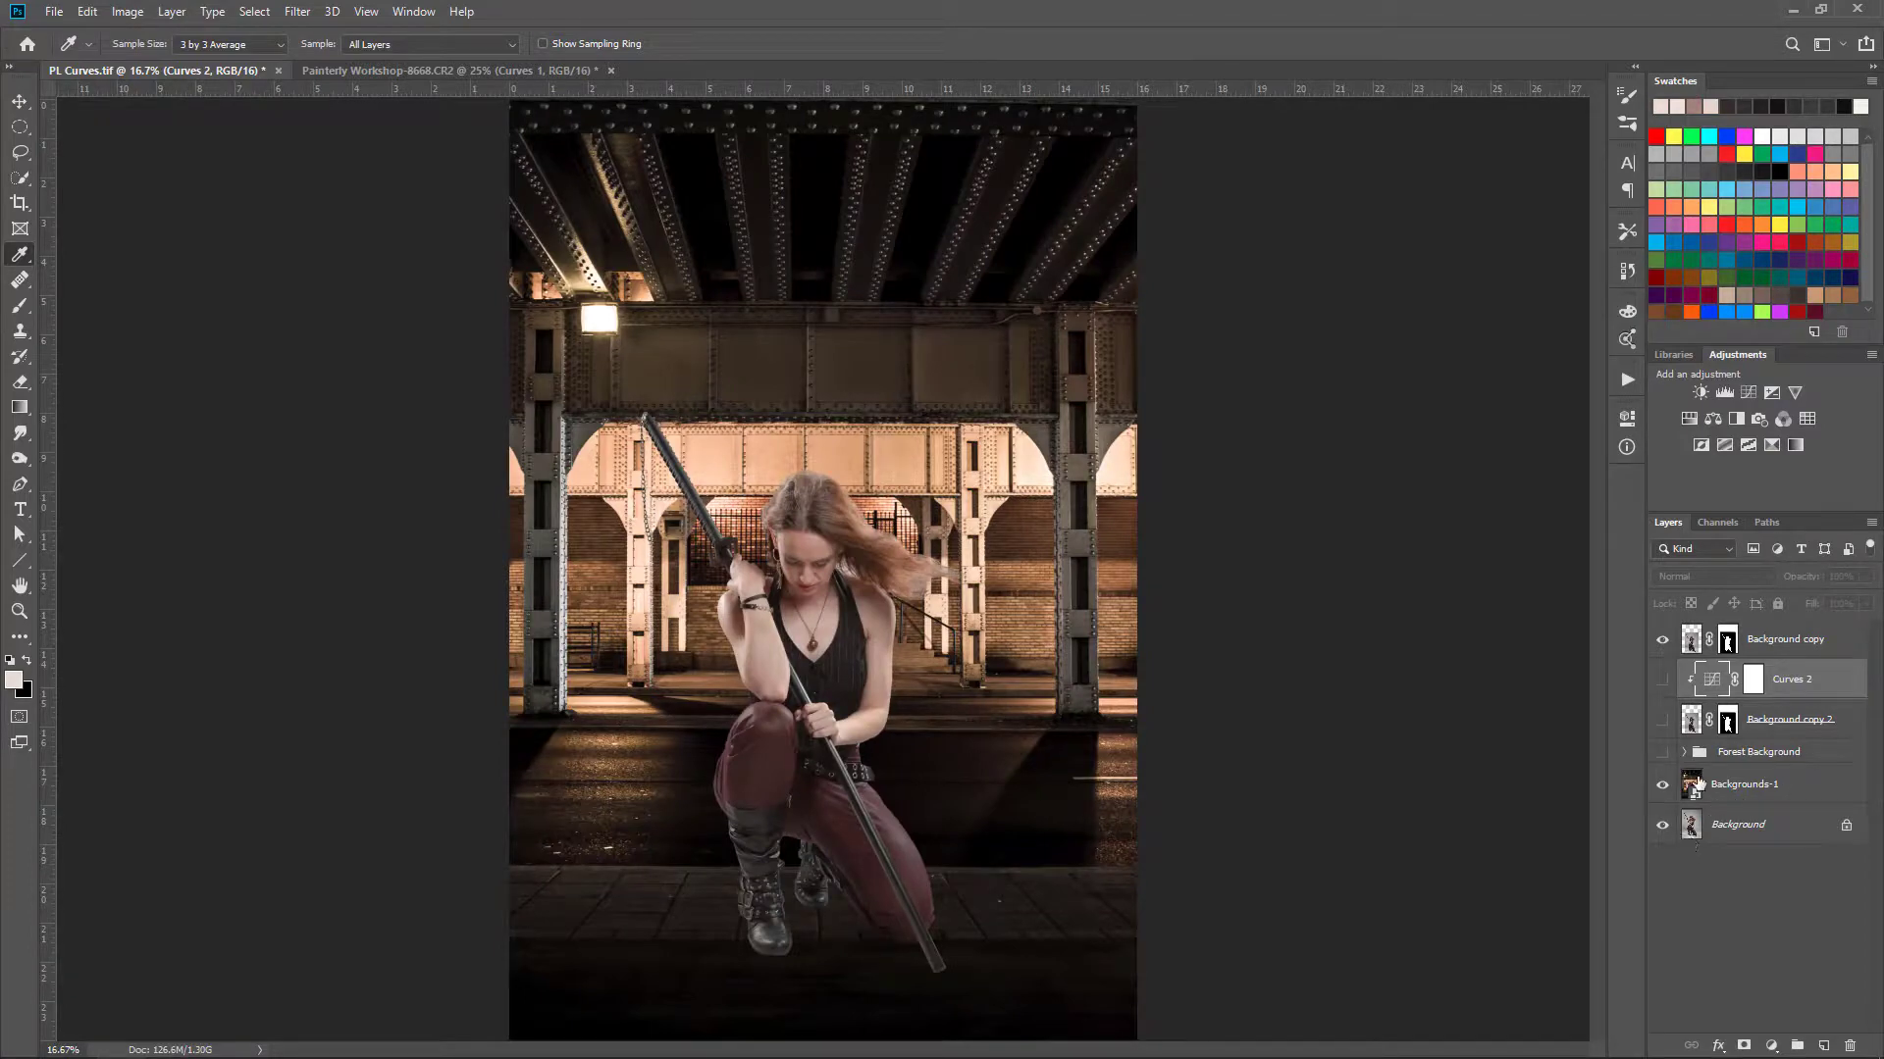
# Step: Add a Curves adjustment layer directly above Background copy and select its adjustment rather than its mask
pyautogui.click(1795, 648)
pyautogui.click(1747, 393)
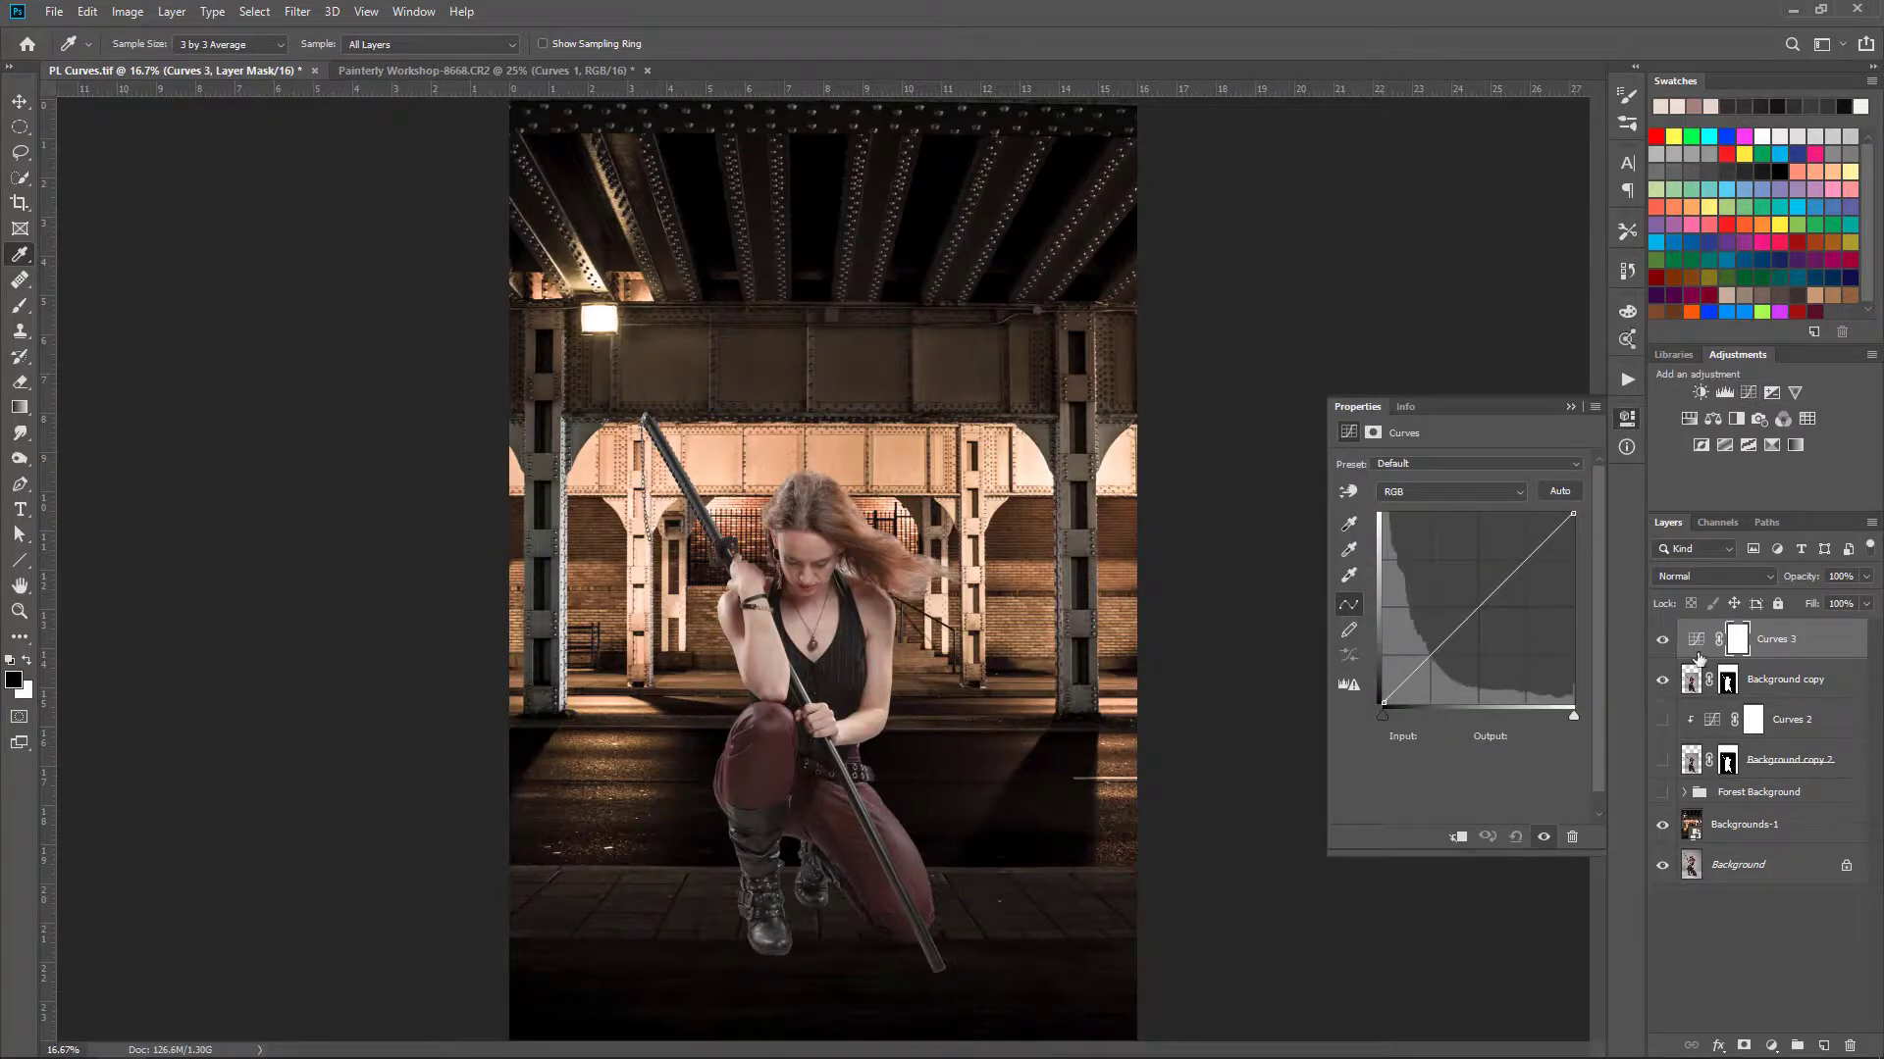
pyautogui.click(1695, 645)
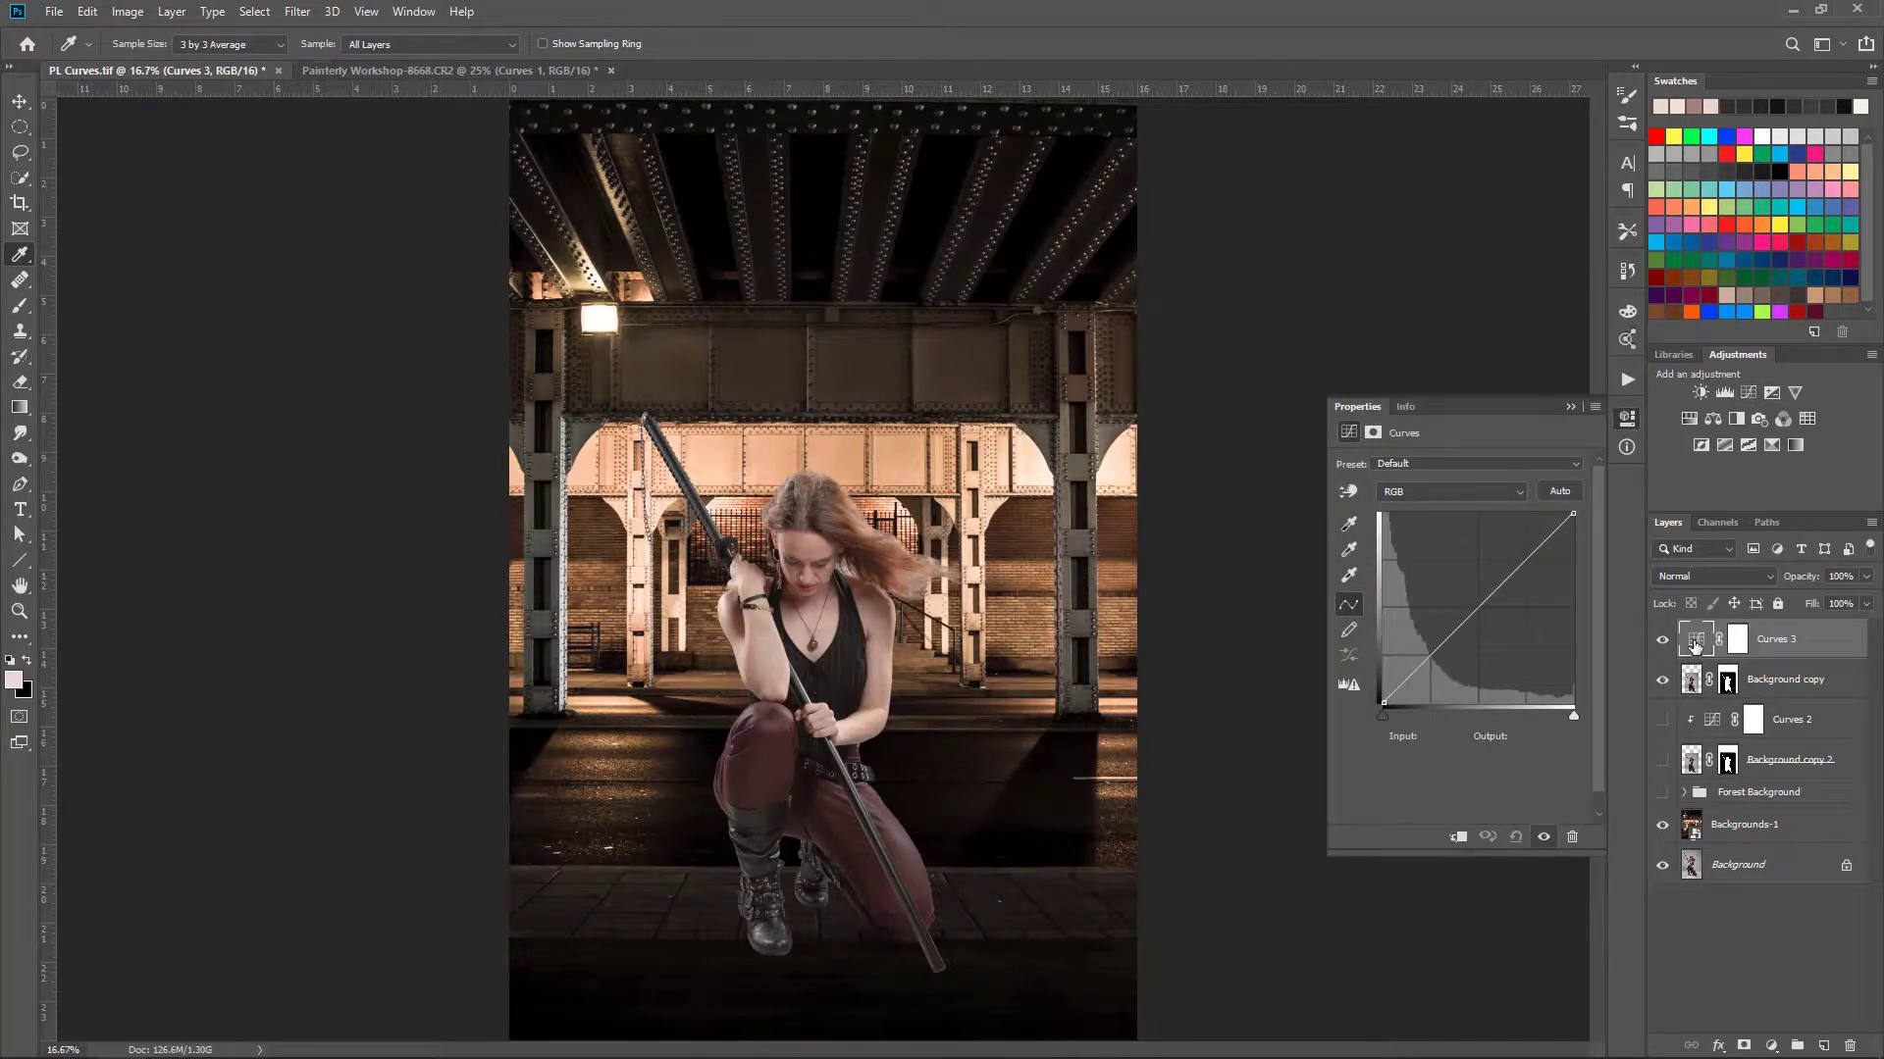
# Step: Clip Curves 3 to Background copy and sample target shadow colour 0d0d09 from the underpass's dark pillar, without saving it as default
pyautogui.click(1458, 837)
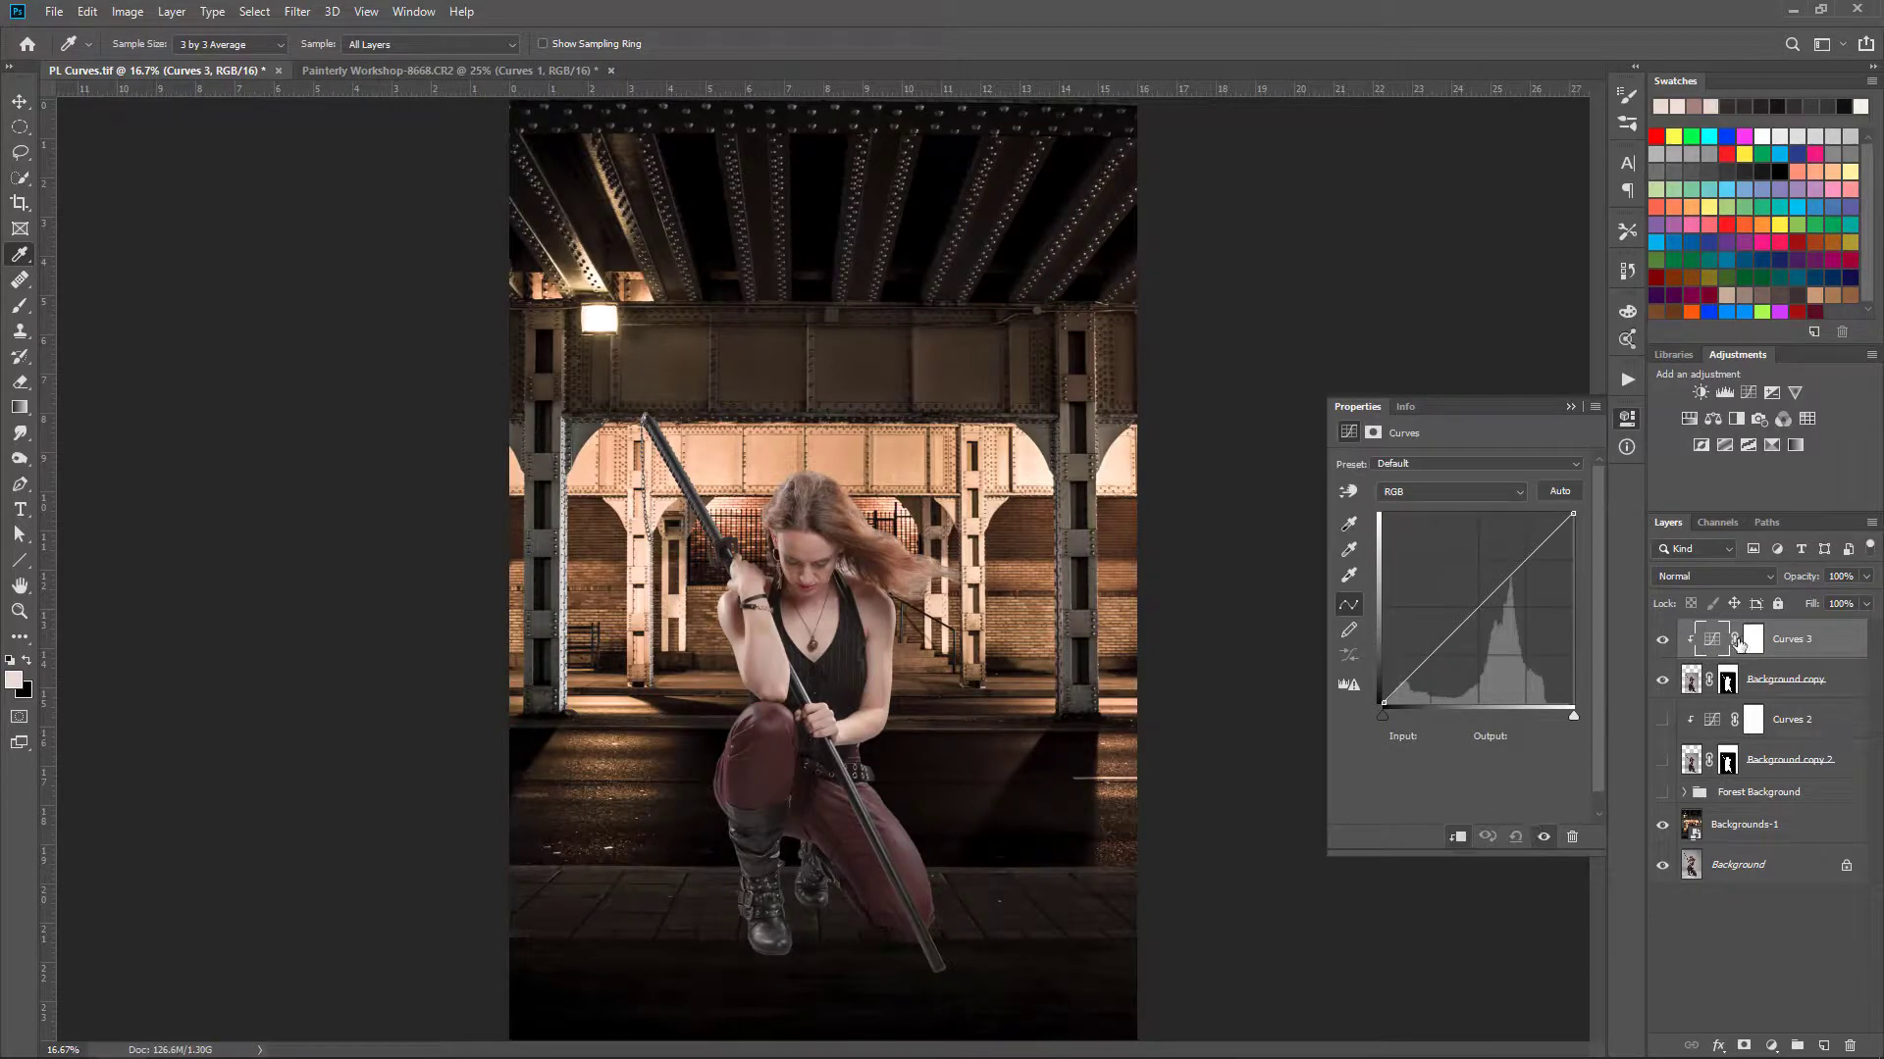
pyautogui.doubleClick(1349, 523)
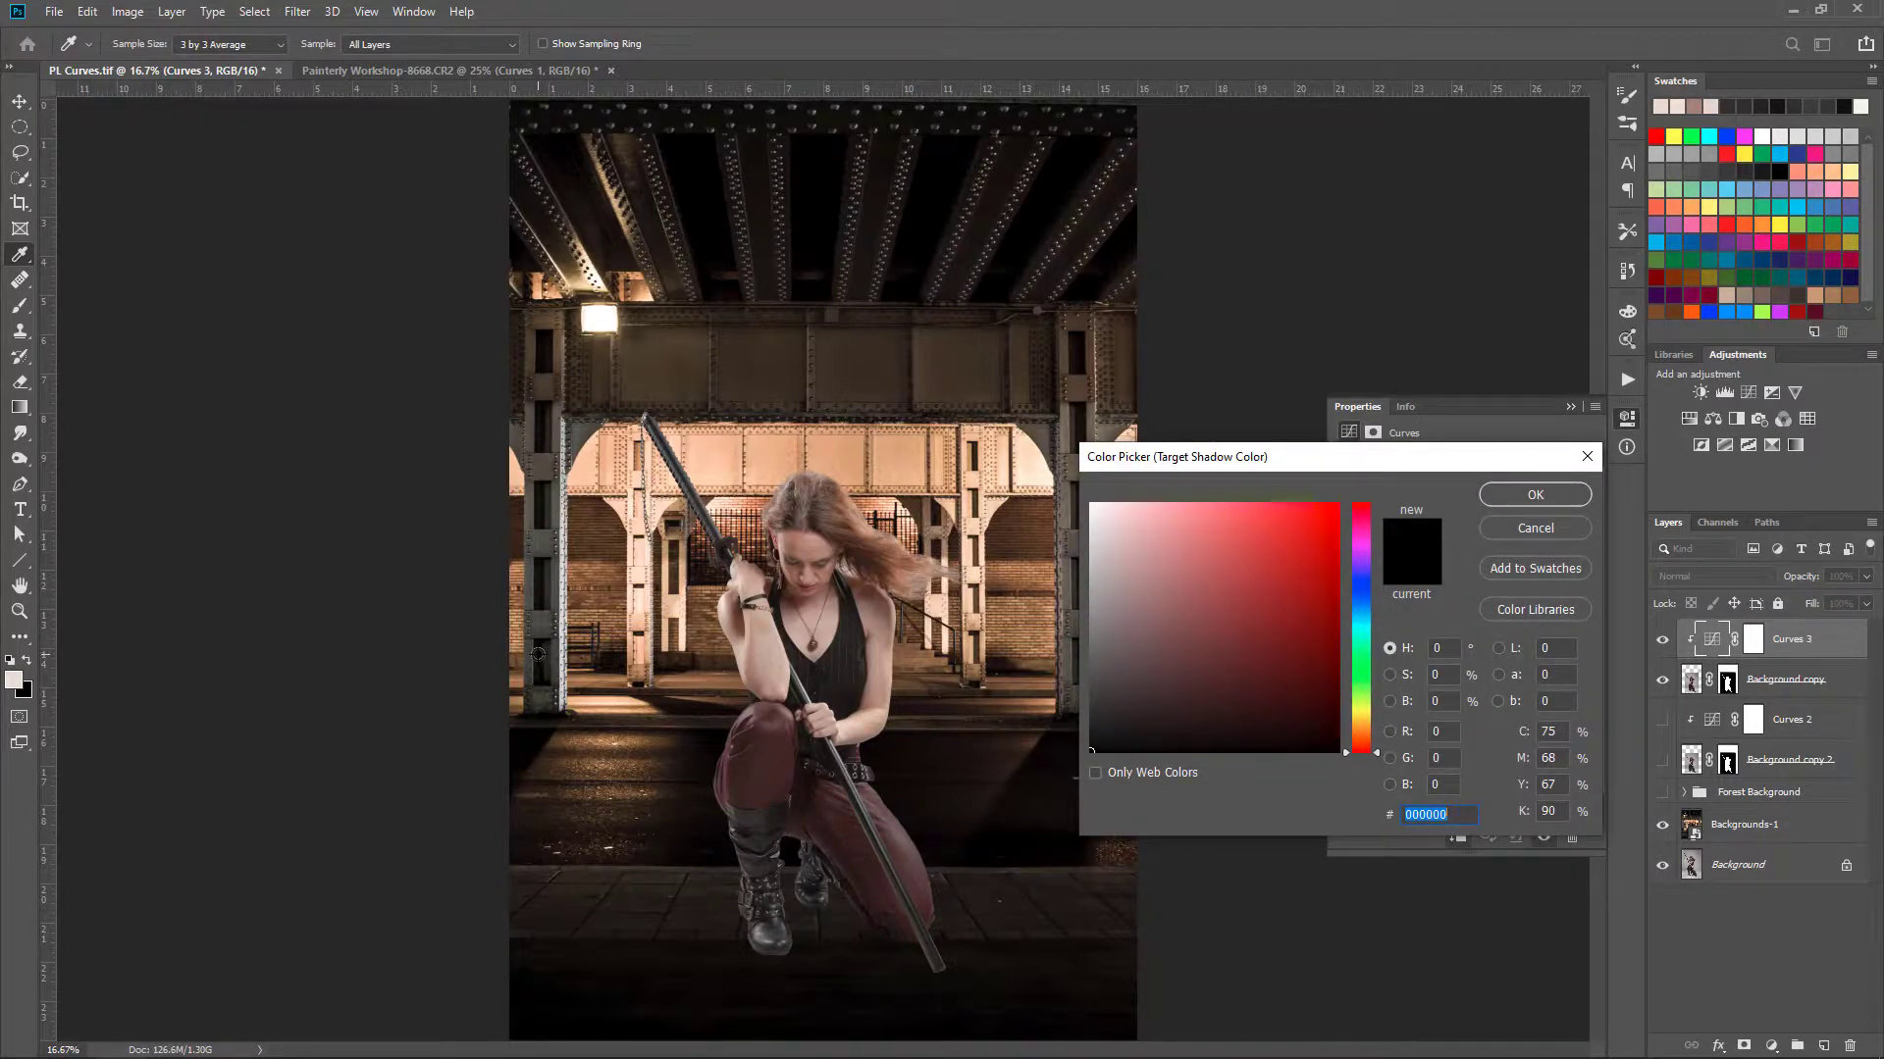
pyautogui.click(537, 654)
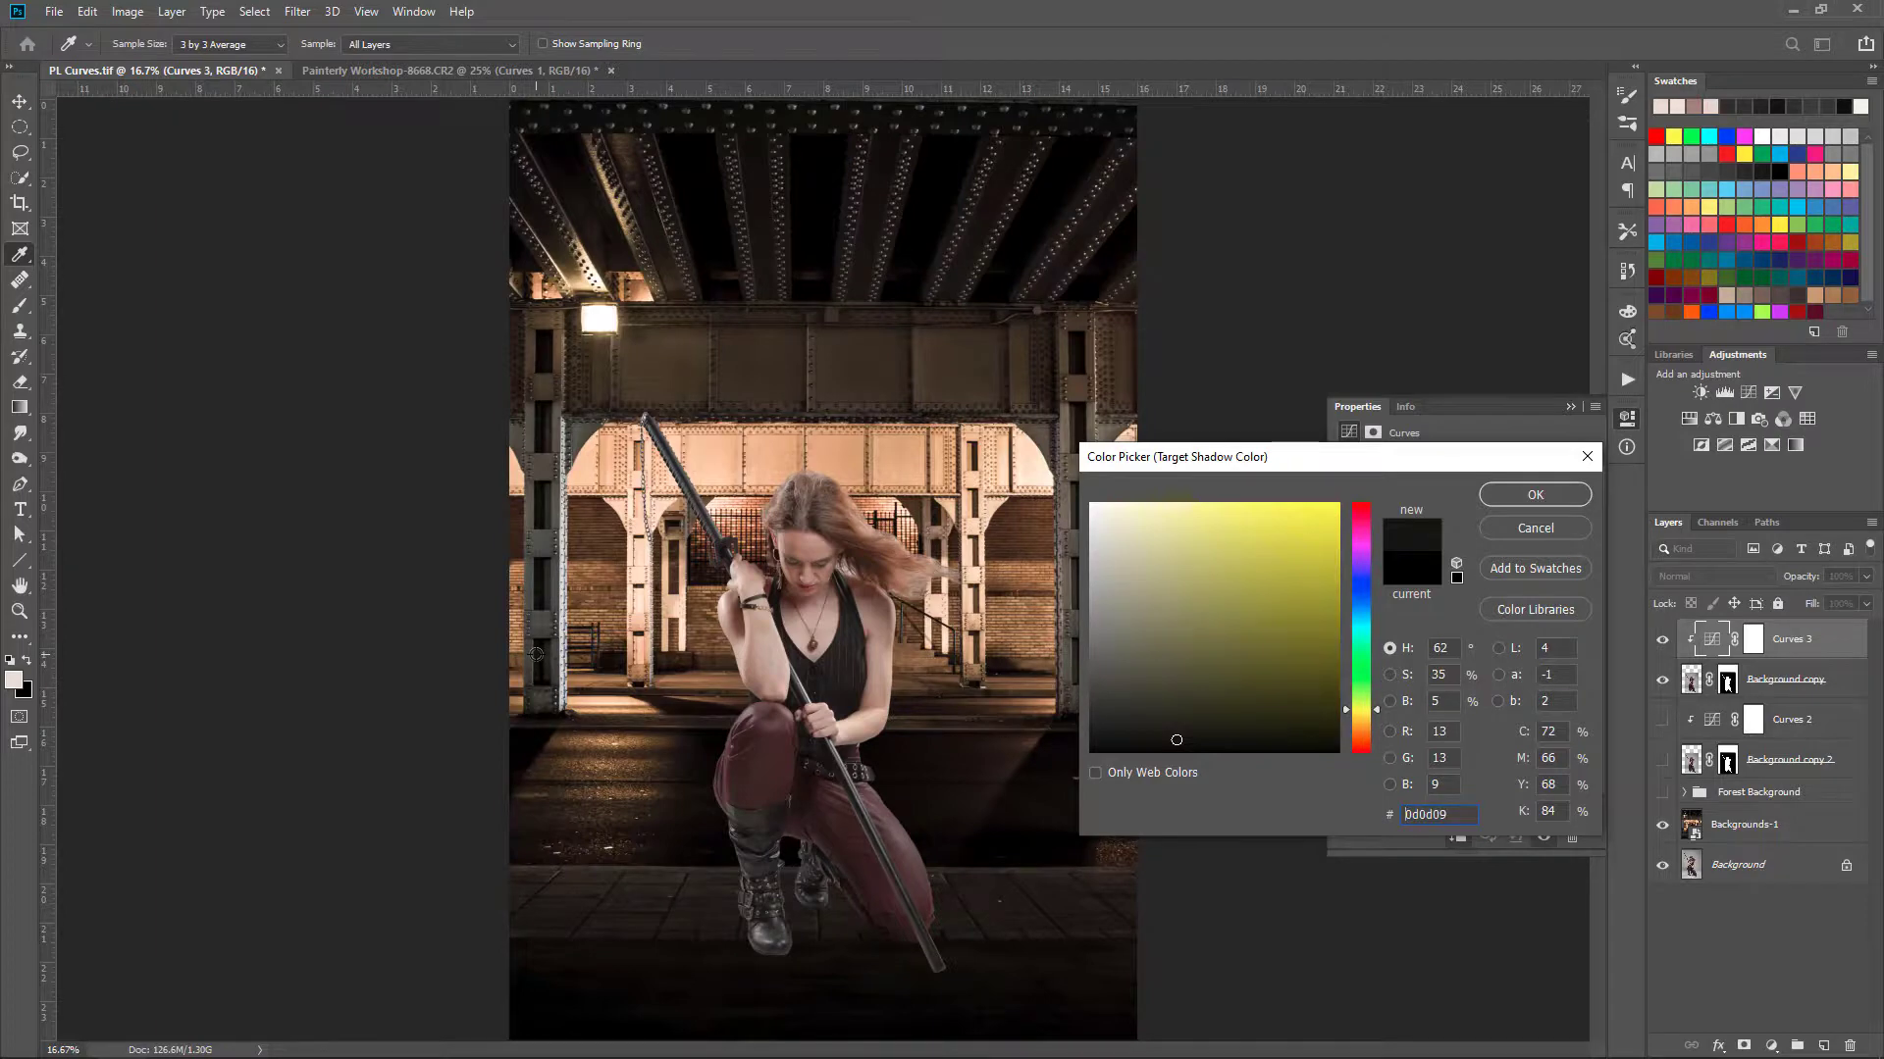
pyautogui.click(1535, 497)
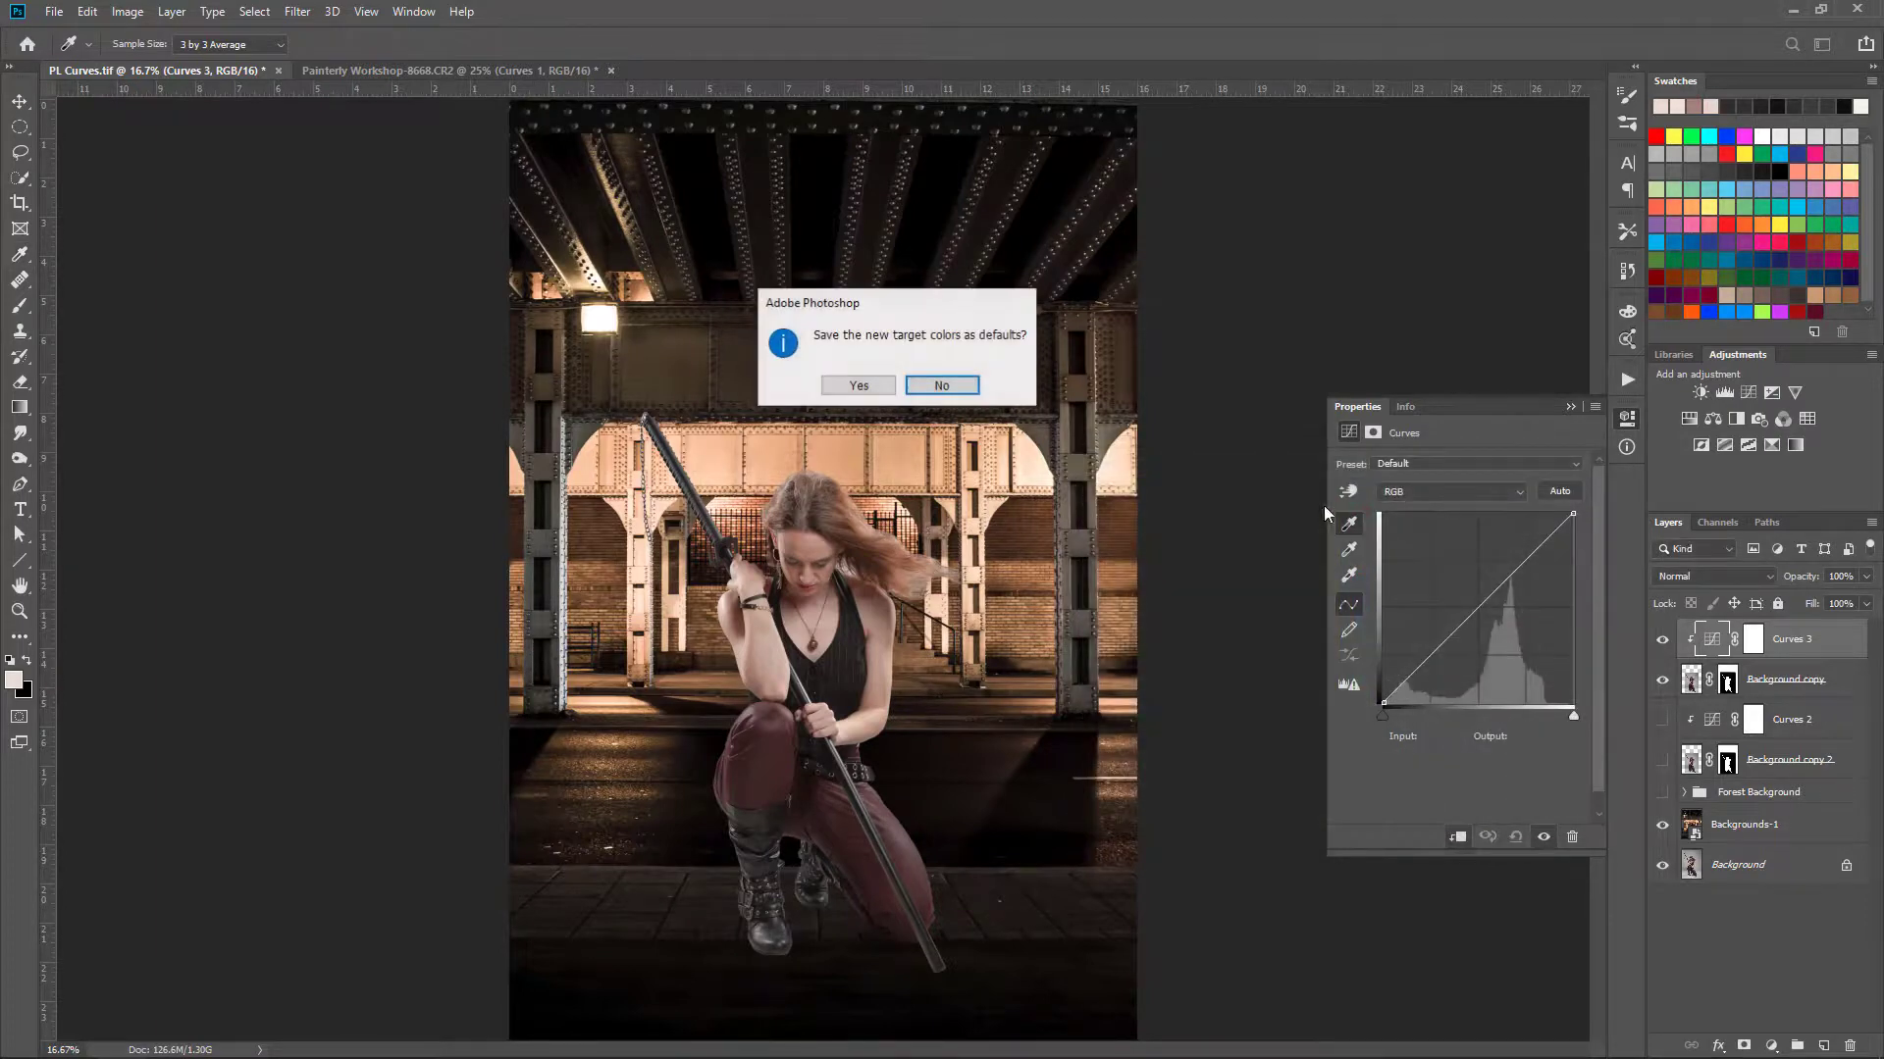
pyautogui.click(958, 396)
# Step: Set the target midtone colour to 553a1f, sampled from the wall behind the arches, without saving it as default
pyautogui.doubleClick(1350, 551)
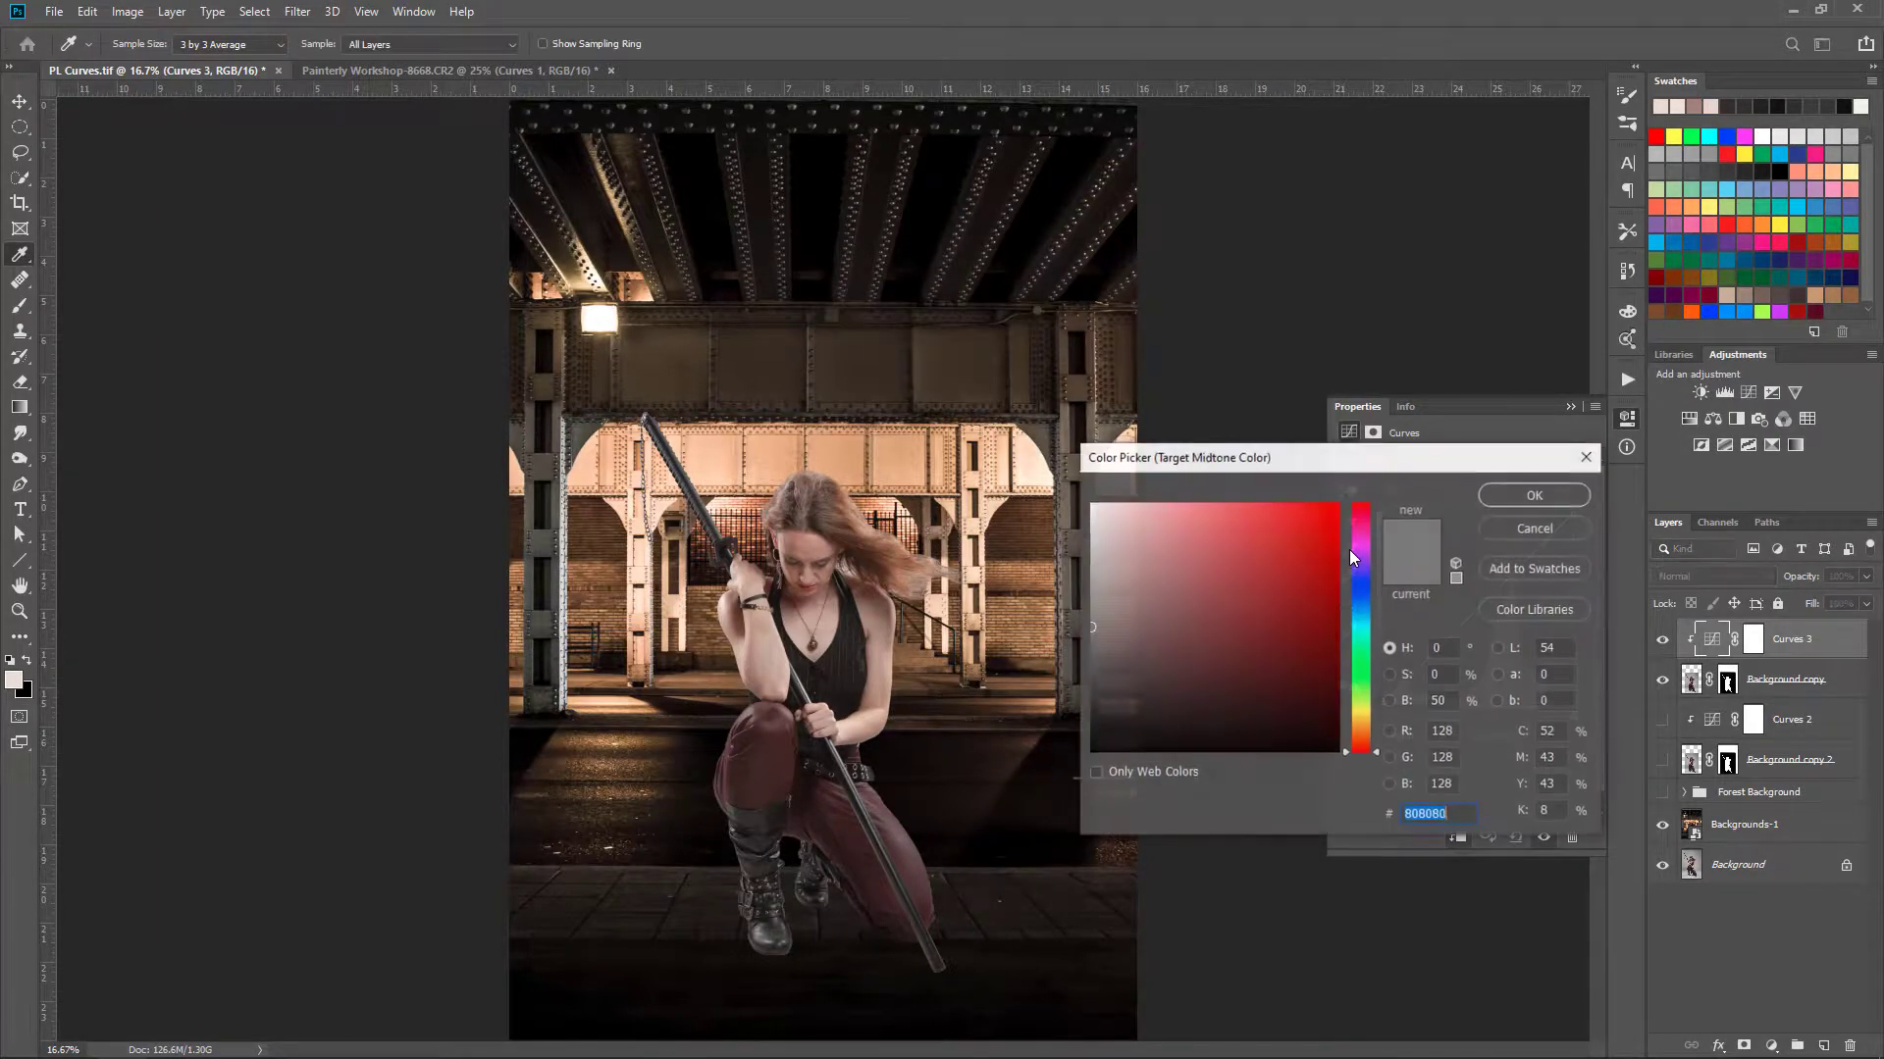
pyautogui.click(608, 525)
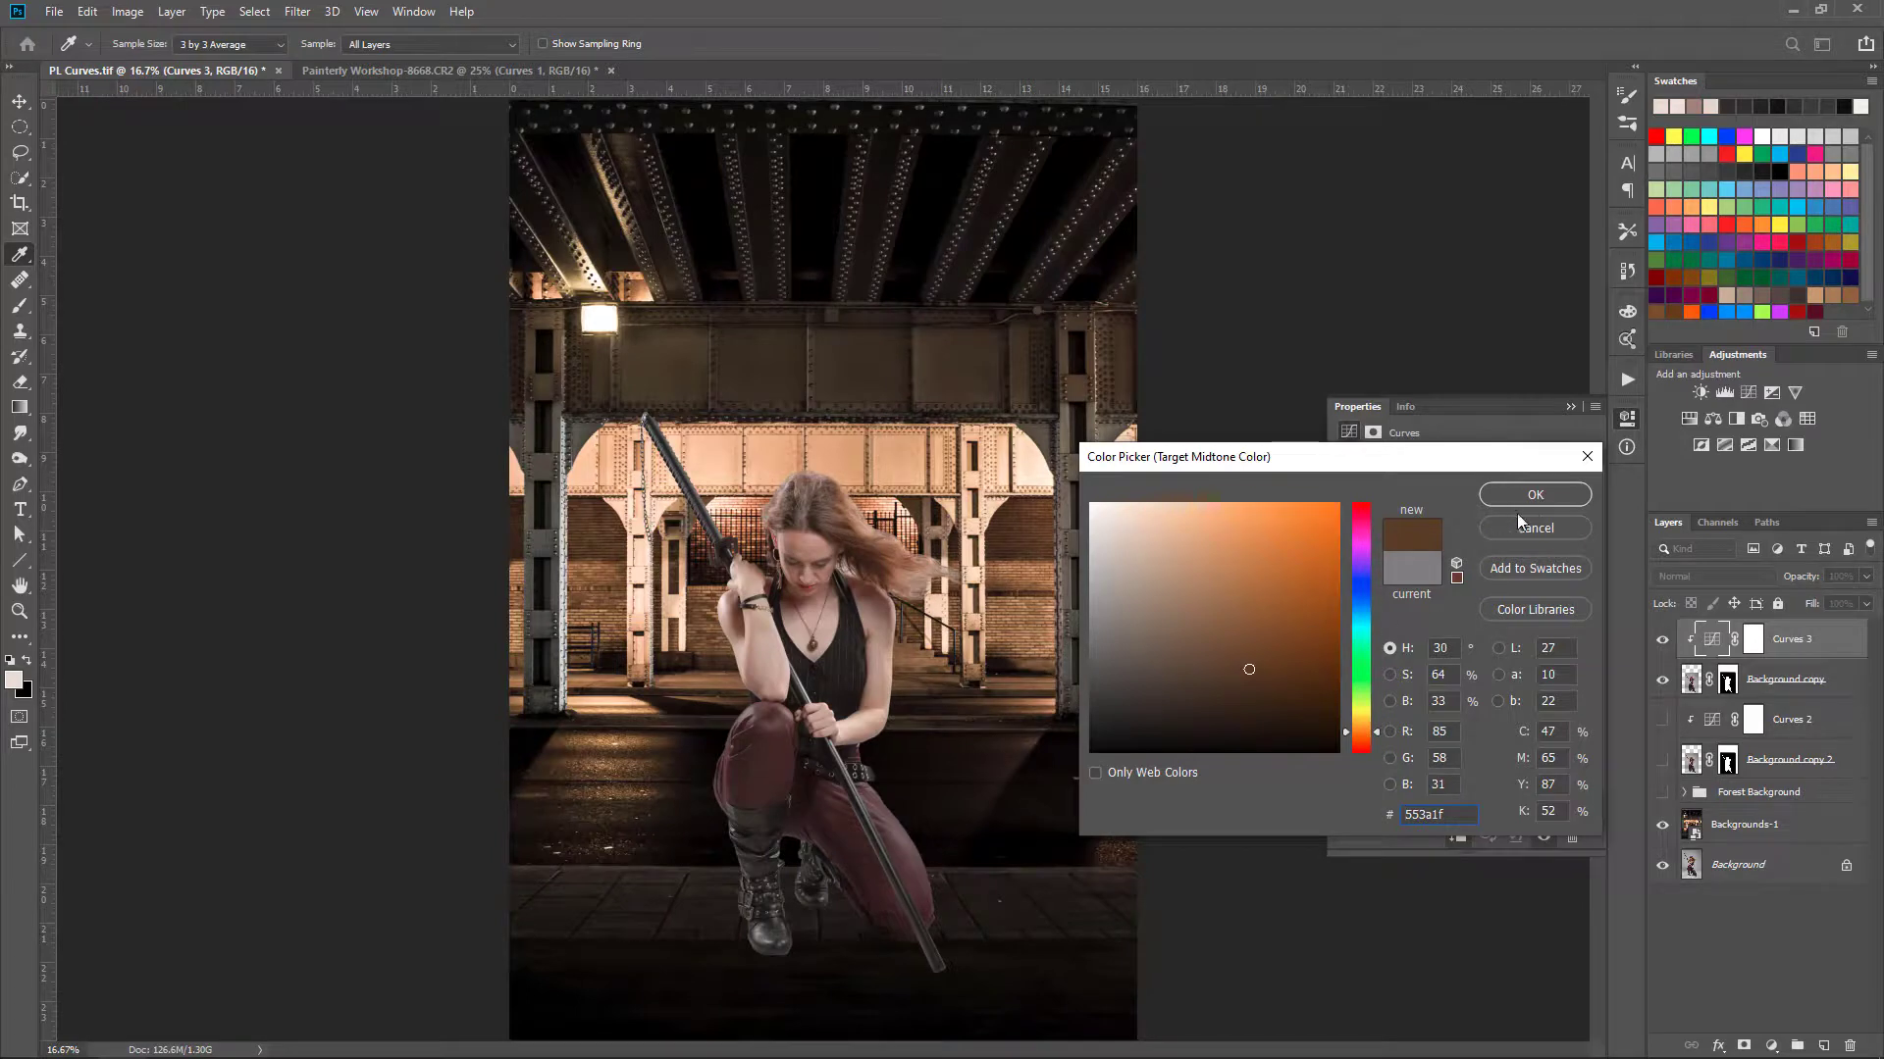
pyautogui.click(1534, 493)
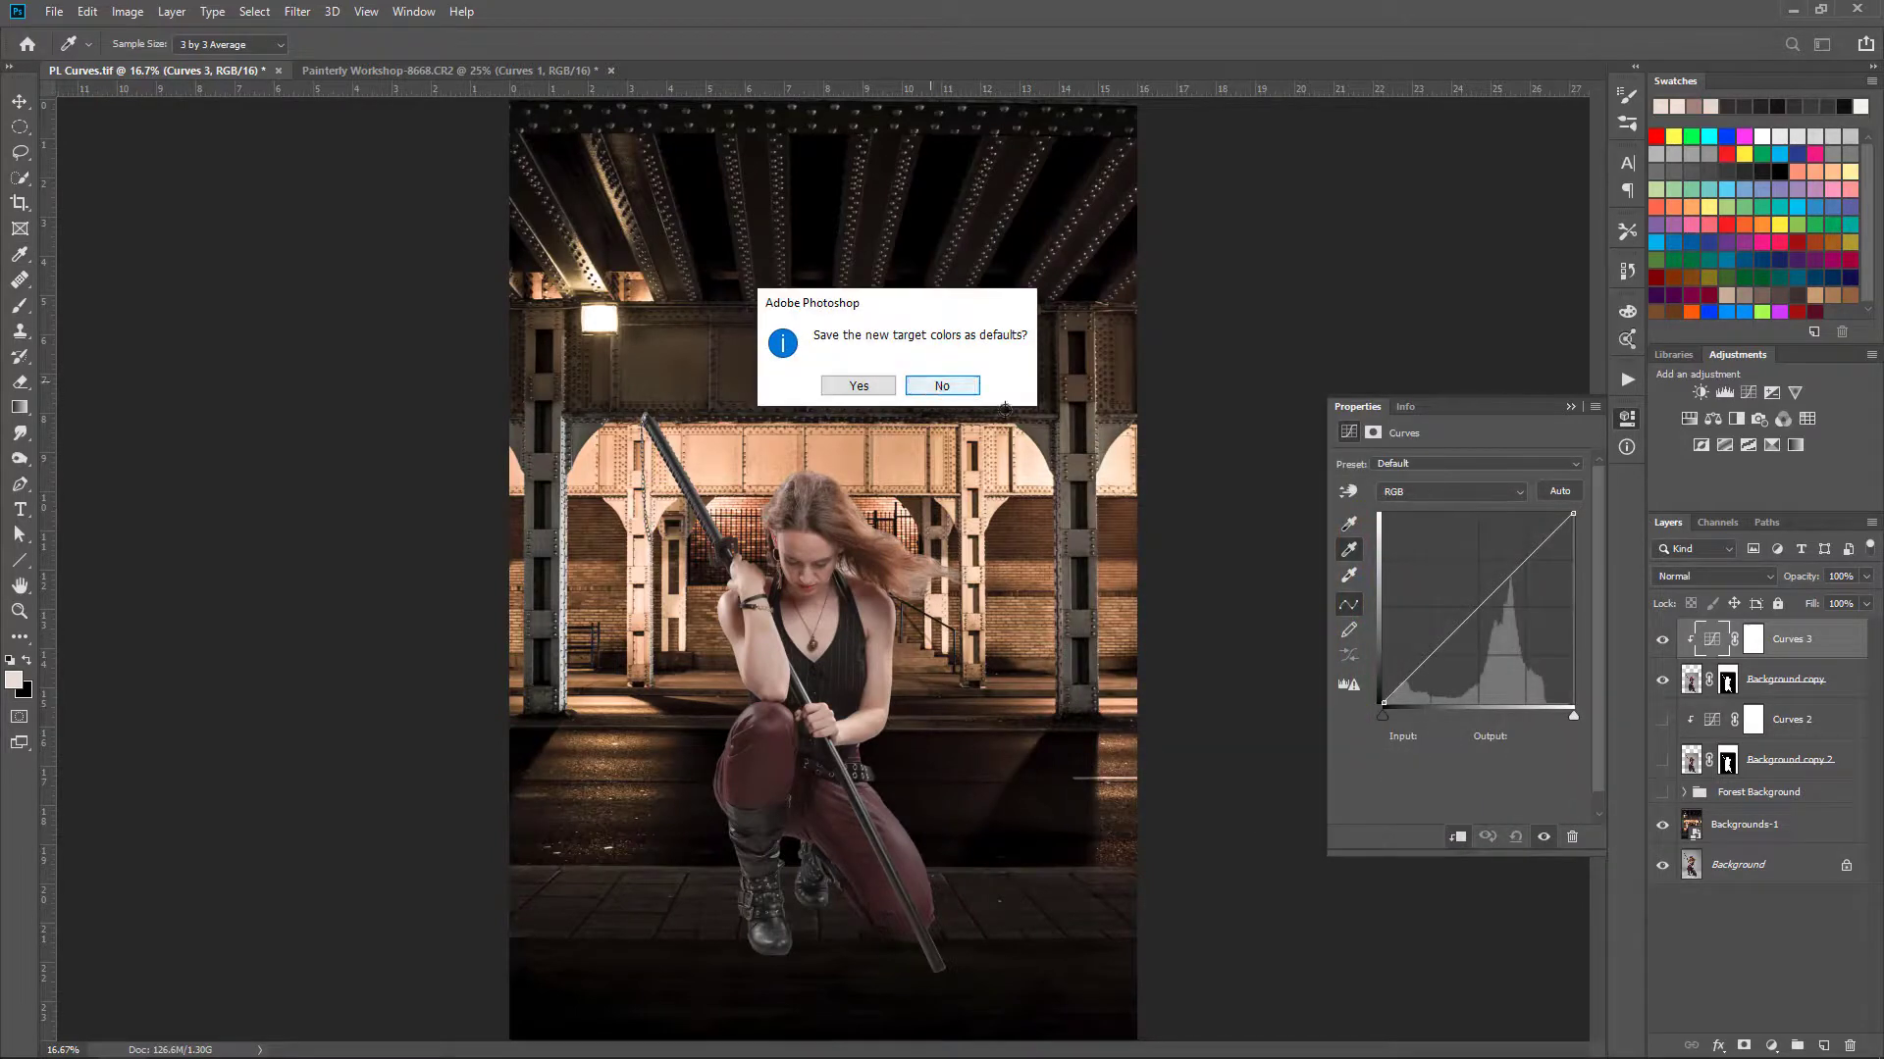
pyautogui.press('Return')
# Step: Set the target highlight colour to ffedd6, sampled from the brightly lit archway, without saving it as default
pyautogui.doubleClick(1349, 576)
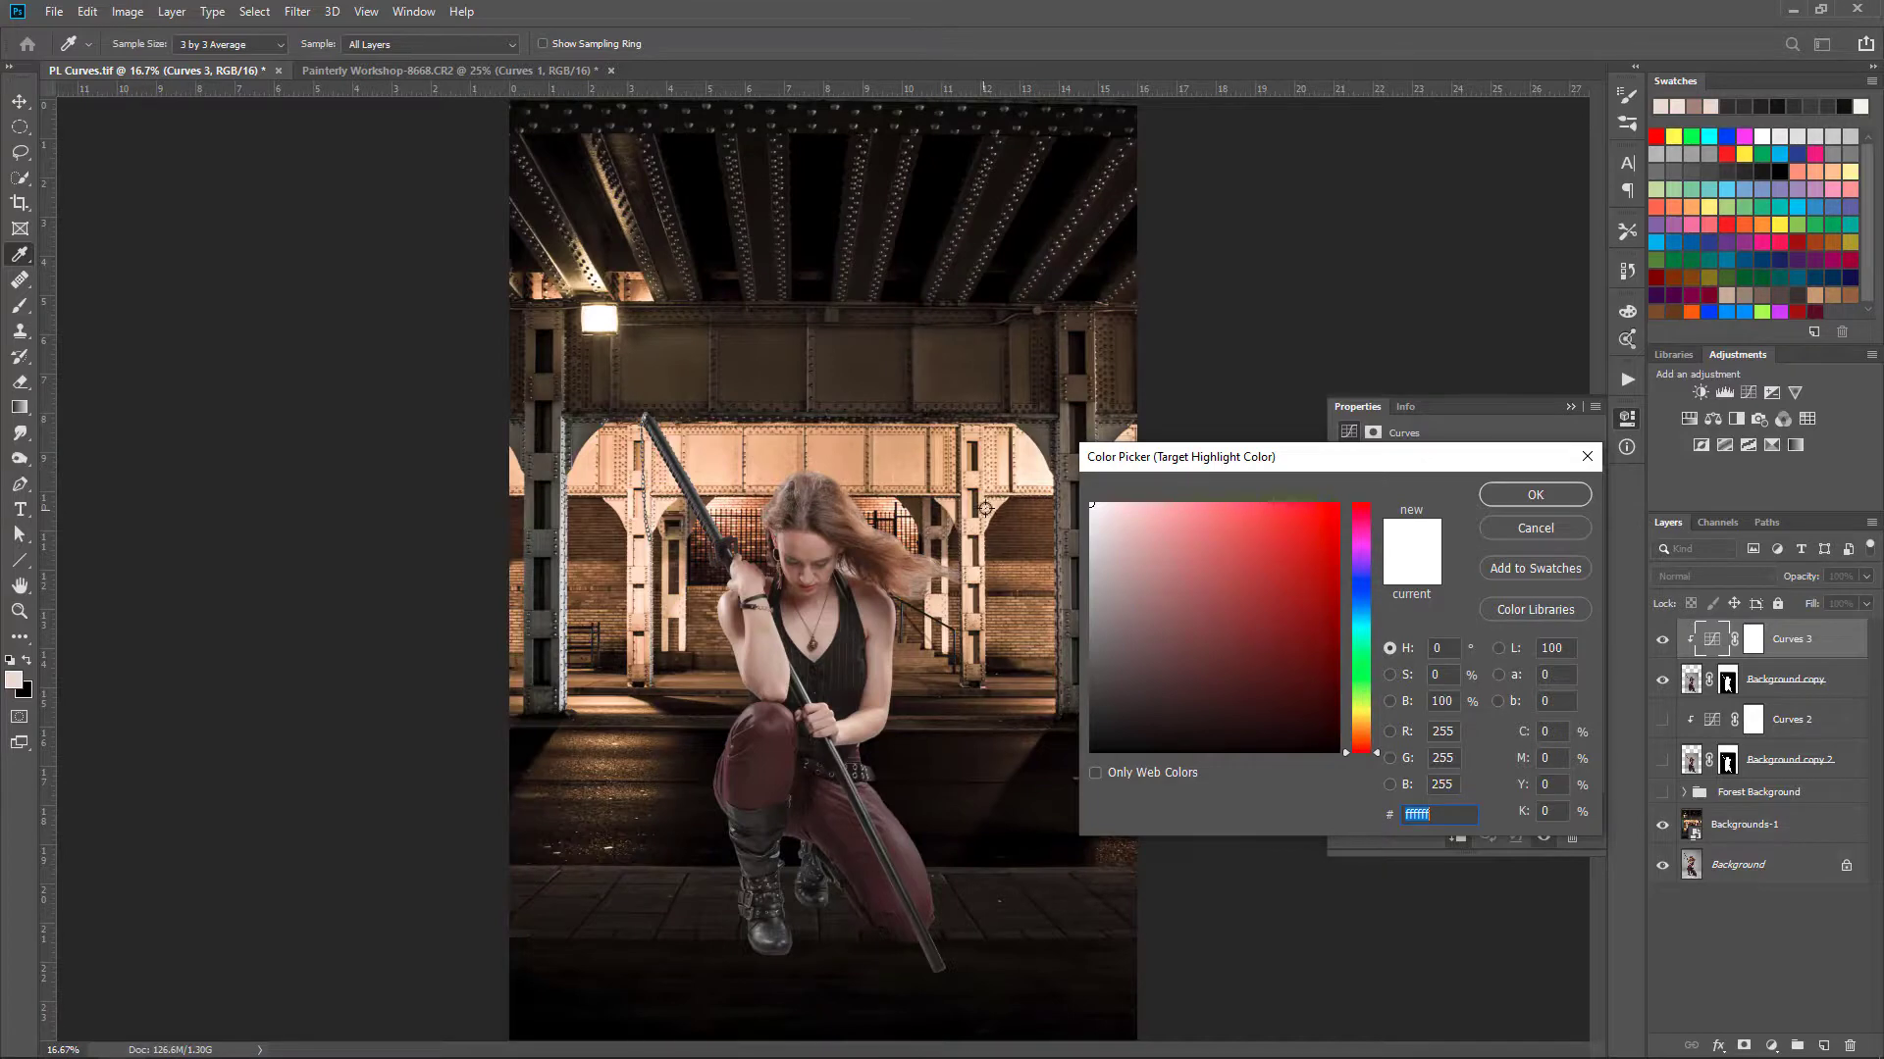
pyautogui.click(1037, 476)
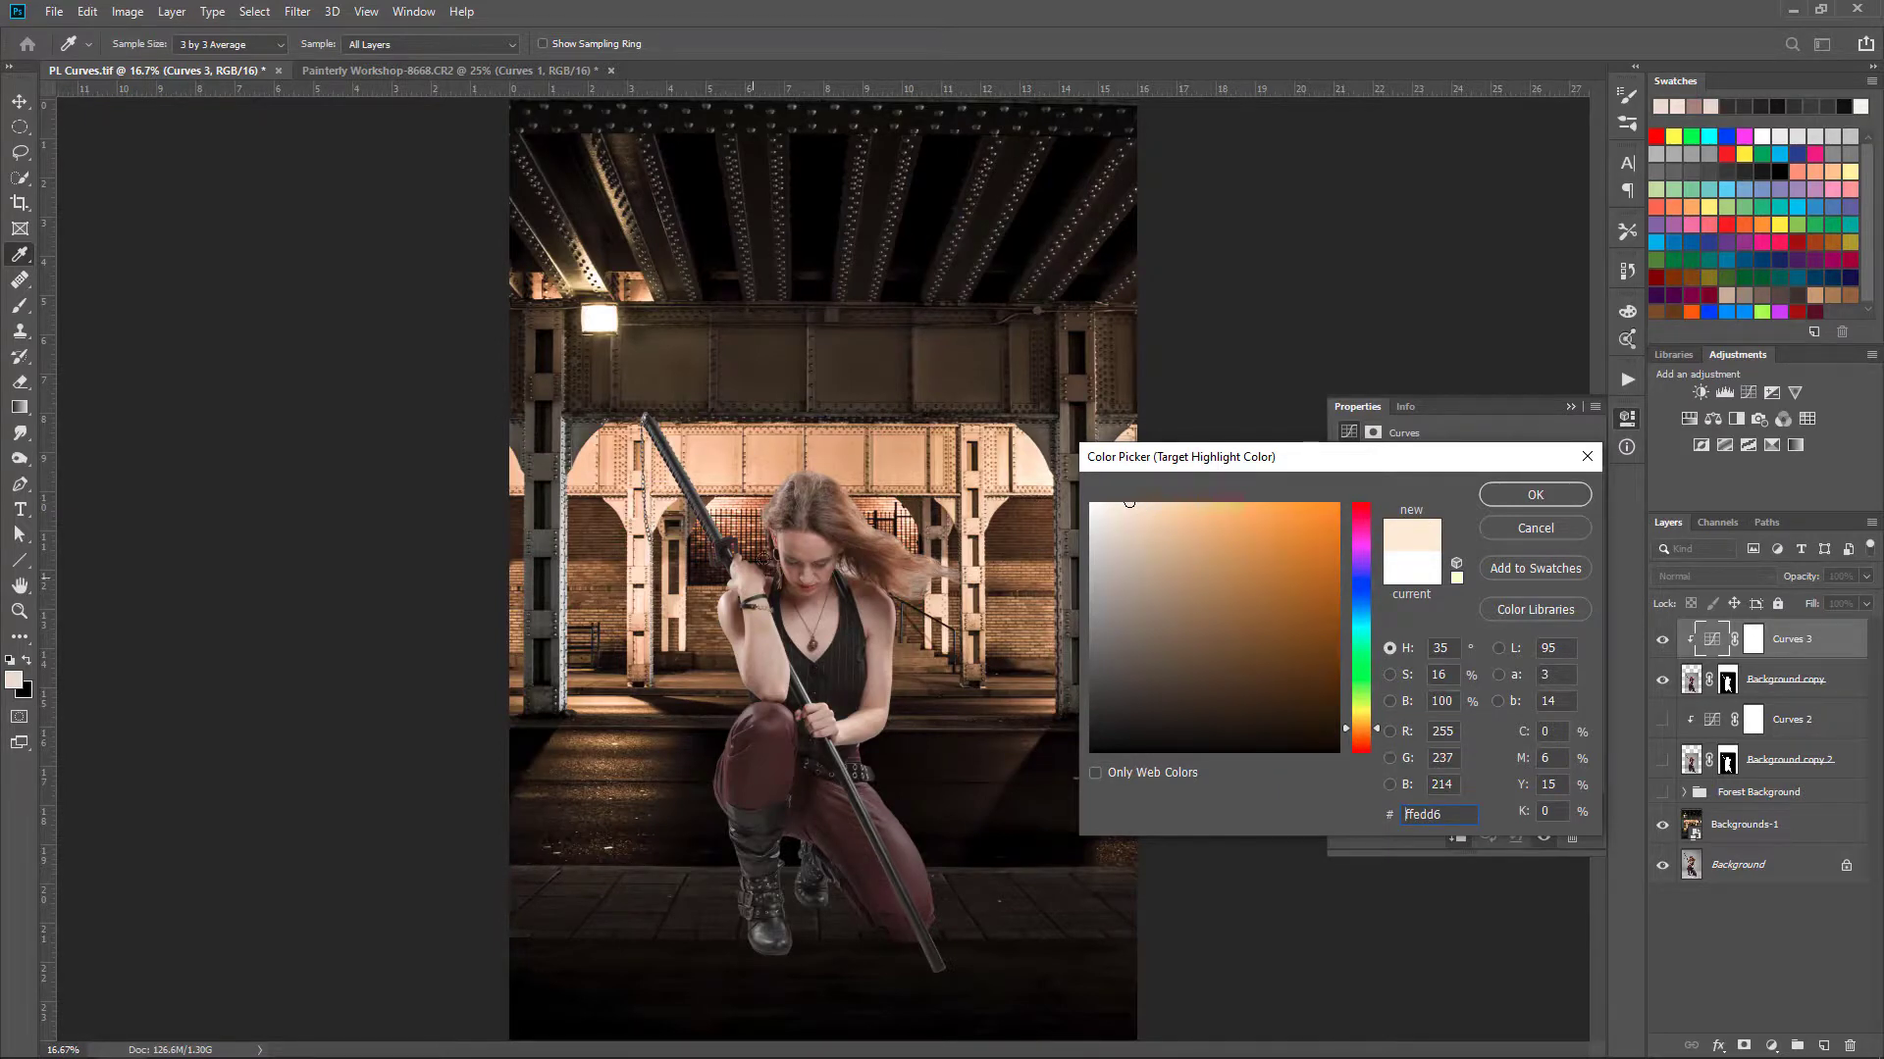
pyautogui.click(1528, 495)
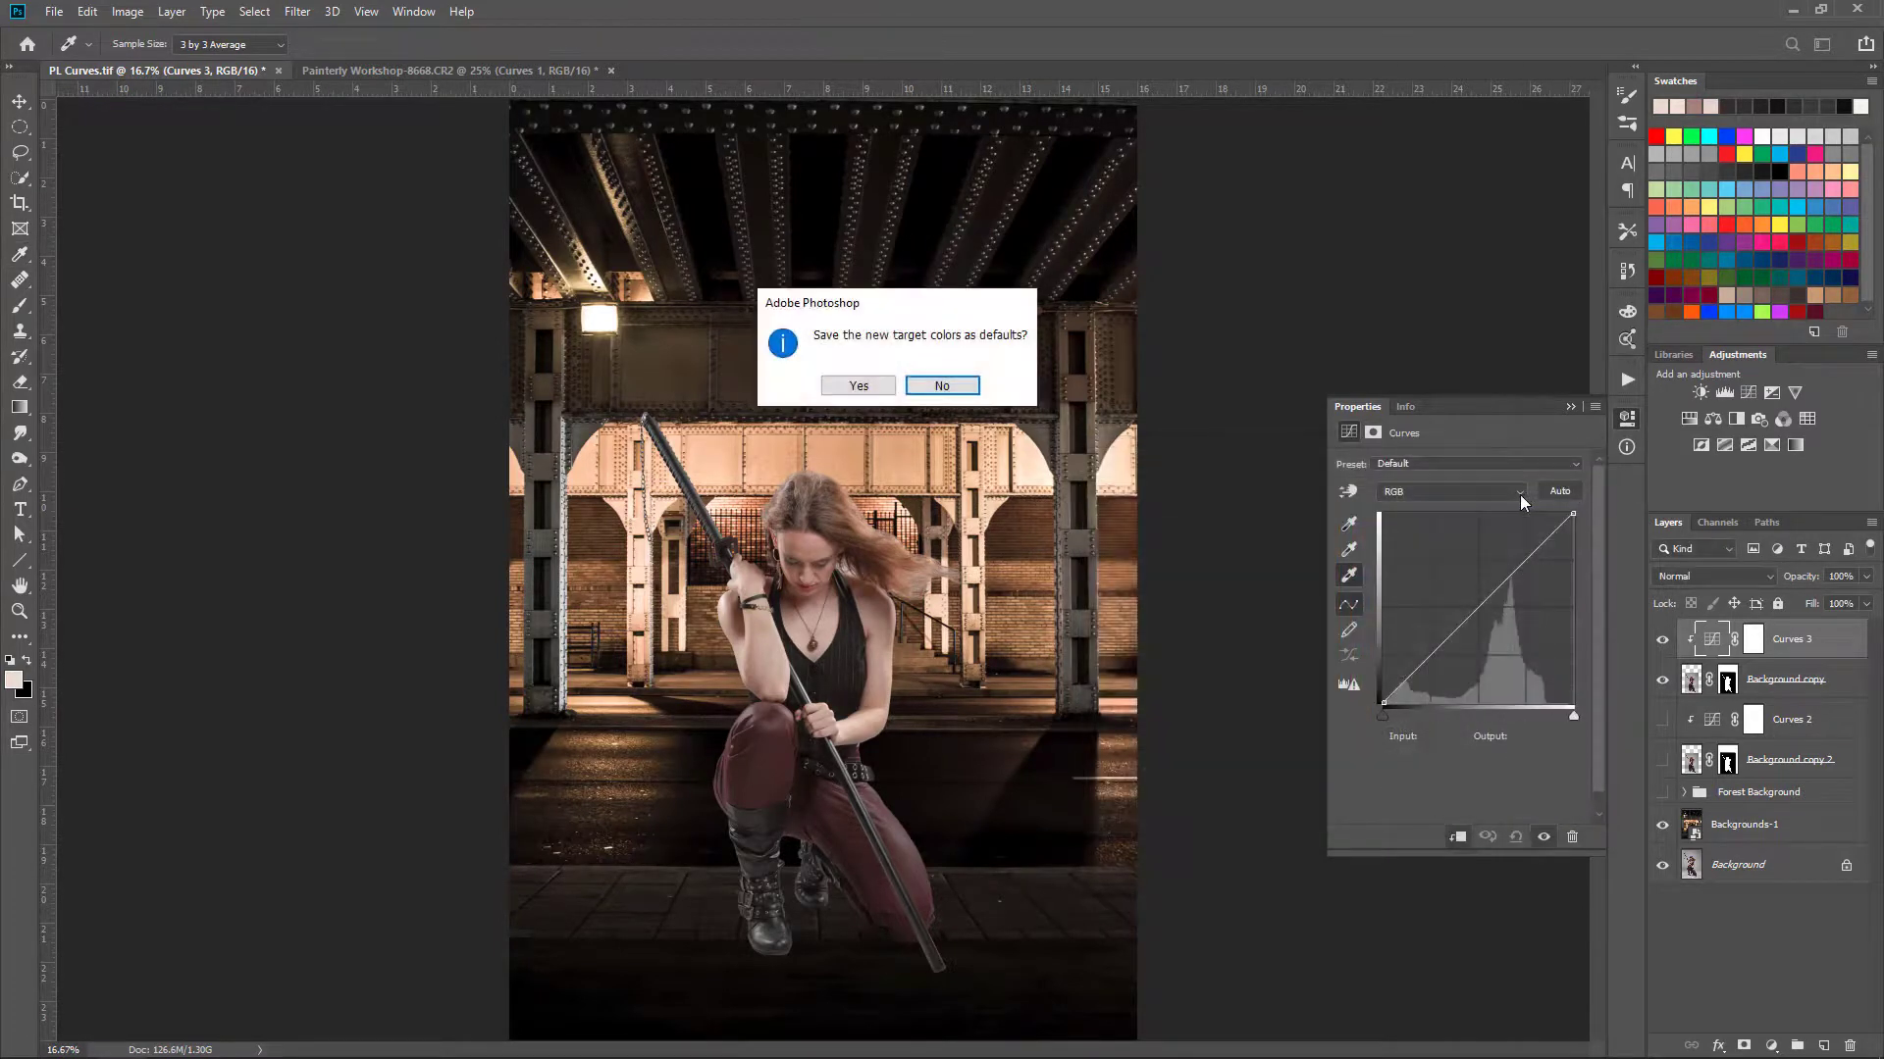
pyautogui.click(940, 386)
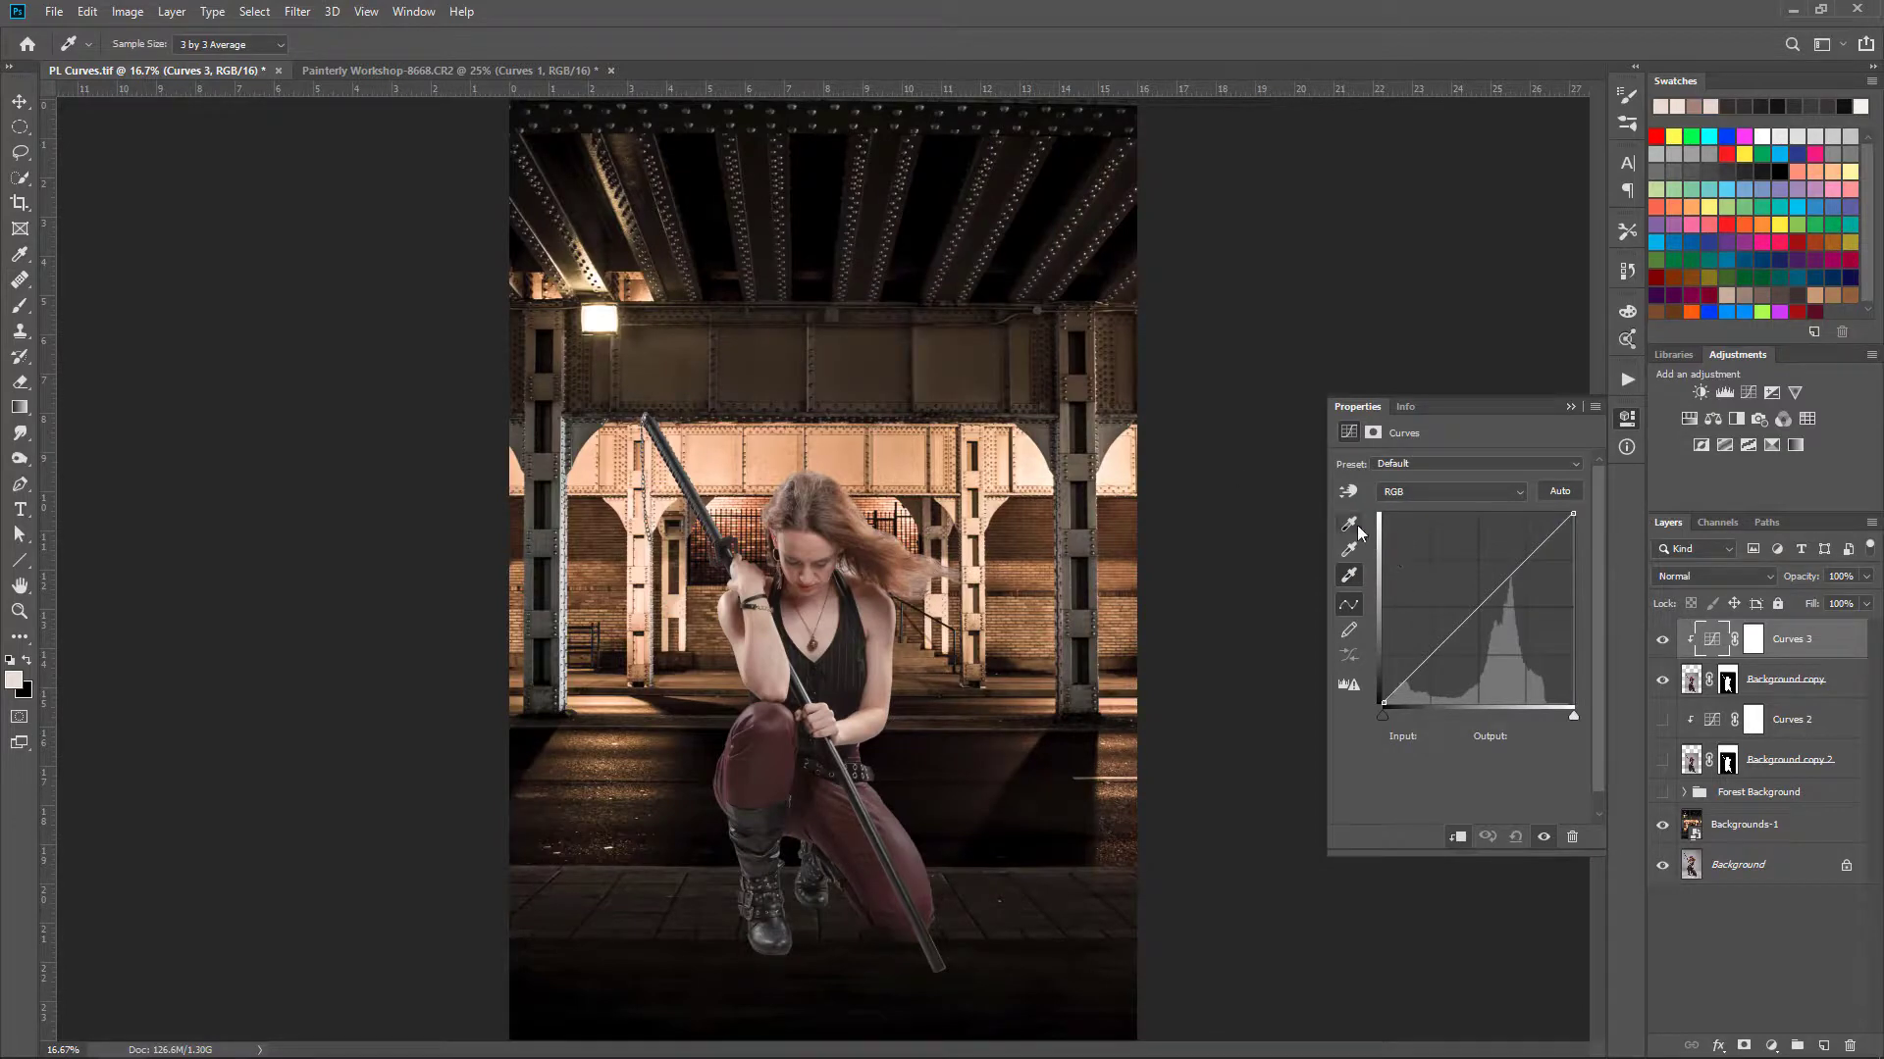
# Step: Map the subject to the target colours by sampling shadow at the rear boot, midtone on the front boot and highlight on the raised arm
pyautogui.click(813, 891)
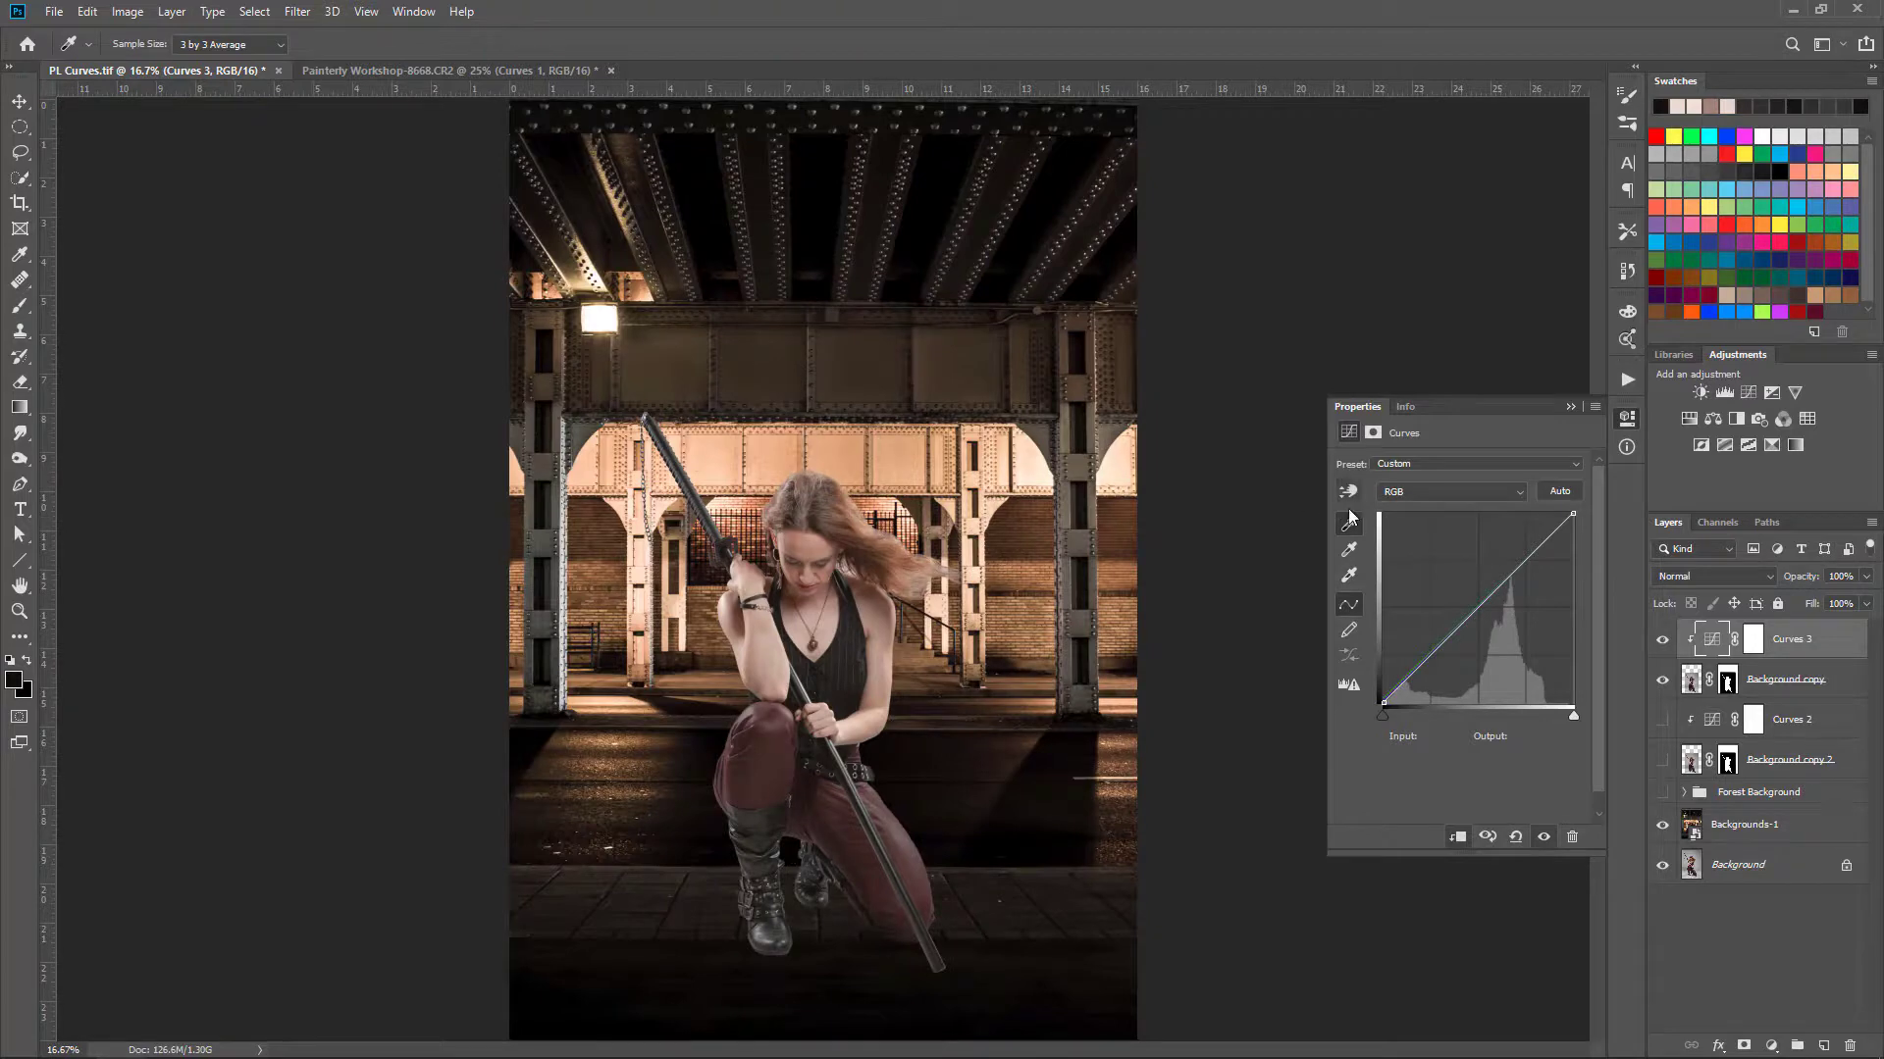
pyautogui.click(1349, 552)
pyautogui.click(747, 822)
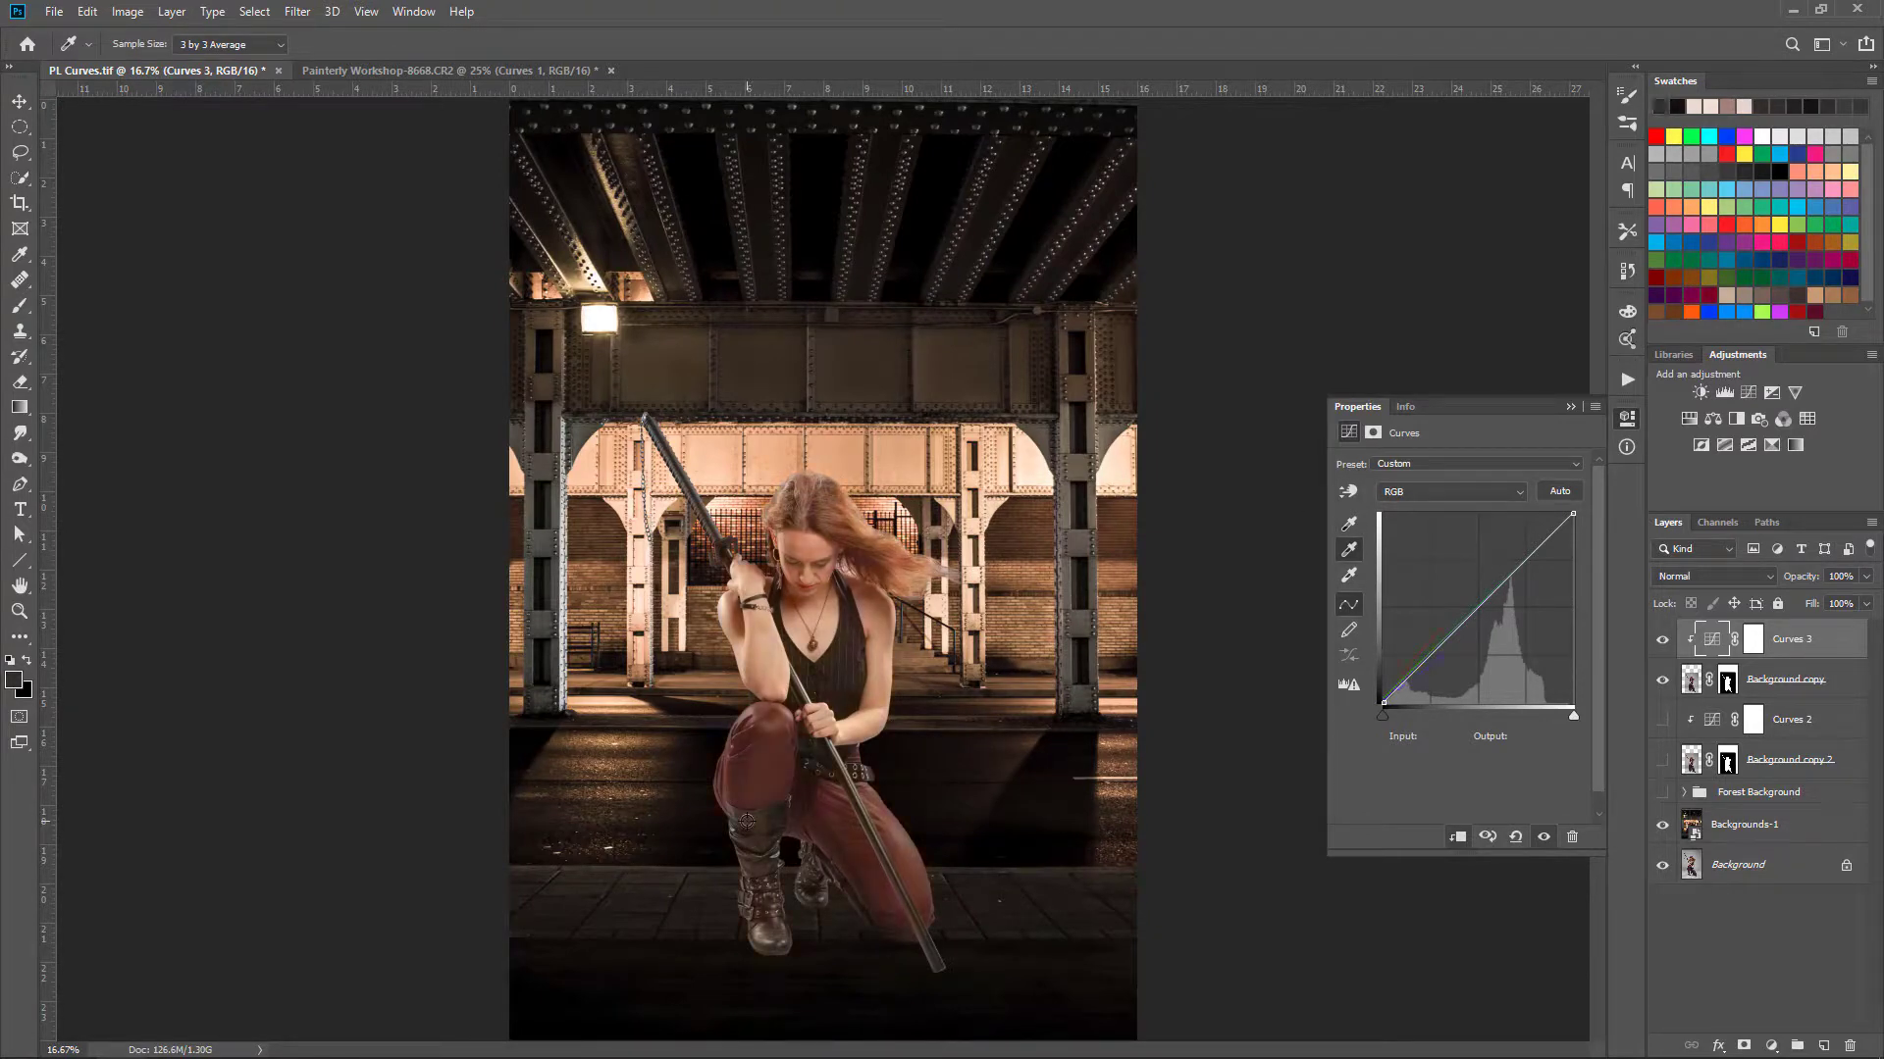
pyautogui.click(1349, 576)
pyautogui.click(723, 603)
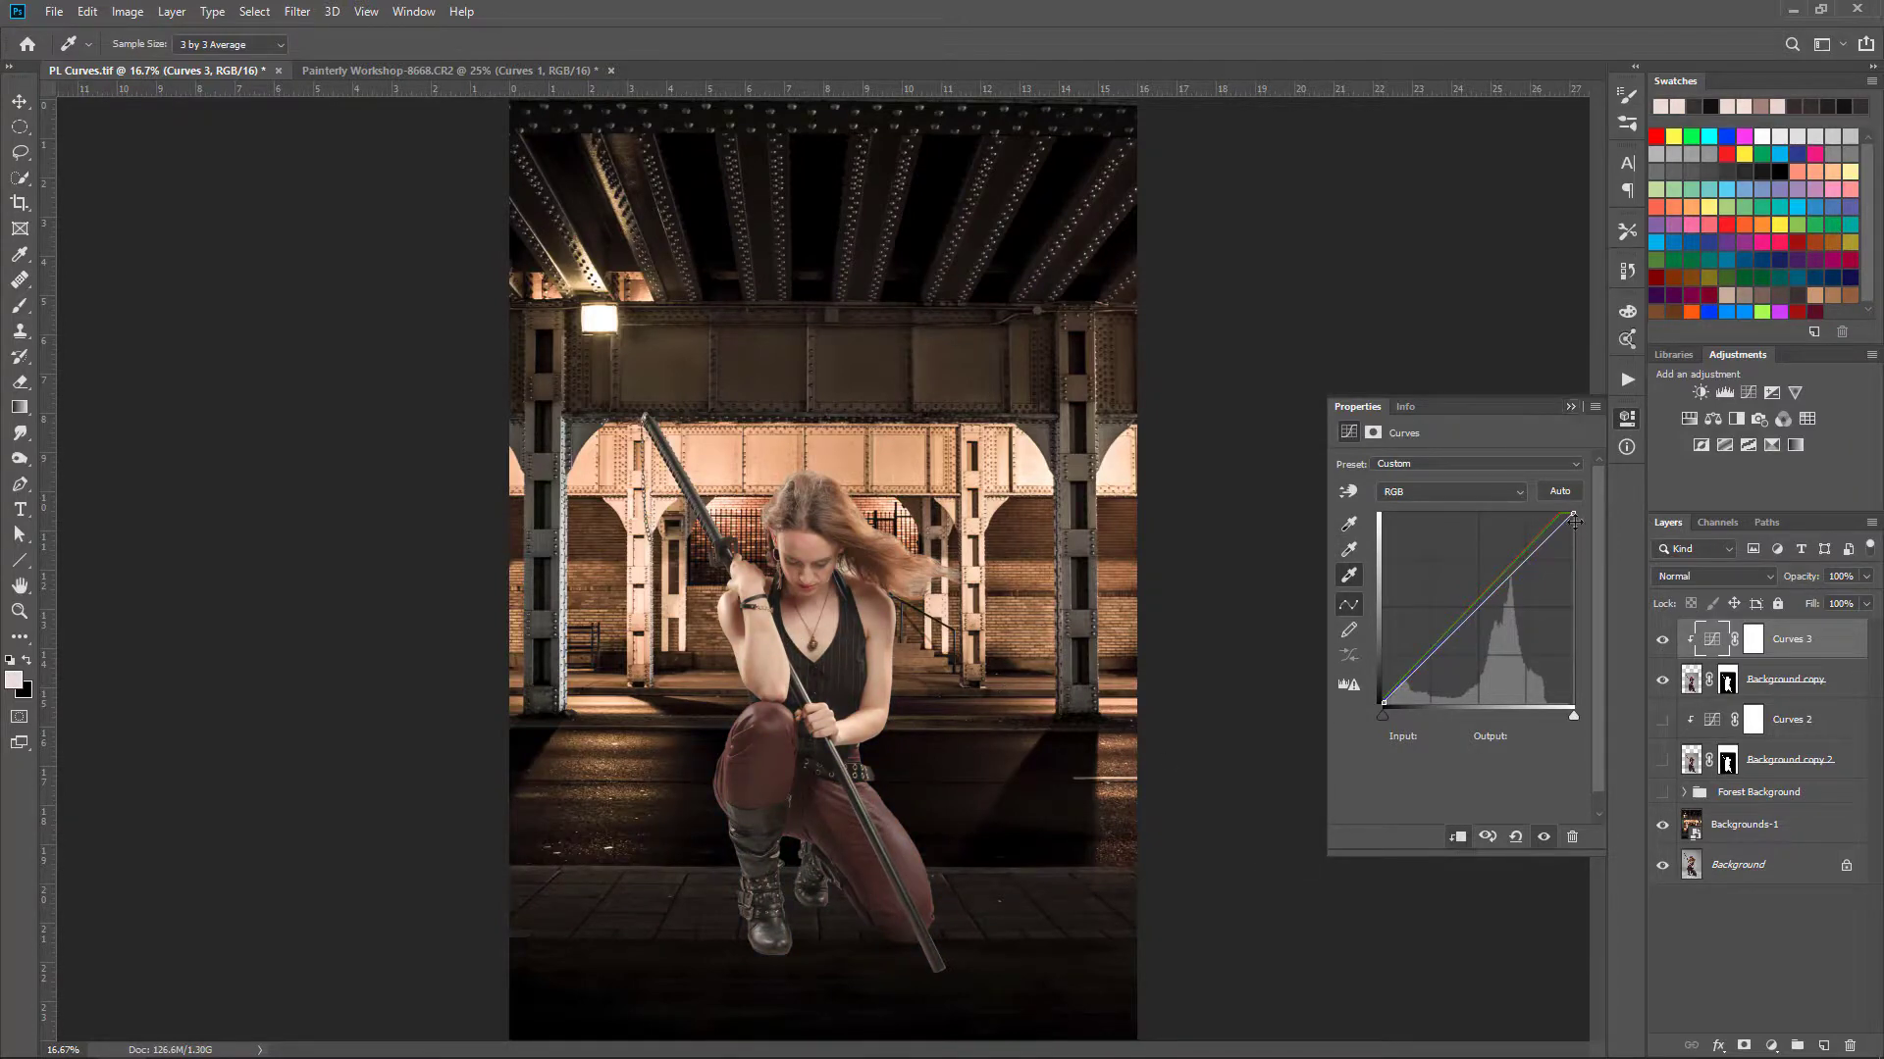
# Step: Darken the subject with an RGB curve point at input 160, output 143 and the black point at input 22, output 0
pyautogui.click(1500, 591)
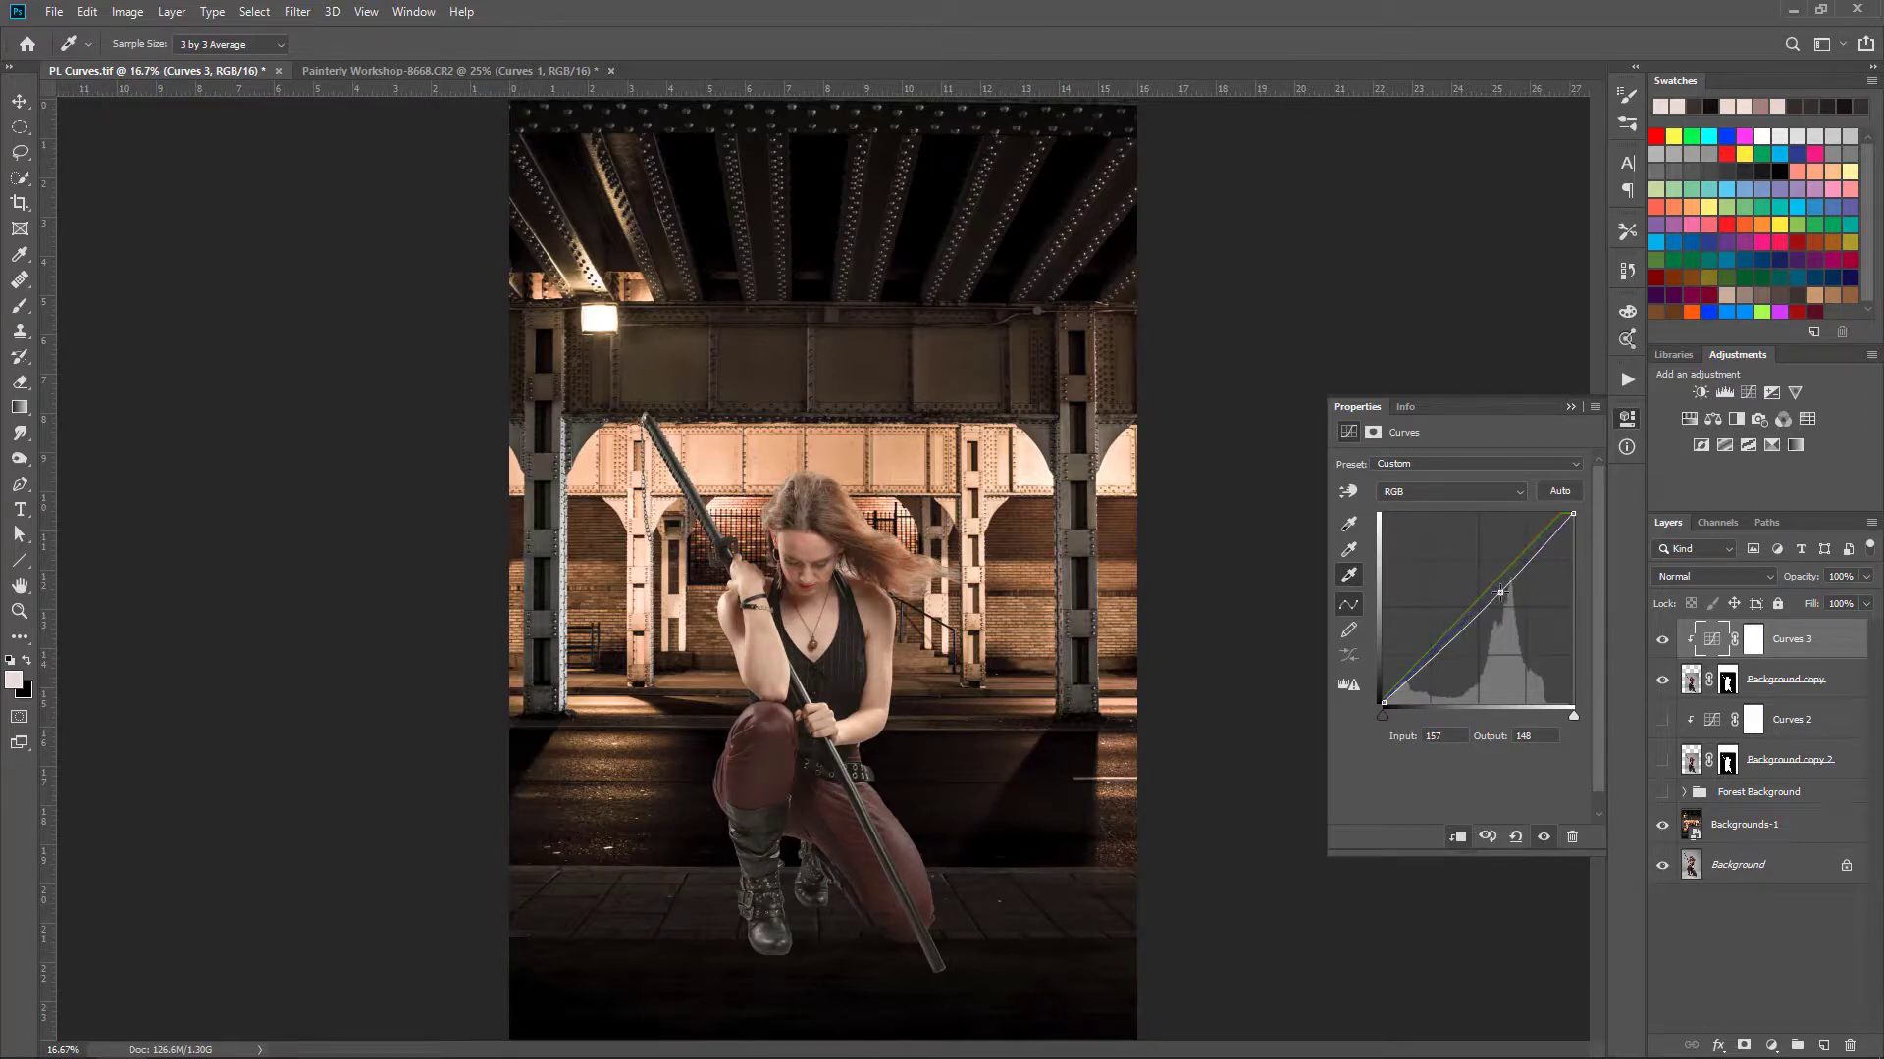
pyautogui.moveTo(1500, 591); pyautogui.dragTo(1502, 596)
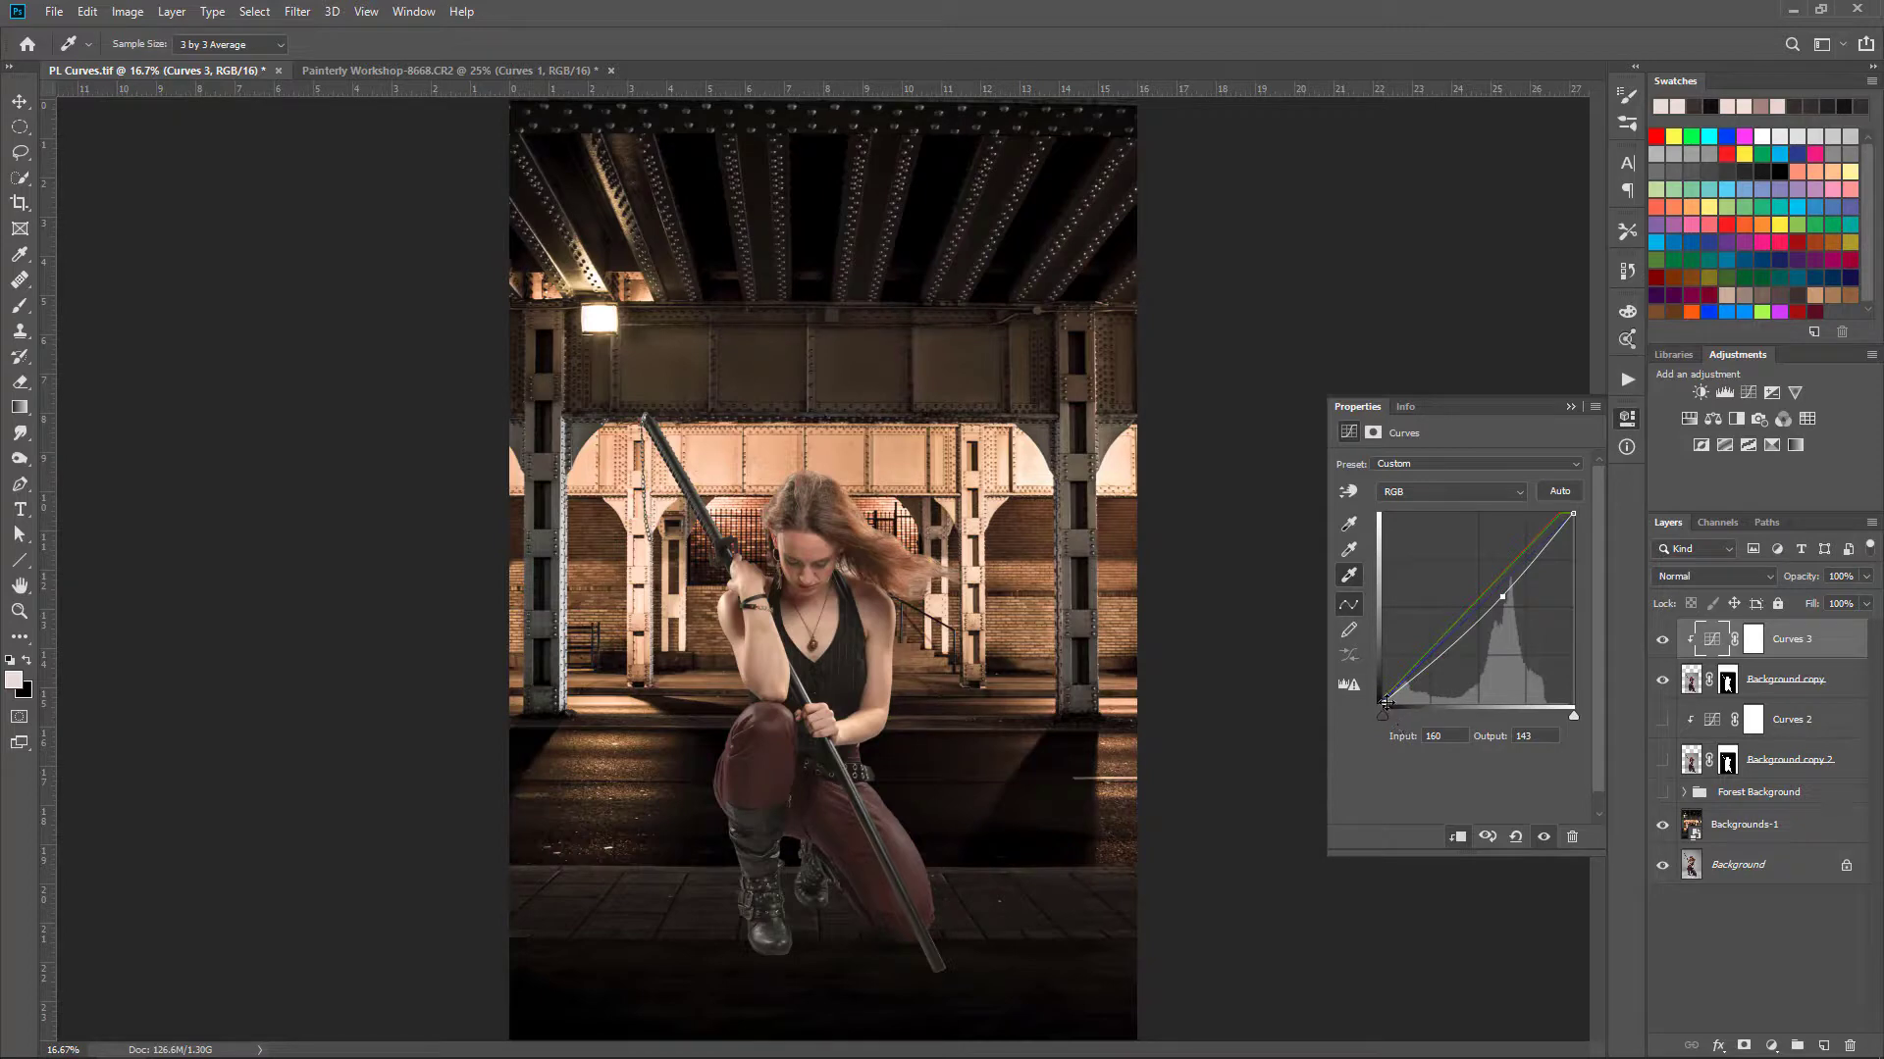
pyautogui.moveTo(1383, 705); pyautogui.dragTo(1400, 706)
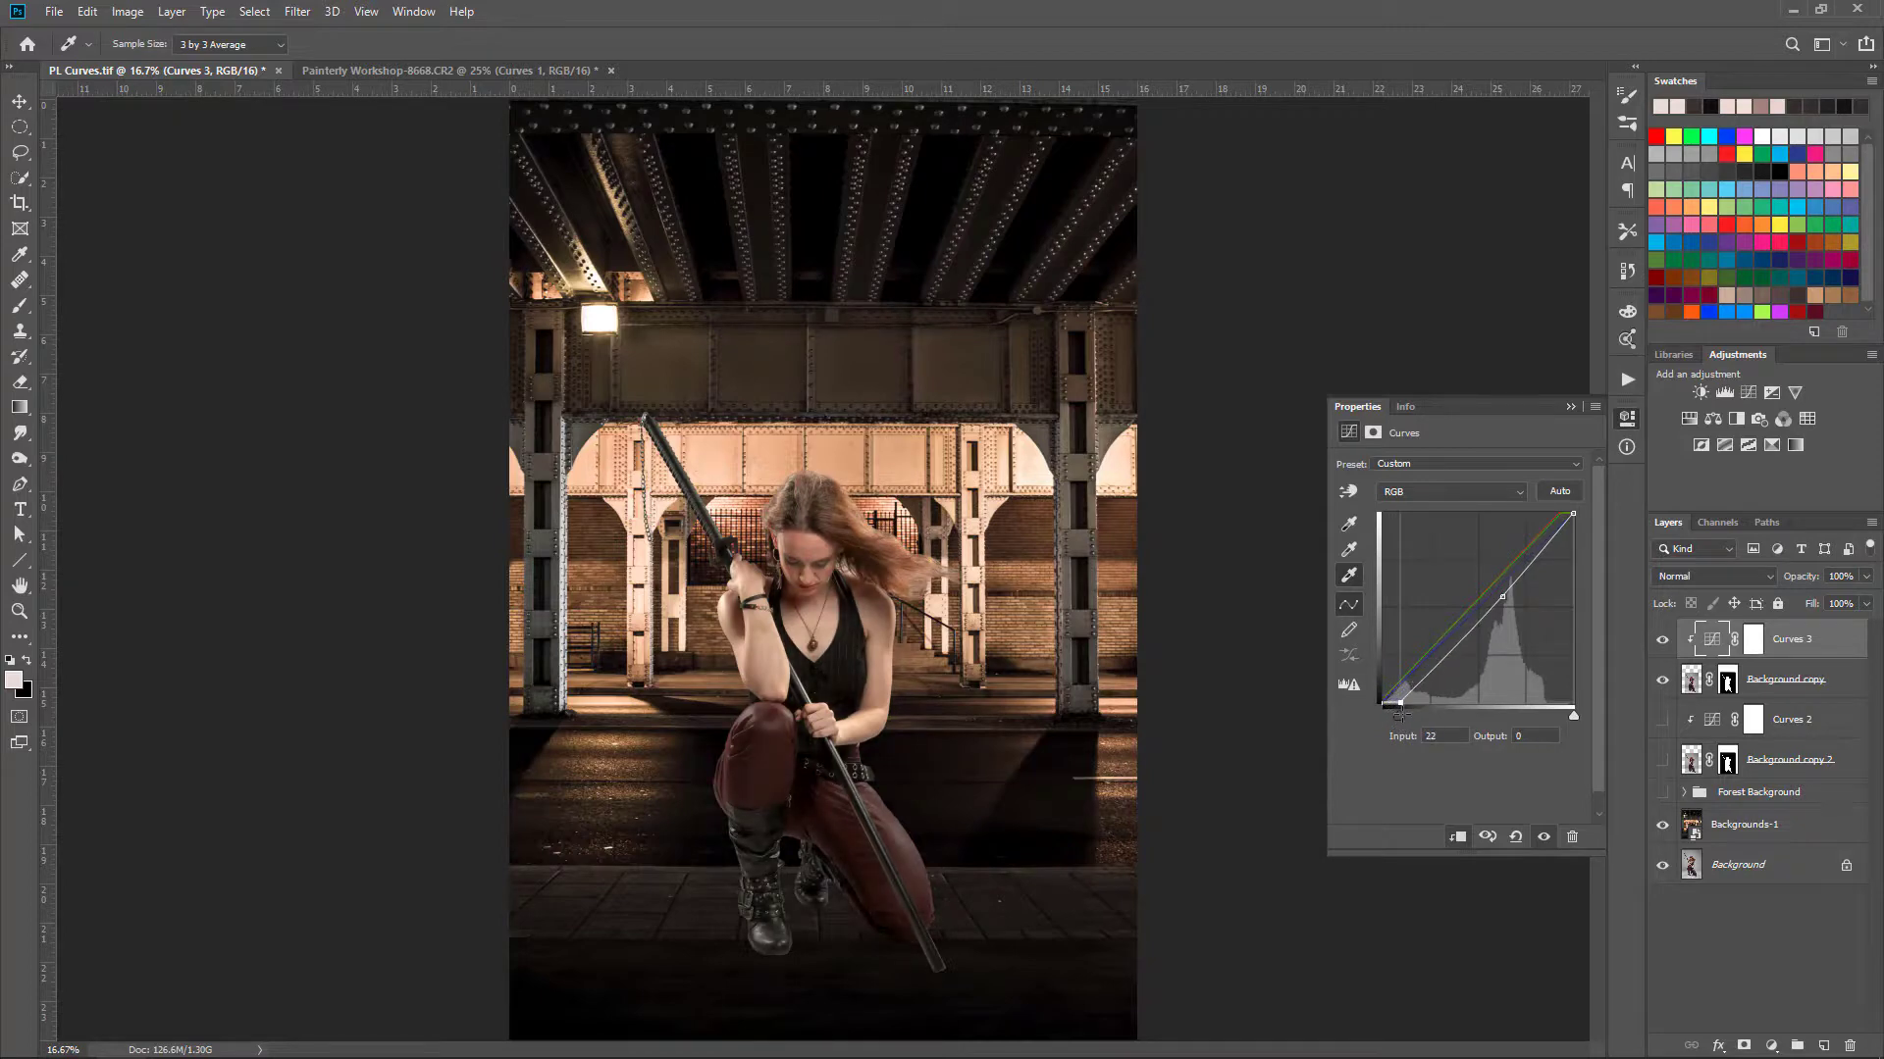
pyautogui.click(1571, 407)
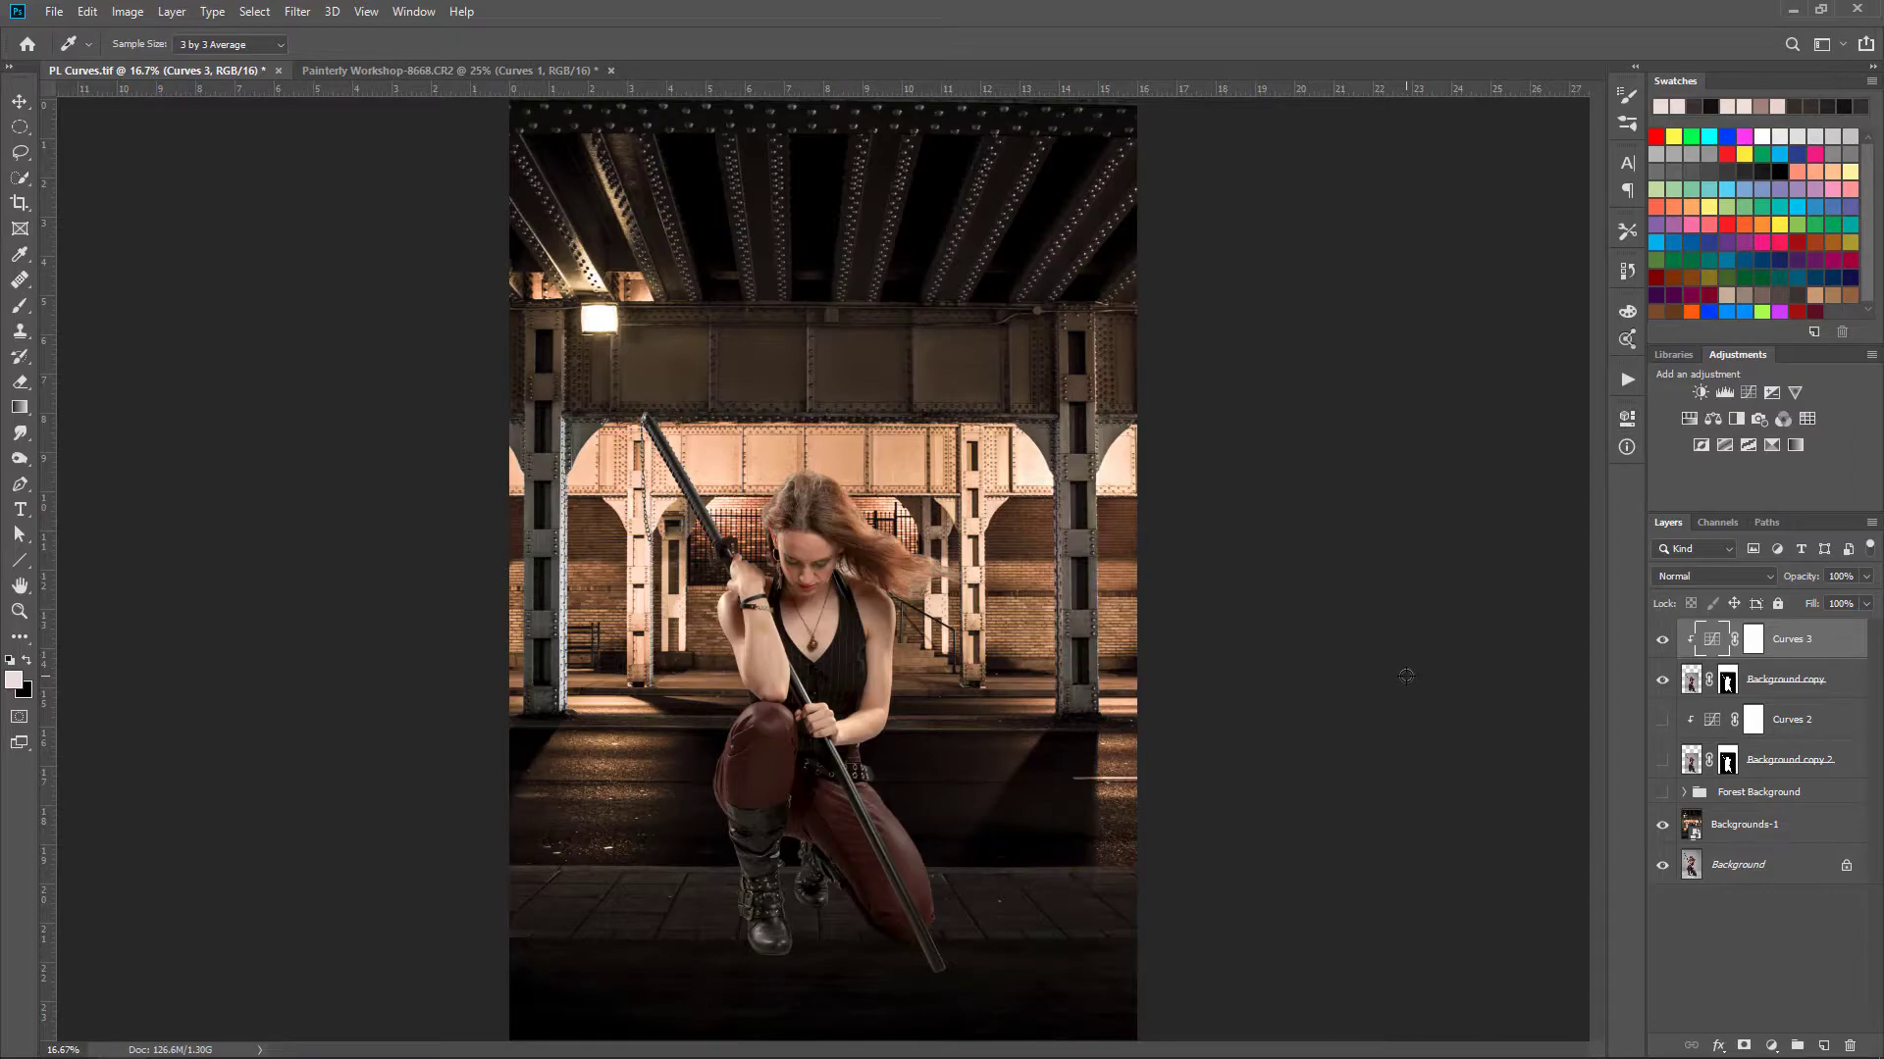